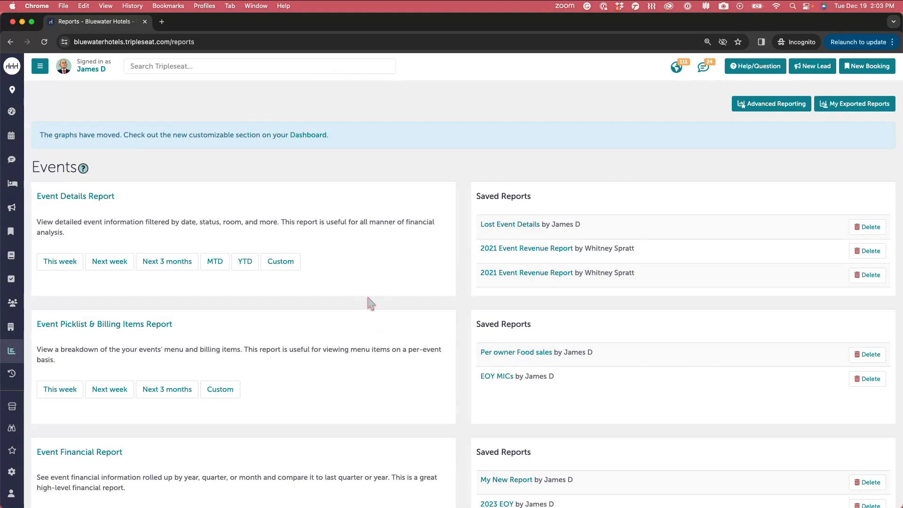
# - Look through the standard and saved reports for events, bookings, accounts and contacts, leads, activity and tasks
pyautogui.scroll(-5, 365, 305)
pyautogui.scroll(-10, 365, 306)
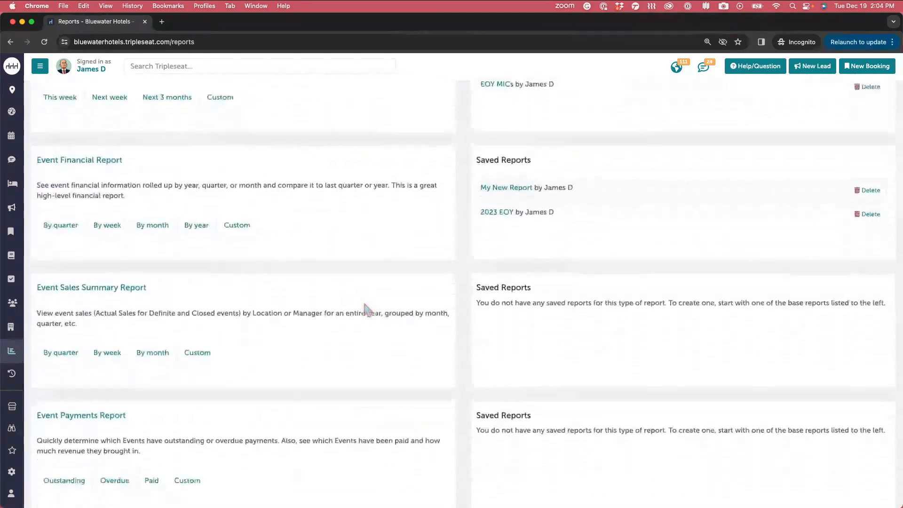
pyautogui.scroll(-1, 364, 303)
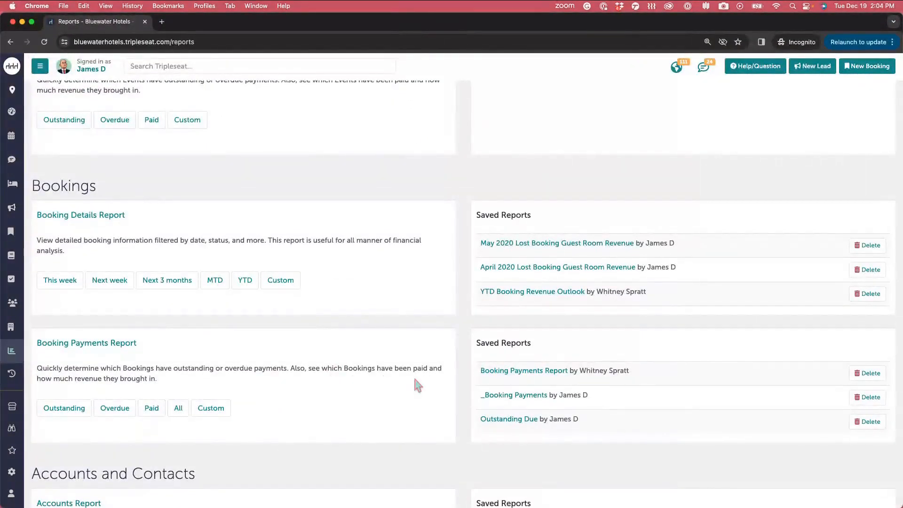
pyautogui.scroll(-7, 415, 380)
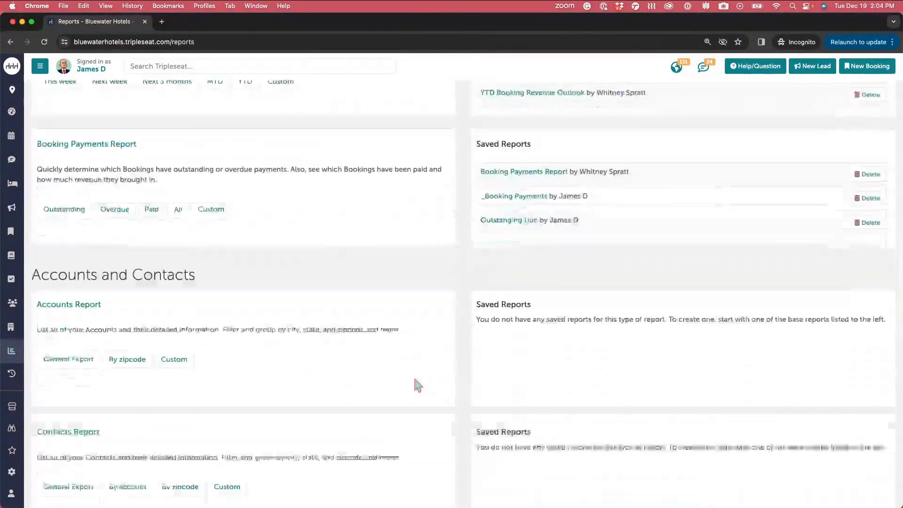
pyautogui.scroll(-8, 414, 380)
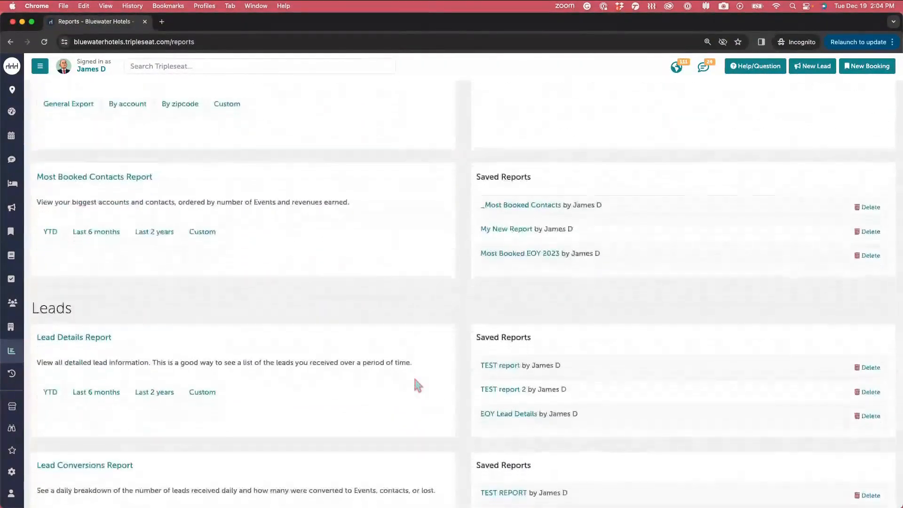
pyautogui.scroll(-5, 416, 384)
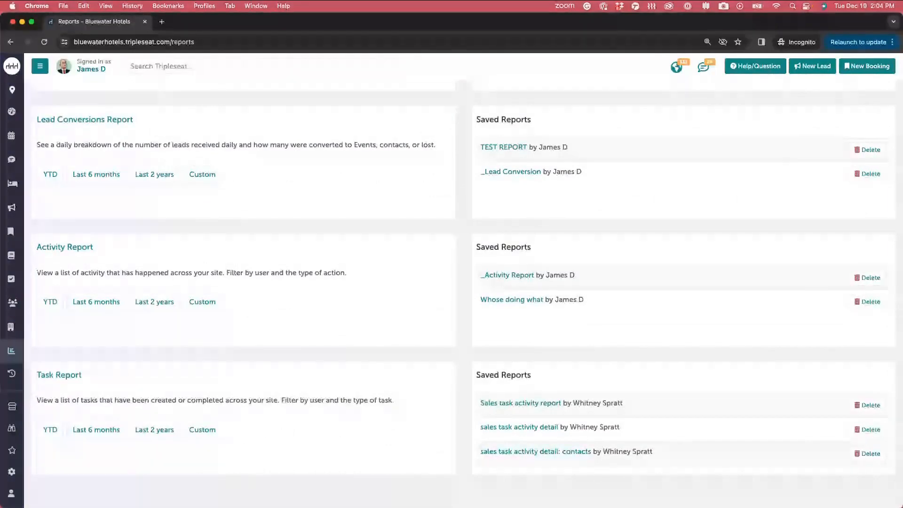
pyautogui.scroll(20, 177, 323)
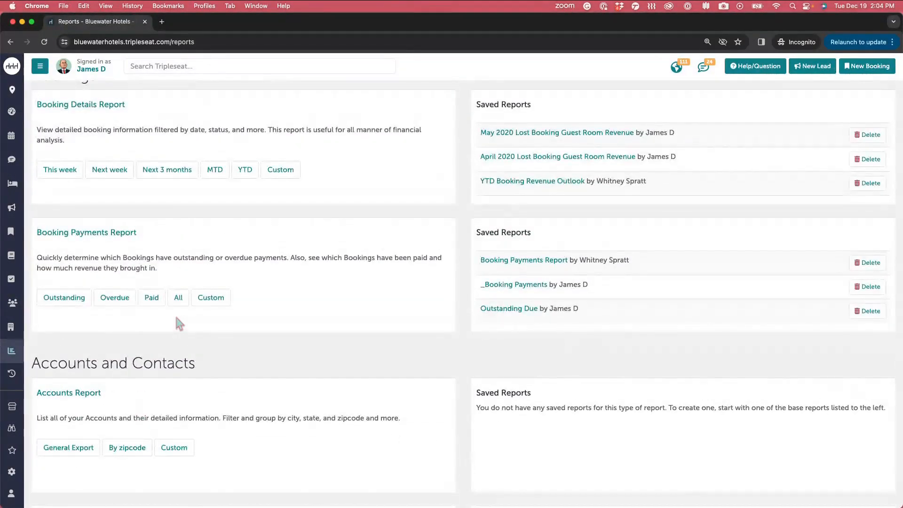
# - Open a custom Booking Details Report and bring up its customization settings
pyautogui.scroll(3, 177, 320)
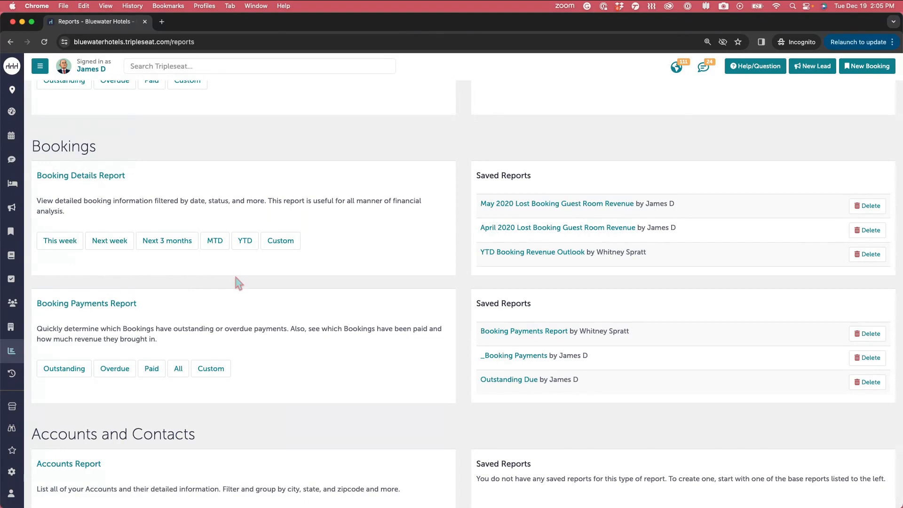
pyautogui.click(288, 248)
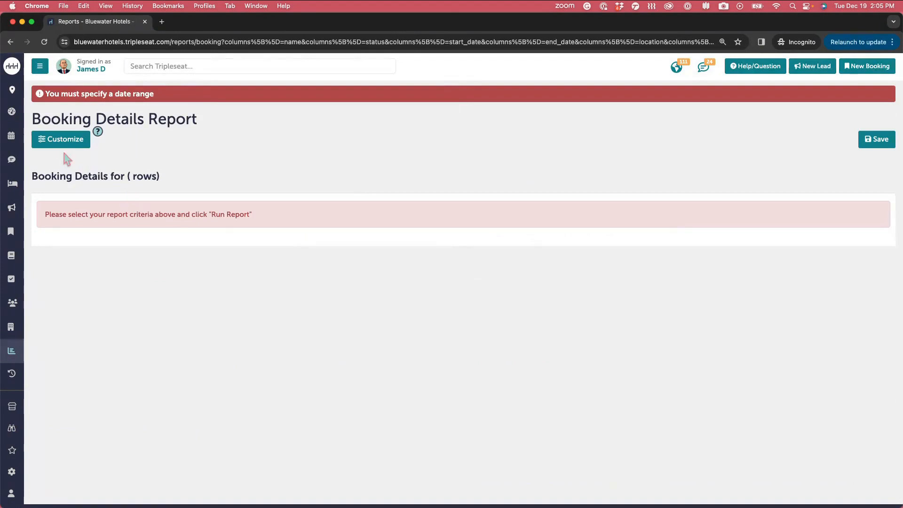
pyautogui.click(62, 140)
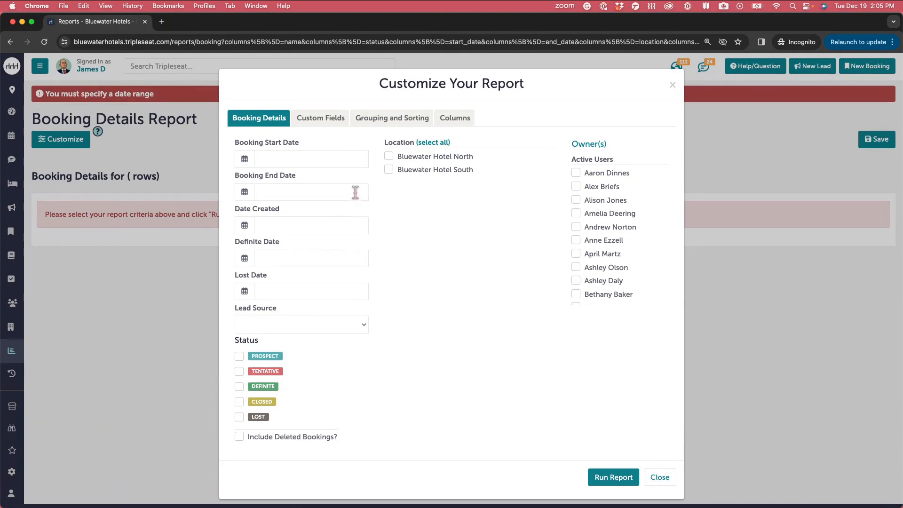
# - Set the Booking Start Date filter to the date range 1/1/2023 - 12/31/2023
pyautogui.click(334, 158)
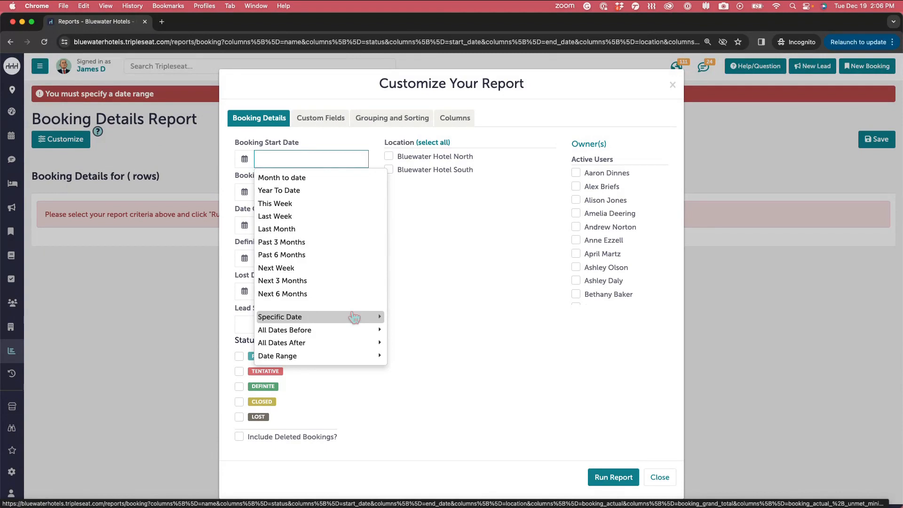
pyautogui.click(348, 358)
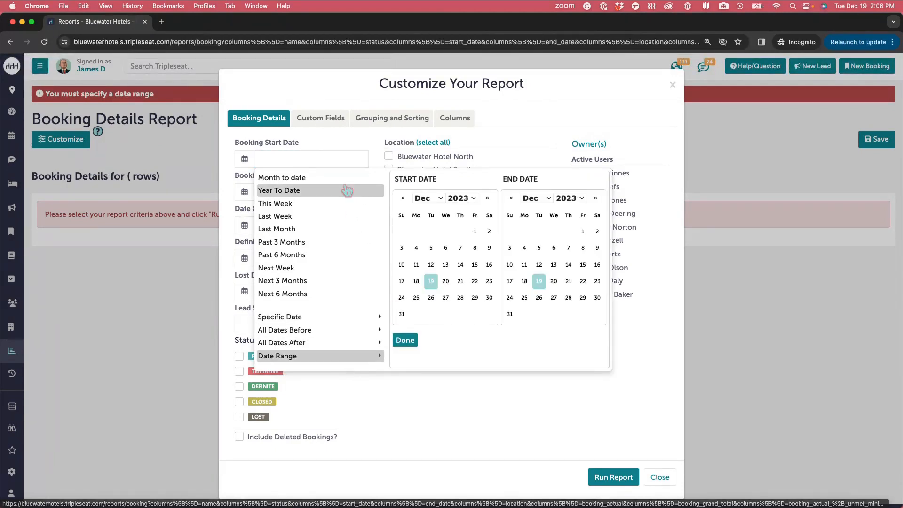
pyautogui.click(439, 198)
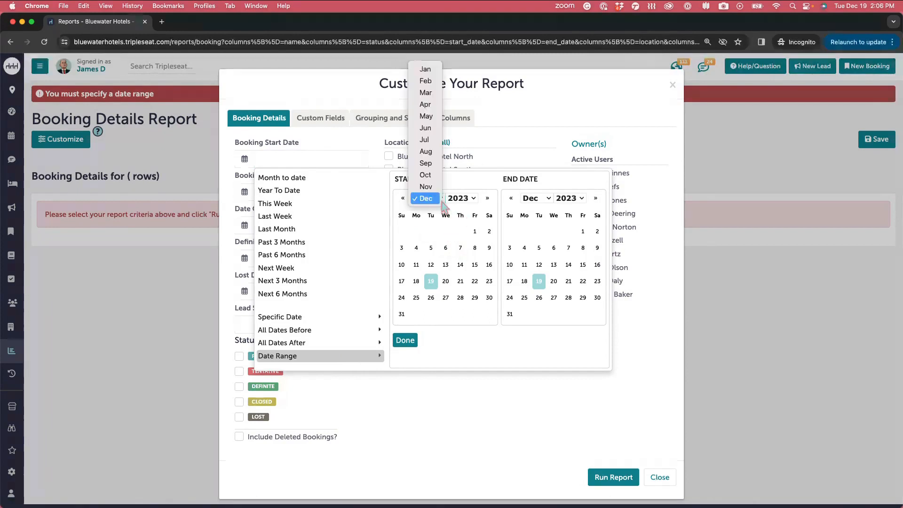
pyautogui.click(425, 69)
pyautogui.click(401, 231)
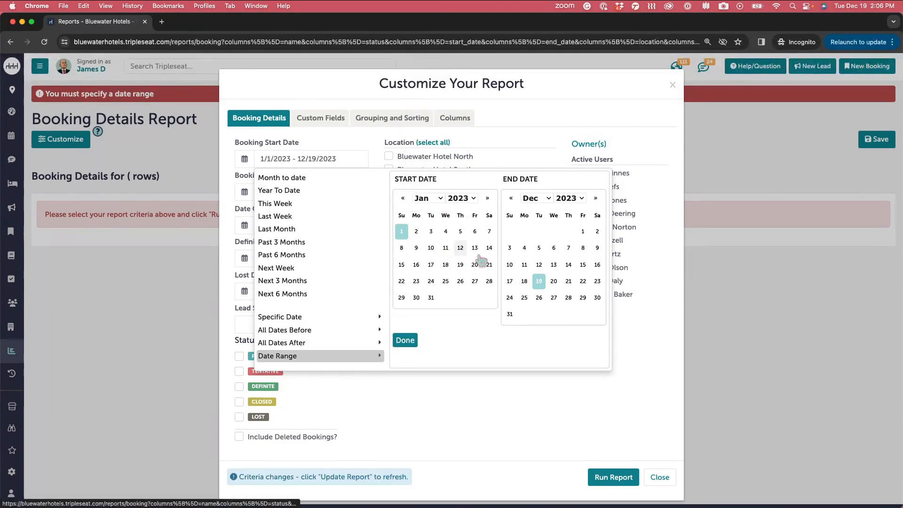
pyautogui.click(509, 314)
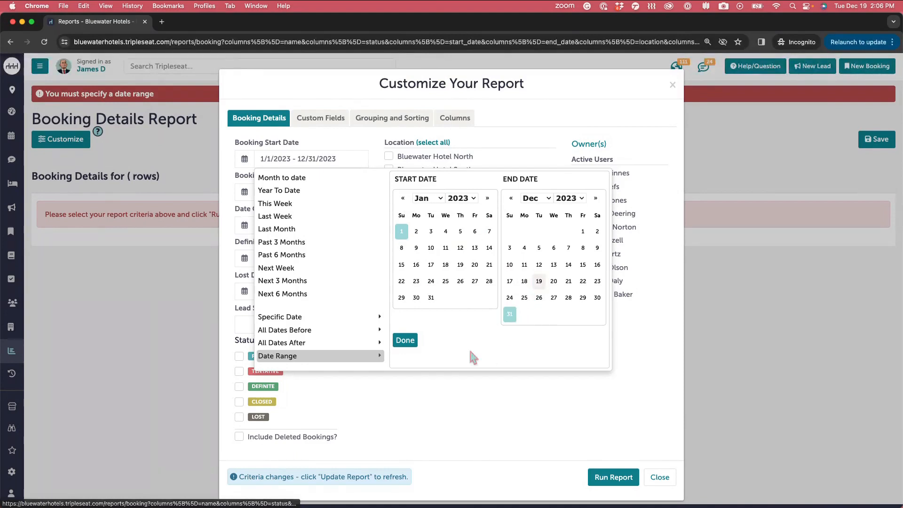
pyautogui.click(405, 341)
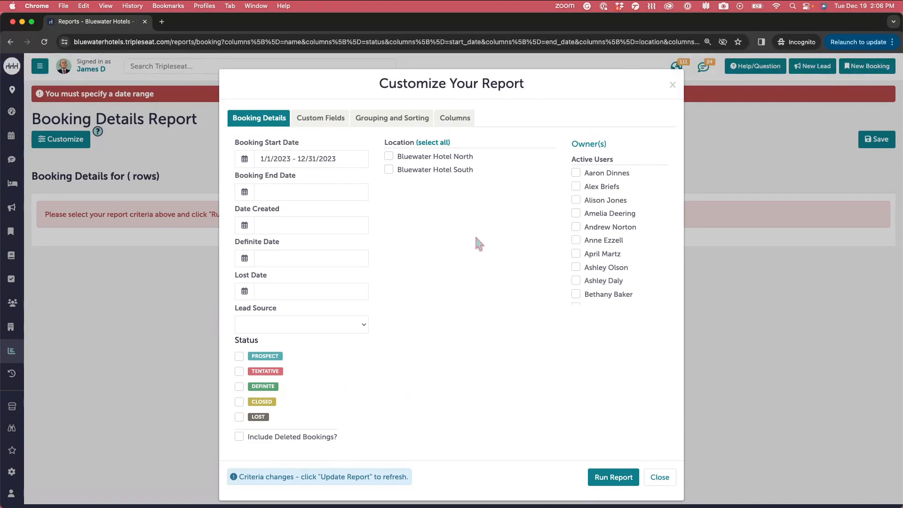
# - Restrict the report to the Bluewater Hotel North location
pyautogui.click(388, 157)
pyautogui.scroll(-2, 619, 239)
pyautogui.scroll(2, 619, 239)
# - View the custom field filters and group the report by Month
pyautogui.click(325, 126)
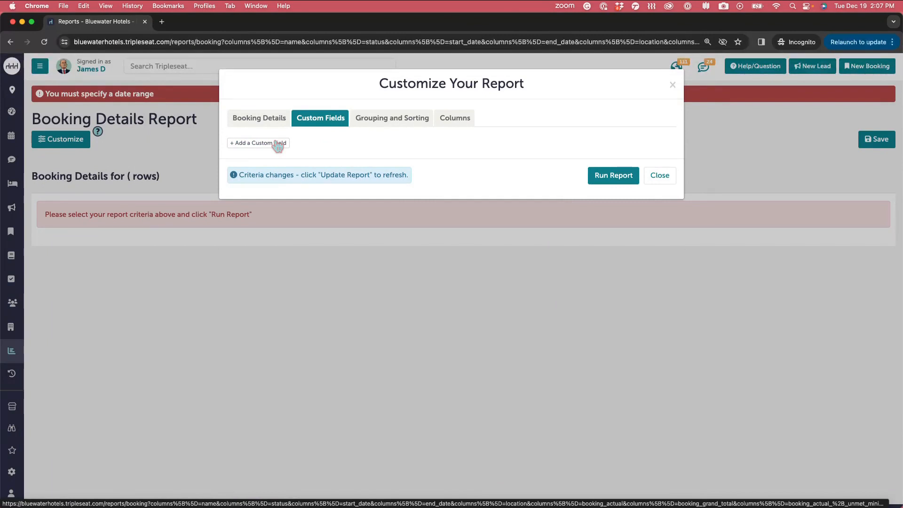
pyautogui.click(386, 123)
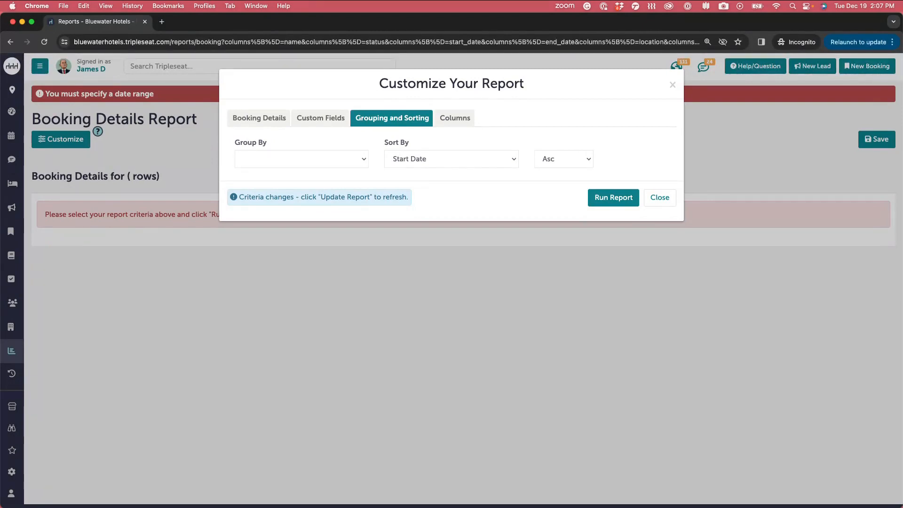
pyautogui.click(357, 158)
pyautogui.click(355, 171)
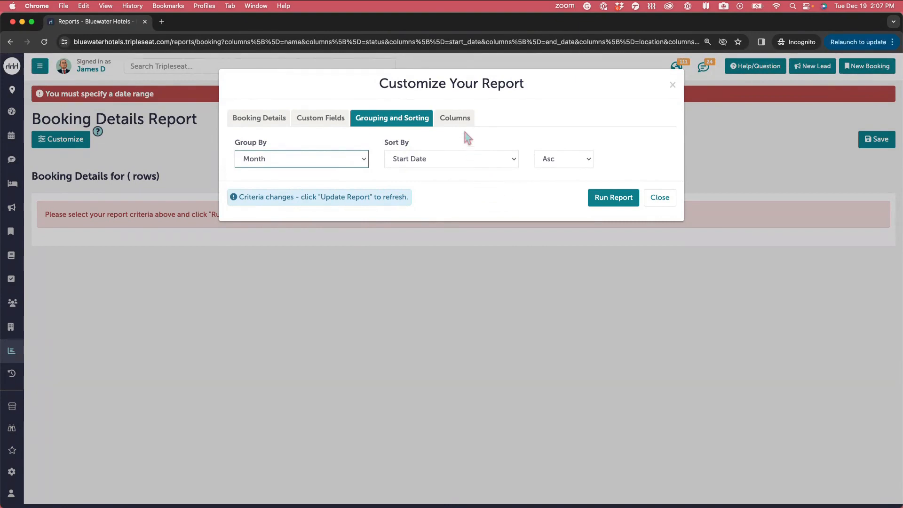
# - Remove the Booking Actual, Booking Grand Total and Booking Actual + Unmet Minimum columns from the selected report columns
pyautogui.click(454, 118)
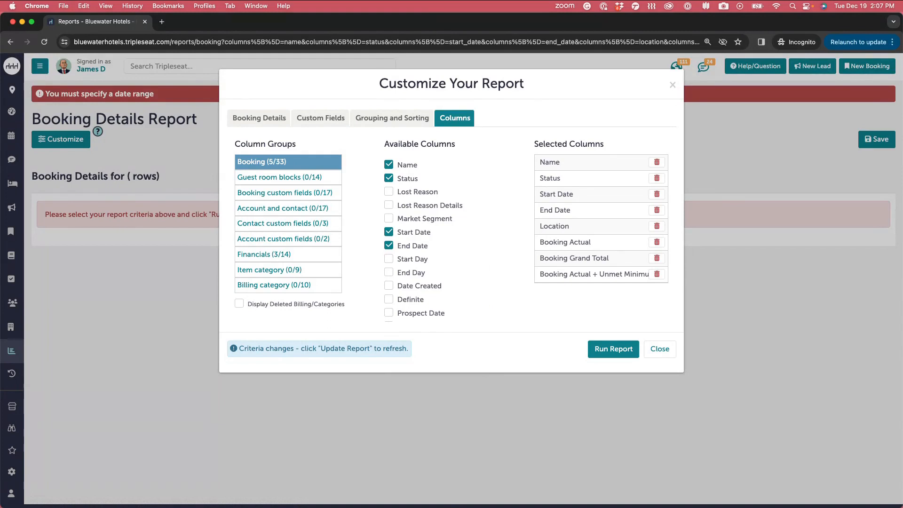
pyautogui.click(296, 177)
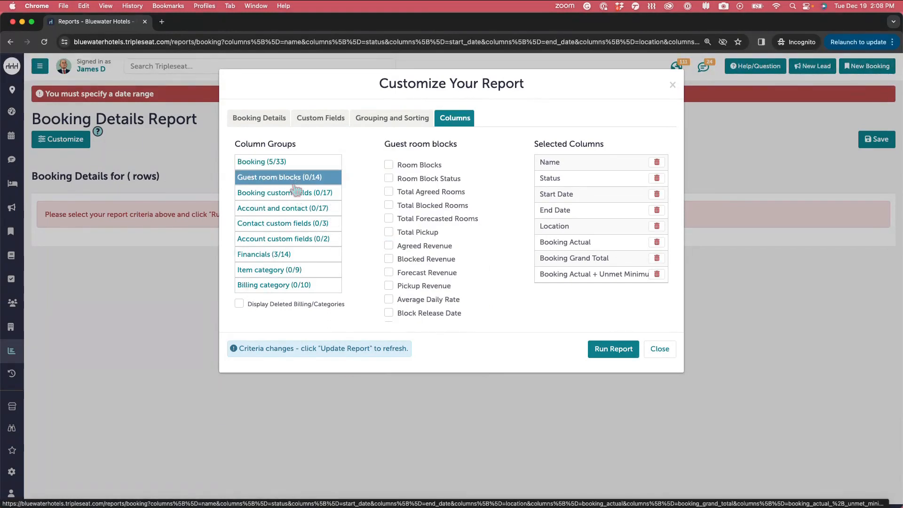
pyautogui.click(298, 167)
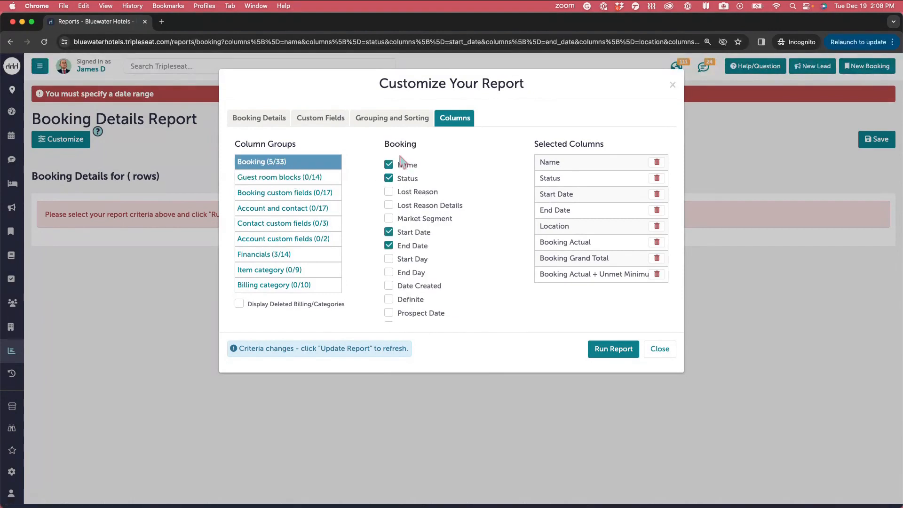
pyautogui.scroll(-6, 408, 249)
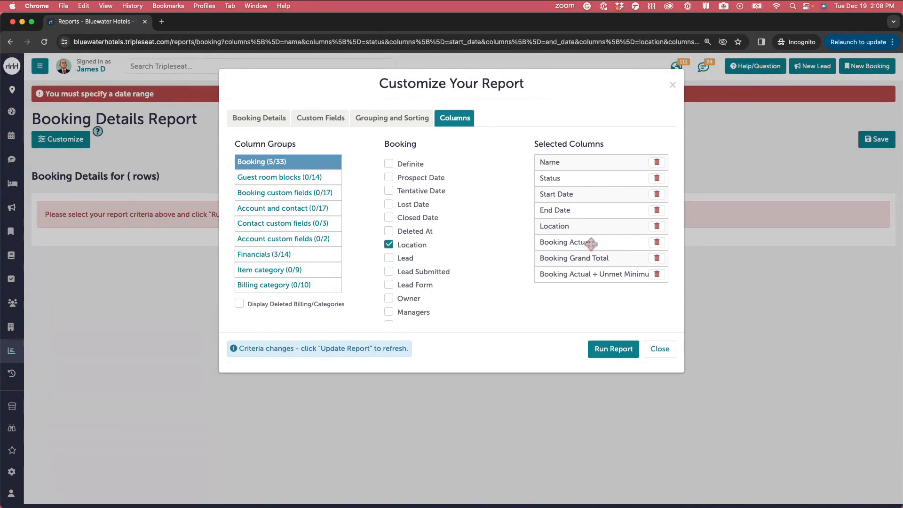
pyautogui.click(657, 259)
pyautogui.click(657, 258)
pyautogui.click(657, 243)
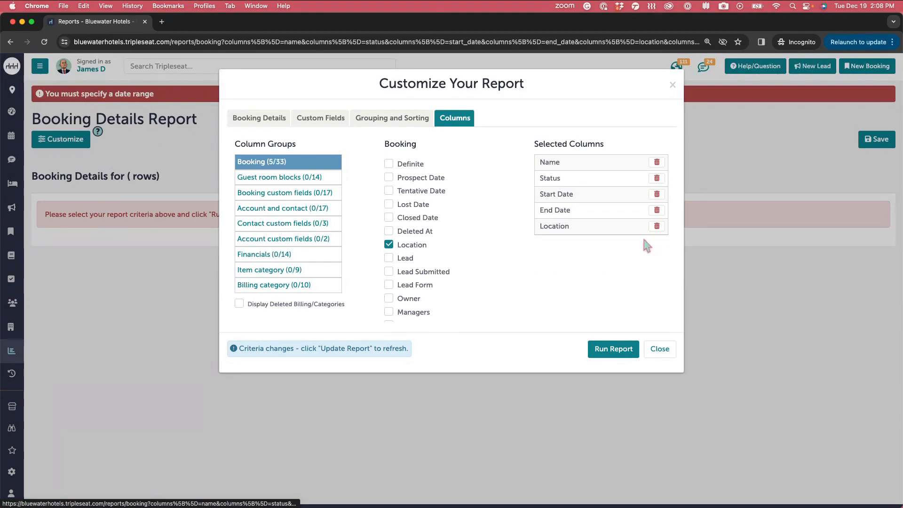
# - Add the Guest Room Revenue, Booking Actual and Booking Grand Total columns from the Financials group to the report
pyautogui.click(298, 180)
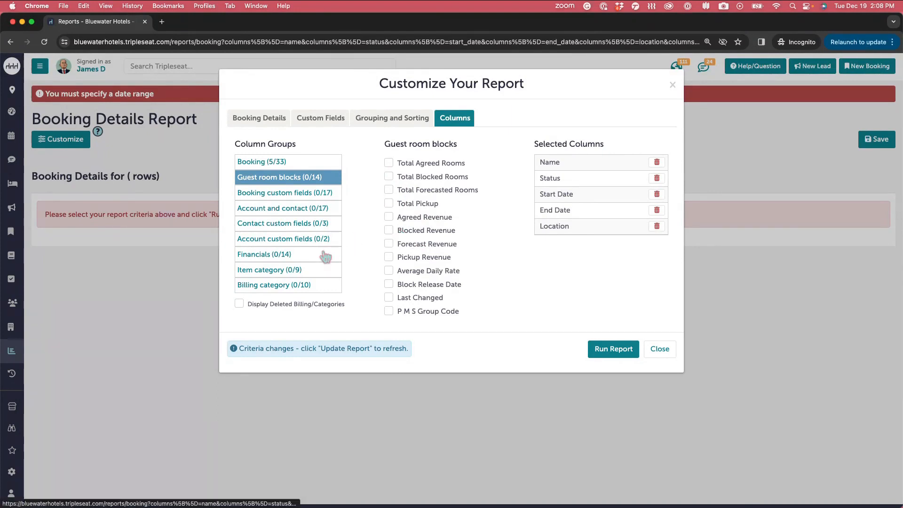
pyautogui.click(305, 212)
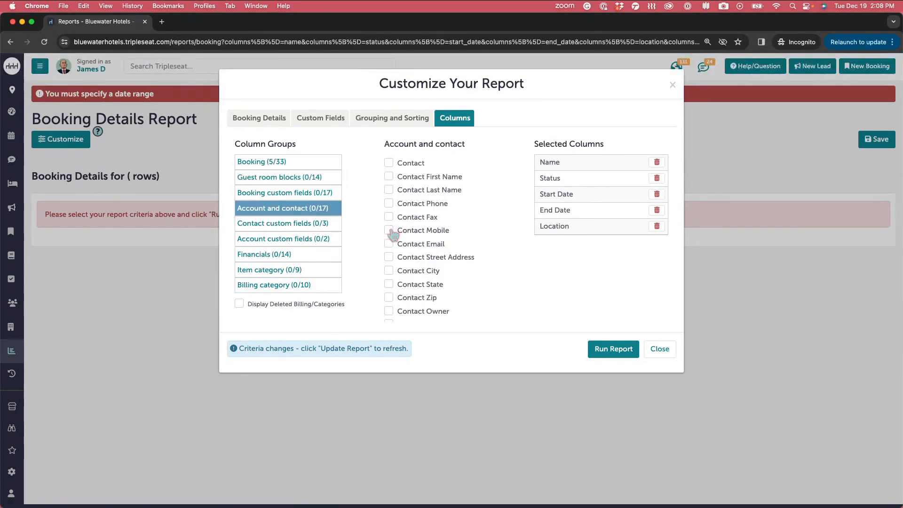
pyautogui.click(329, 258)
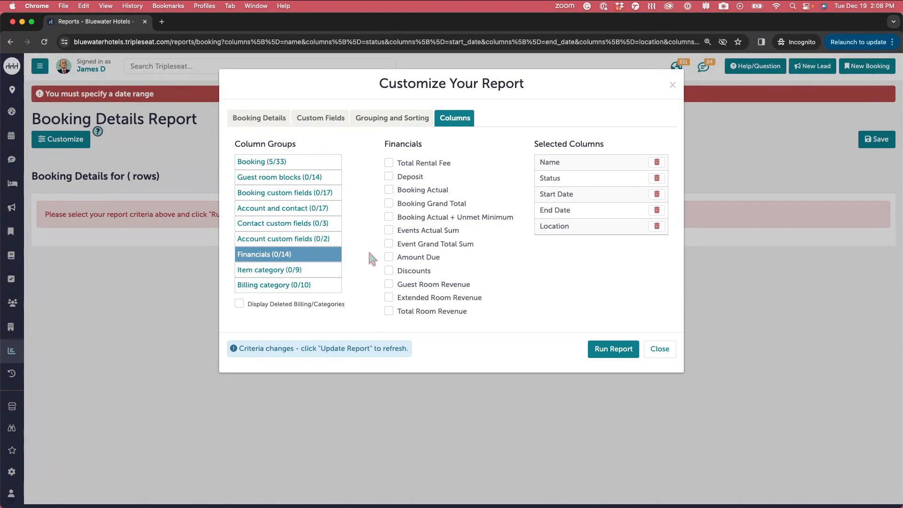
pyautogui.click(389, 284)
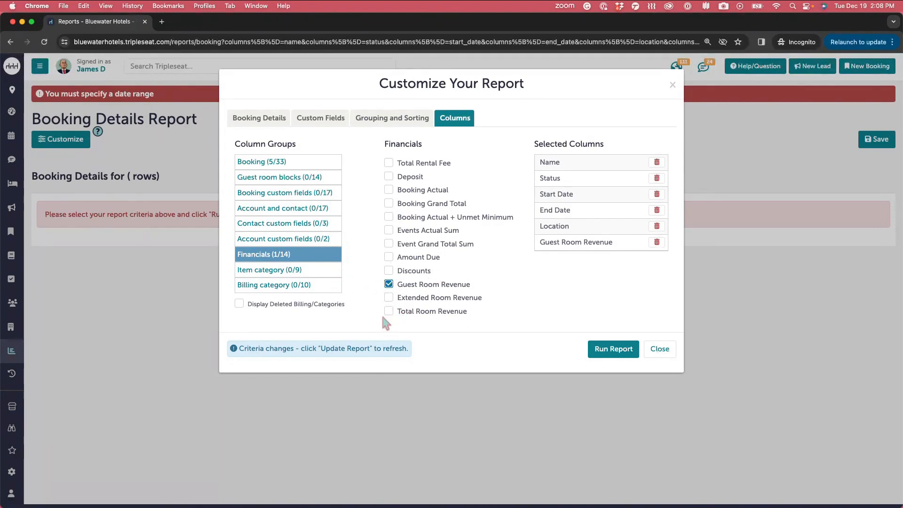
pyautogui.scroll(2, 410, 265)
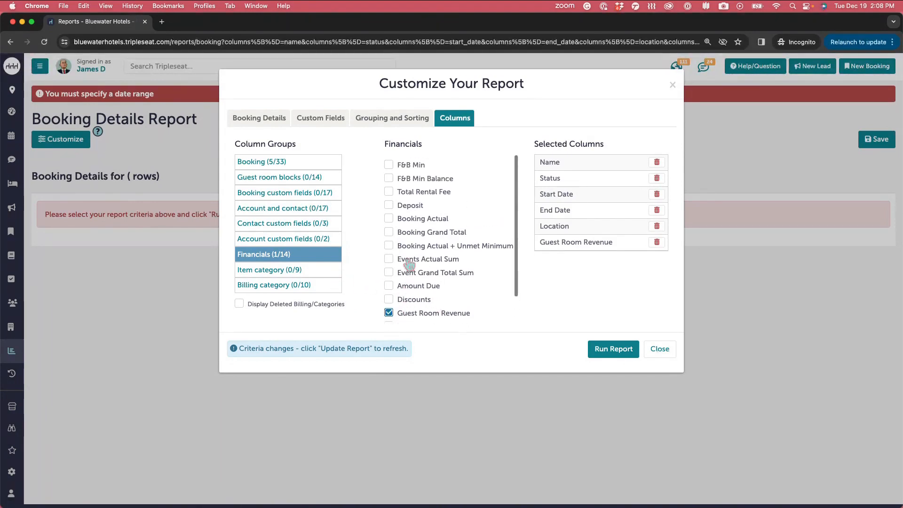
pyautogui.click(389, 219)
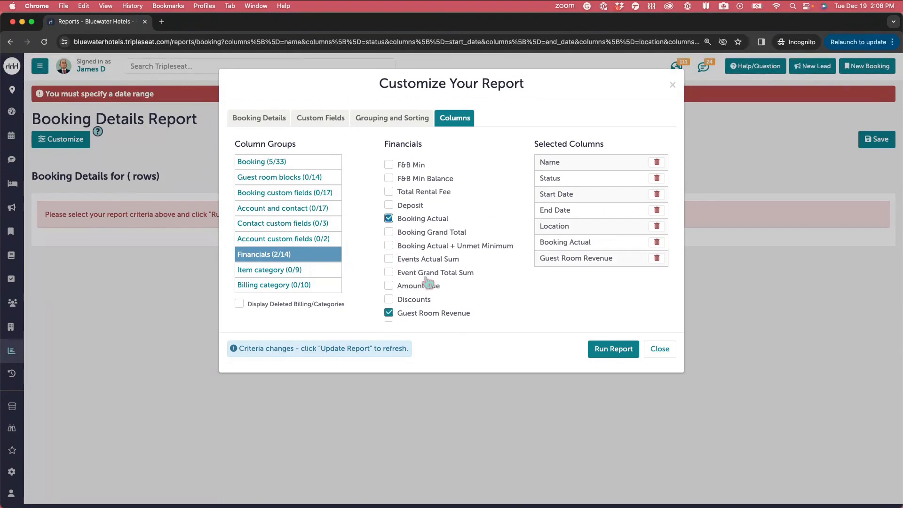
pyautogui.click(389, 232)
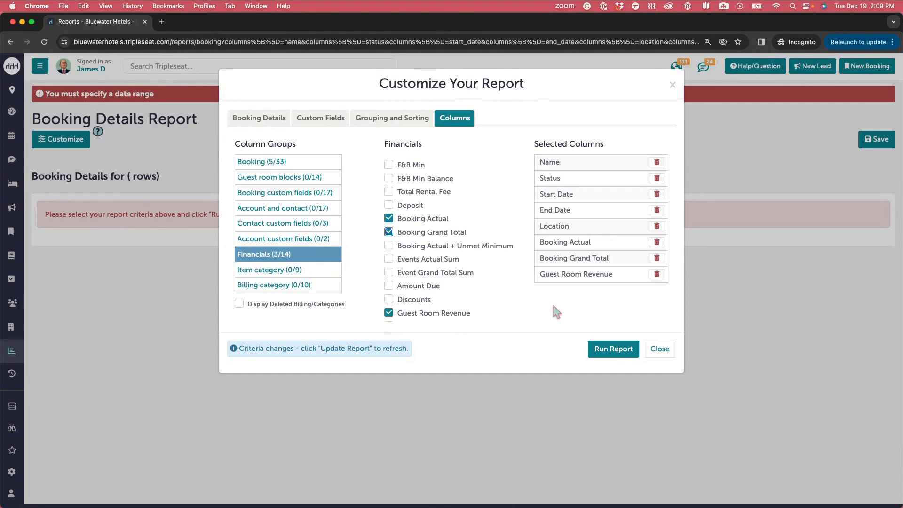
# - Check the columns offered for Item category and Billing category, and run the customized booking report
pyautogui.click(319, 273)
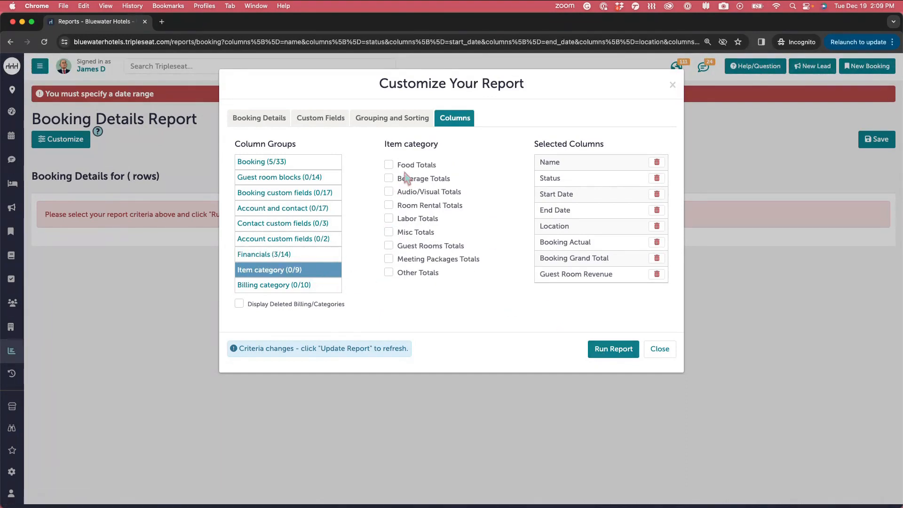
pyautogui.click(324, 286)
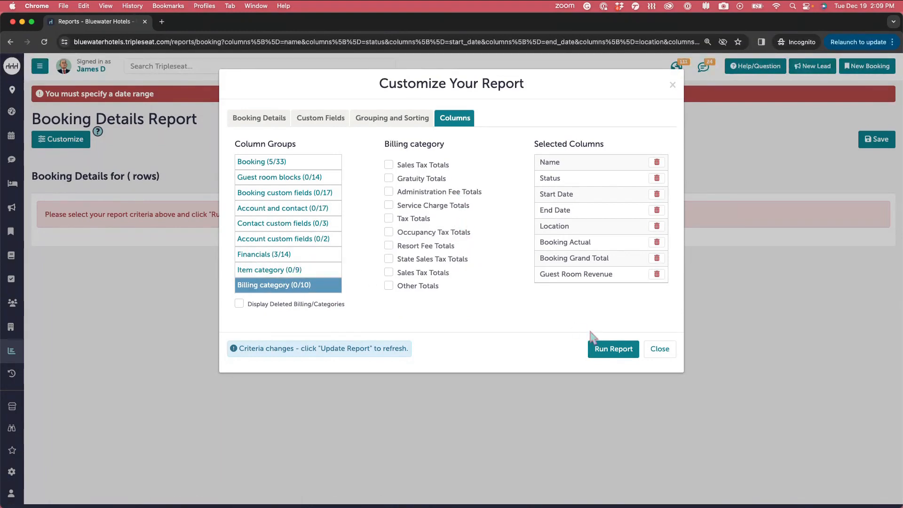
pyautogui.click(604, 352)
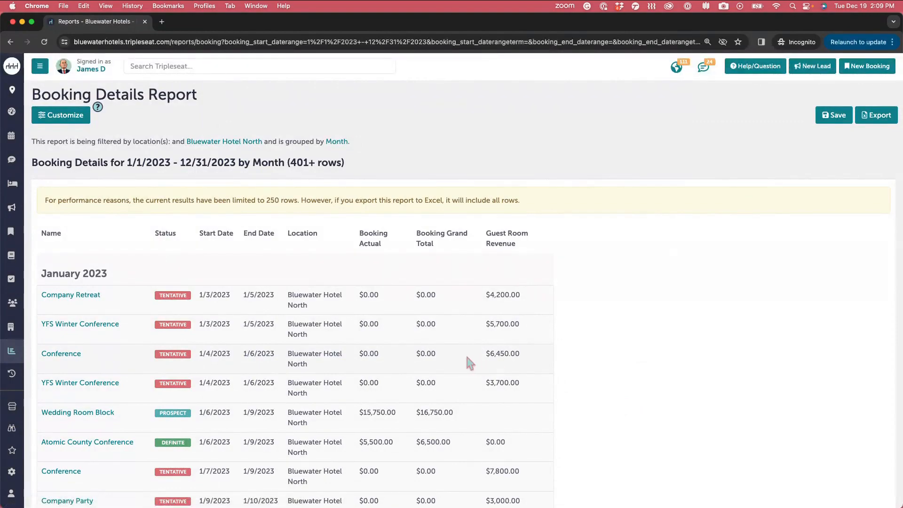
# - Look through the report's booking rows by month, including status, dates, booking totals and guest room revenue
pyautogui.scroll(-1, 465, 353)
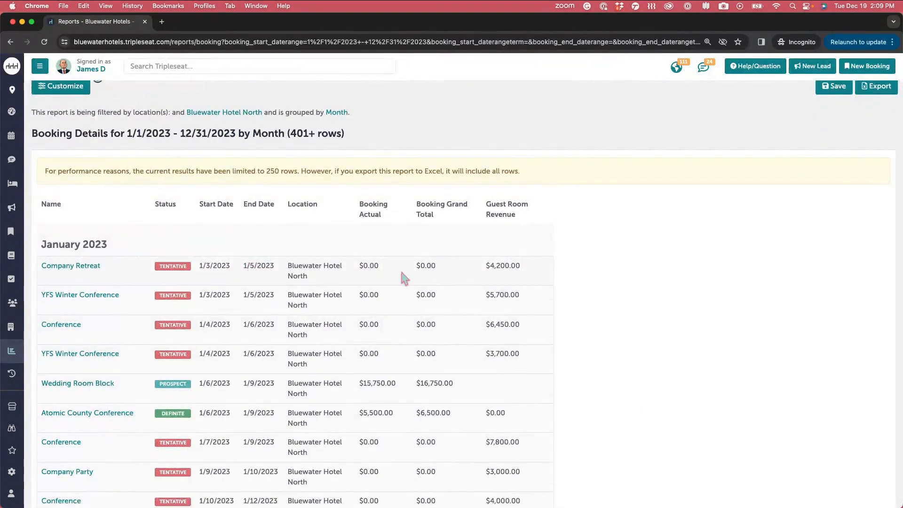
pyautogui.scroll(-10, 351, 320)
pyautogui.scroll(-20, 356, 329)
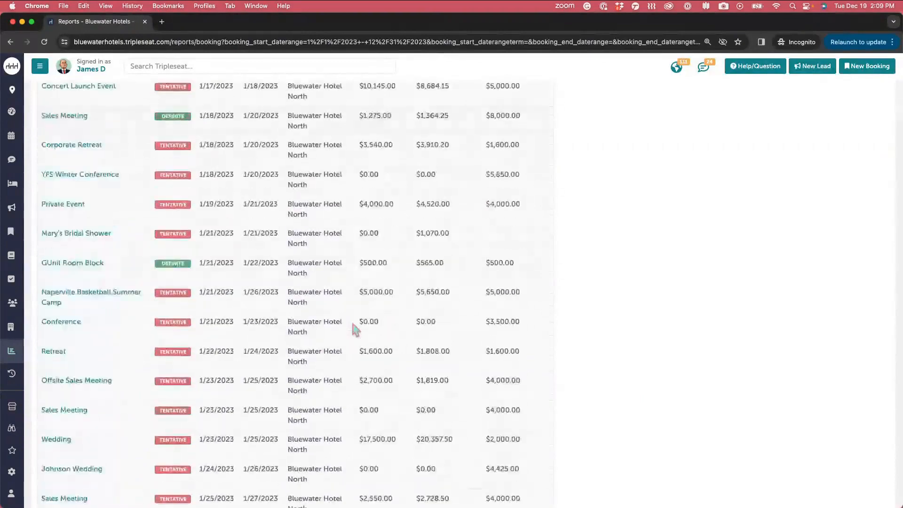
# - Change the booking report's grouping to Owner and update the report
pyautogui.scroll(15, 356, 329)
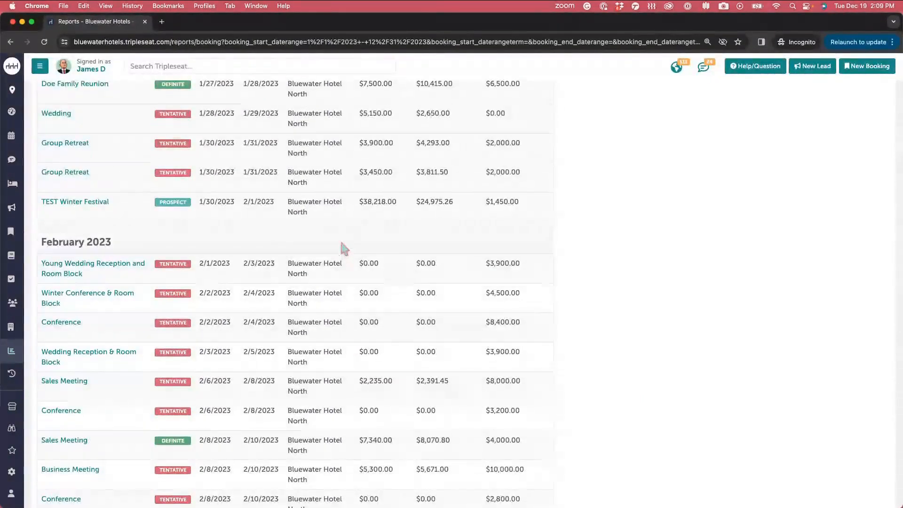
pyautogui.scroll(20, 340, 372)
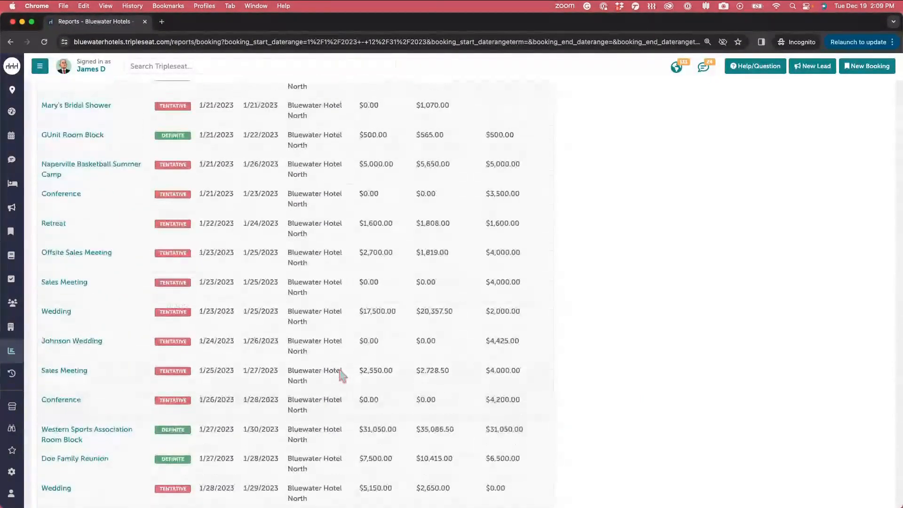
pyautogui.scroll(10, 343, 375)
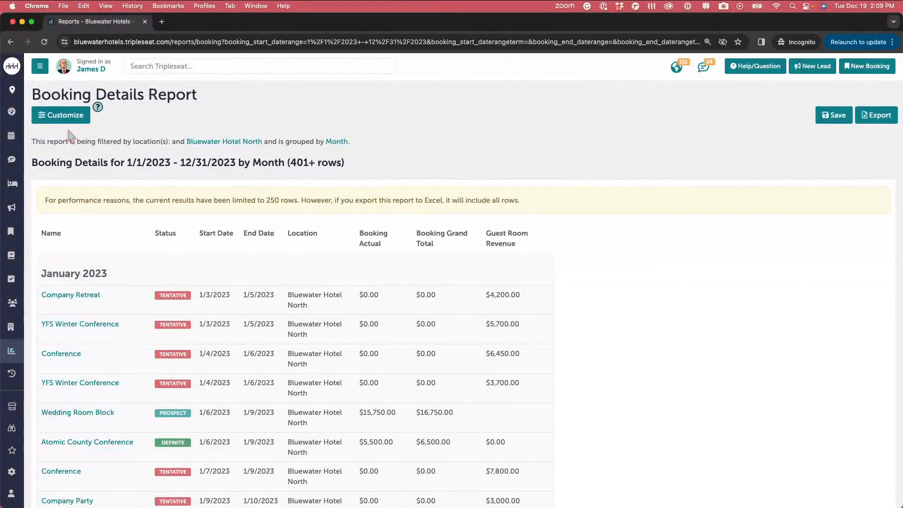
pyautogui.click(65, 116)
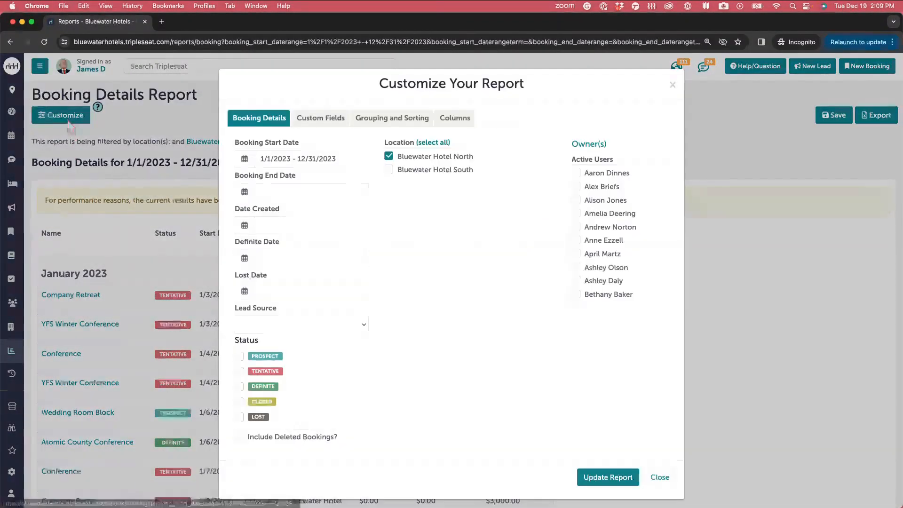
pyautogui.click(391, 119)
pyautogui.click(363, 163)
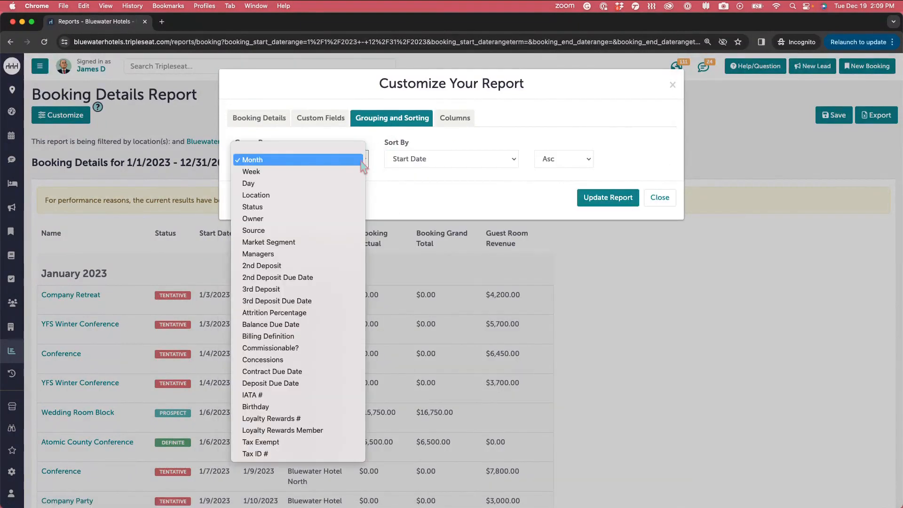
pyautogui.click(340, 220)
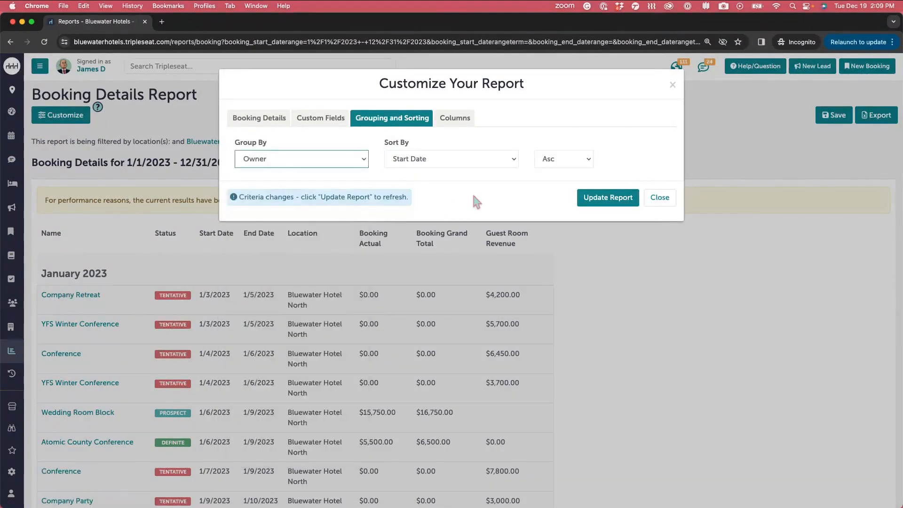
pyautogui.click(604, 202)
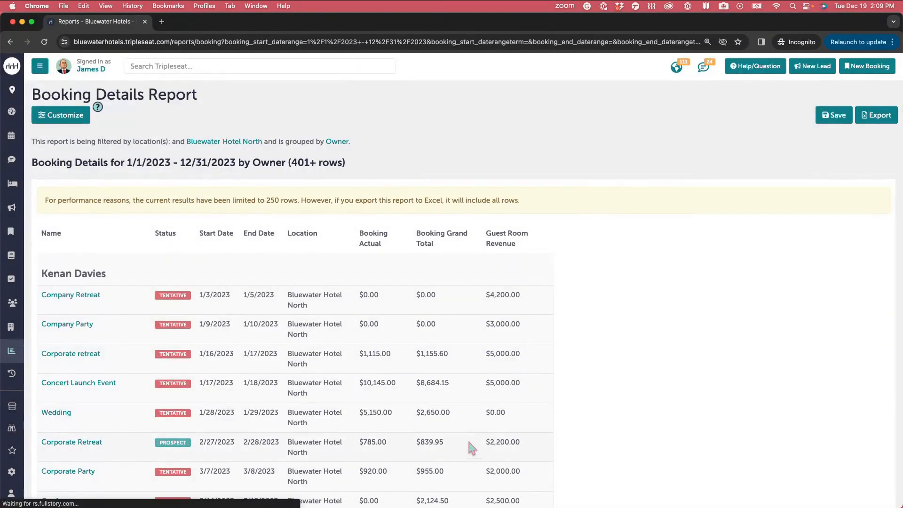
# - Look over the bookings grouped by owner, and save the report as a new one named "New report"
pyautogui.scroll(-3, 459, 402)
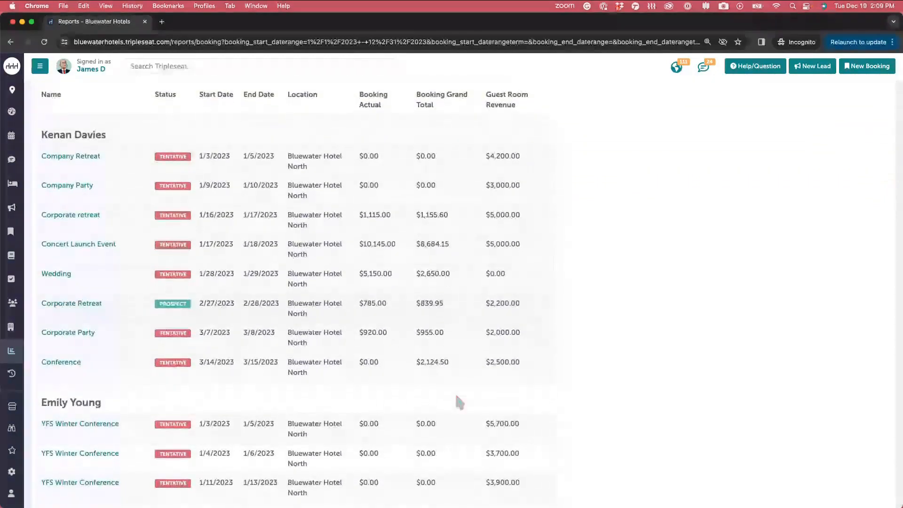
pyautogui.scroll(1, 459, 403)
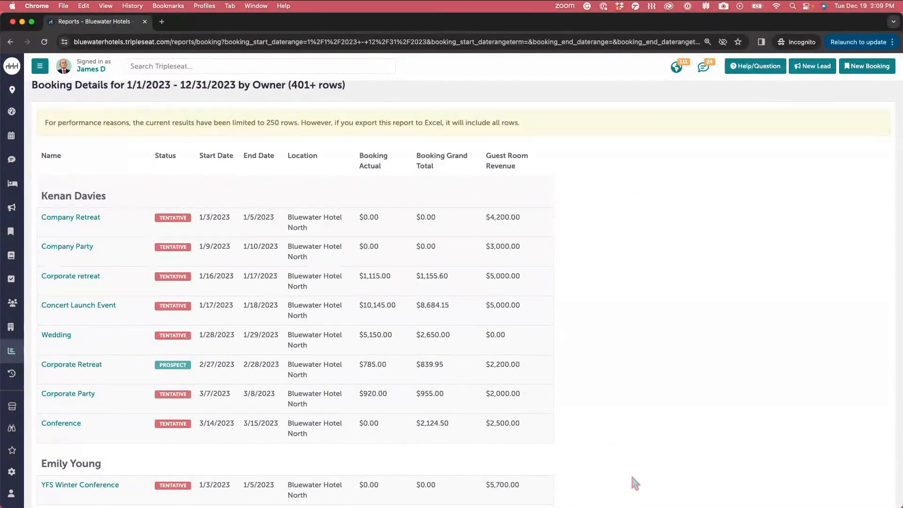
pyautogui.scroll(-1, 630, 482)
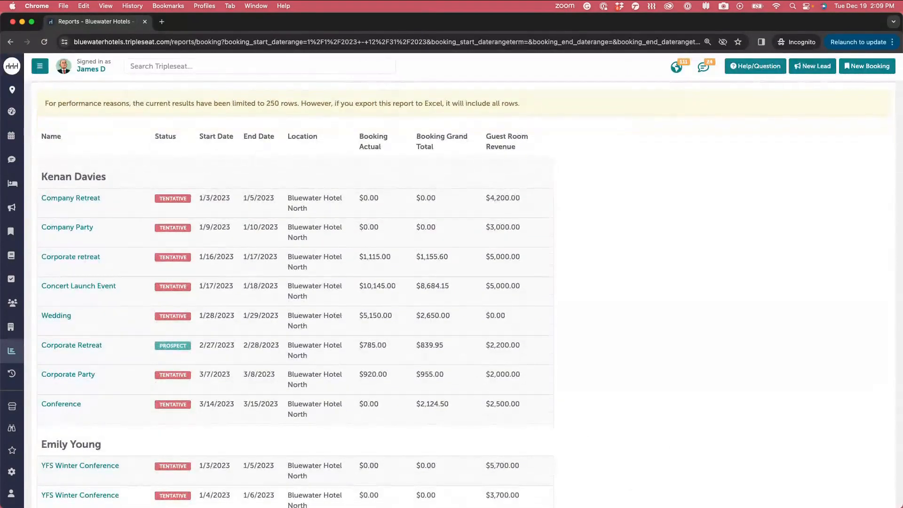
pyautogui.scroll(3, 584, 413)
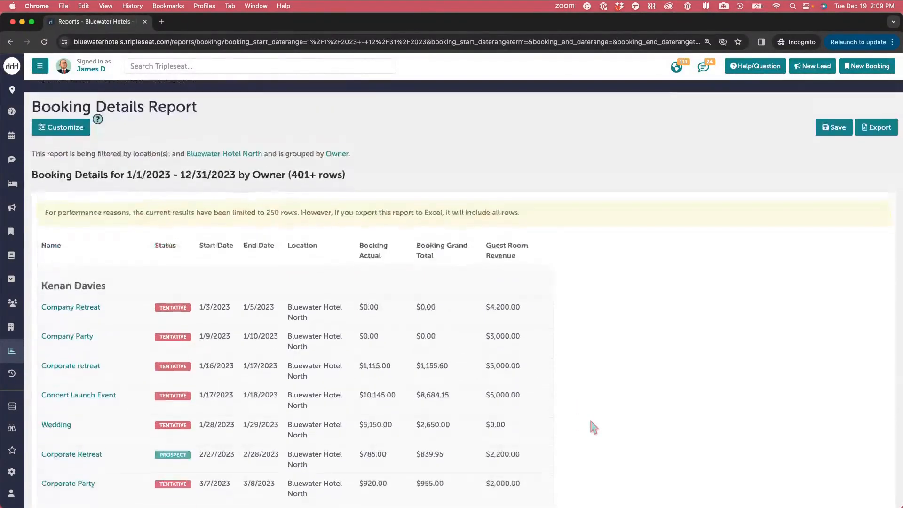
pyautogui.click(832, 116)
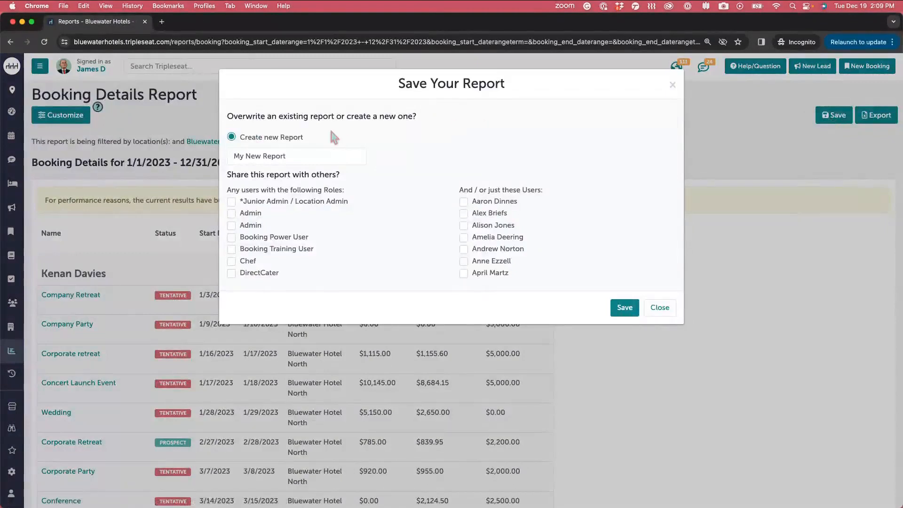
pyautogui.tripleClick(304, 155)
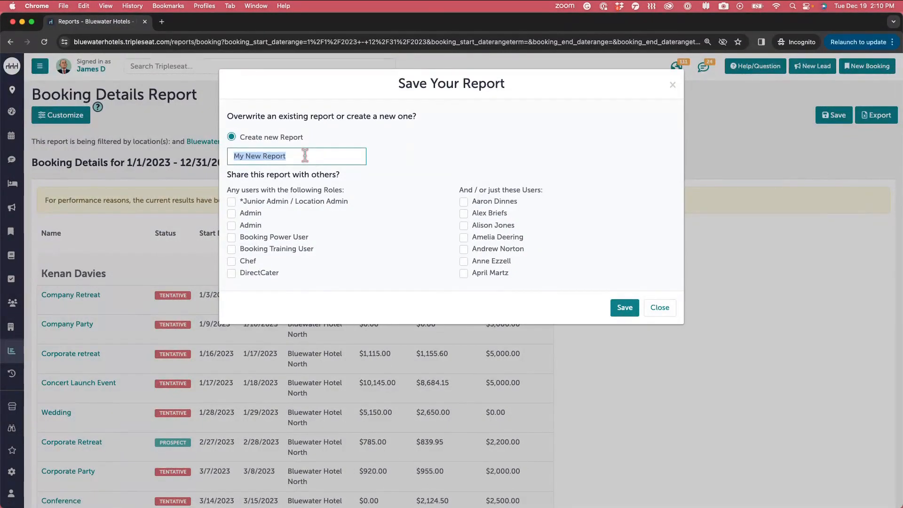
pyautogui.write('New re')
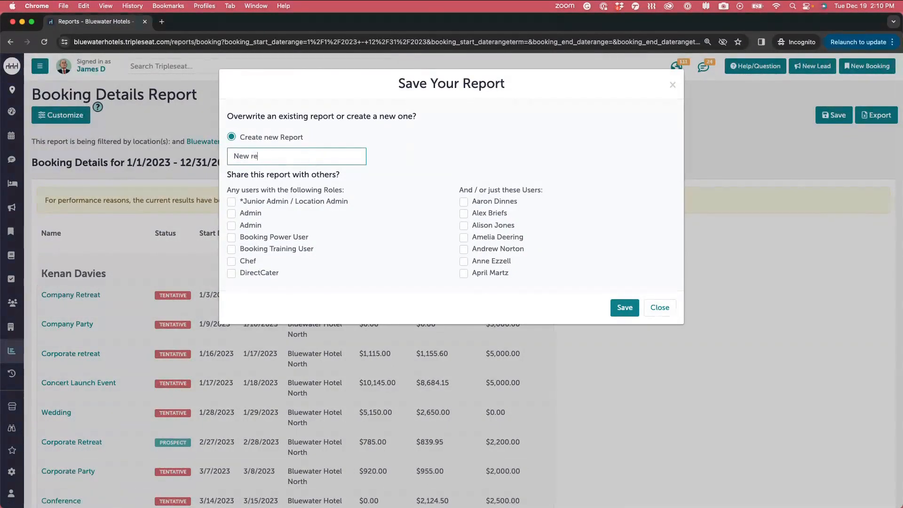
pyautogui.write('port')
pyautogui.click(625, 309)
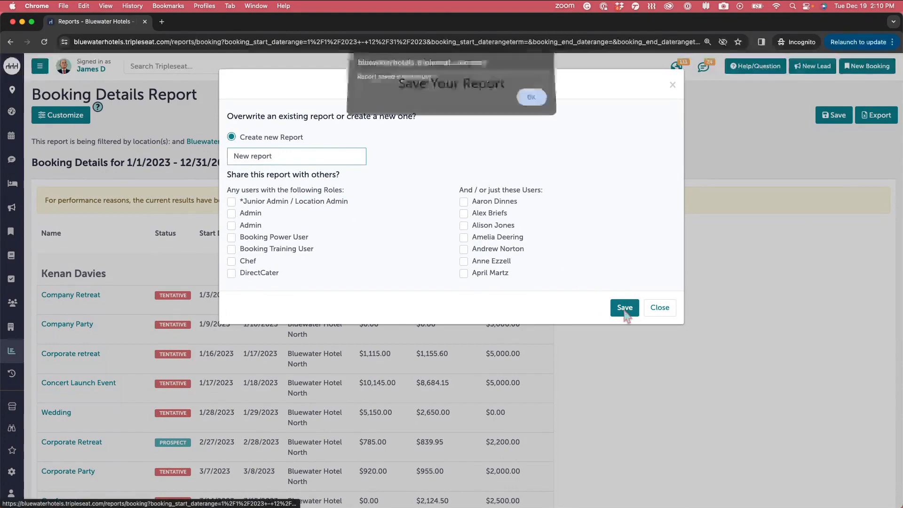
pyautogui.click(533, 101)
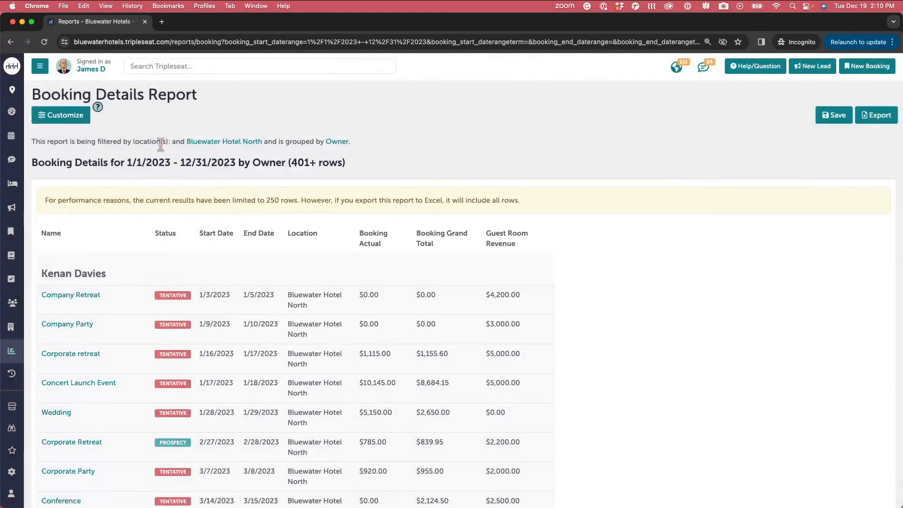
# - Open the saved "New report" from the Booking Details Report's saved reports
pyautogui.click(65, 116)
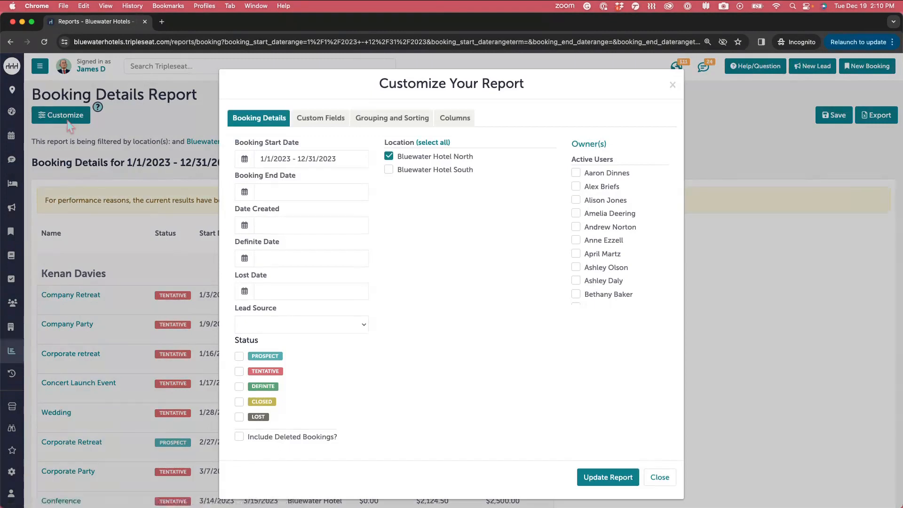
pyautogui.click(673, 84)
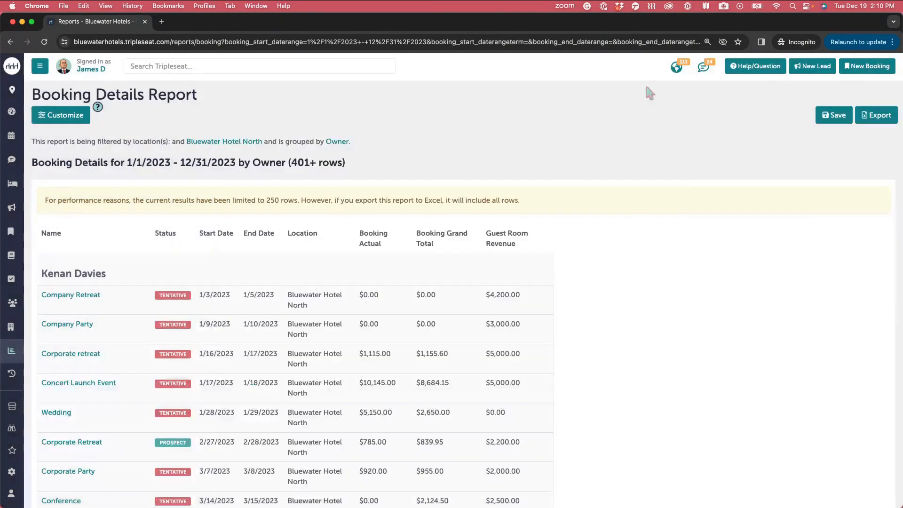
pyautogui.click(12, 357)
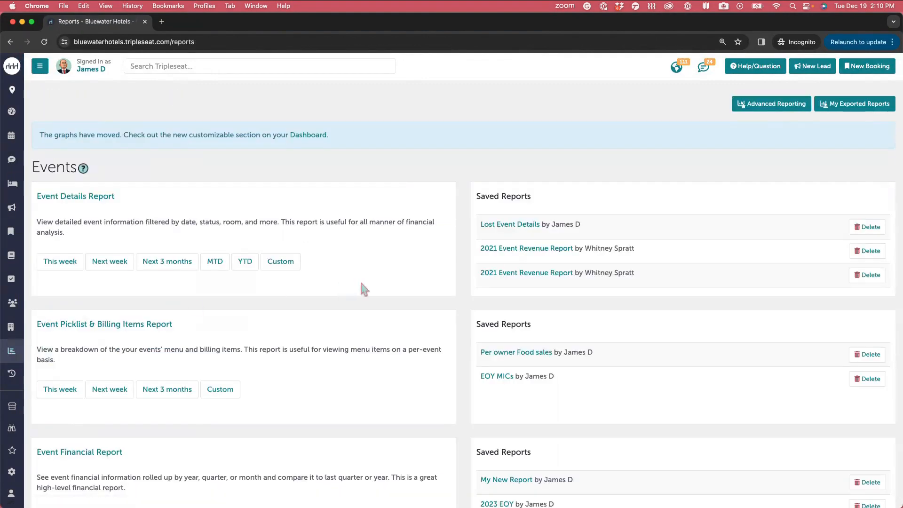
pyautogui.scroll(-5, 476, 294)
pyautogui.scroll(-7, 478, 299)
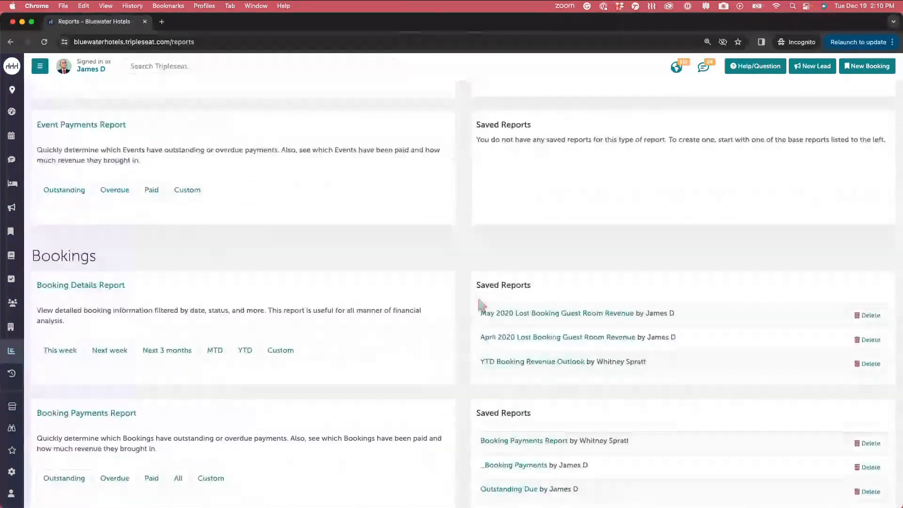
pyautogui.scroll(-5, 541, 320)
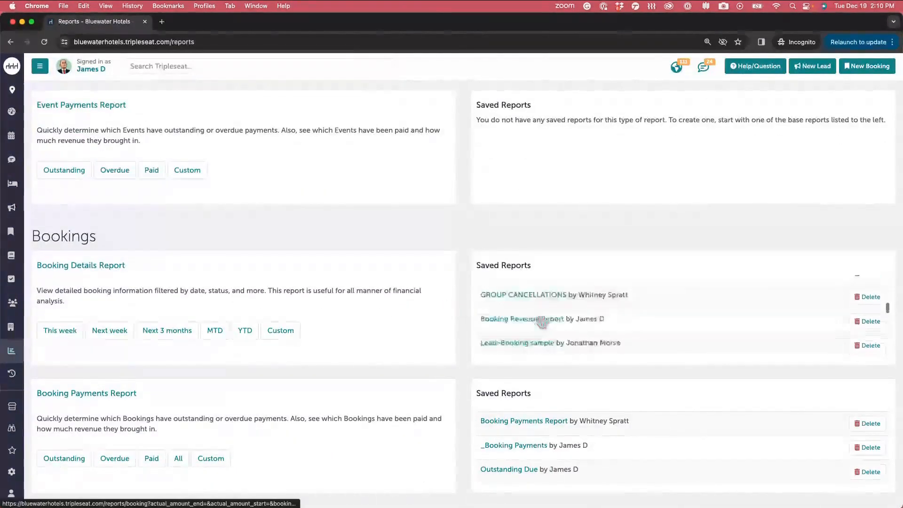
pyautogui.scroll(-6, 541, 322)
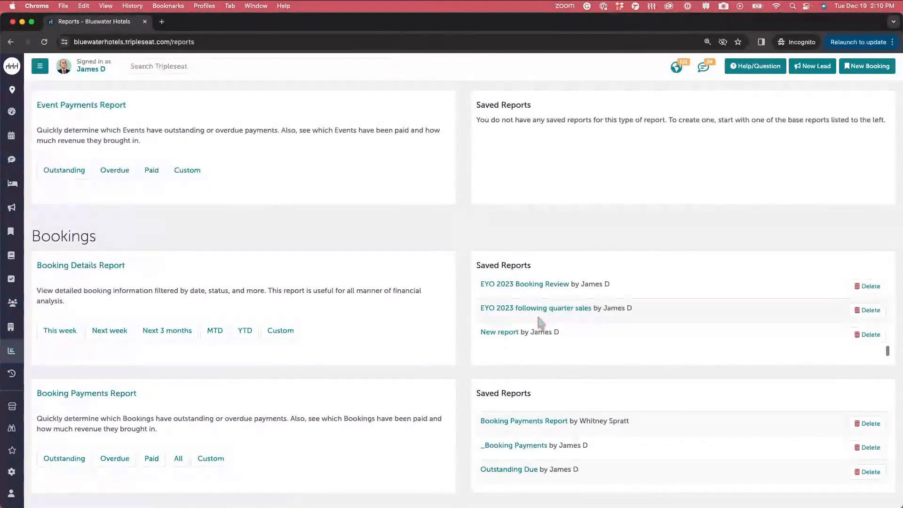
pyautogui.click(507, 336)
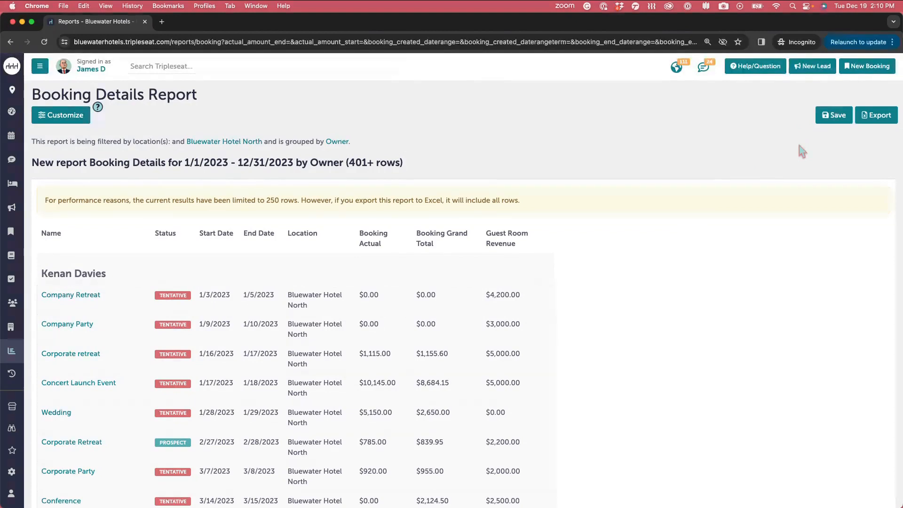
# - Try to export the saved booking report to a file
pyautogui.click(876, 118)
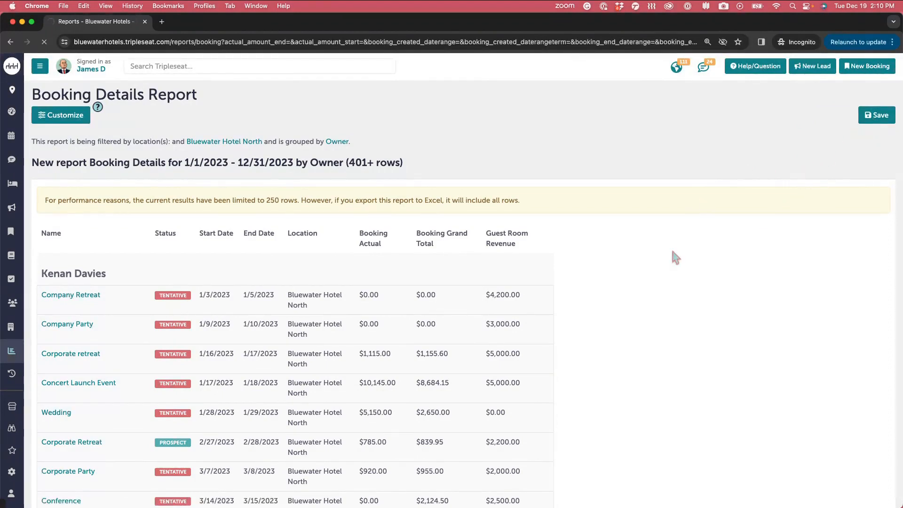
pyautogui.rightClick(648, 287)
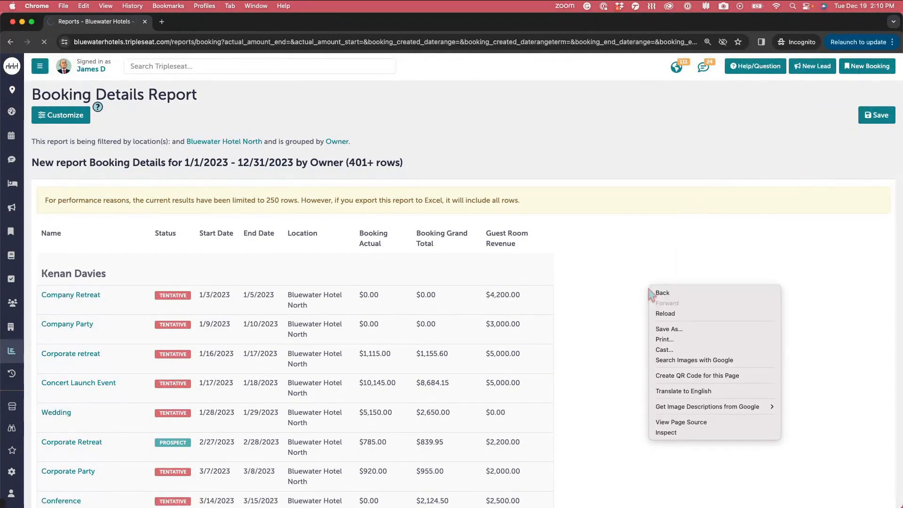
pyautogui.click(664, 340)
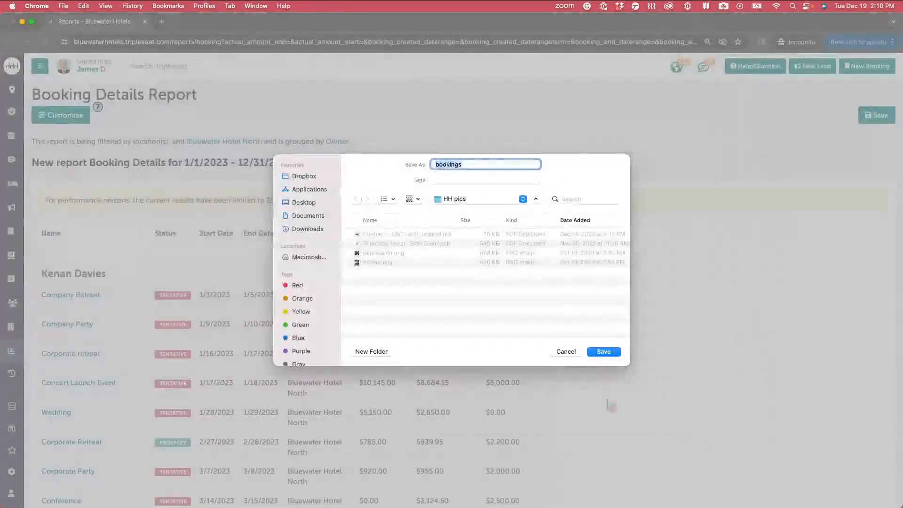
pyautogui.click(566, 353)
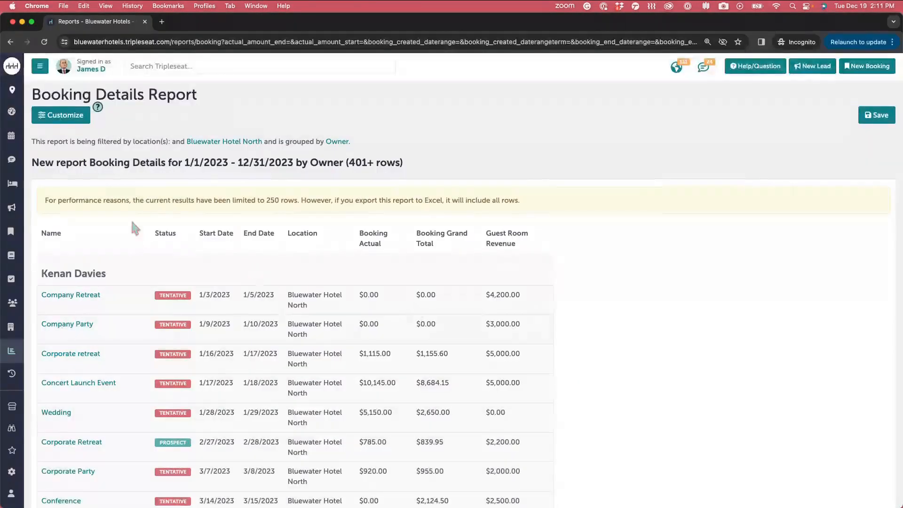
# - Open the saved "EYO 2023 Booking Review" report from the Booking Details Report's saved reports
pyautogui.click(12, 351)
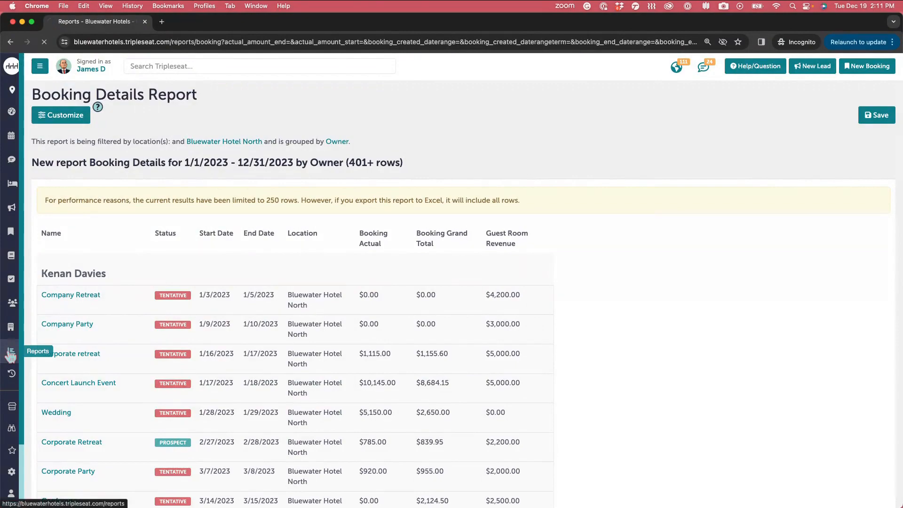
pyautogui.scroll(-15, 517, 306)
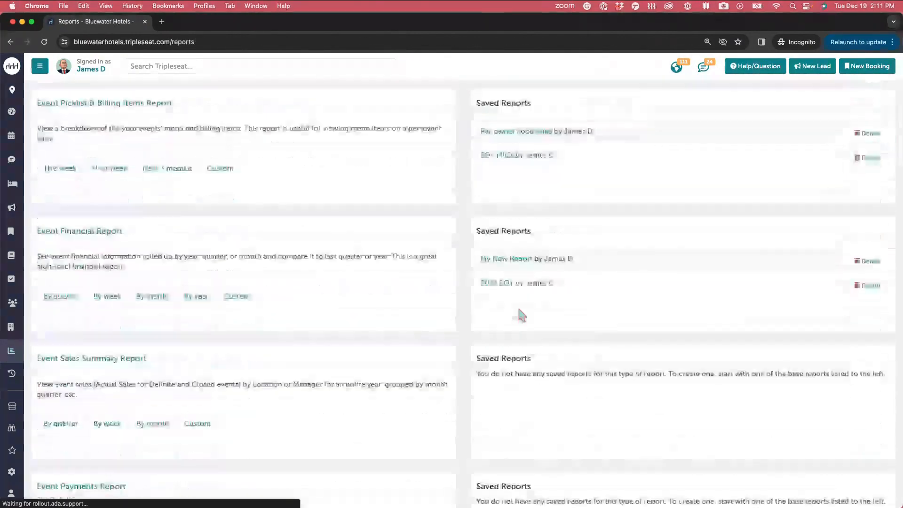
pyautogui.scroll(4, 521, 314)
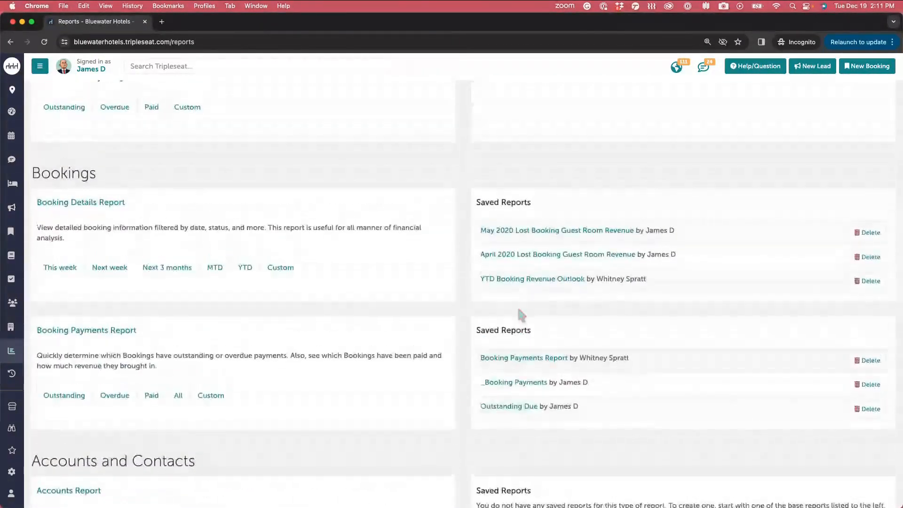
pyautogui.scroll(-3, 524, 268)
pyautogui.scroll(-5, 526, 272)
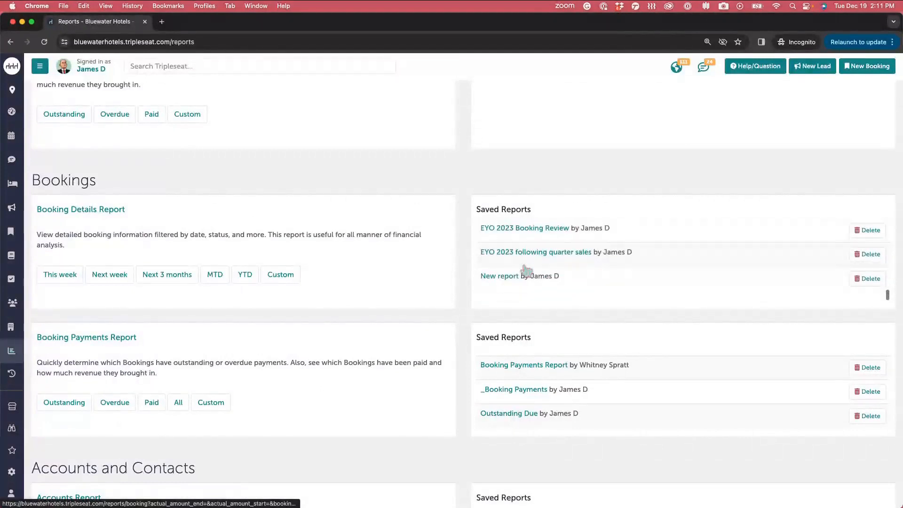
pyautogui.scroll(1, 546, 264)
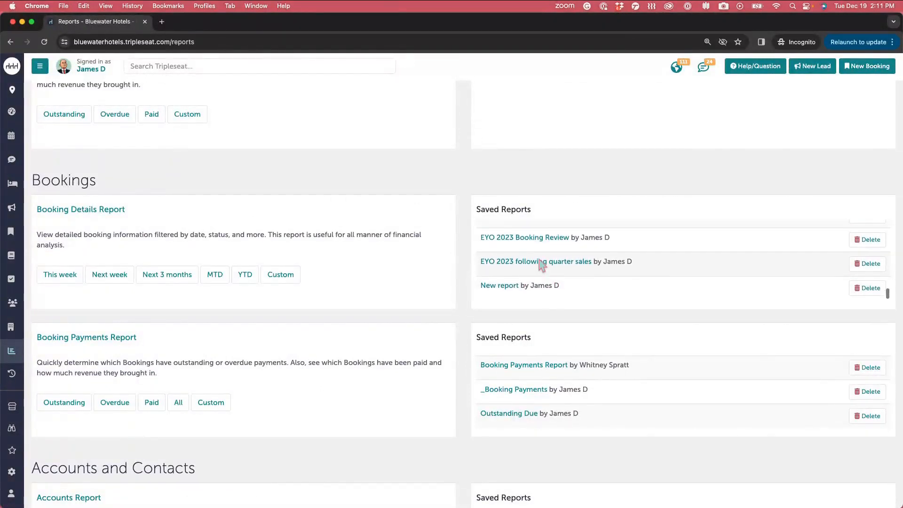
pyautogui.click(534, 240)
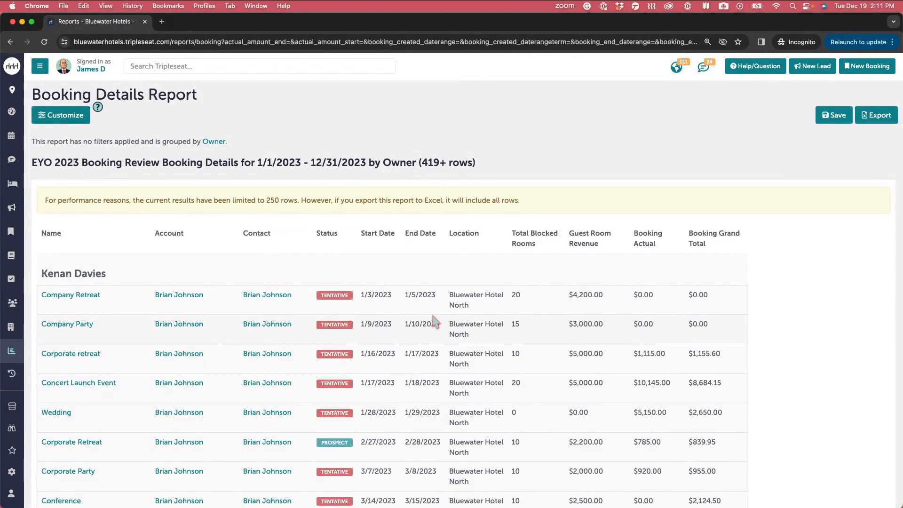
# - Review the EYO 2023 Booking Review report's date filters, grouping, sorting and selected columns, and rerun the report
pyautogui.click(61, 117)
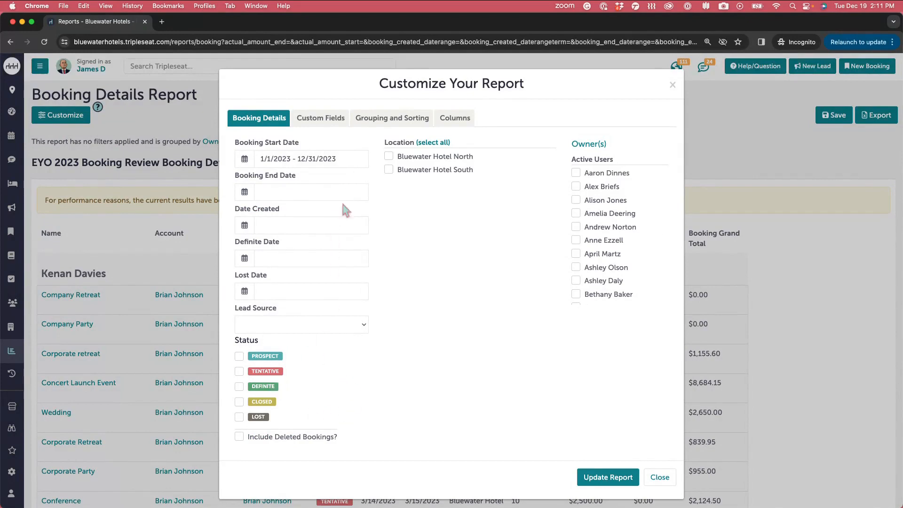
pyautogui.click(371, 123)
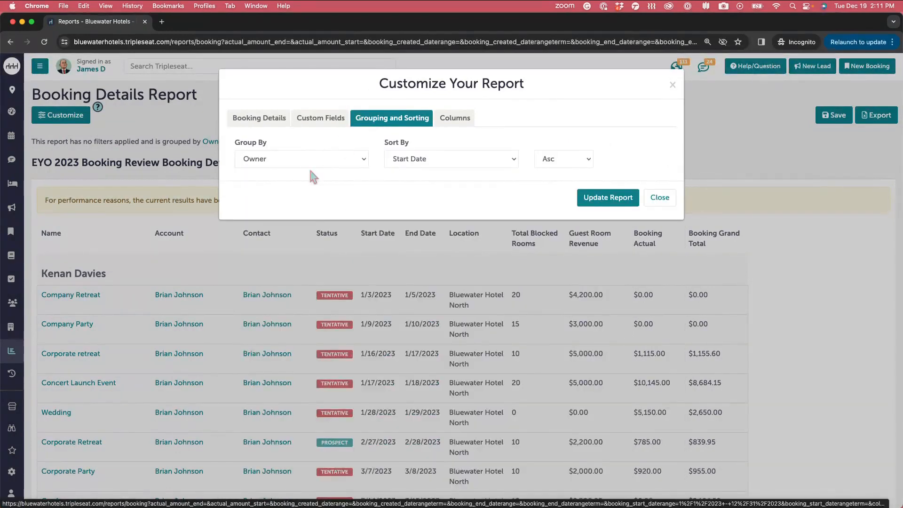
pyautogui.click(460, 132)
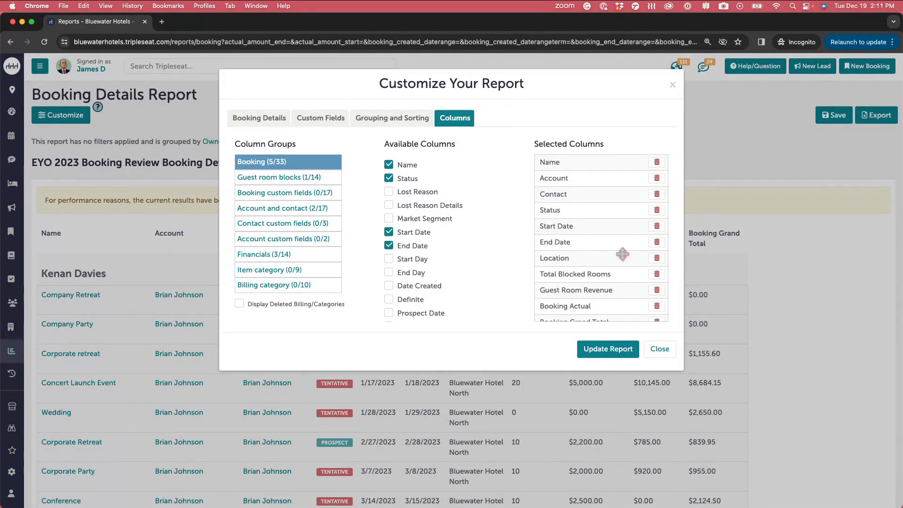
pyautogui.scroll(-1, 623, 253)
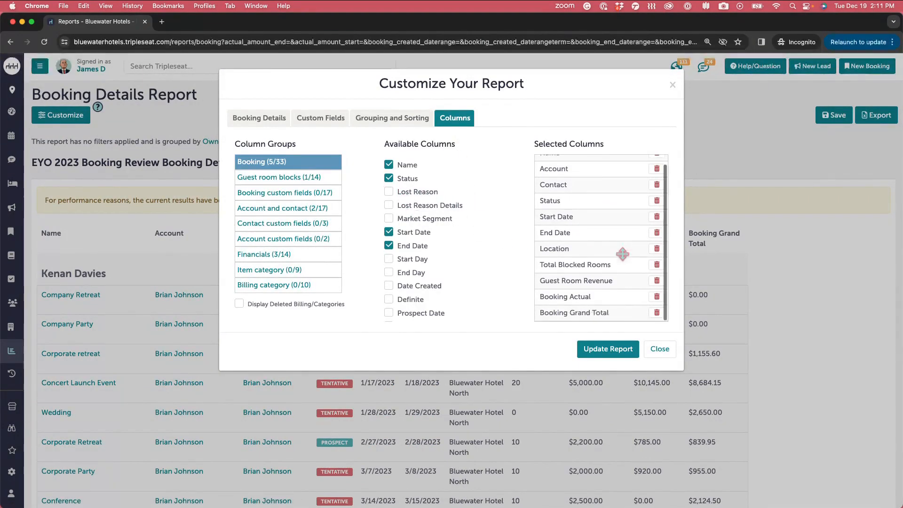
pyautogui.click(627, 358)
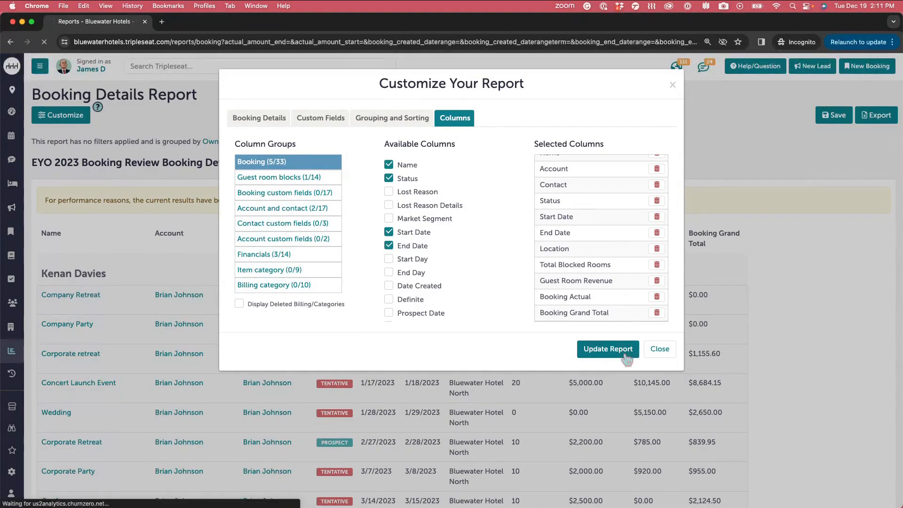
pyautogui.click(660, 350)
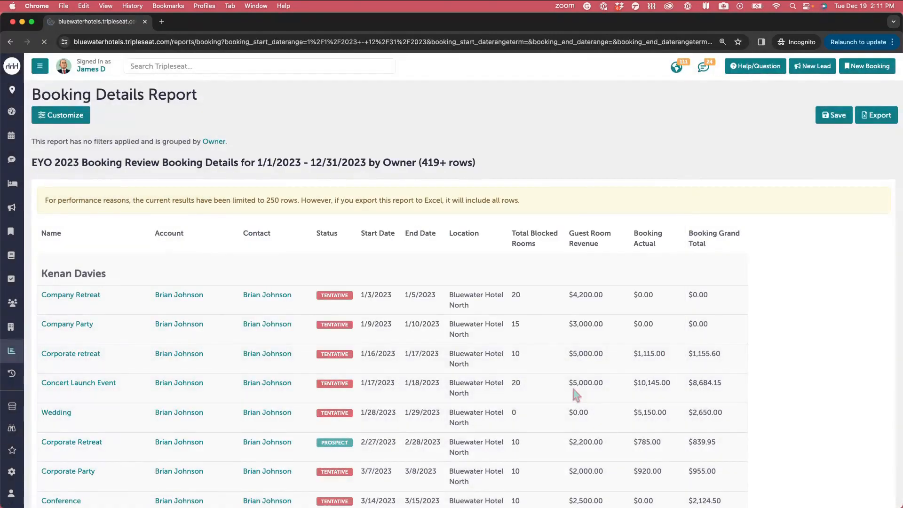
# - Look through the 2023 bookings grouped by owner, including room blocks, guest room revenue and booking totals
pyautogui.scroll(-1, 573, 389)
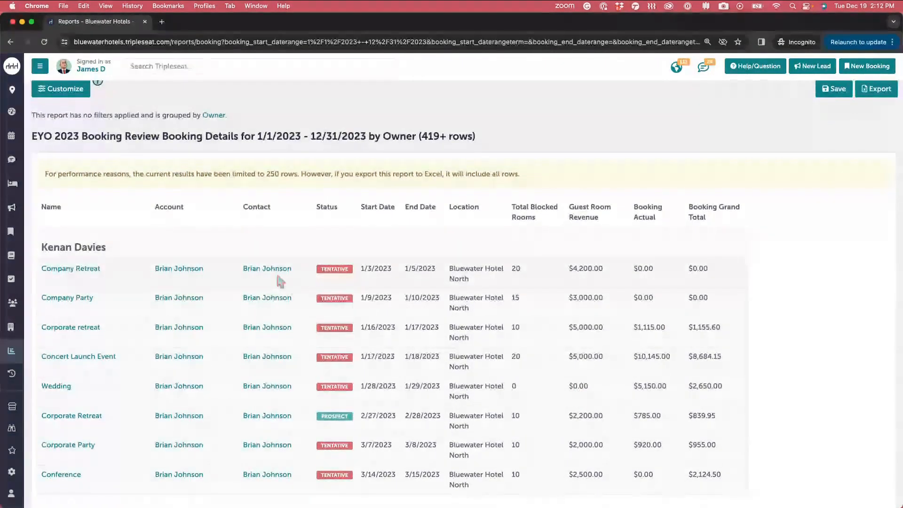
pyautogui.scroll(-1, 121, 264)
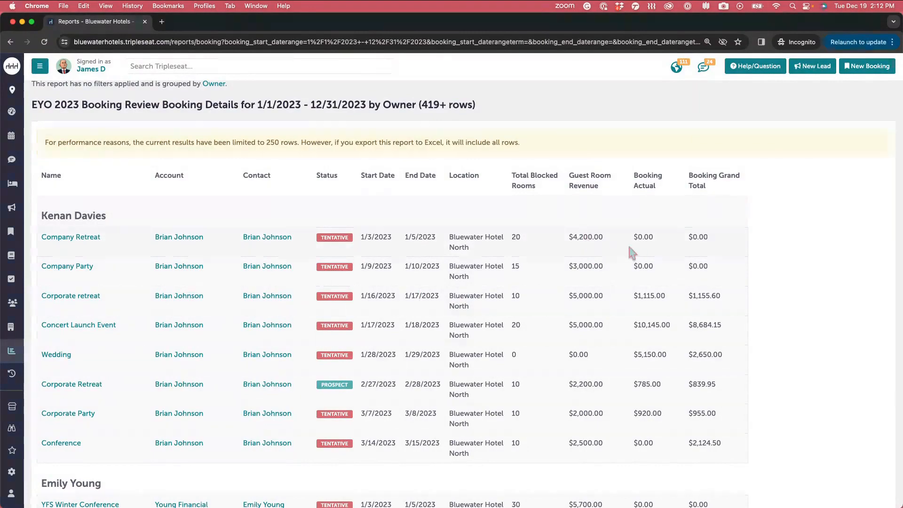
pyautogui.scroll(-6, 498, 358)
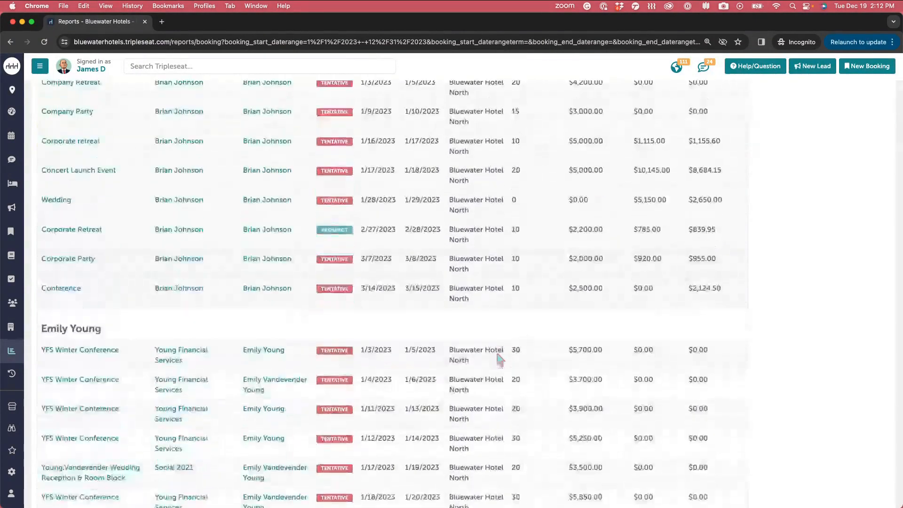
pyautogui.scroll(-7, 499, 358)
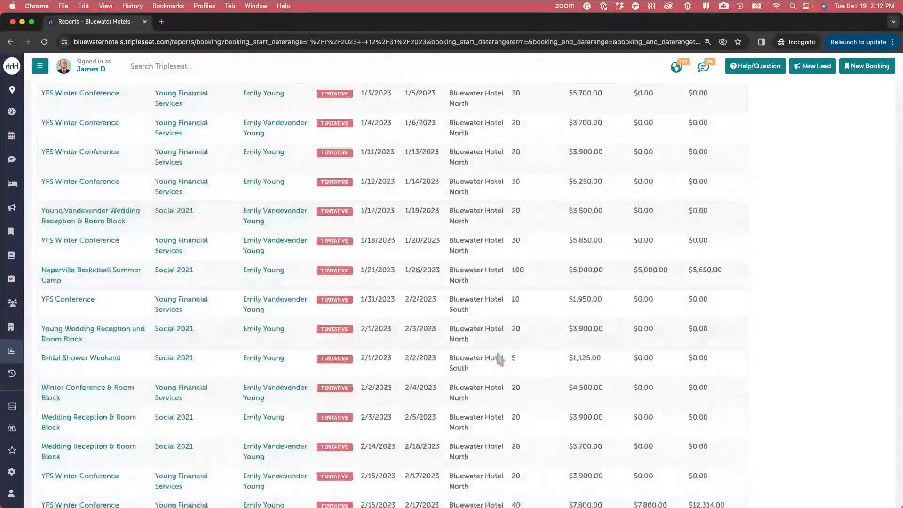
pyautogui.scroll(13, 498, 358)
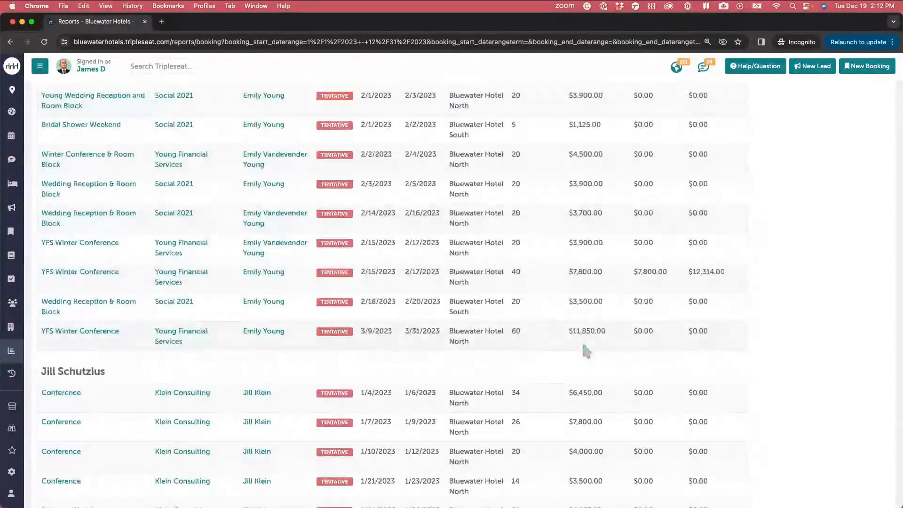
pyautogui.scroll(3, 521, 363)
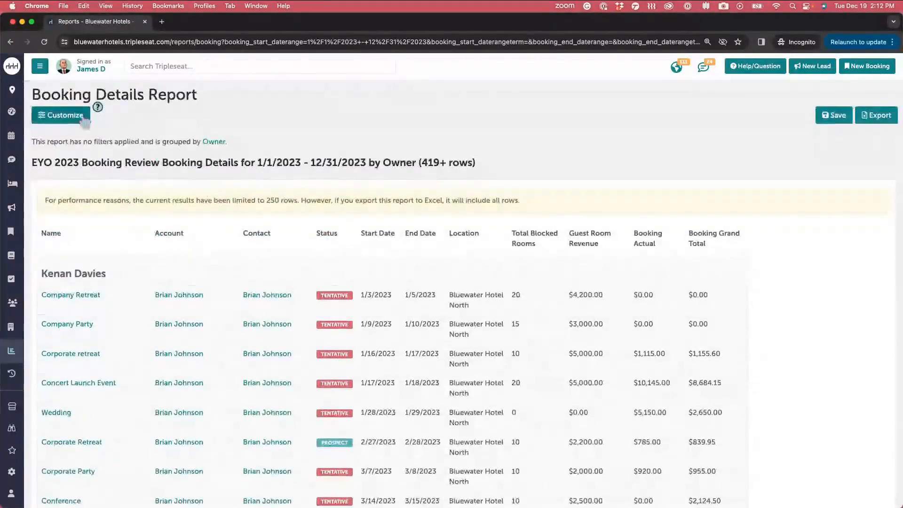
# - Change the report's grouping to Market Segment and update the report
pyautogui.click(73, 120)
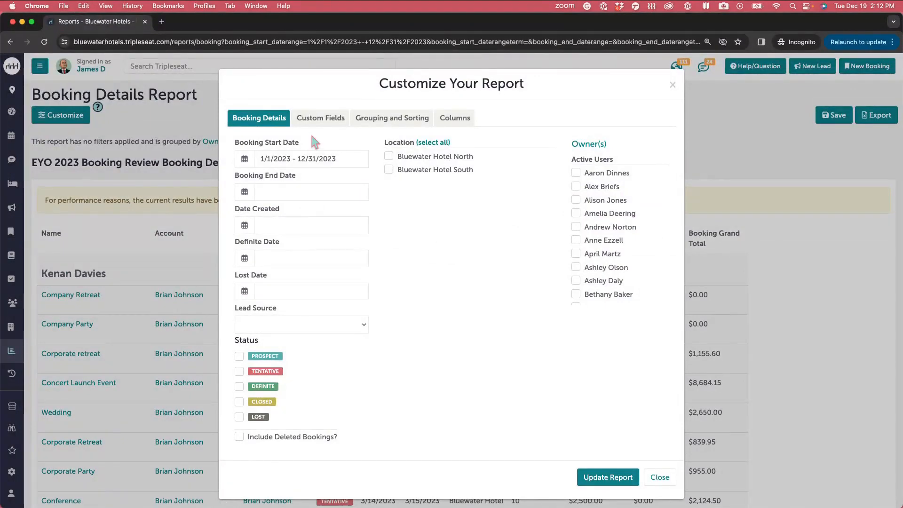
pyautogui.click(360, 120)
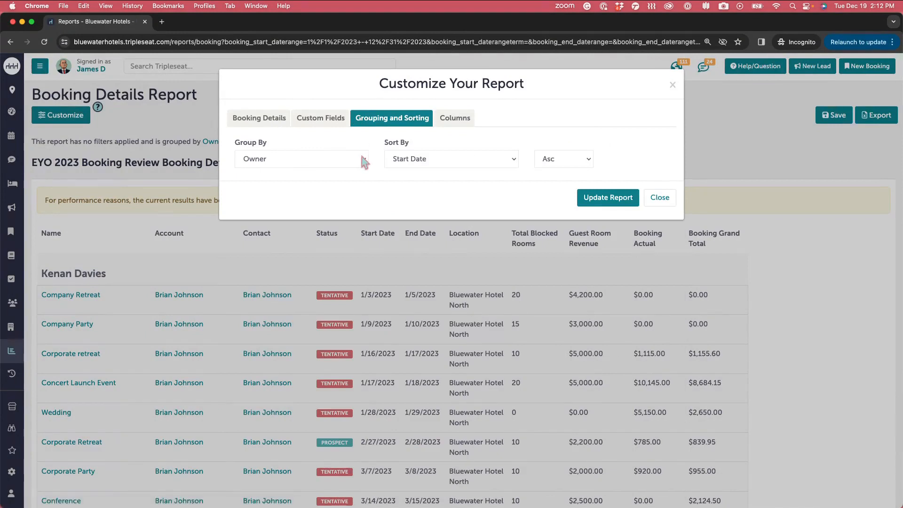
pyautogui.click(363, 159)
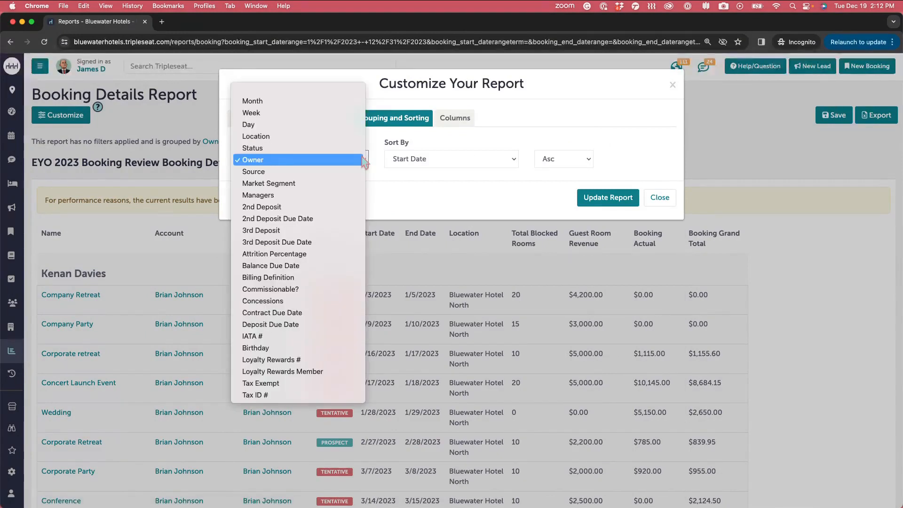
pyautogui.click(323, 183)
pyautogui.click(600, 203)
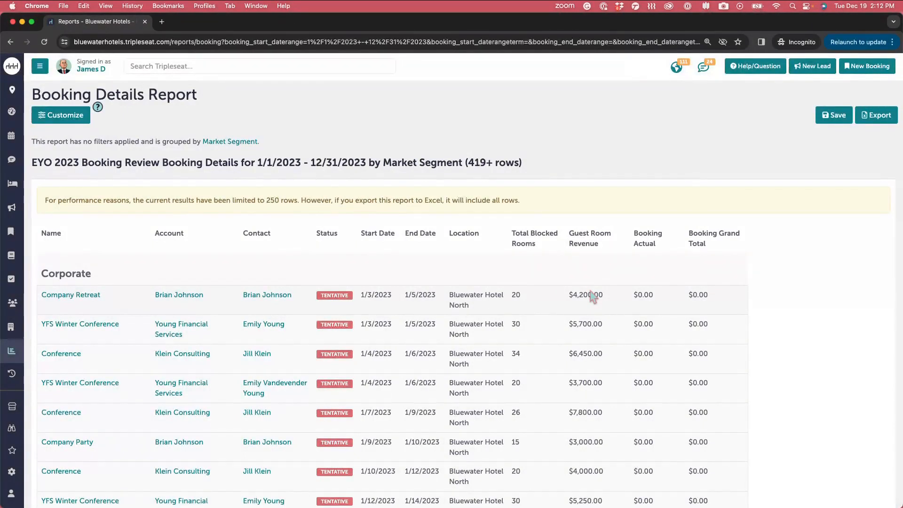
# - Look through the bookings in each market segment, from Corporate to Weddings 2020 and No Market Segment
pyautogui.scroll(-3, 592, 296)
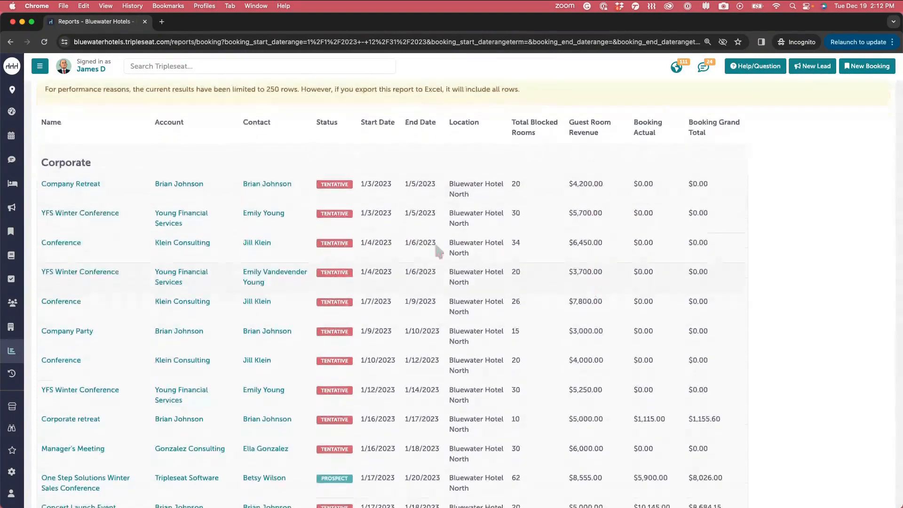
pyautogui.scroll(-6, 218, 243)
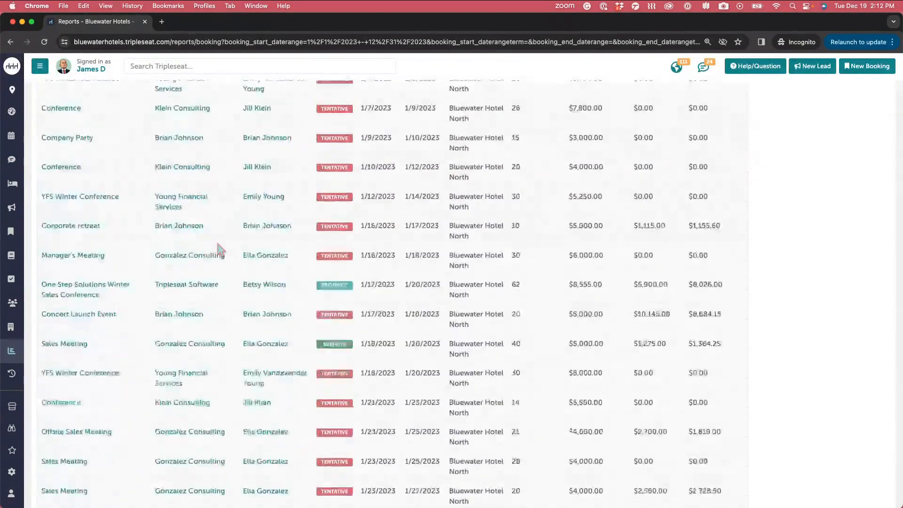
pyautogui.scroll(-20, 218, 245)
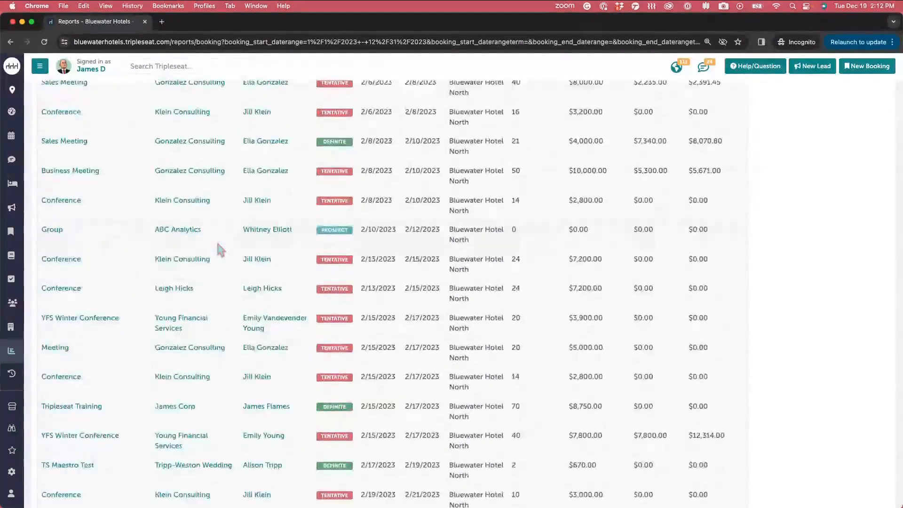
pyautogui.scroll(-20, 219, 244)
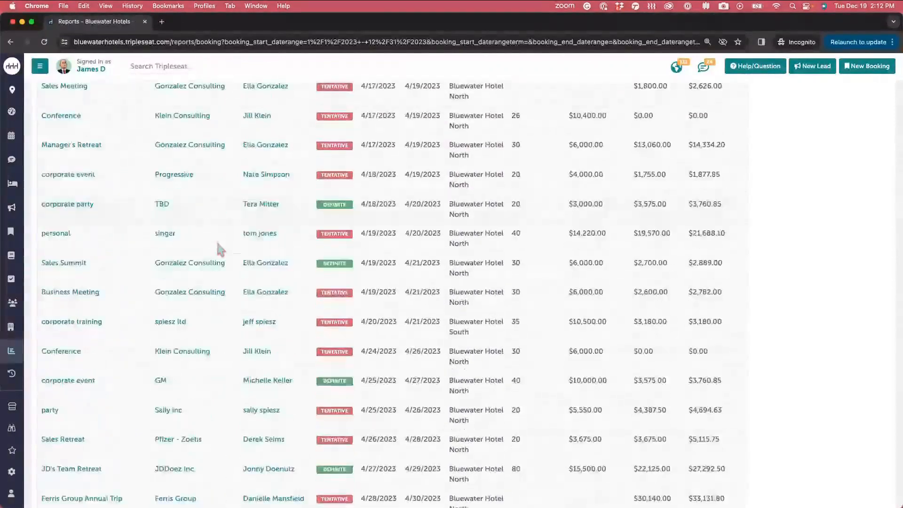
pyautogui.scroll(-15, 217, 243)
pyautogui.scroll(5, 218, 242)
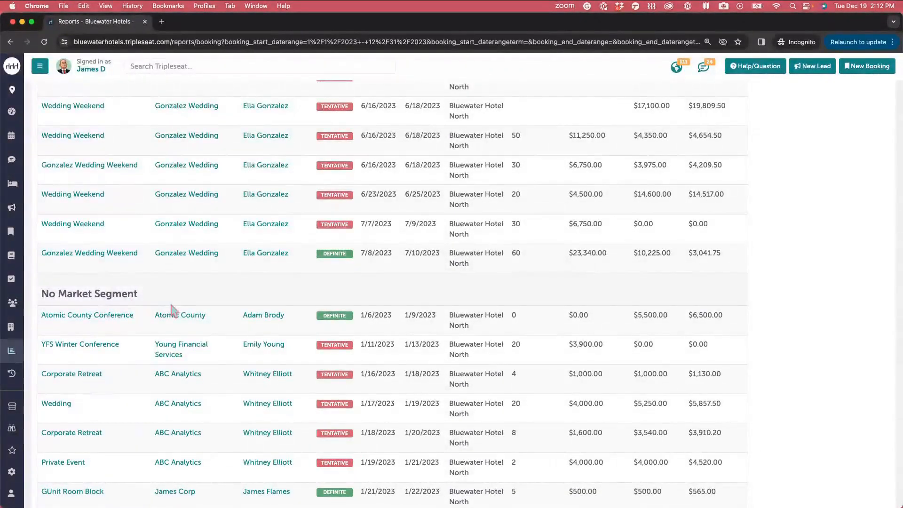
pyautogui.scroll(7, 162, 313)
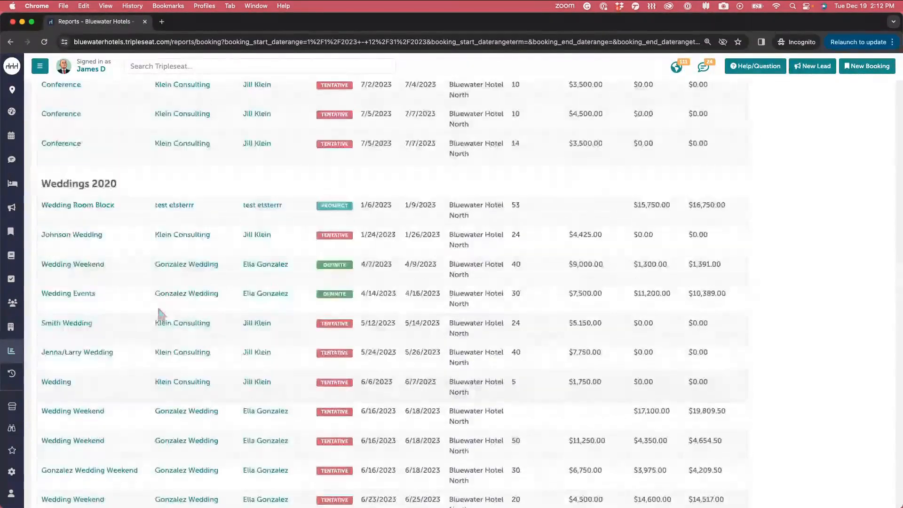
# - View the details of the Wedding Room Block booking under Weddings 2020, and return to the start of the report
pyautogui.click(91, 238)
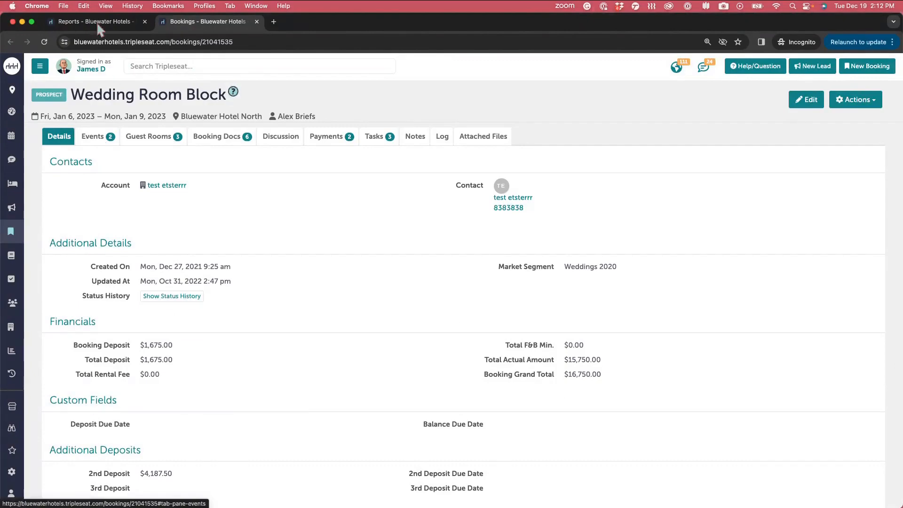
pyautogui.click(97, 22)
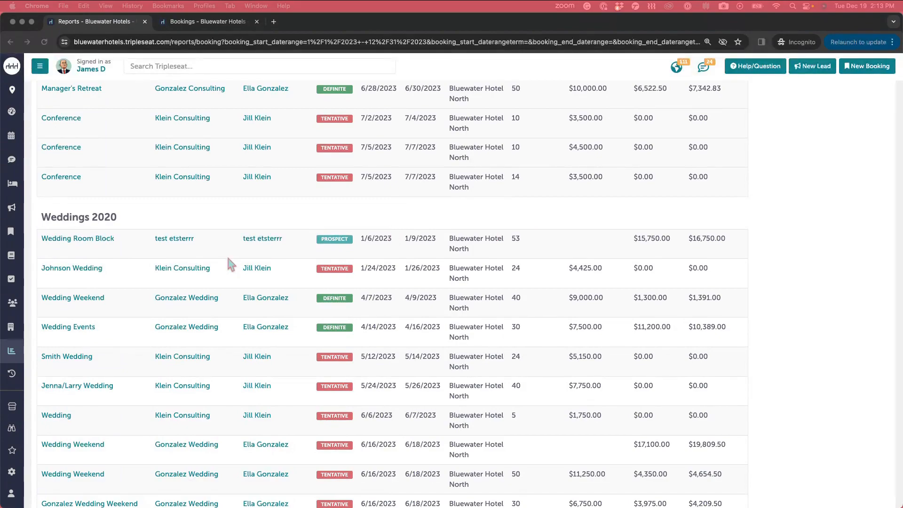
pyautogui.scroll(15, 230, 258)
pyautogui.scroll(10, 229, 263)
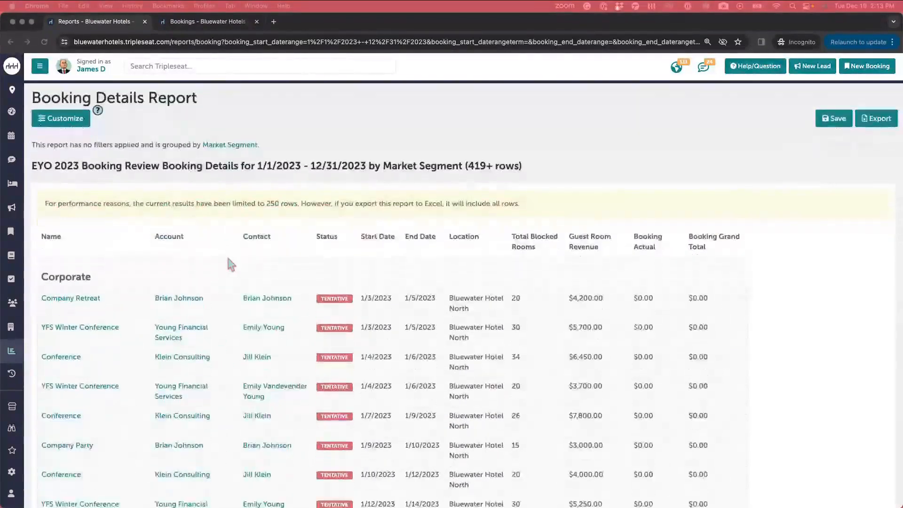
# - Open the saved "EYO 2023 following quarter sales" report from the Booking Details Report's saved reports
pyautogui.click(10, 353)
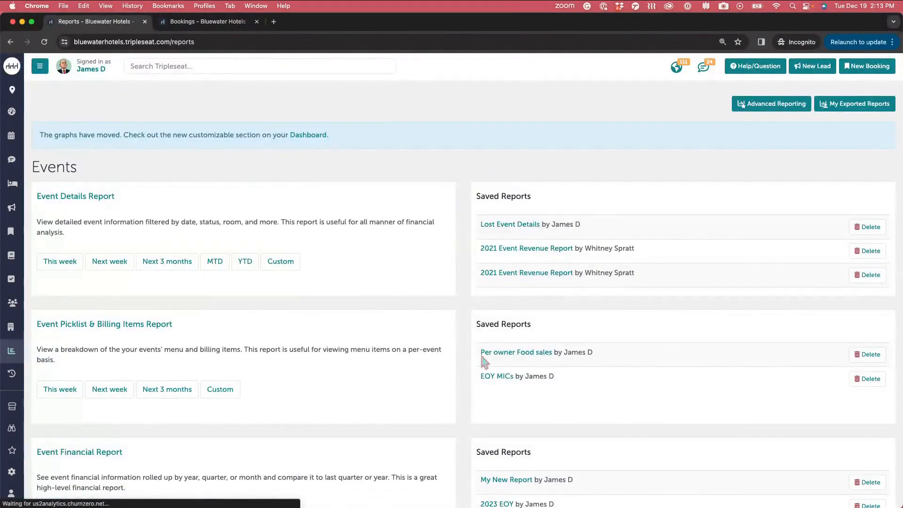
pyautogui.scroll(-3, 476, 391)
pyautogui.scroll(-20, 477, 394)
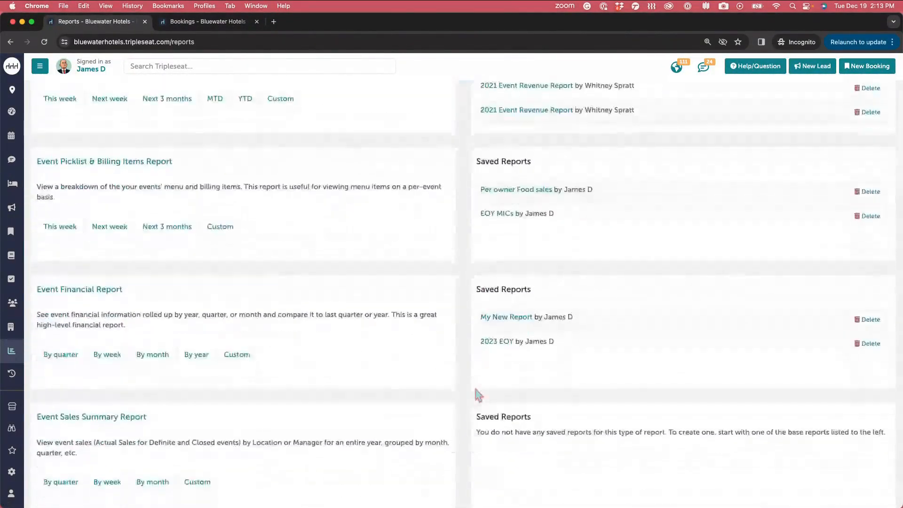
pyautogui.scroll(-3, 476, 394)
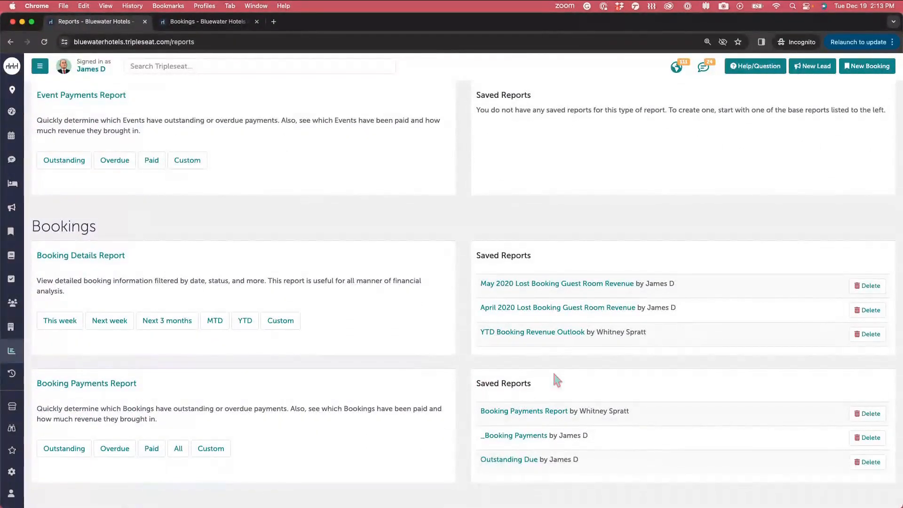
pyautogui.scroll(-5, 549, 315)
pyautogui.scroll(5, 550, 316)
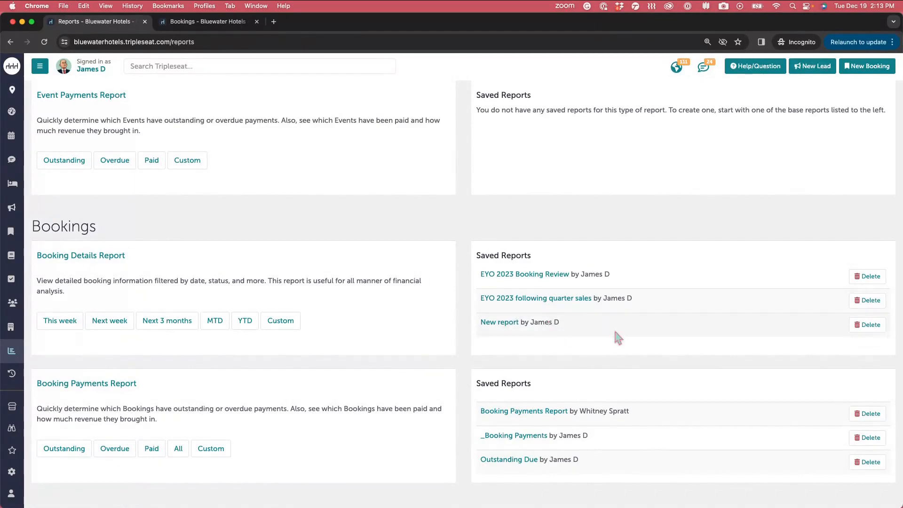
pyautogui.scroll(-3, 616, 335)
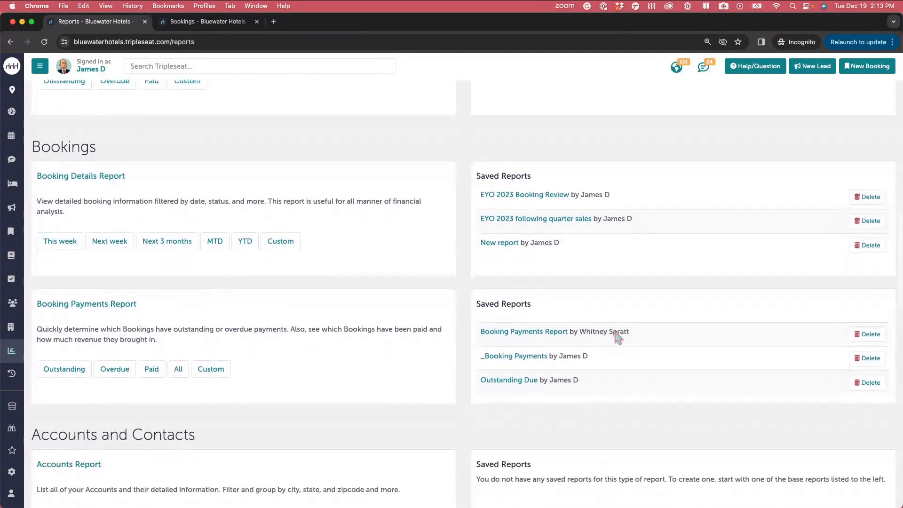
pyautogui.click(567, 205)
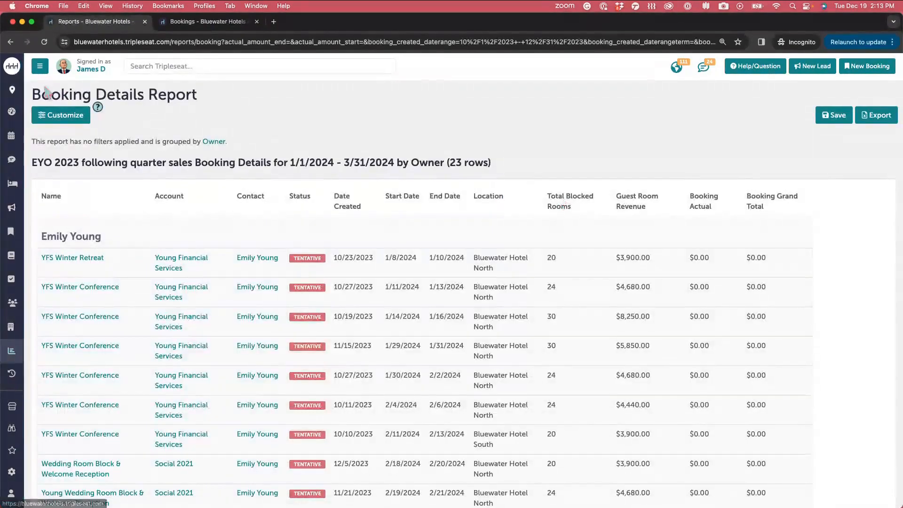
# - Check the booking start and creation date filters of the following quarter sales report, and return to the reports overview
pyautogui.click(63, 117)
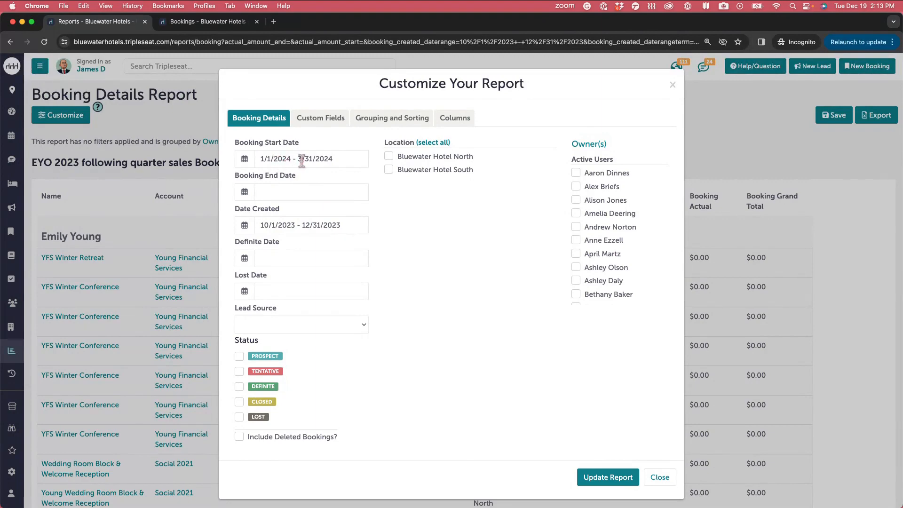
pyautogui.click(616, 483)
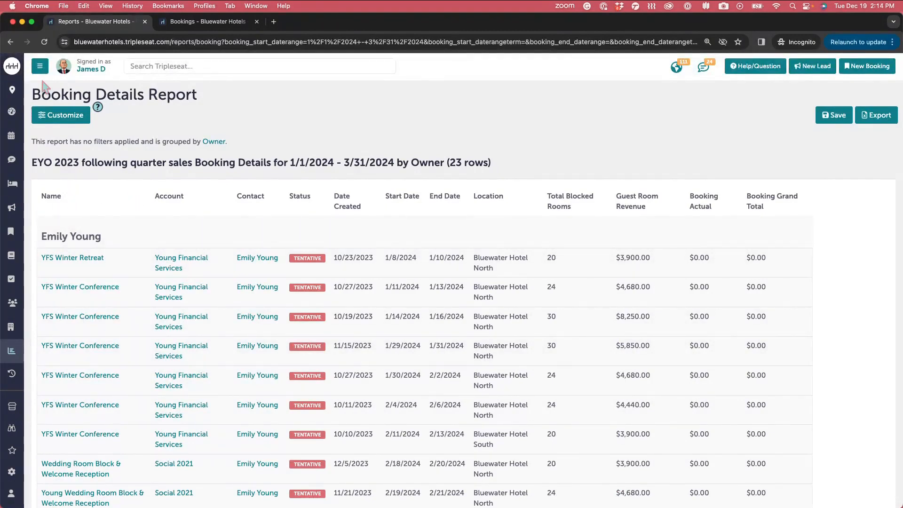
pyautogui.click(11, 43)
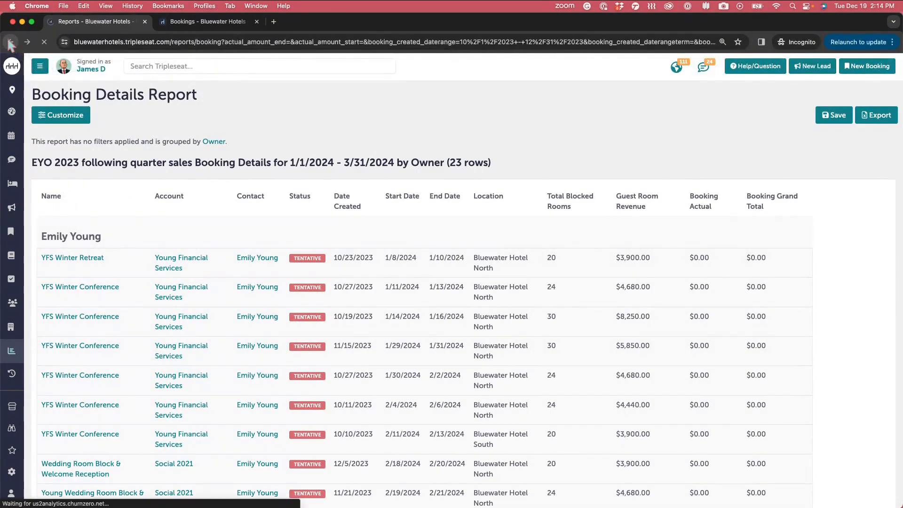
pyautogui.click(10, 43)
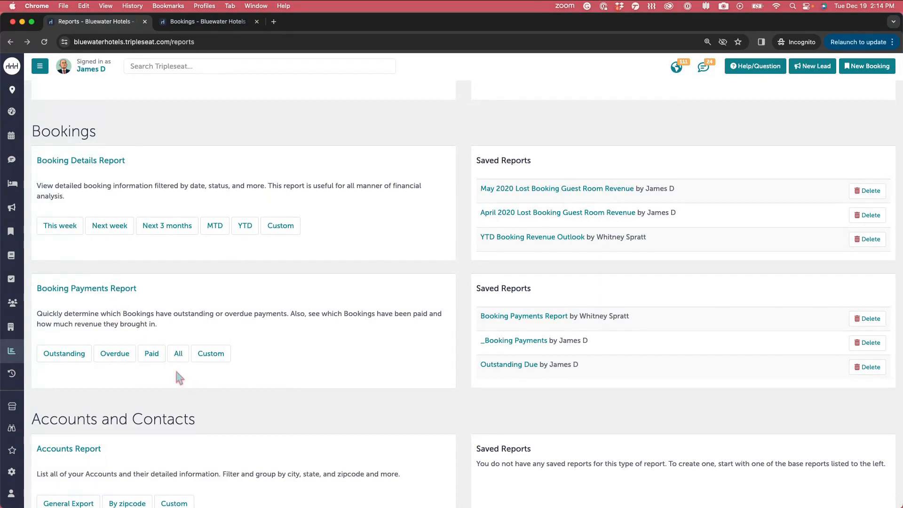
# - Open the overdue Booking Payments Report and check the payment status options in its customization settings
pyautogui.click(121, 357)
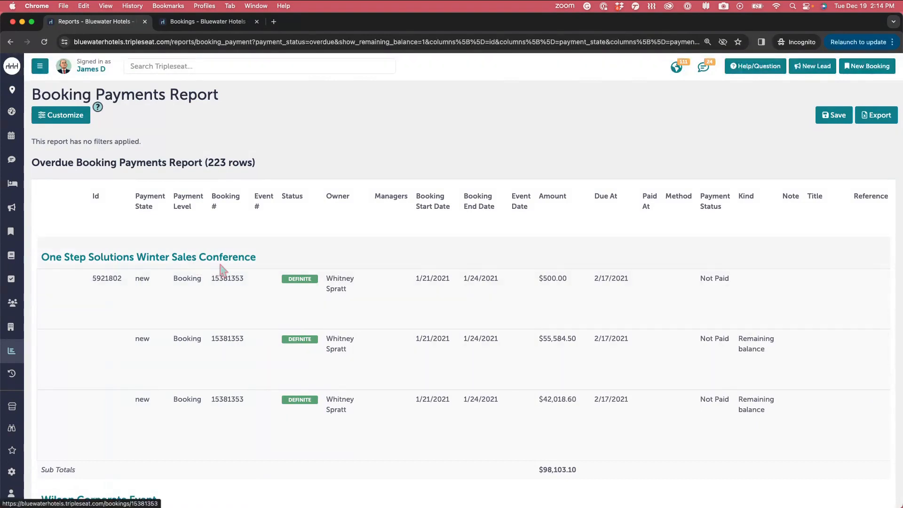
pyautogui.click(75, 122)
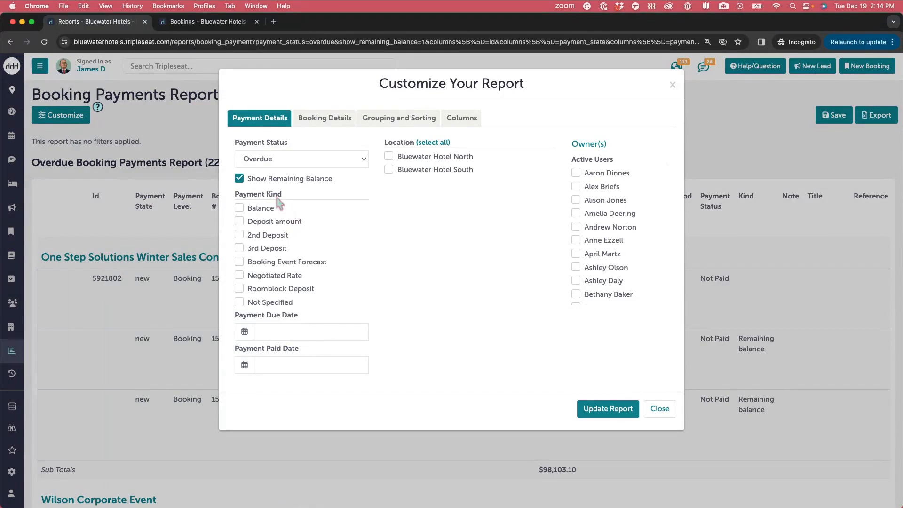
pyautogui.click(280, 163)
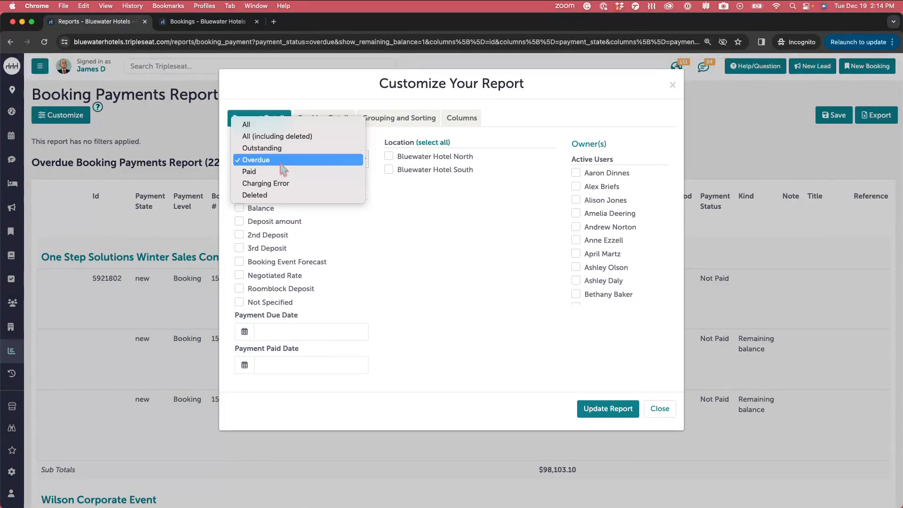
pyautogui.click(370, 230)
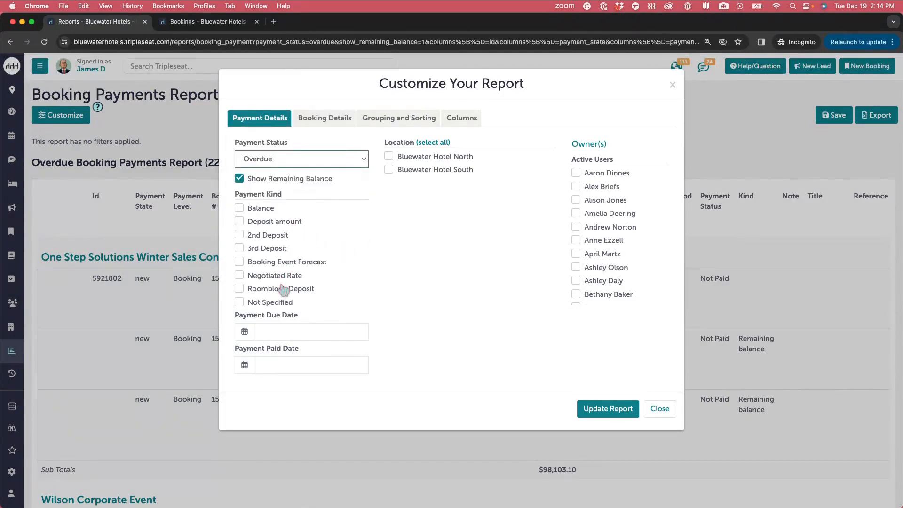
# - Review the grouping options and column selection of the overdue Booking Payments Report, and close the settings without changes
pyautogui.click(389, 124)
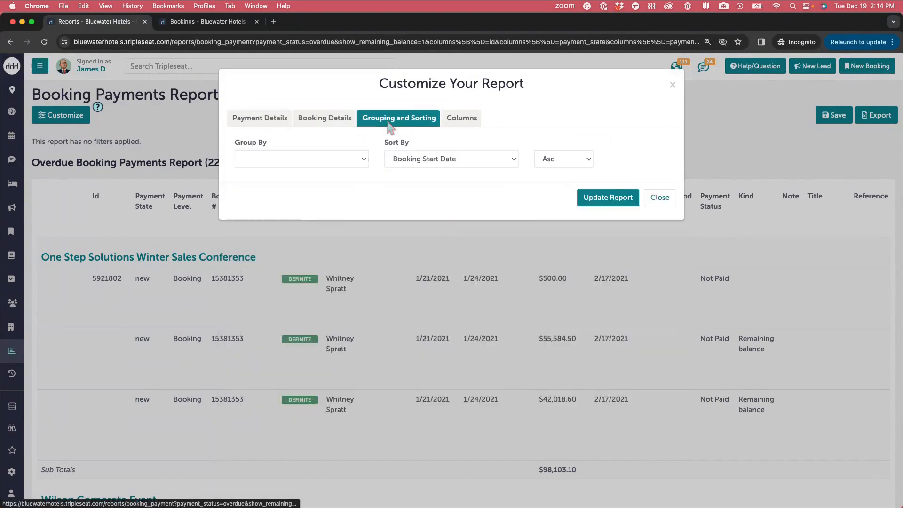
pyautogui.click(359, 167)
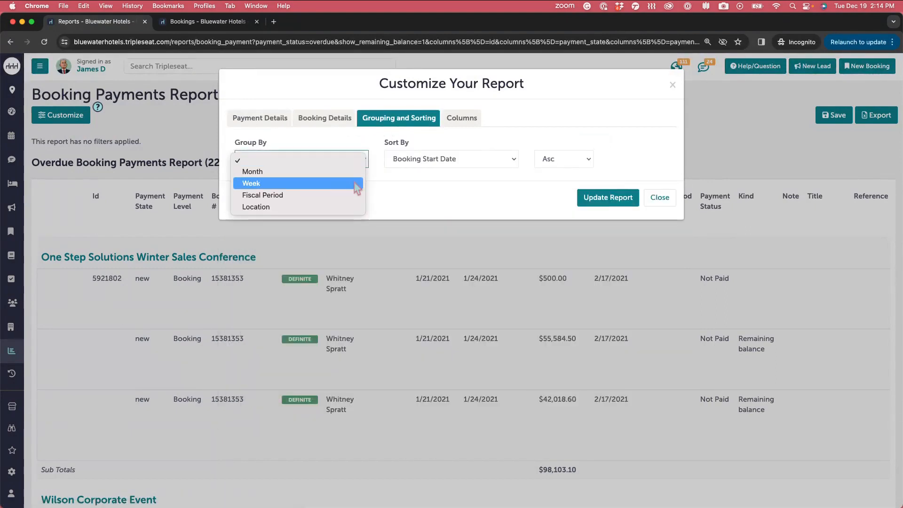
pyautogui.click(463, 121)
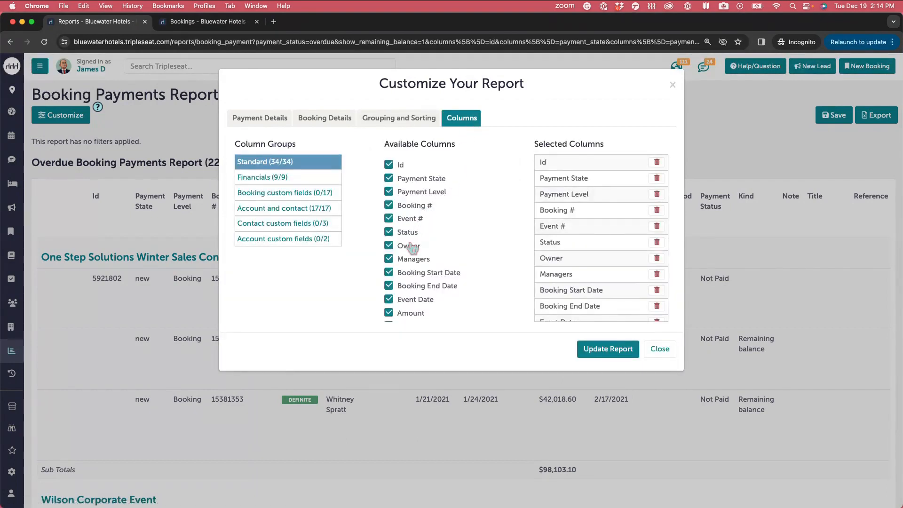
pyautogui.click(663, 352)
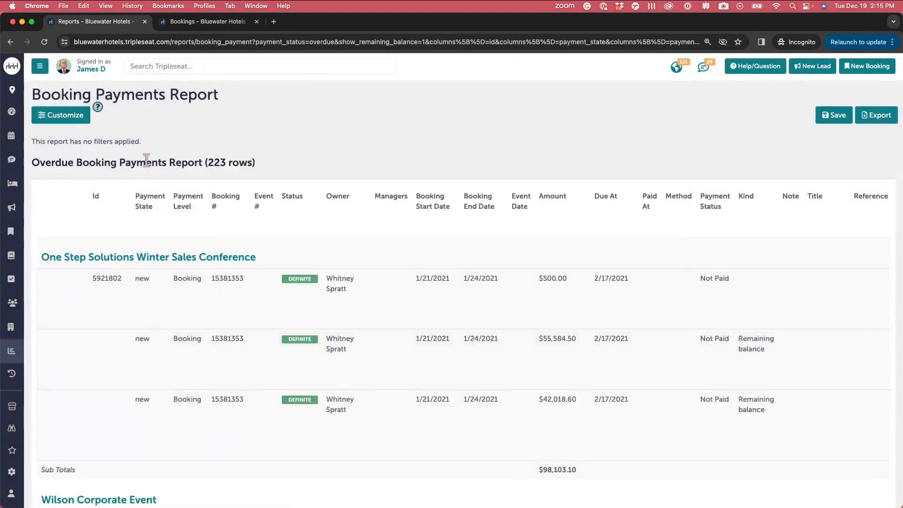
# - Return to the reports overview and open the saved "Outstanding Due" report of the Booking Payments Report
pyautogui.click(11, 360)
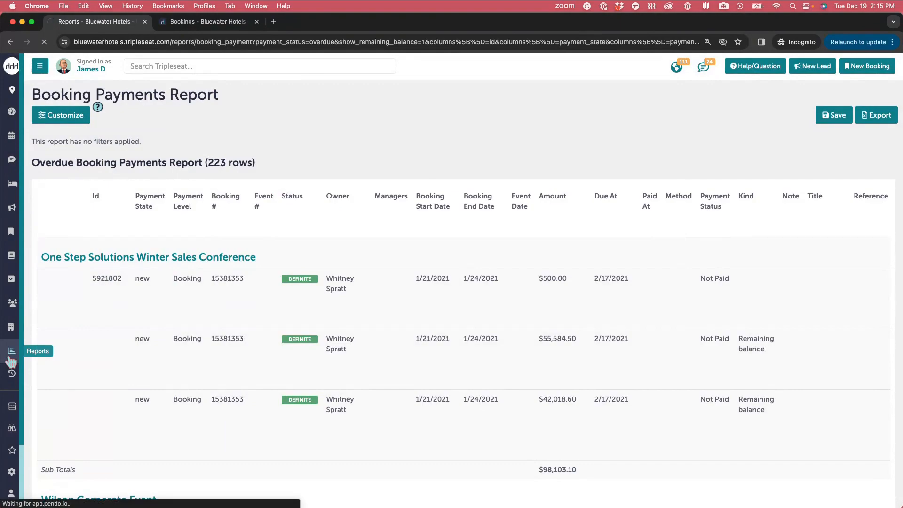
pyautogui.scroll(-3, 301, 362)
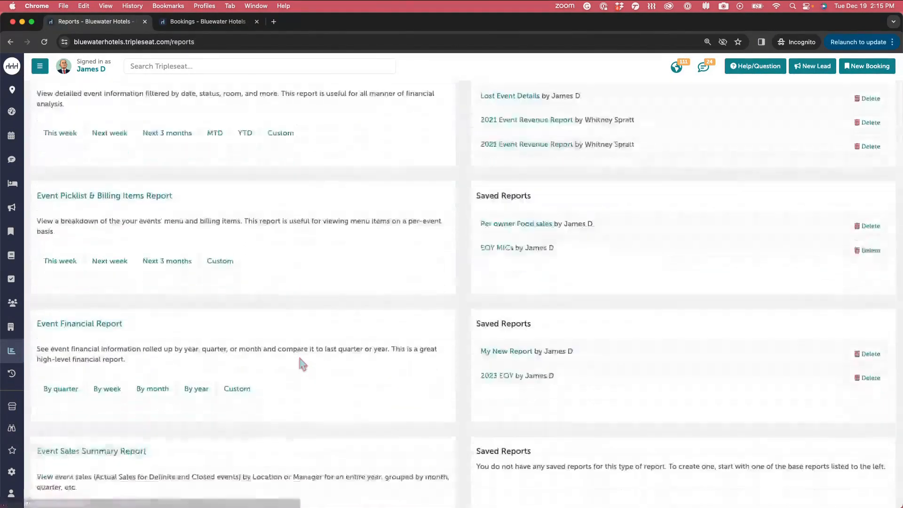
pyautogui.scroll(-10, 301, 362)
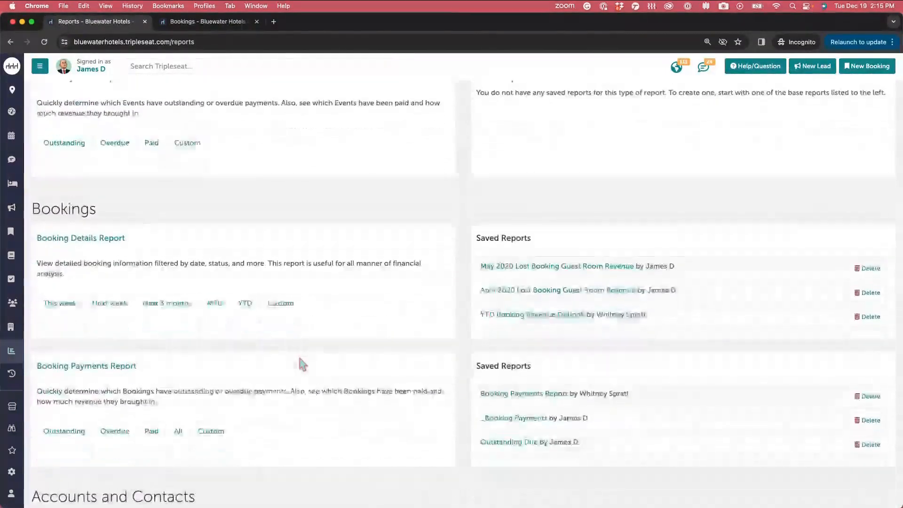
pyautogui.scroll(-1, 299, 358)
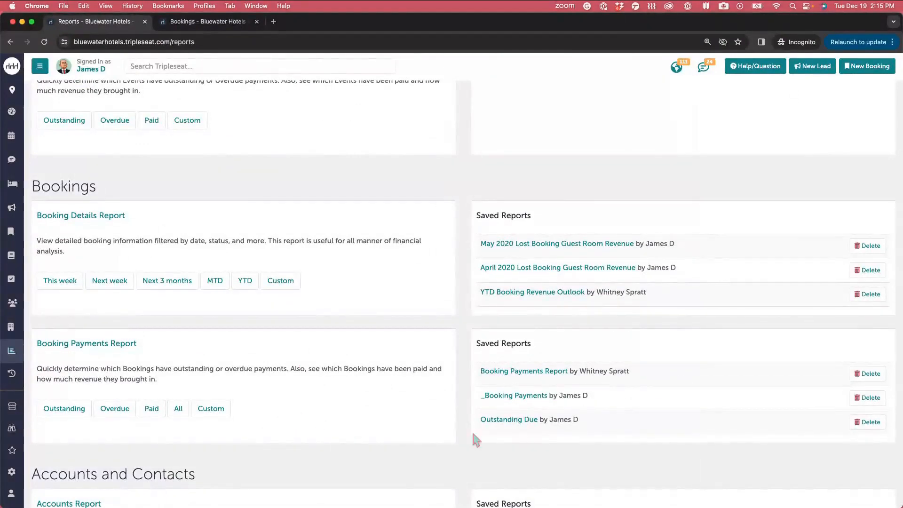
pyautogui.click(506, 420)
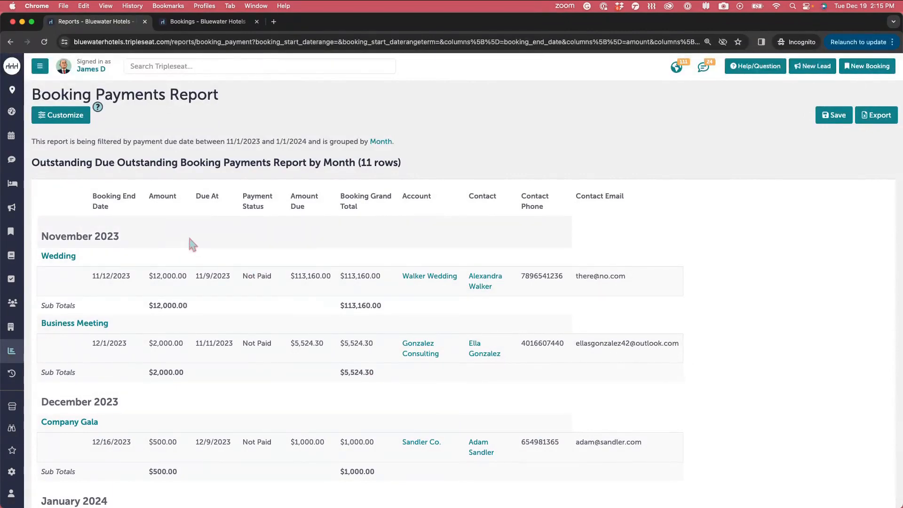
# - Look through the outstanding payments by month, view the Samberg & Co Winter Meetings 2024 booking, and return to the report
pyautogui.scroll(-2, 190, 239)
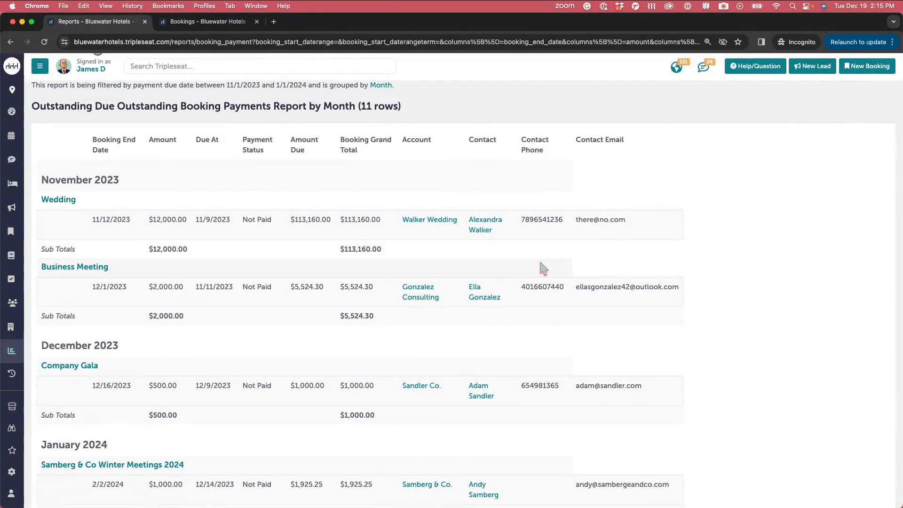
pyautogui.scroll(-3, 540, 263)
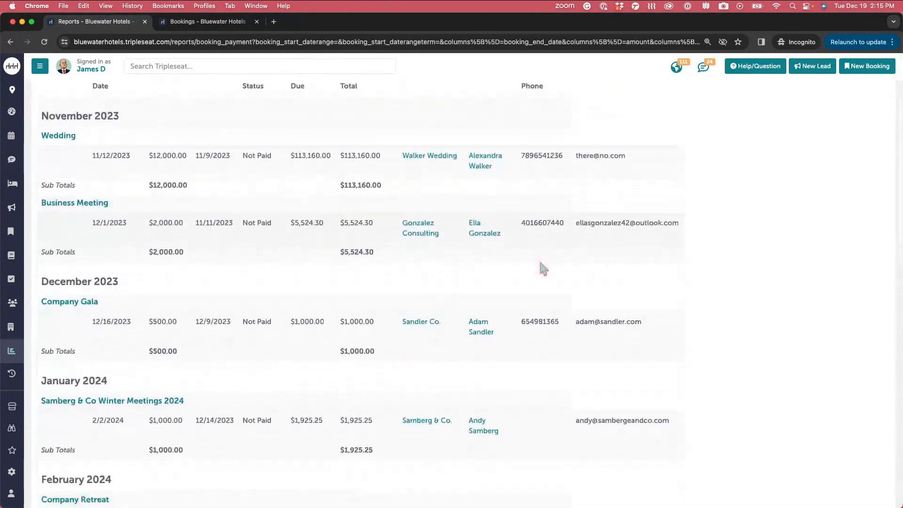
pyautogui.scroll(-6, 540, 267)
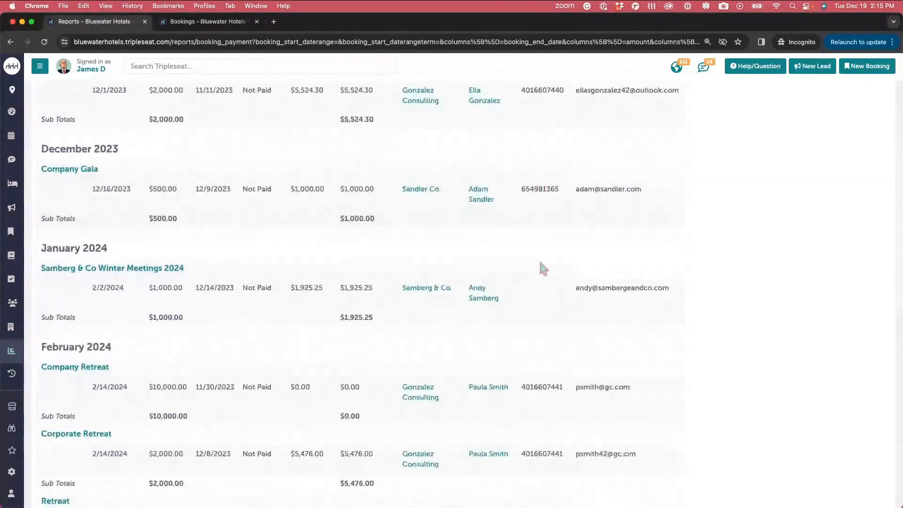
pyautogui.scroll(-1, 540, 263)
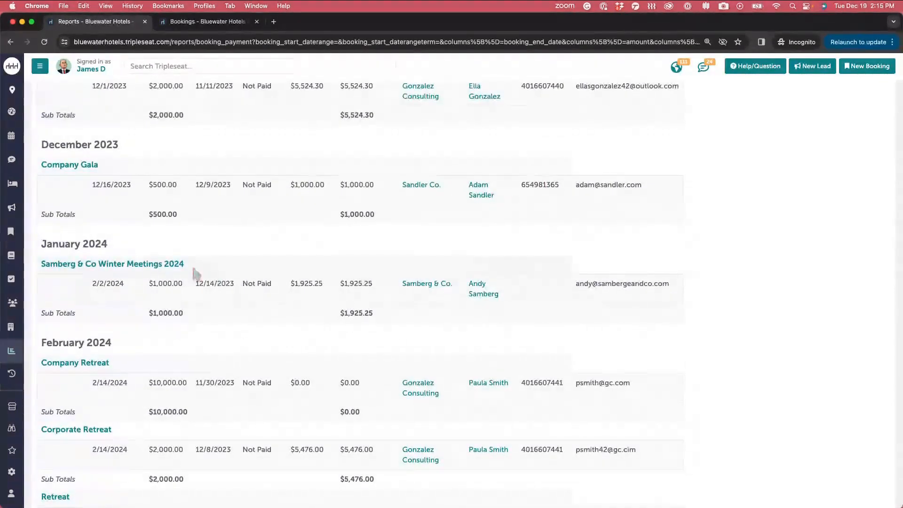
pyautogui.click(154, 264)
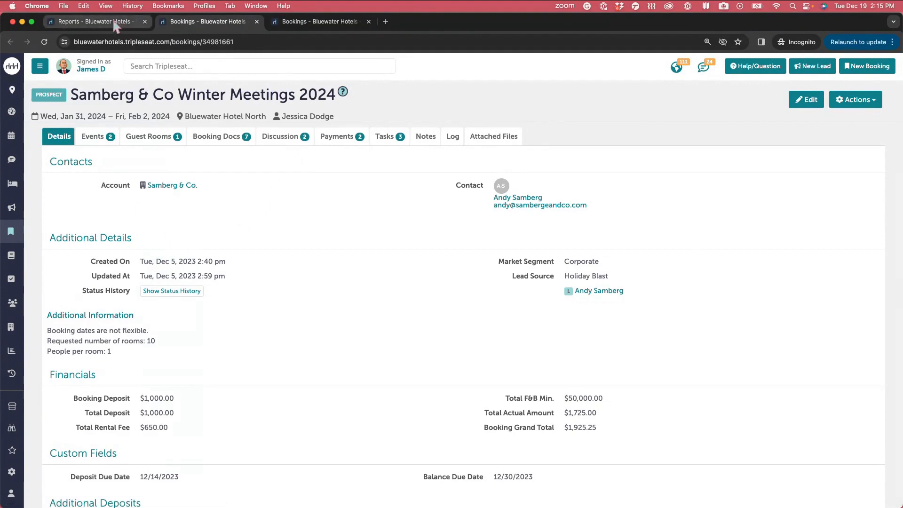
pyautogui.click(89, 21)
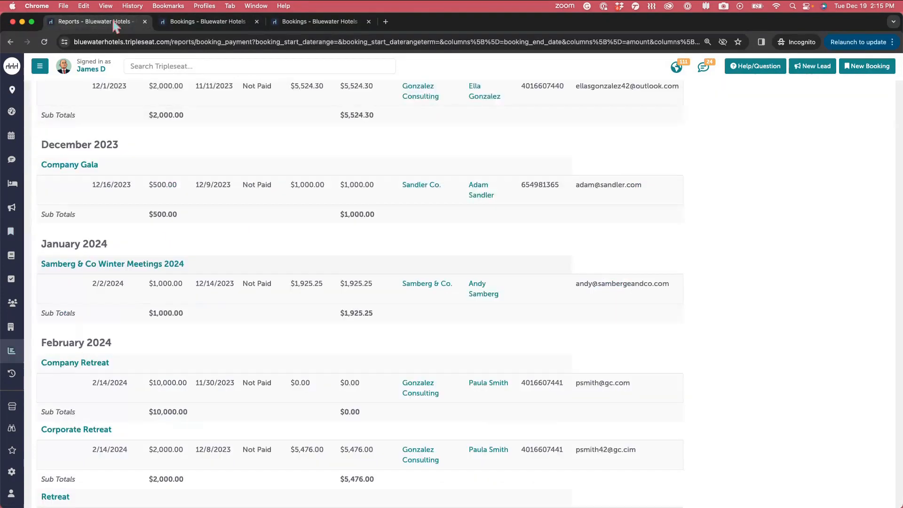
# - Return to the Bookings section of the reports overview and postpone the Zoom update
pyautogui.click(12, 356)
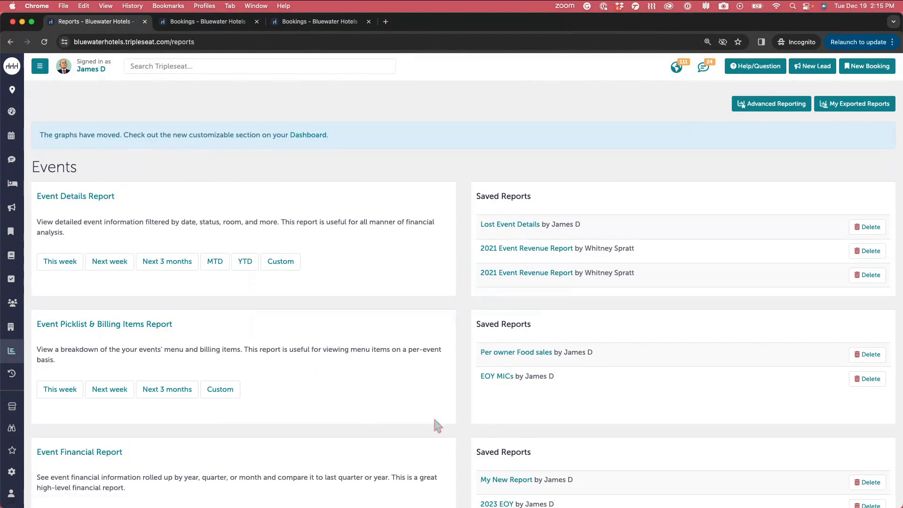
pyautogui.scroll(-3, 433, 416)
pyautogui.scroll(-9, 431, 413)
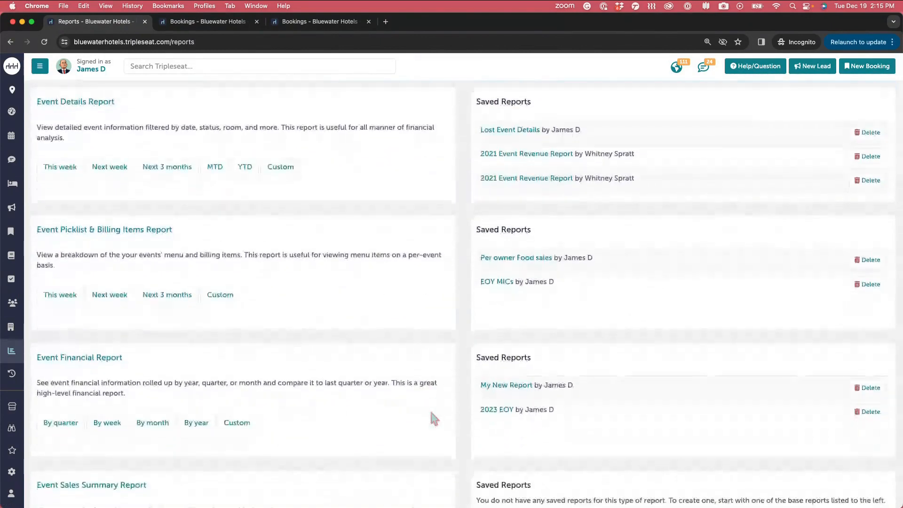
pyautogui.scroll(-10, 429, 407)
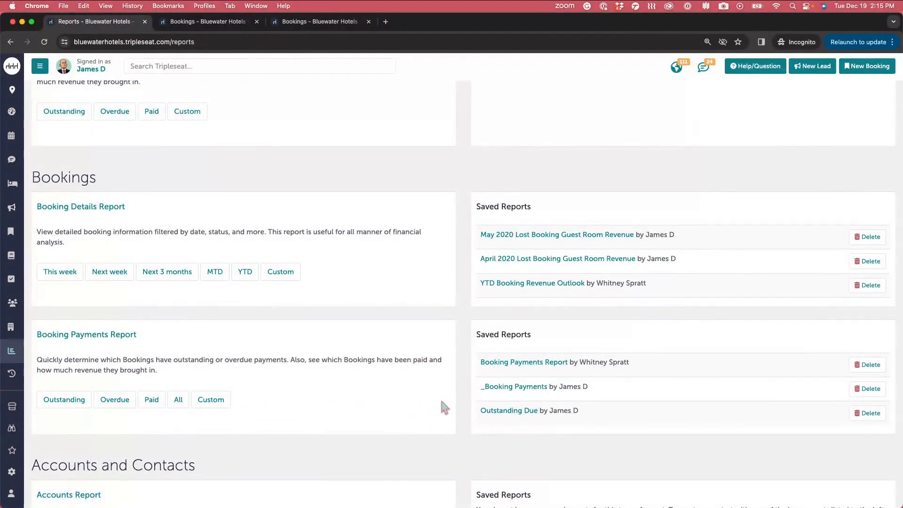
pyautogui.scroll(-1, 425, 410)
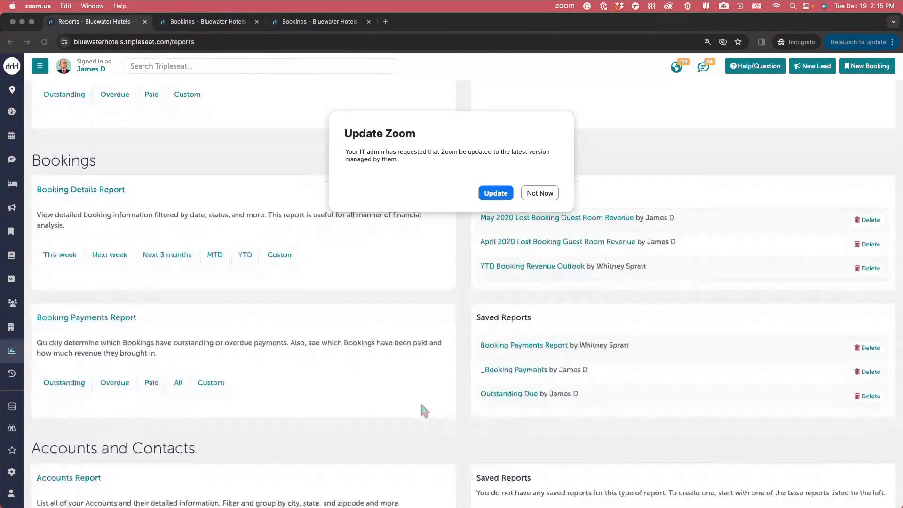
pyautogui.click(540, 193)
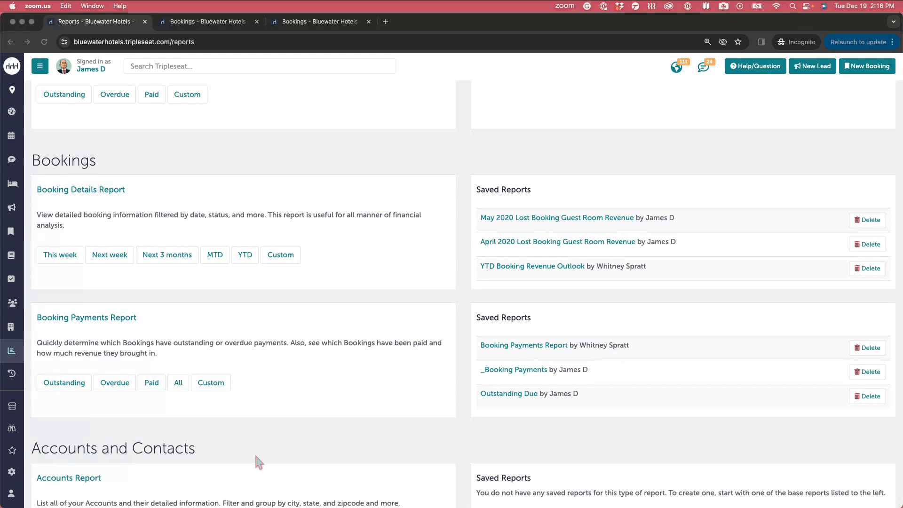
# - Open the saved "EOY Event Details" report from the Event Details Report's saved reports
pyautogui.scroll(-10, 319, 348)
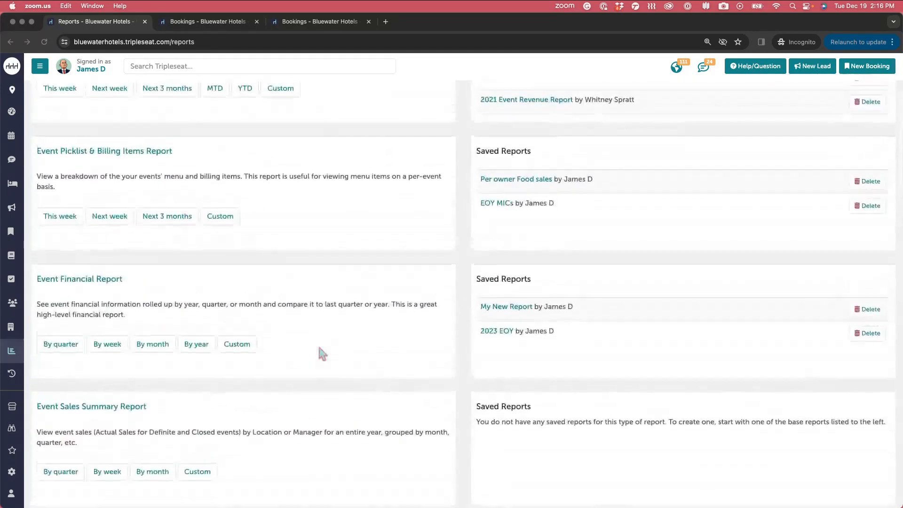
pyautogui.scroll(5, 322, 353)
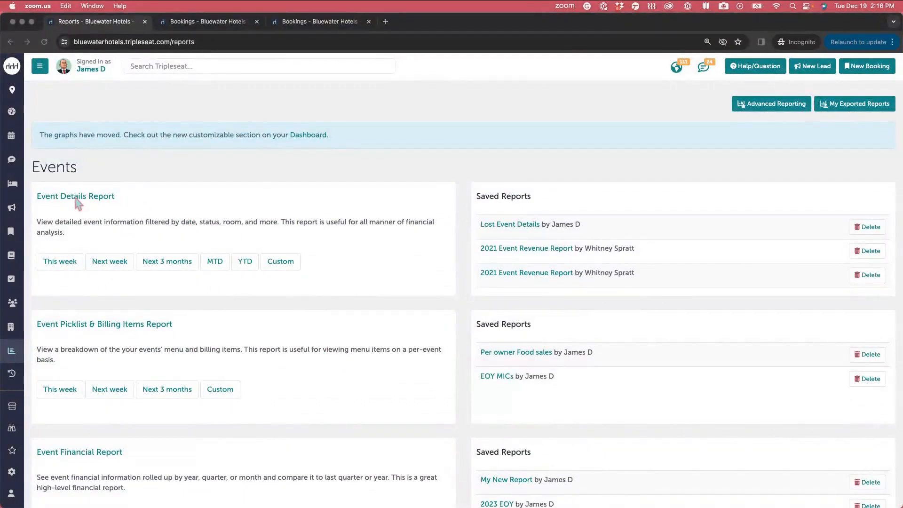
pyautogui.scroll(-3, 541, 259)
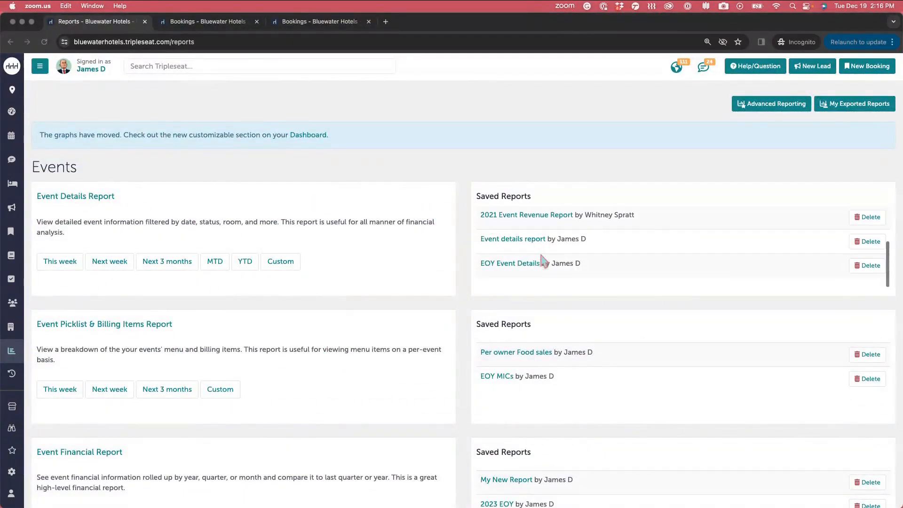
pyautogui.click(520, 265)
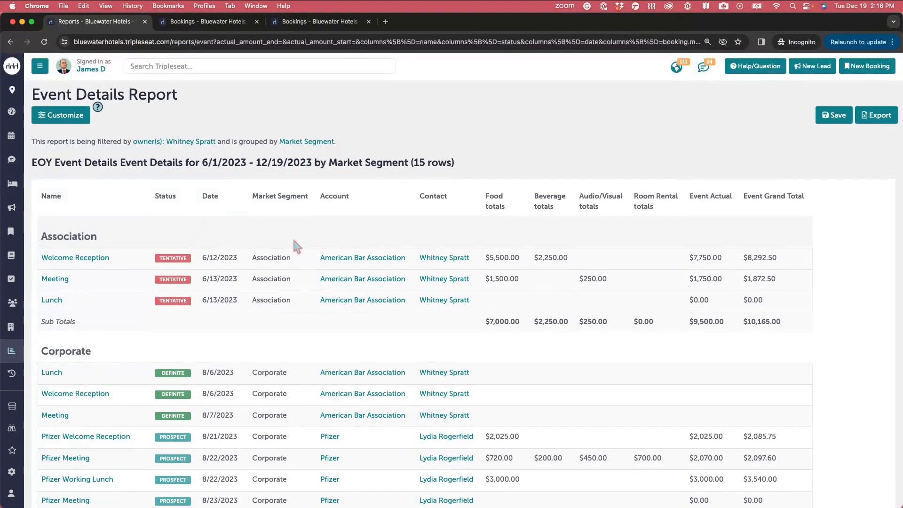
# - Set the report's Date of Event filter to Year To Date, and close the customization settings without updating the report
pyautogui.click(65, 115)
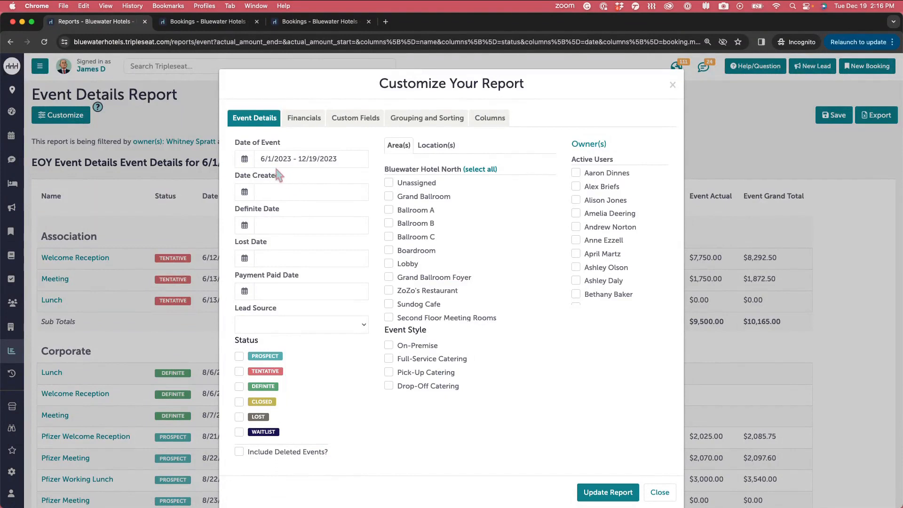
pyautogui.click(342, 160)
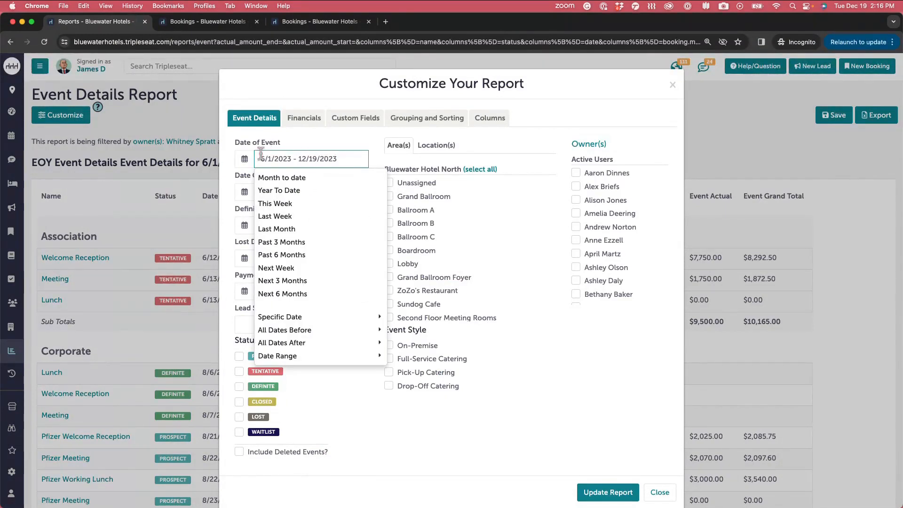
pyautogui.click(313, 190)
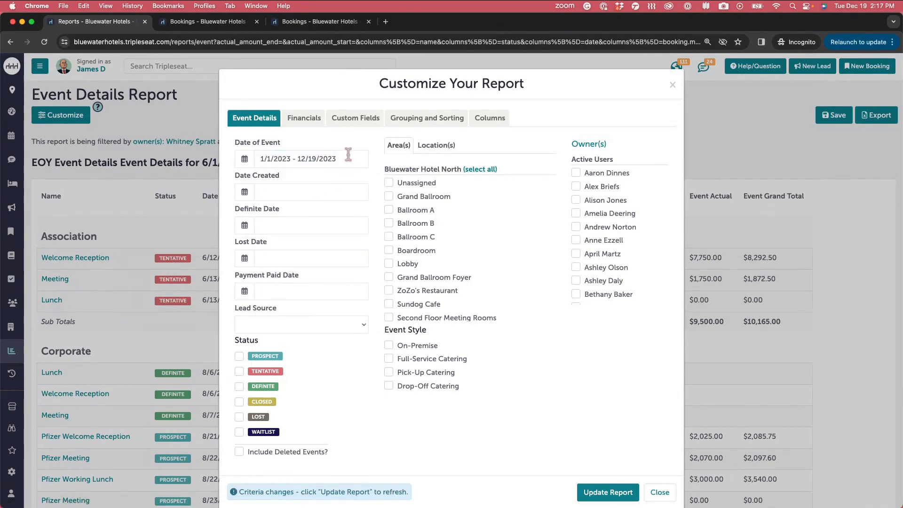
pyautogui.click(660, 492)
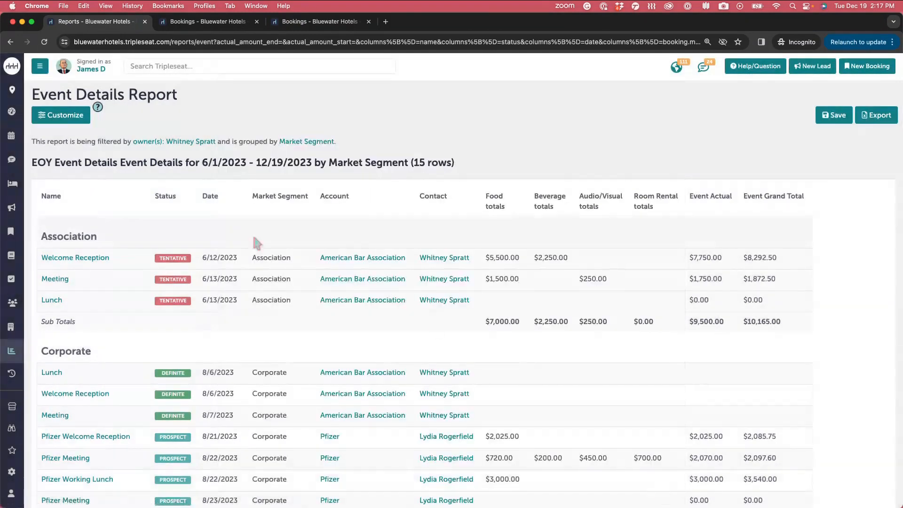
# - Review the grouping, sorting and selected columns in the EOY Event Details report's customization settings
pyautogui.click(65, 115)
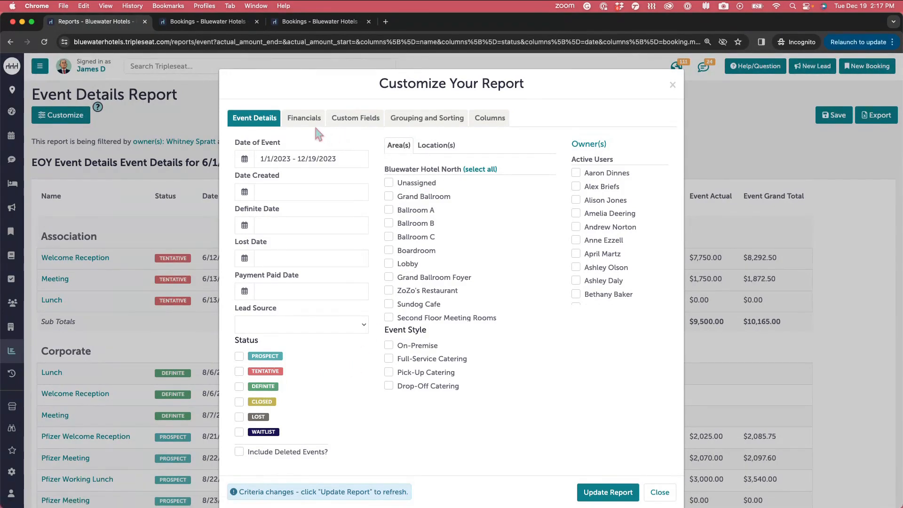
pyautogui.click(412, 128)
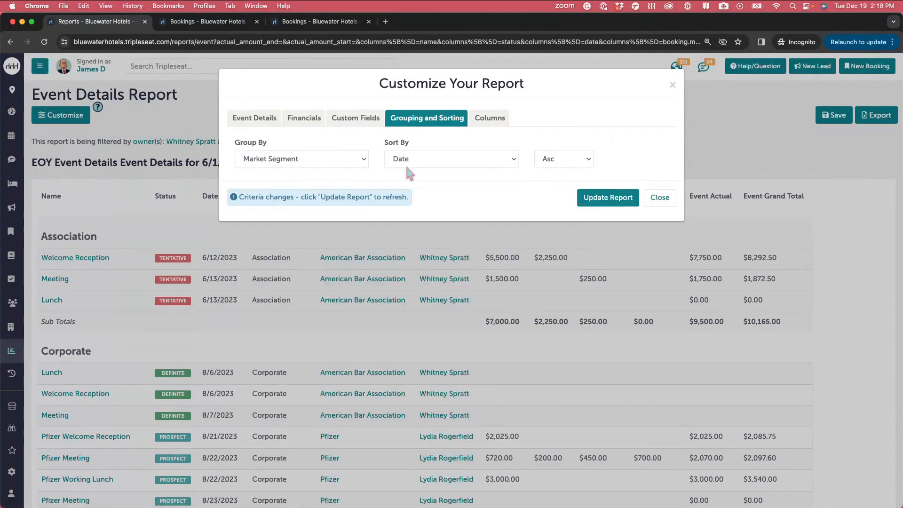
pyautogui.click(497, 130)
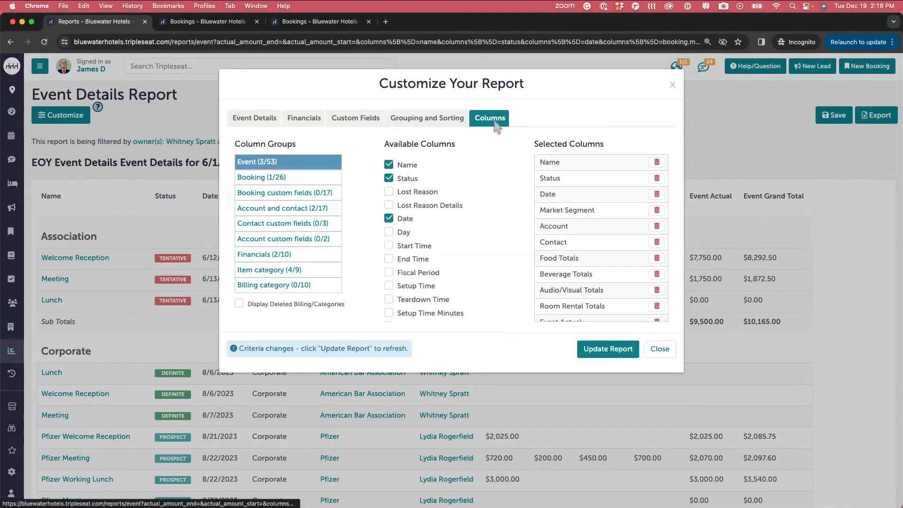
# - Review the available columns in the booking, account, contact and custom field column groups, and close the customization settings without updating the report
pyautogui.click(296, 180)
pyautogui.click(302, 192)
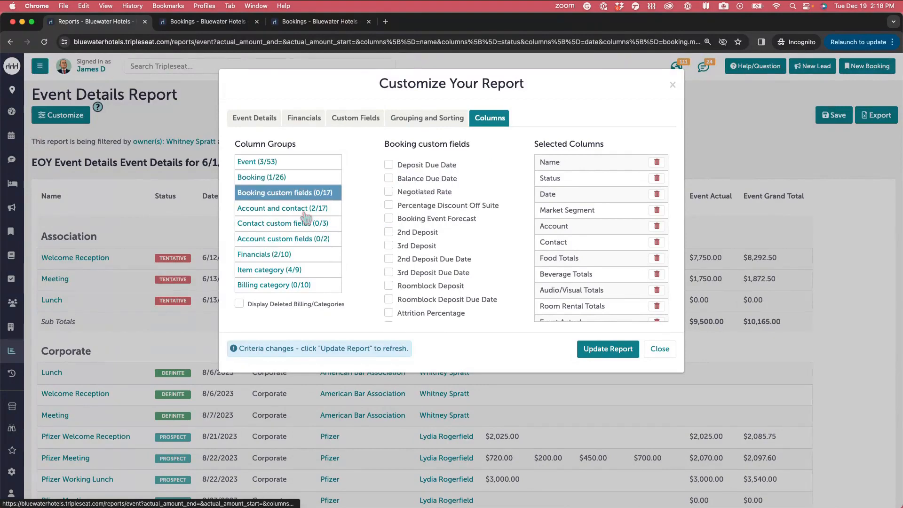
pyautogui.click(303, 209)
pyautogui.click(307, 224)
pyautogui.click(308, 238)
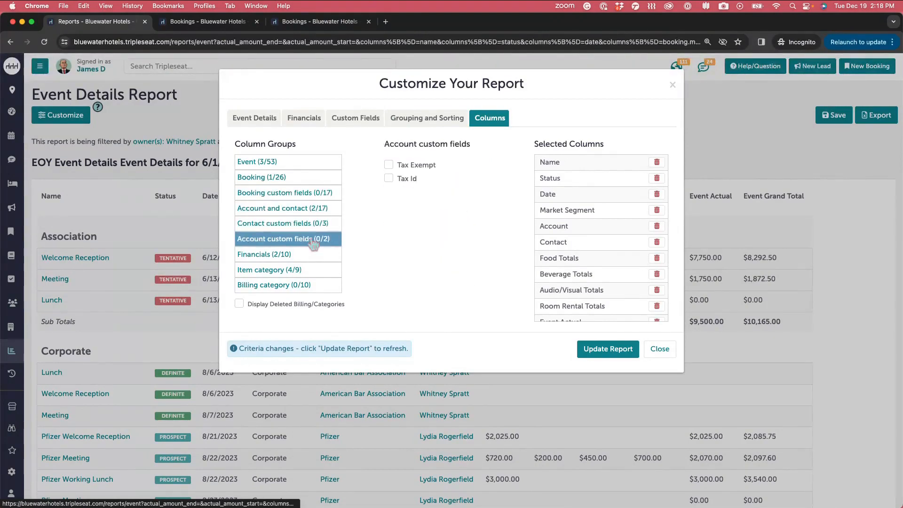
pyautogui.click(660, 349)
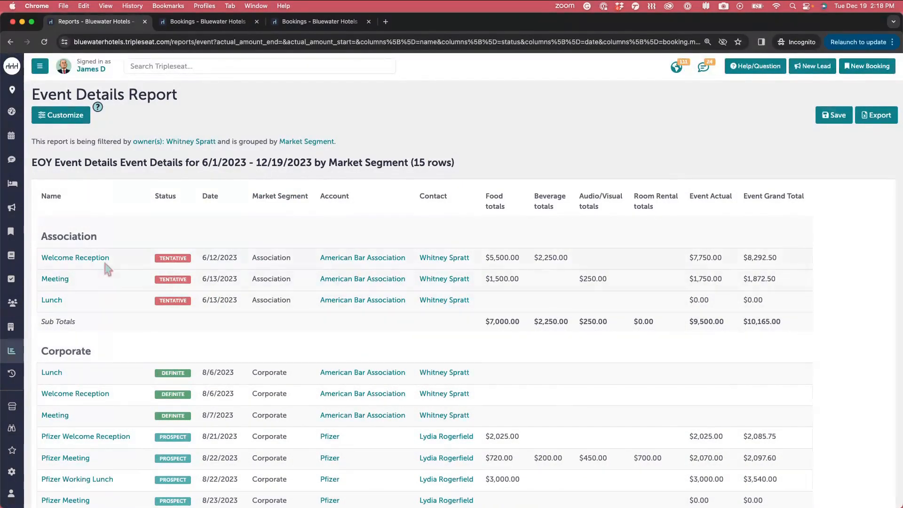
# - Review the events grouped by market segment, view the Association group's Welcome Reception event, and return to the report
pyautogui.scroll(-1, 113, 264)
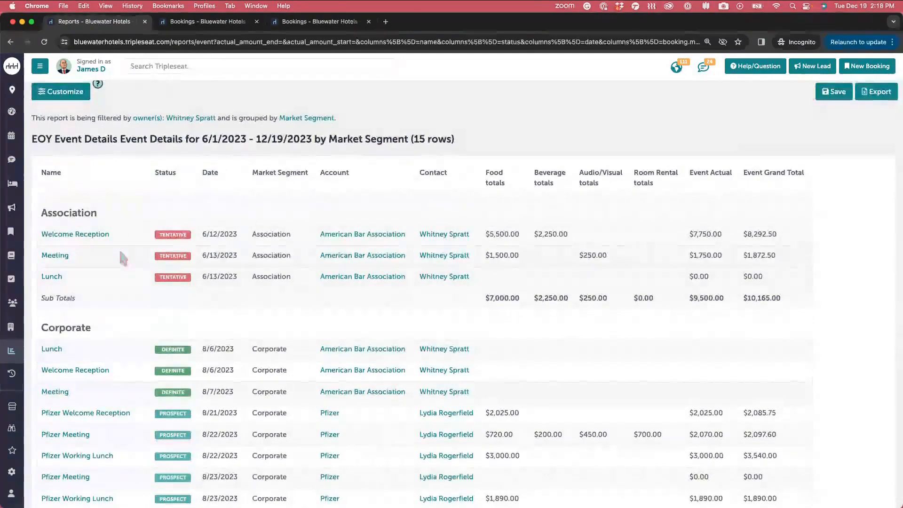
pyautogui.scroll(-5, 137, 292)
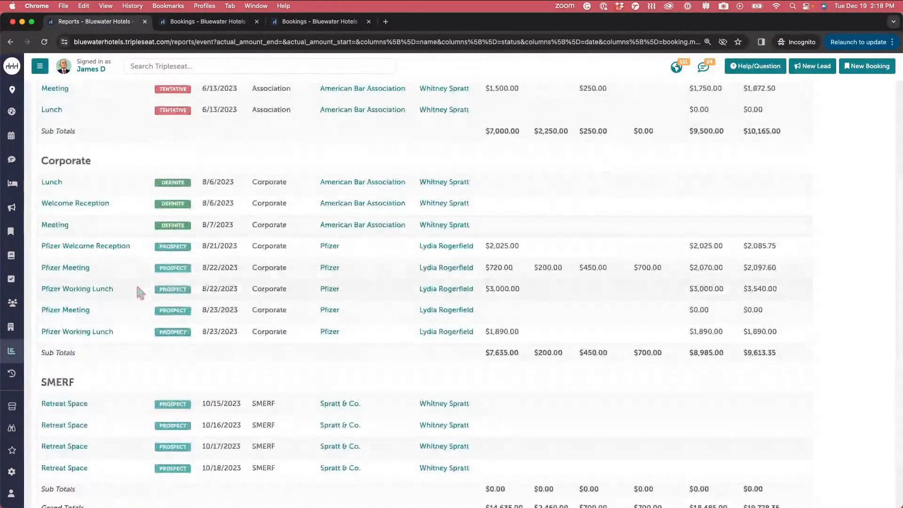
pyautogui.scroll(-1, 135, 369)
pyautogui.scroll(2, 135, 369)
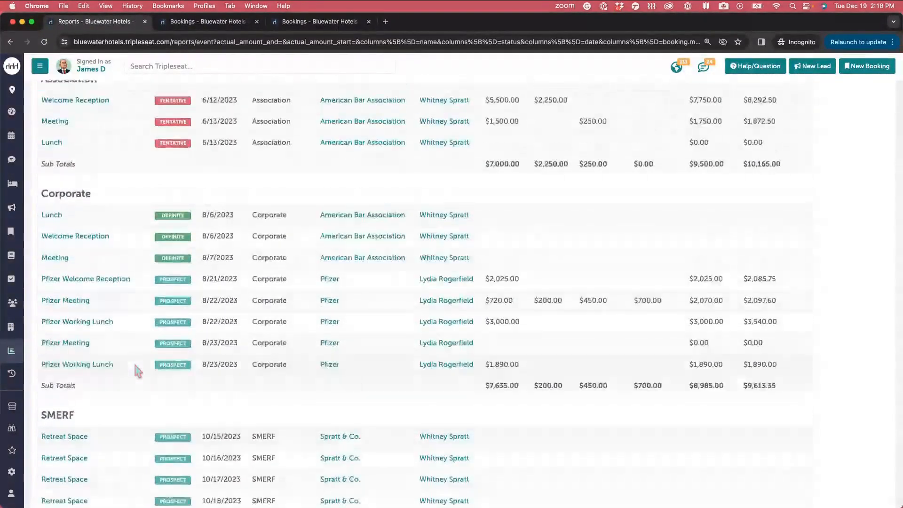
pyautogui.scroll(2, 571, 324)
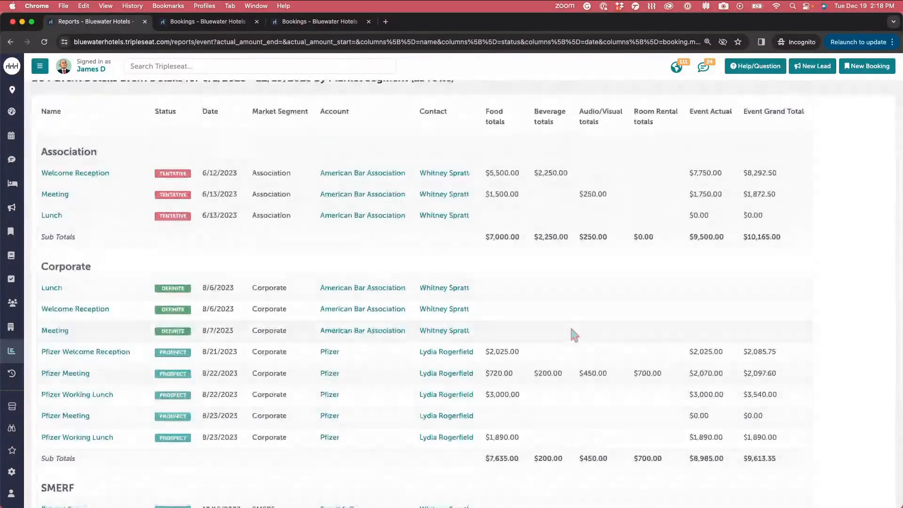
pyautogui.click(84, 175)
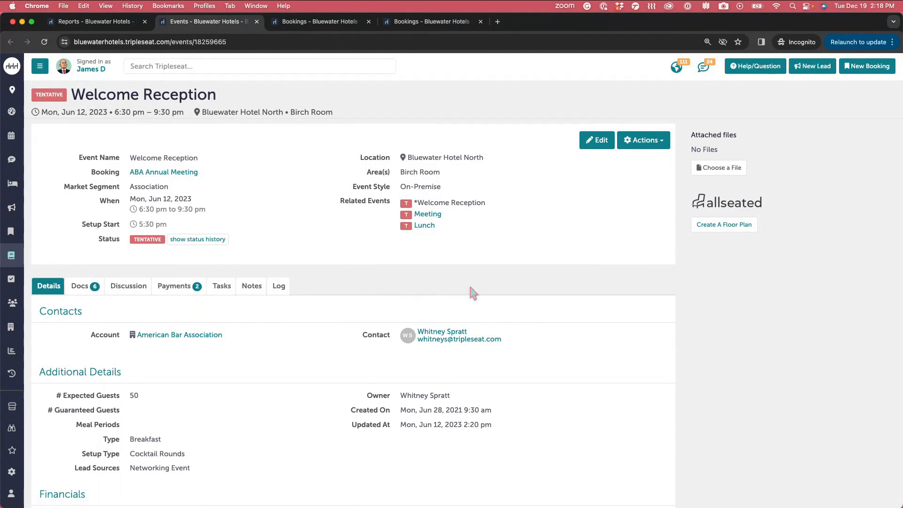
pyautogui.click(106, 22)
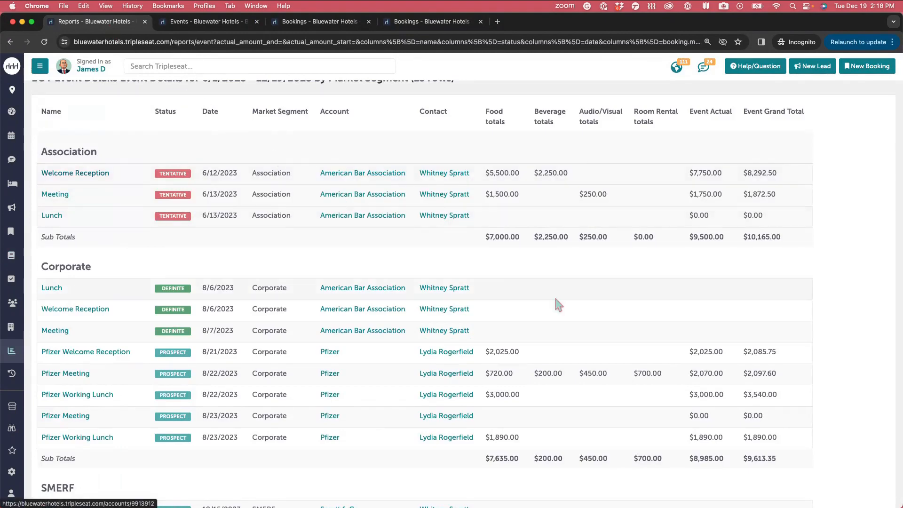
# - Group the Event Details Report by Owner, update it, and review its event rows down to the grand totals
pyautogui.scroll(3, 586, 306)
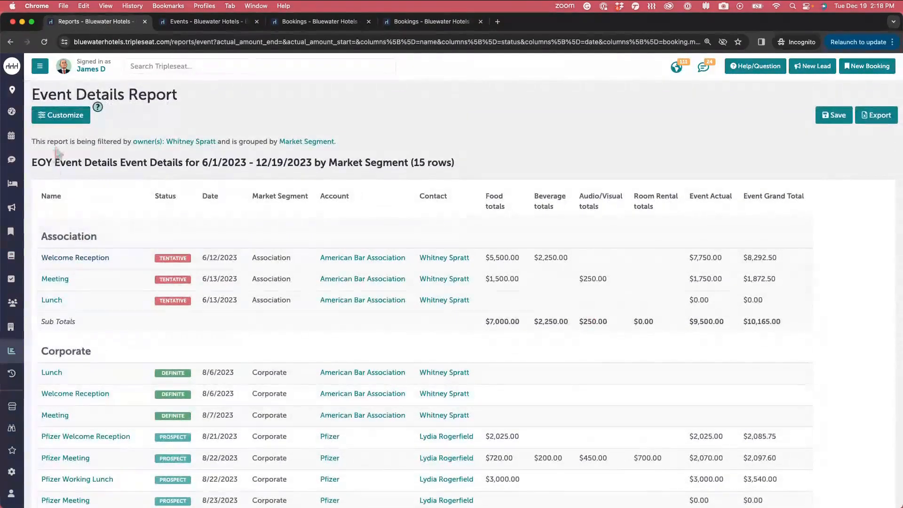
pyautogui.click(60, 115)
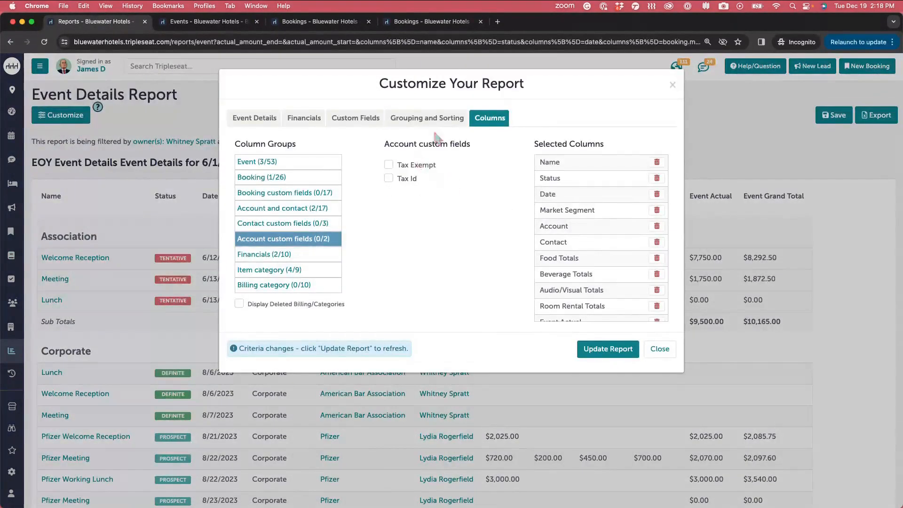
pyautogui.click(441, 120)
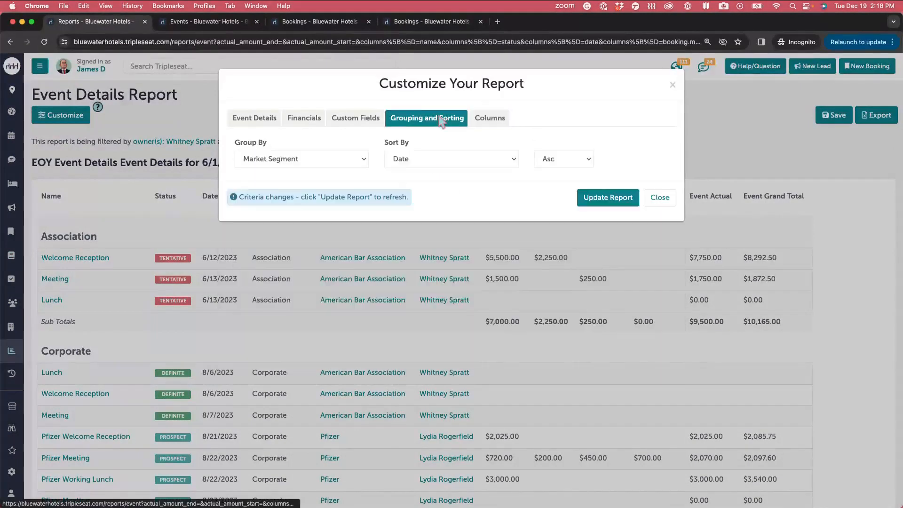
pyautogui.click(363, 161)
pyautogui.click(311, 137)
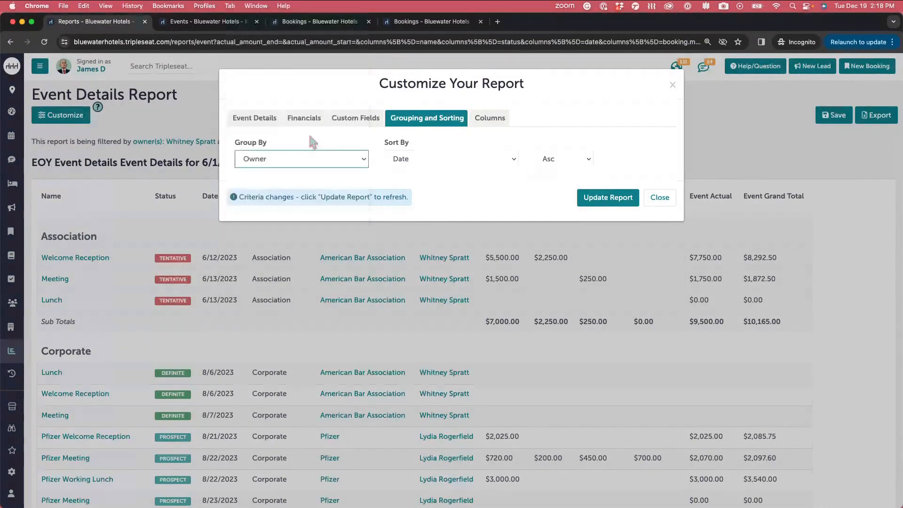
pyautogui.click(612, 200)
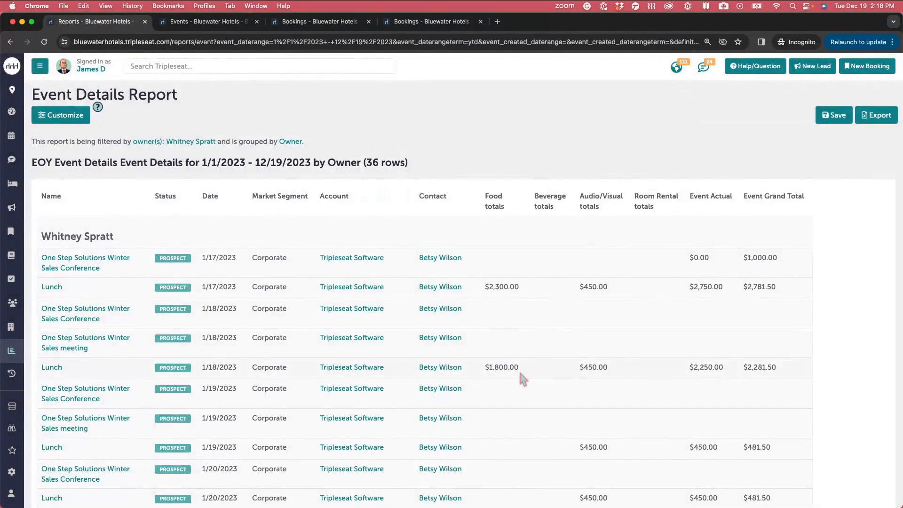
pyautogui.scroll(-5, 521, 374)
pyautogui.scroll(-10, 520, 374)
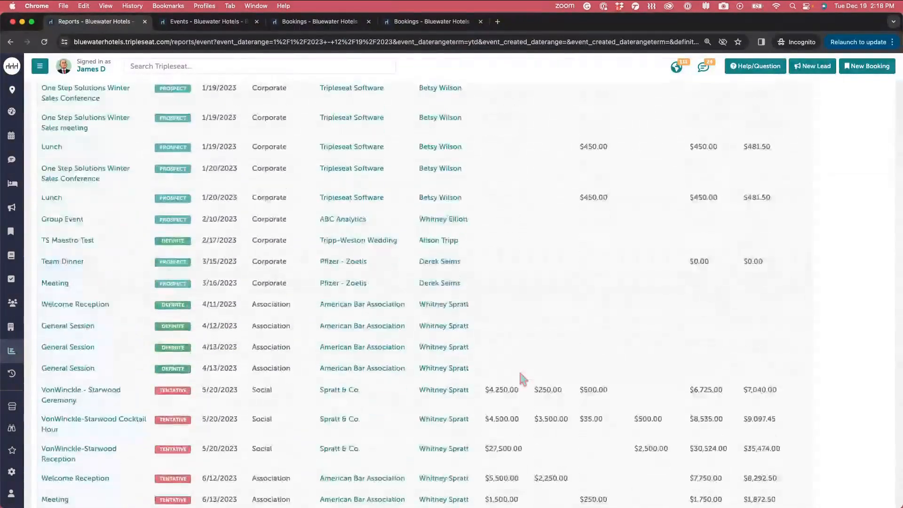
pyautogui.scroll(-3, 522, 376)
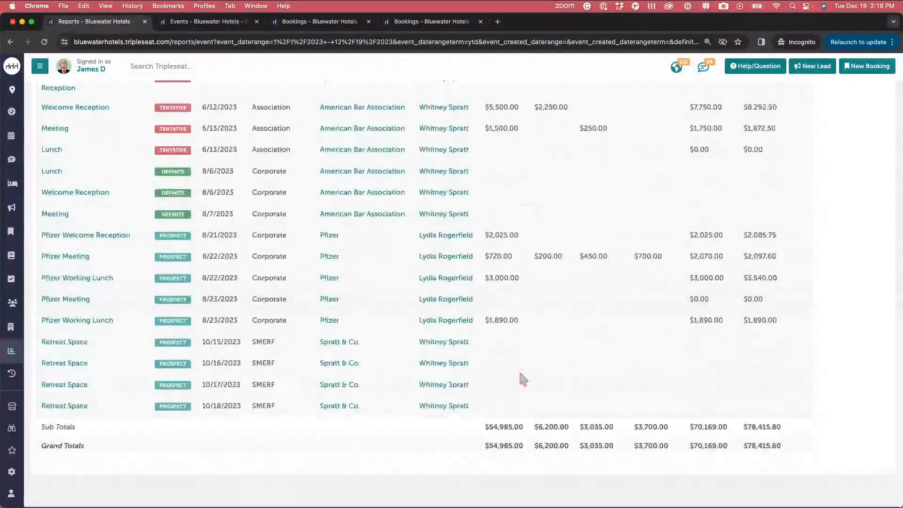
pyautogui.scroll(20, 521, 376)
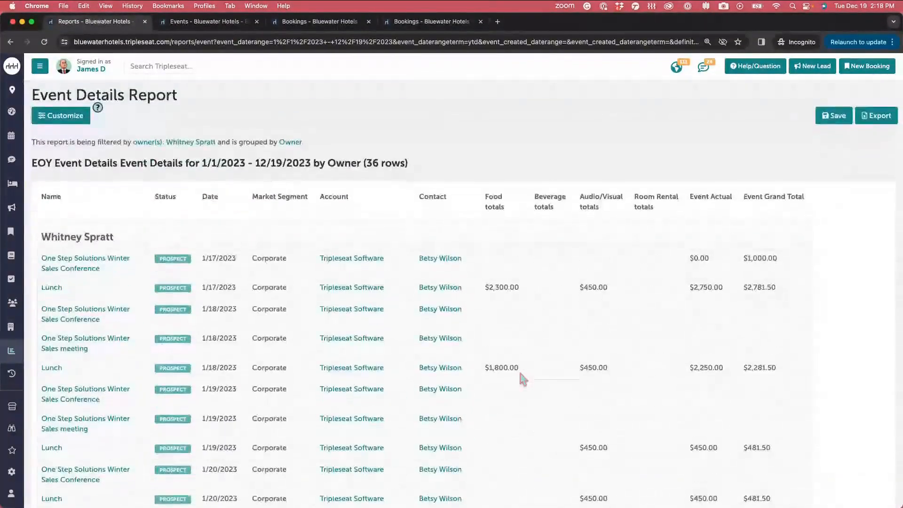
# - Change the Event Details Report's grouping to Source and update the report
pyautogui.click(62, 117)
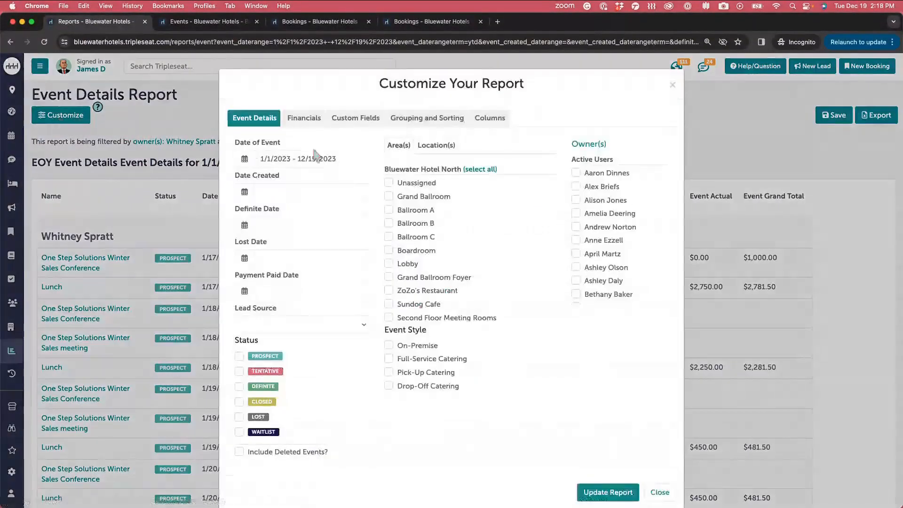
pyautogui.click(426, 118)
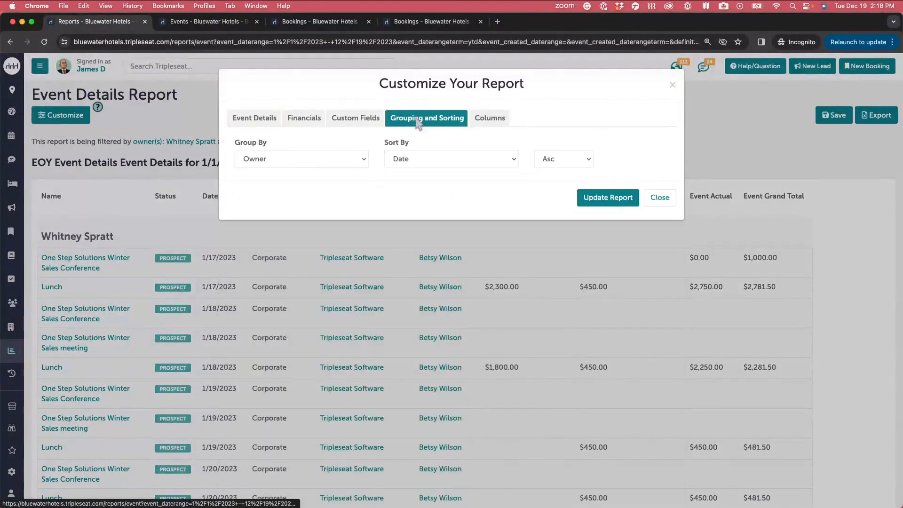
pyautogui.click(354, 165)
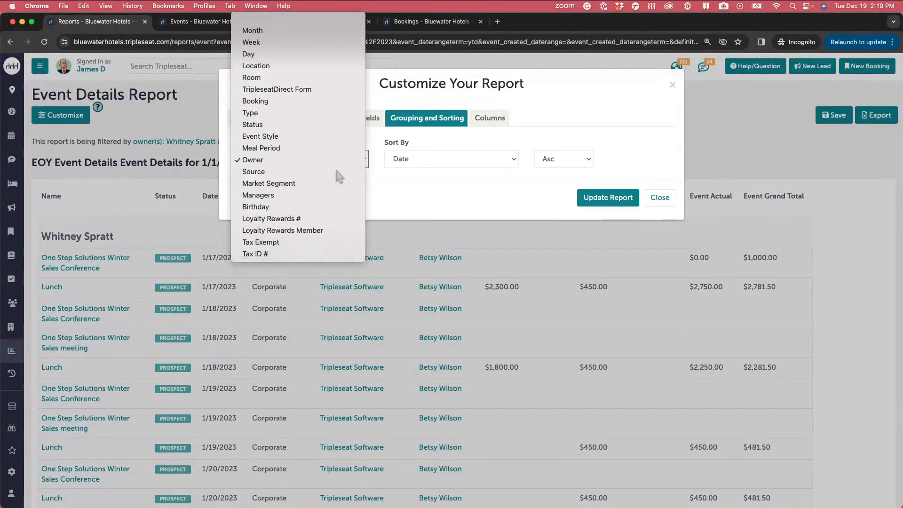
pyautogui.click(338, 172)
pyautogui.click(611, 198)
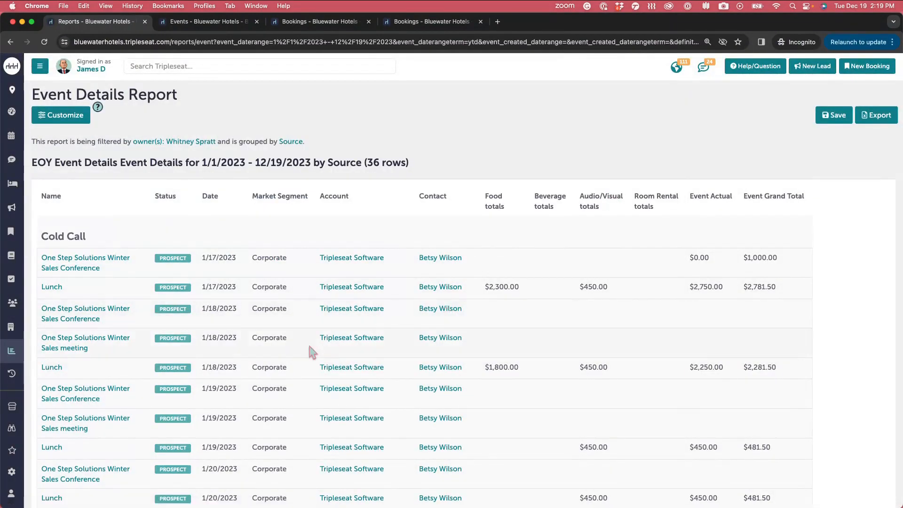
# - Examine the events and subtotals under each lead source in the report, down to the grand totals
pyautogui.scroll(-5, 315, 348)
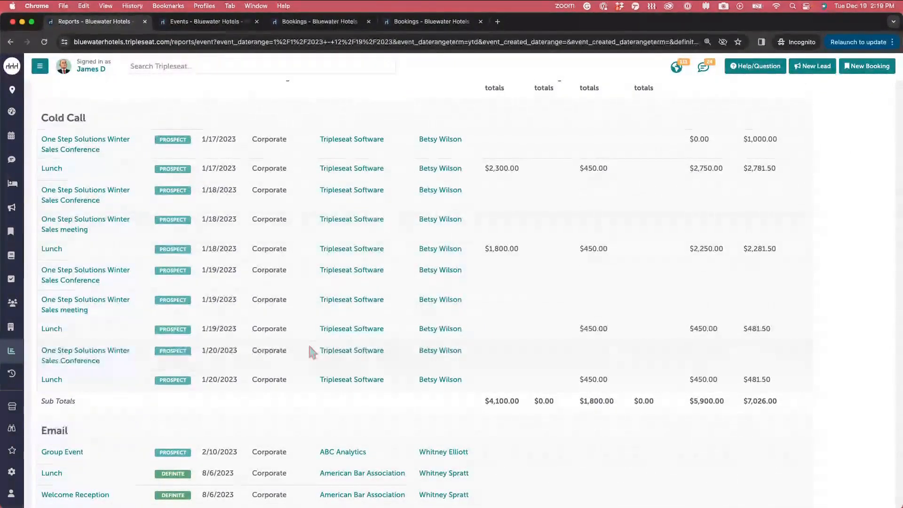
pyautogui.scroll(-2, 274, 347)
pyautogui.scroll(-15, 274, 347)
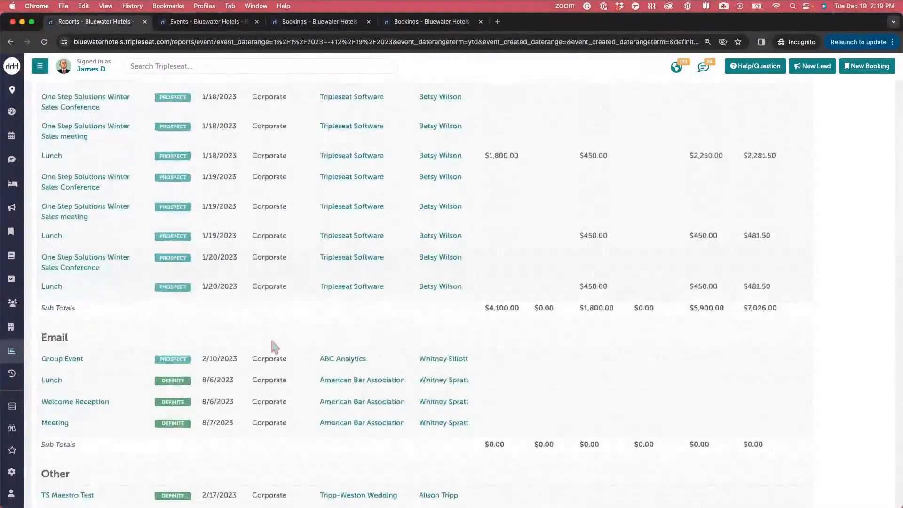
pyautogui.scroll(-11, 274, 347)
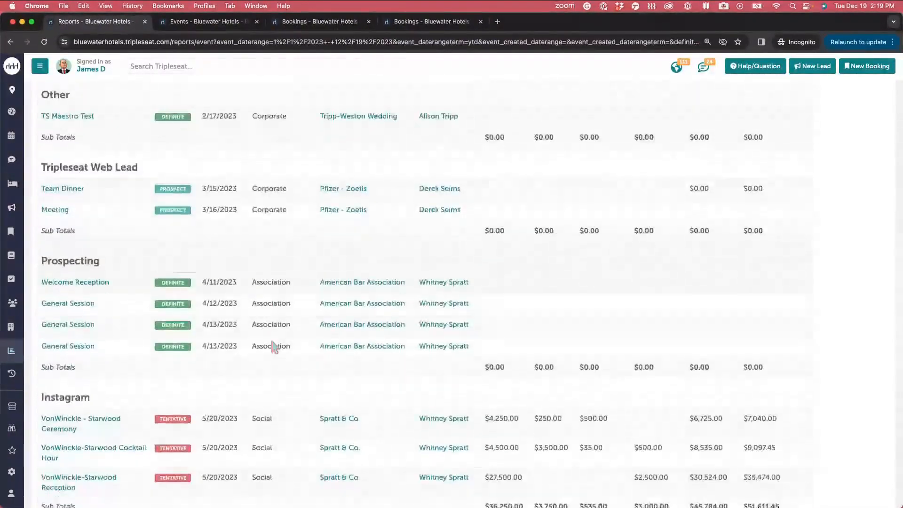
pyautogui.scroll(-8, 274, 347)
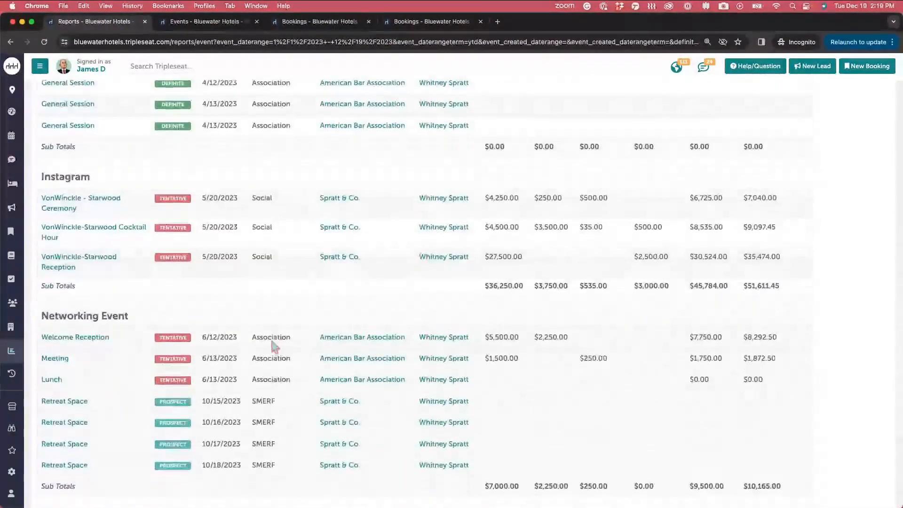
pyautogui.scroll(-1, 275, 347)
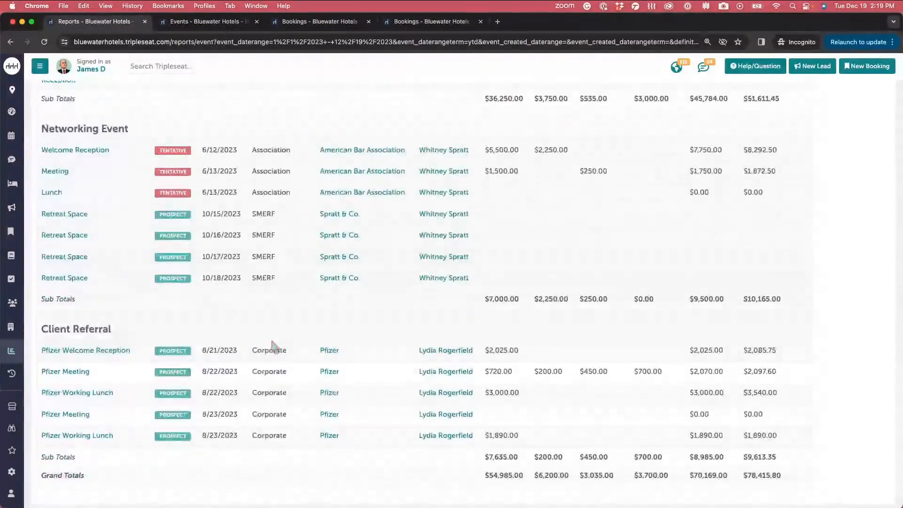
pyautogui.scroll(10, 274, 347)
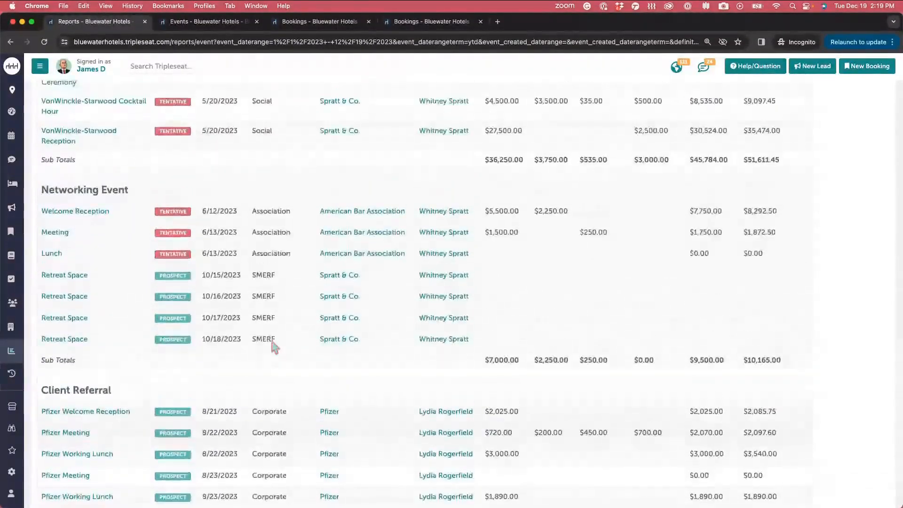
pyautogui.scroll(15, 275, 347)
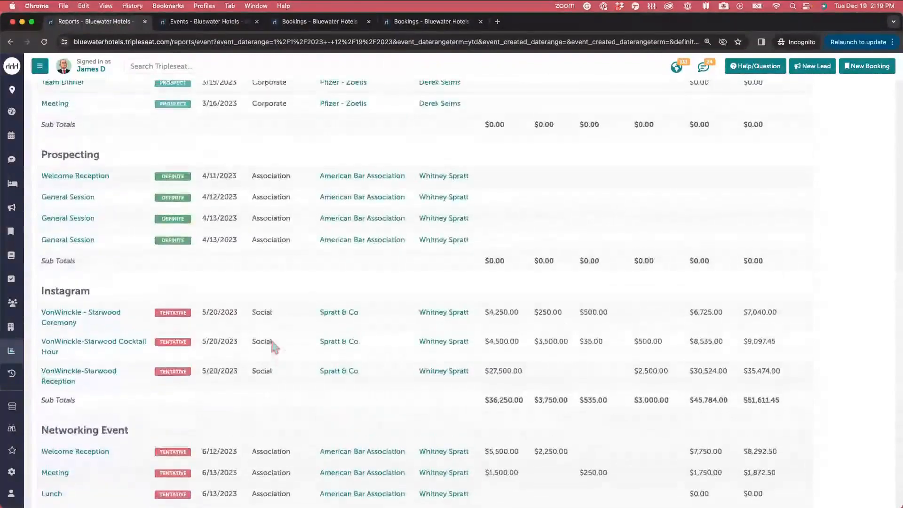
pyautogui.scroll(15, 275, 347)
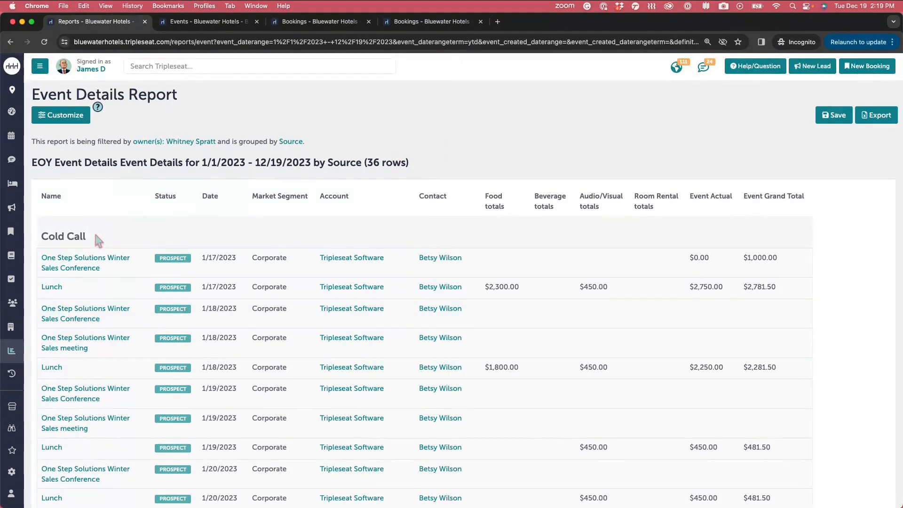
# - Return to the reports overview and open the saved "EOY MICs" report of the Event Picklist & Billing Items Report
pyautogui.click(13, 352)
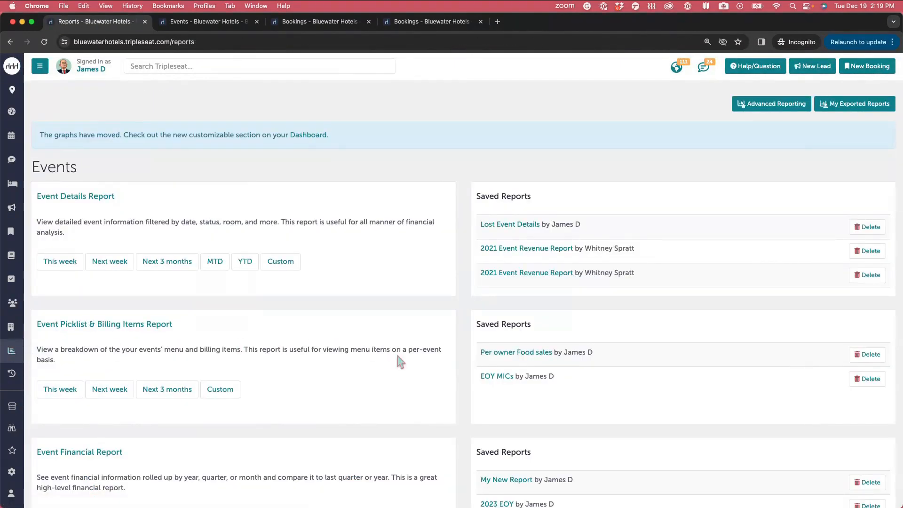
pyautogui.scroll(-3, 397, 357)
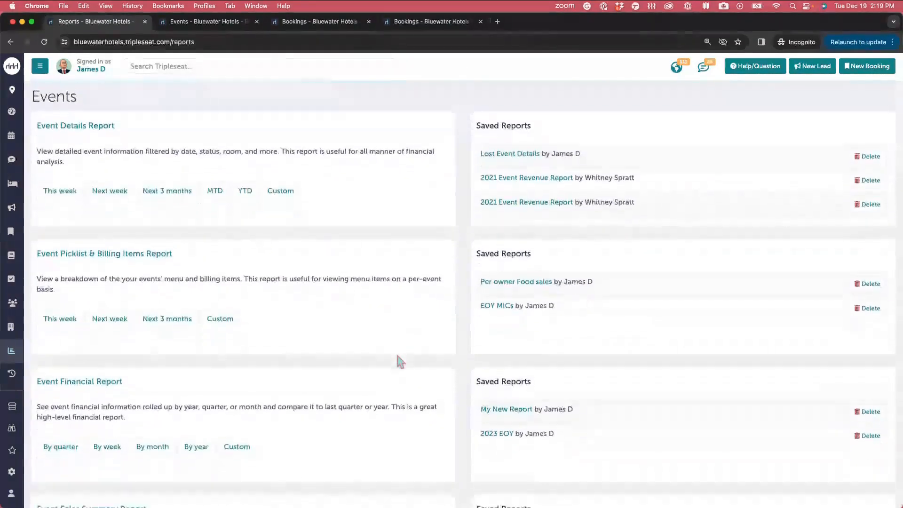
pyautogui.scroll(-3, 397, 356)
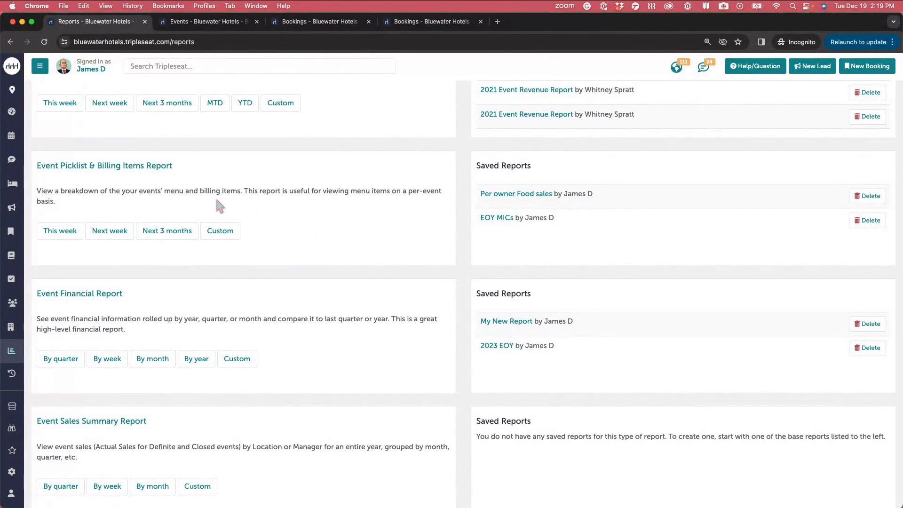
pyautogui.click(496, 219)
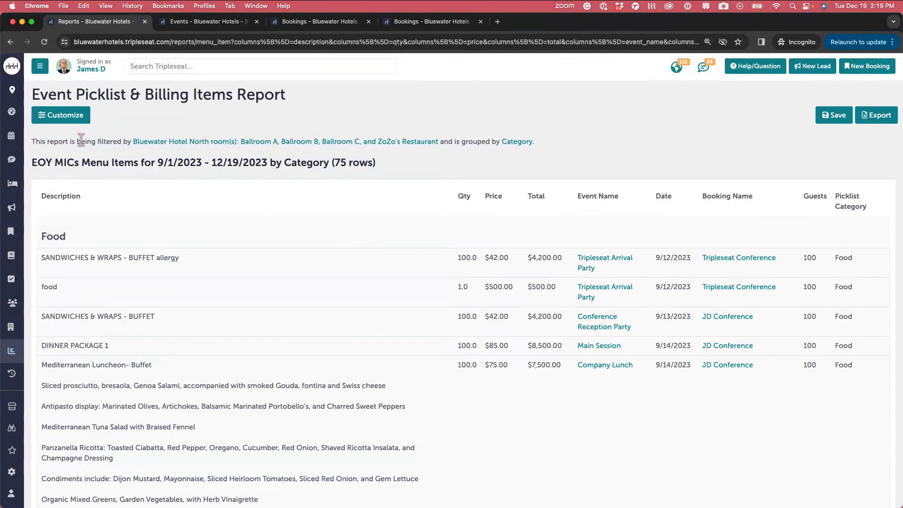
# - Review the EOY MICs report's customization settings: event filters, quantity, price and category options, grouping and selected columns
pyautogui.click(75, 123)
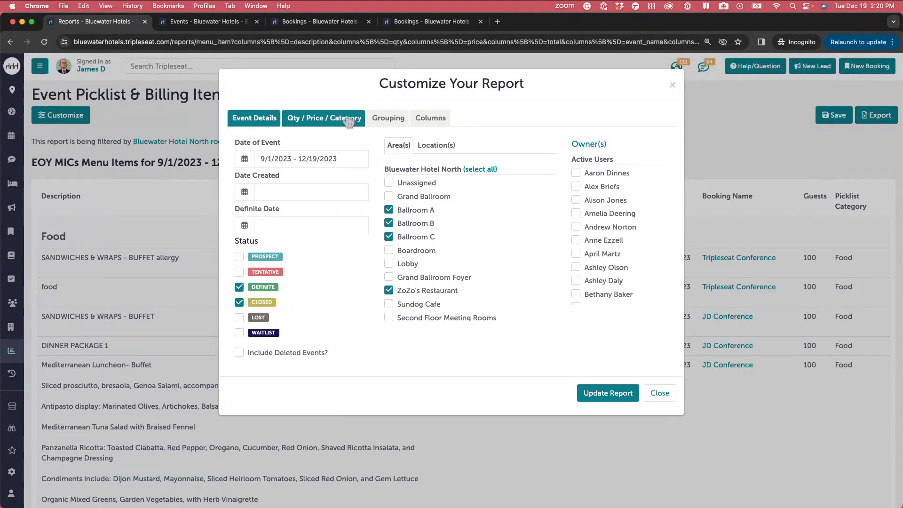
pyautogui.click(324, 118)
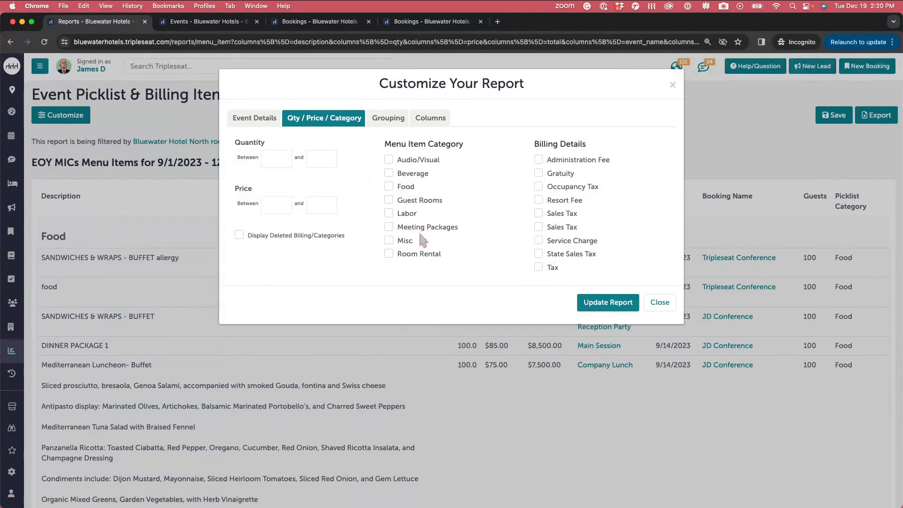
pyautogui.click(388, 118)
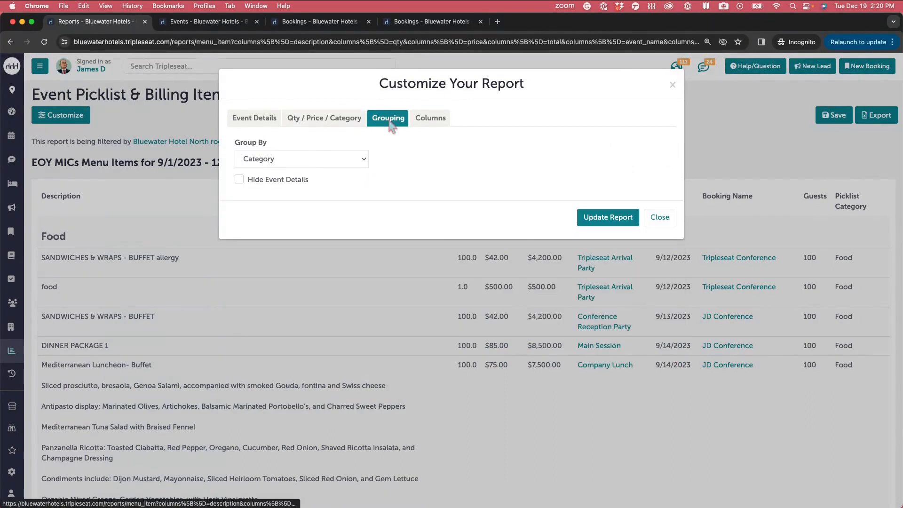
pyautogui.click(426, 123)
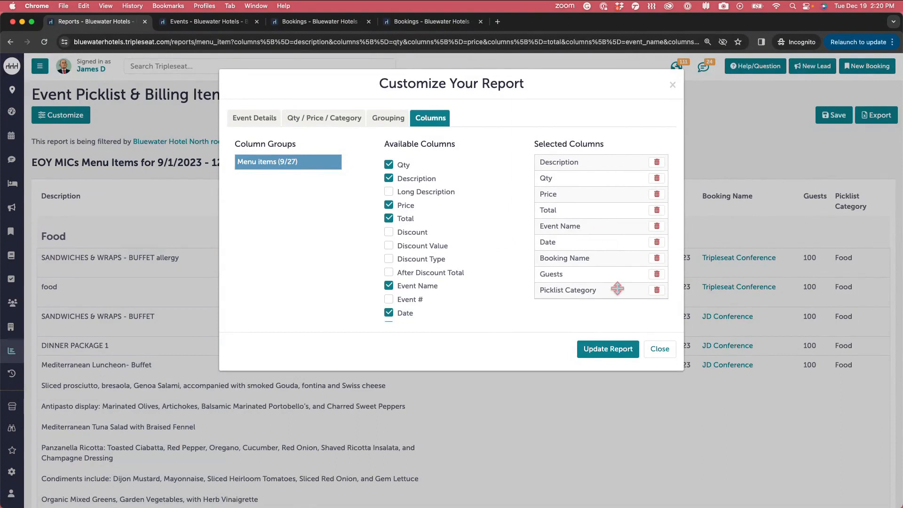
pyautogui.click(660, 349)
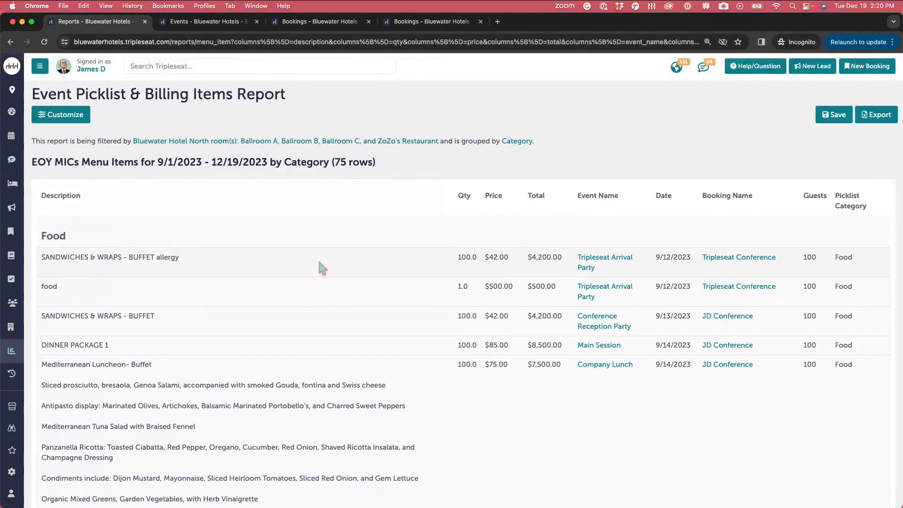
# - Examine the menu and billing items under each category, including the Food, Audio/Visual and Beverage subtotals
pyautogui.scroll(-5, 319, 262)
pyautogui.scroll(-20, 322, 267)
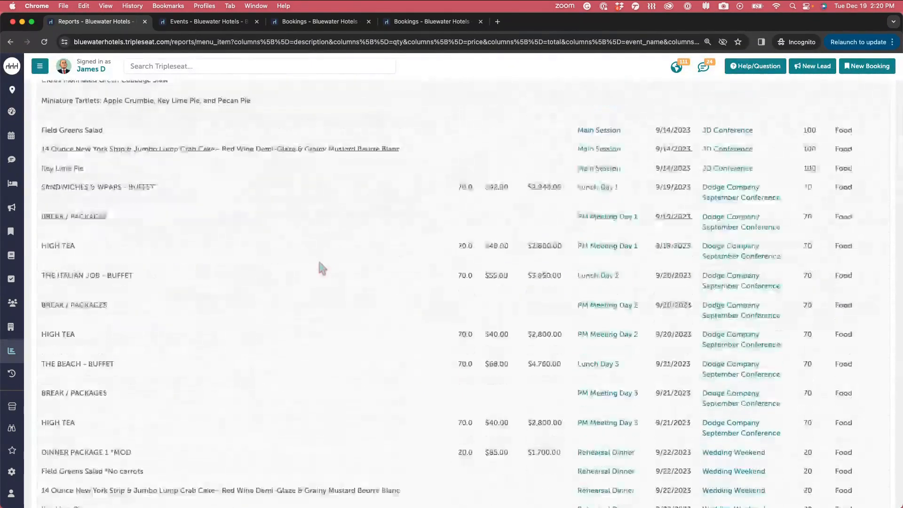
pyautogui.scroll(-20, 322, 267)
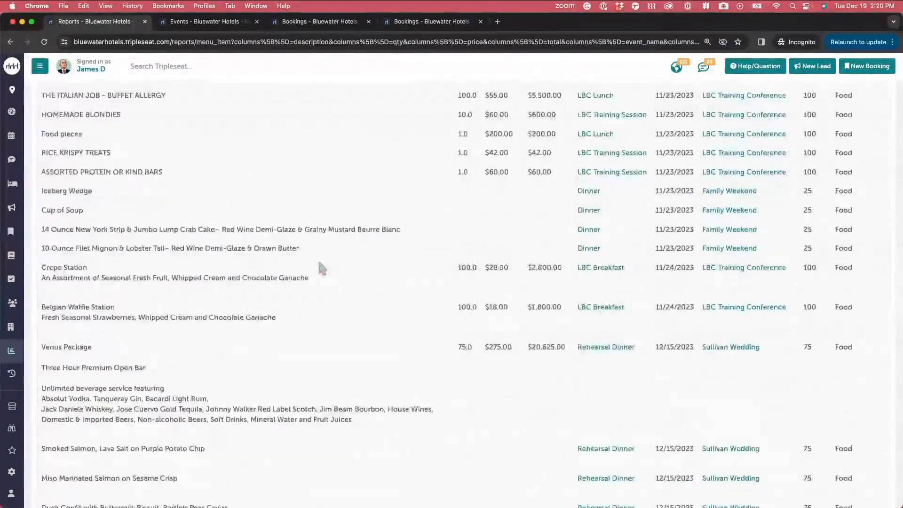
pyautogui.scroll(5, 322, 268)
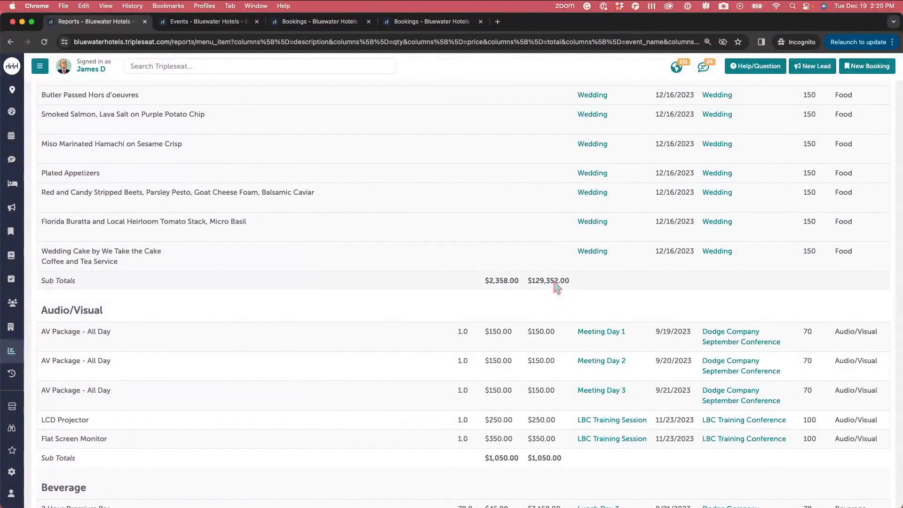
pyautogui.scroll(12, 556, 287)
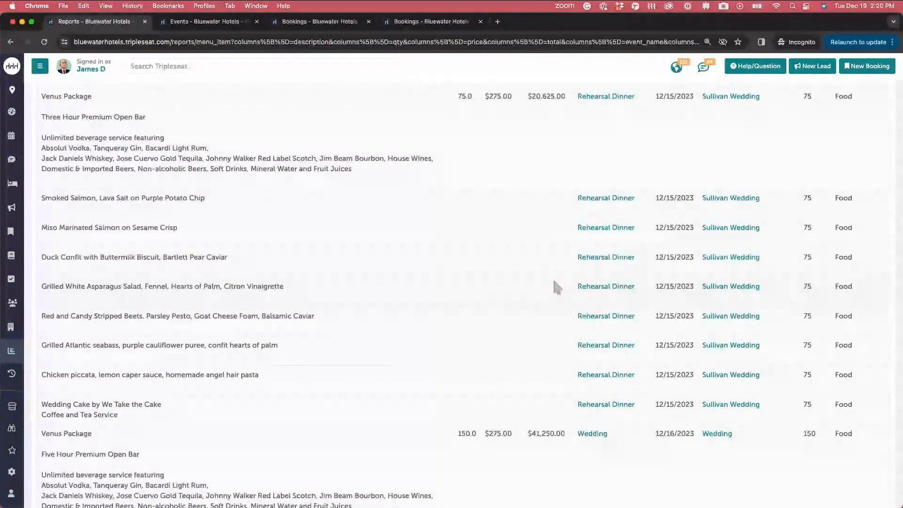
pyautogui.scroll(5, 556, 287)
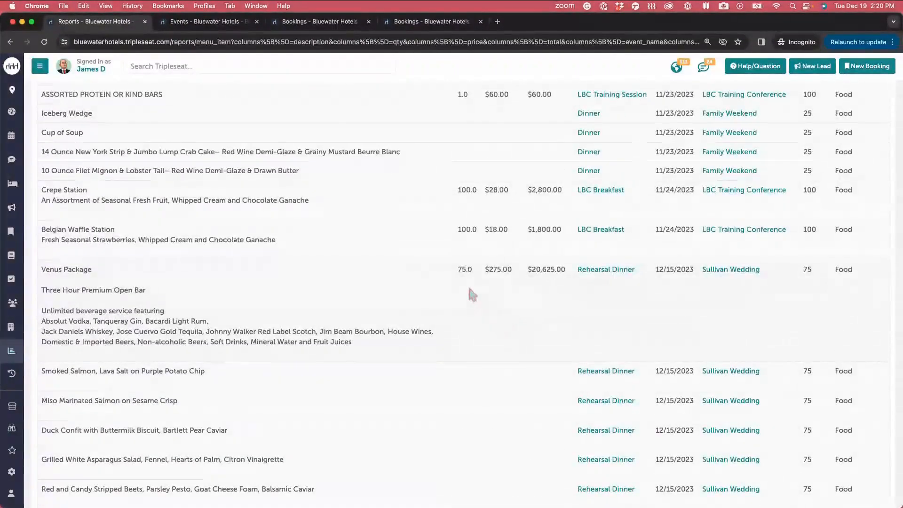
pyautogui.scroll(4, 500, 301)
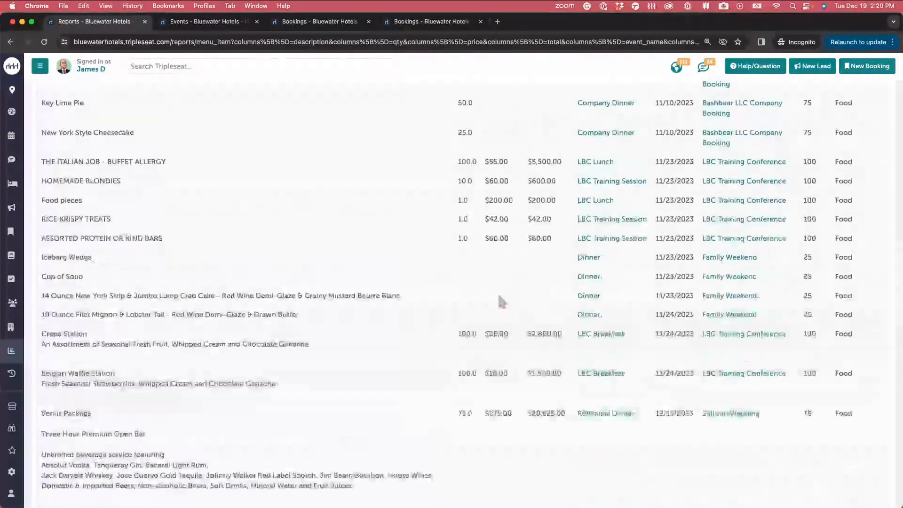
pyautogui.scroll(3, 500, 301)
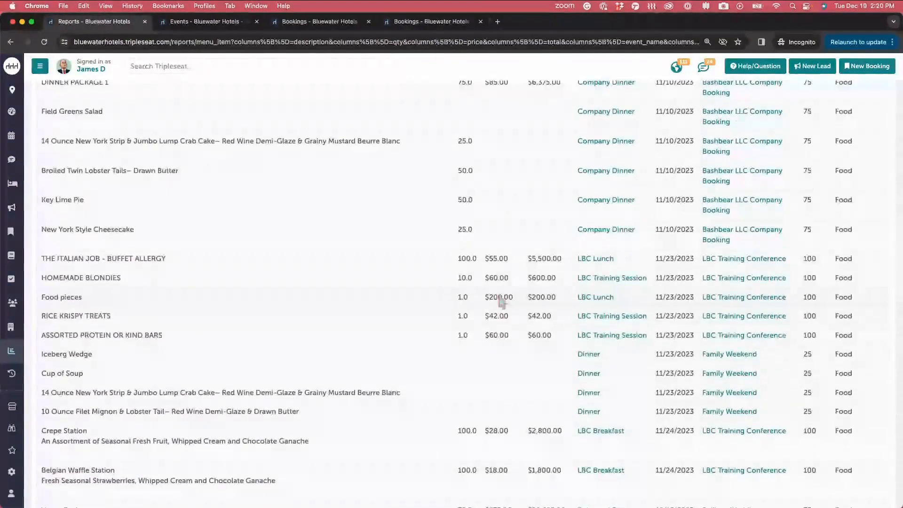
pyautogui.scroll(-10, 501, 302)
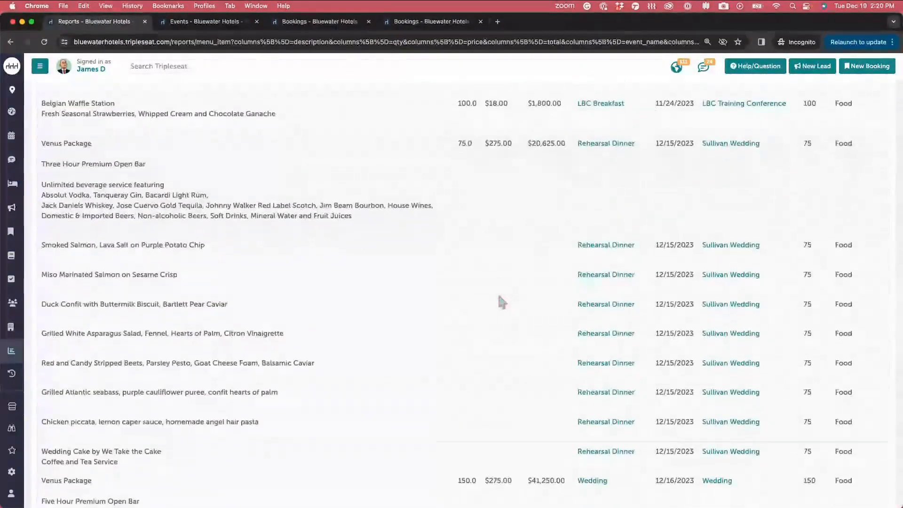
pyautogui.scroll(-12, 501, 301)
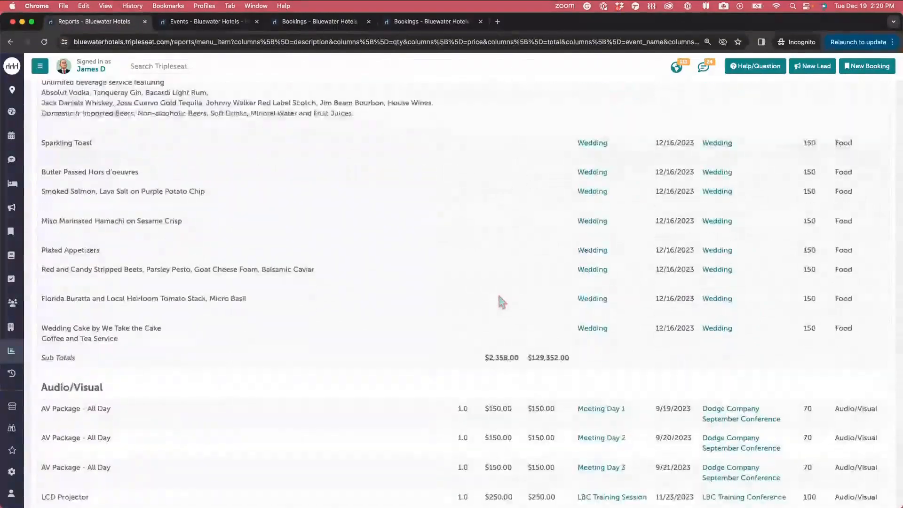
pyautogui.scroll(-10, 500, 298)
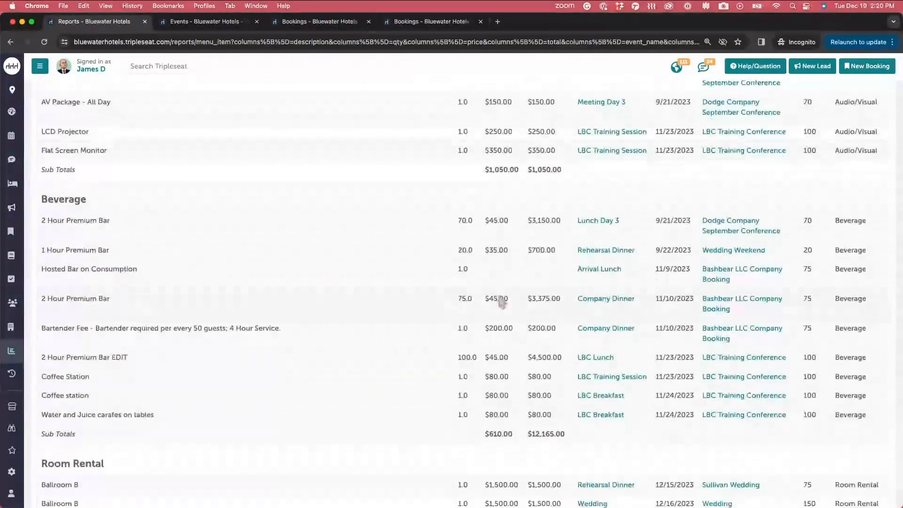
pyautogui.scroll(20, 501, 301)
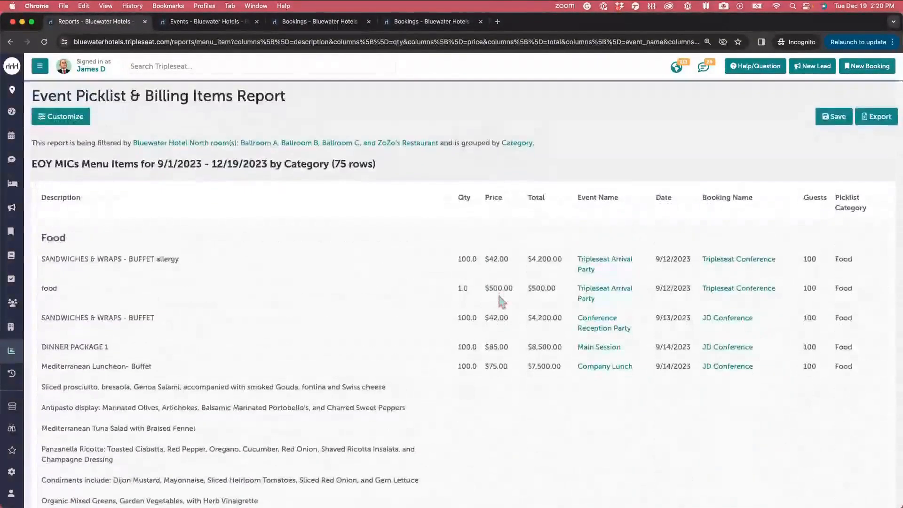
# - Change the Event Picklist & Billing Items Report's grouping to Owner, update the report and review its first rows
pyautogui.click(59, 116)
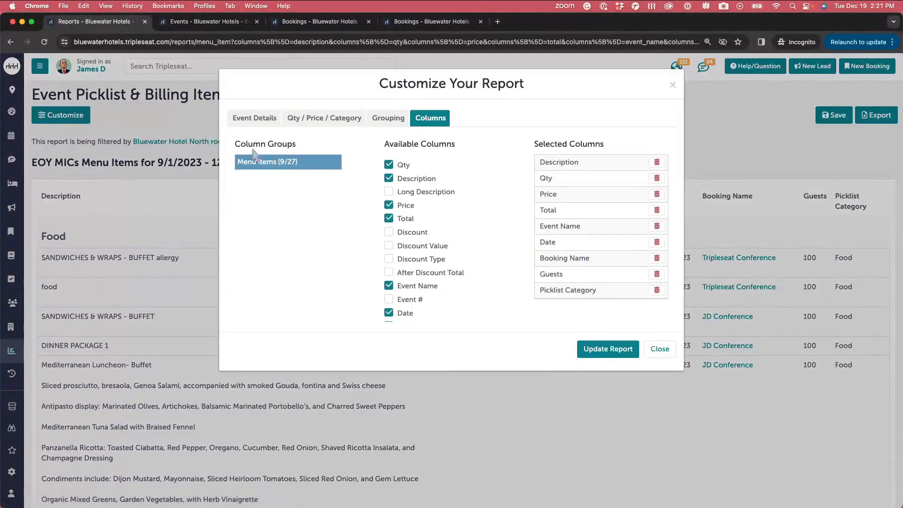
pyautogui.click(388, 118)
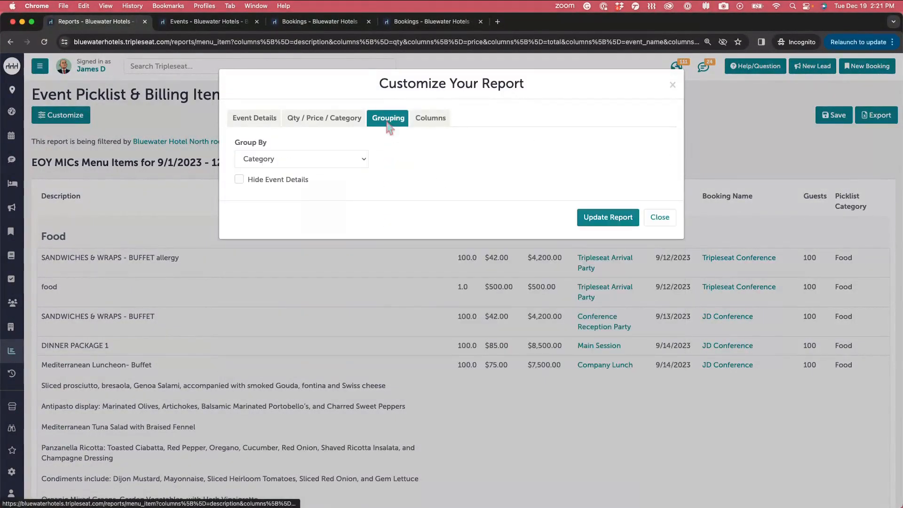
pyautogui.click(351, 160)
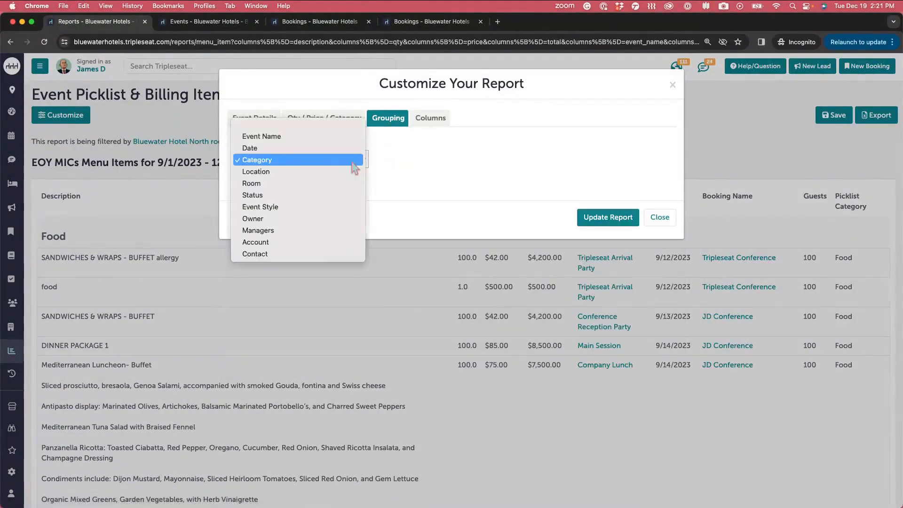
pyautogui.click(343, 221)
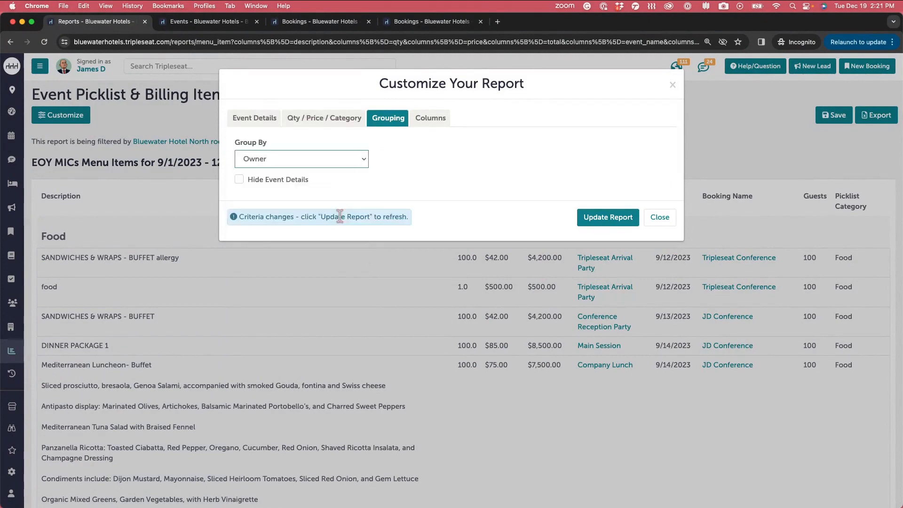
pyautogui.click(607, 222)
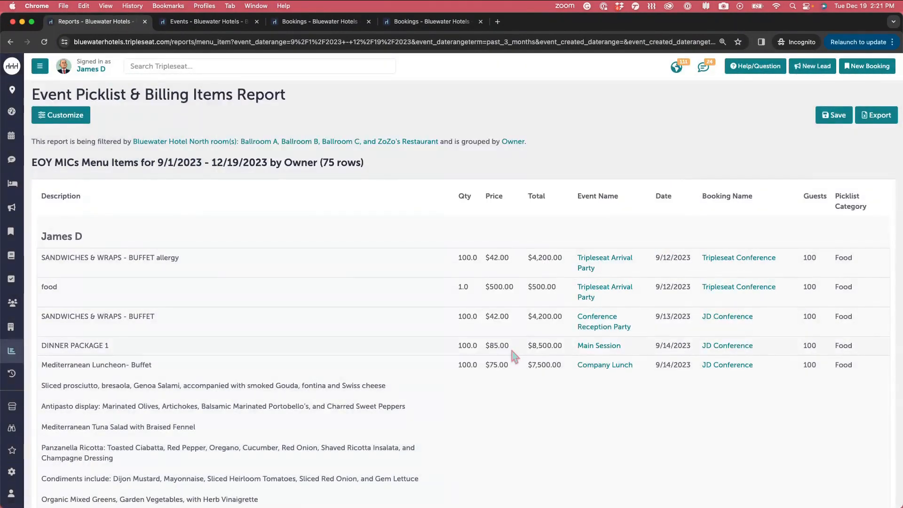
pyautogui.scroll(-2, 510, 345)
pyautogui.scroll(-1, 512, 352)
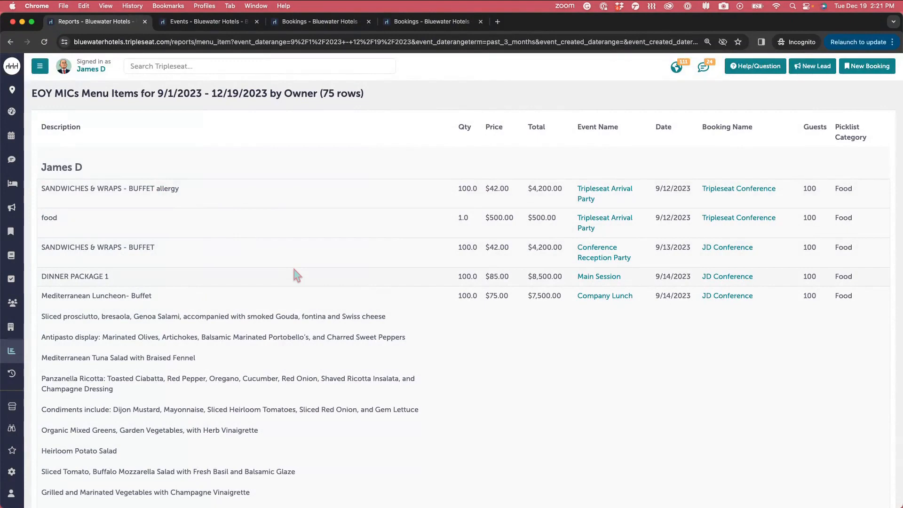
pyautogui.scroll(-2, 295, 274)
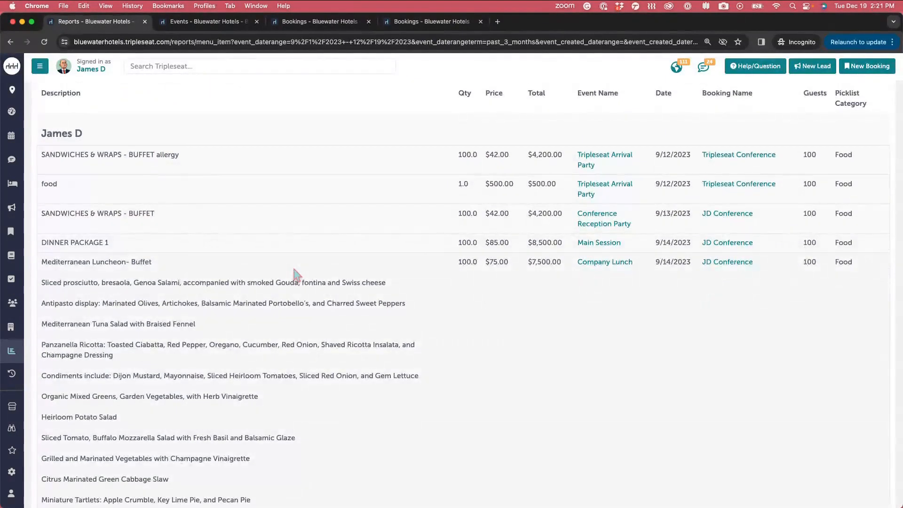
pyautogui.scroll(3, 296, 273)
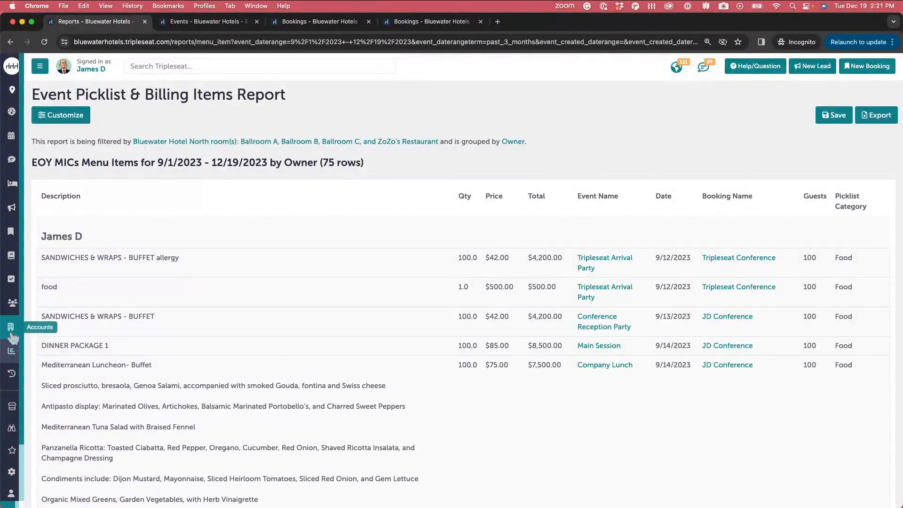
# - Return to the reports overview and open the saved "2023 EOY" report of the Event Financial Report
pyautogui.click(12, 351)
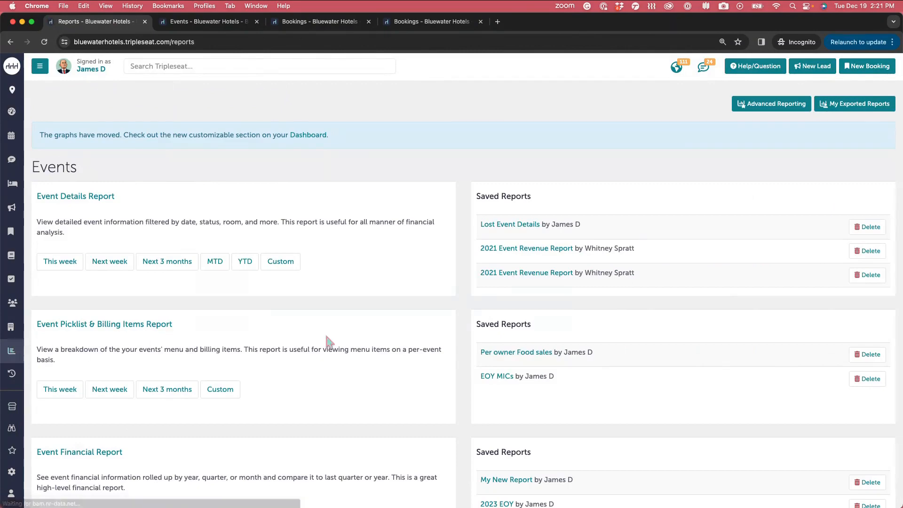
pyautogui.scroll(-2, 360, 340)
pyautogui.scroll(-3, 360, 340)
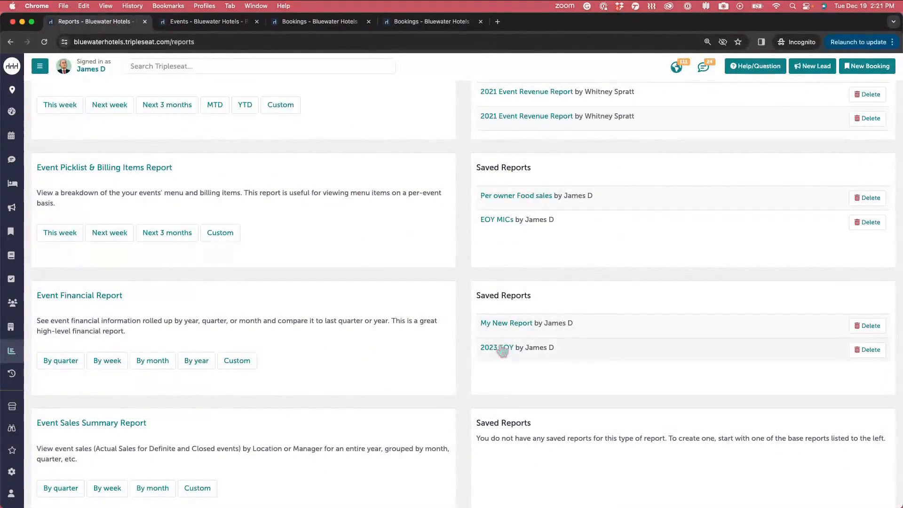
pyautogui.click(502, 349)
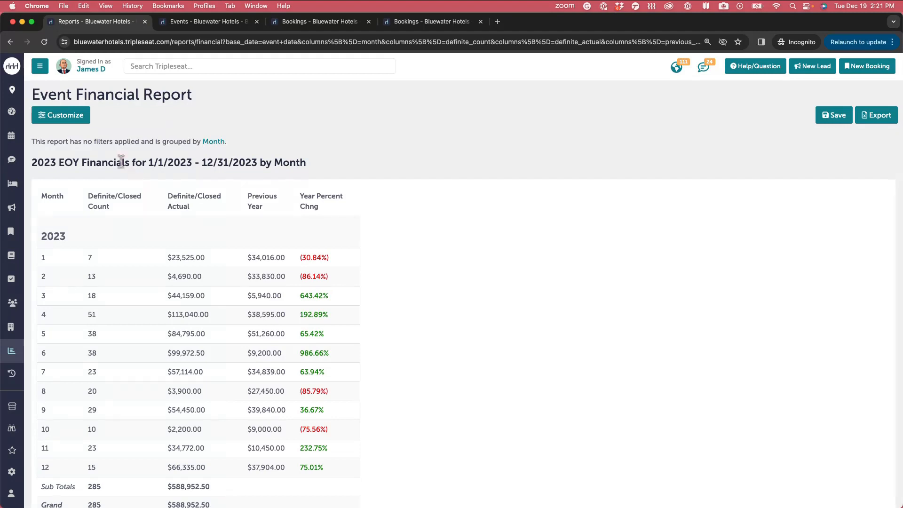
# - Review the Event Financial Report's event filters, grouping and available columns, and update the report with its existing settings
pyautogui.click(66, 119)
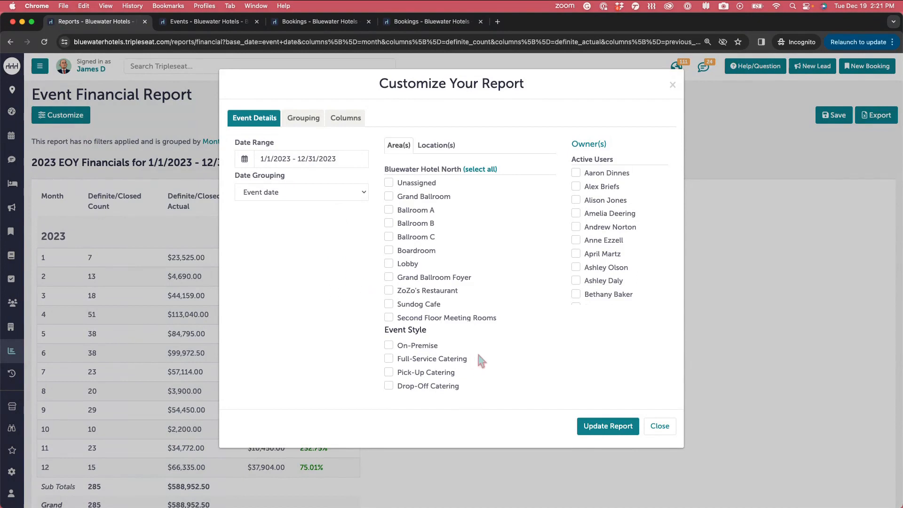
pyautogui.click(304, 118)
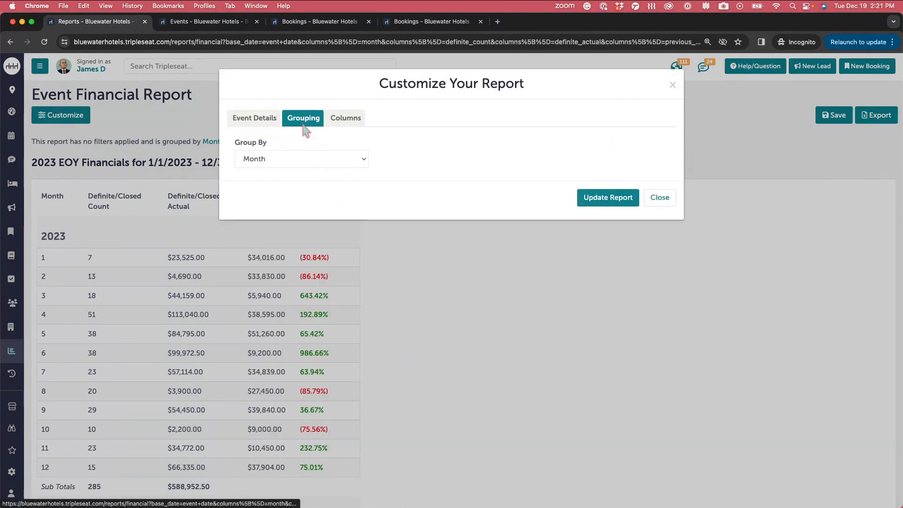
pyautogui.click(346, 121)
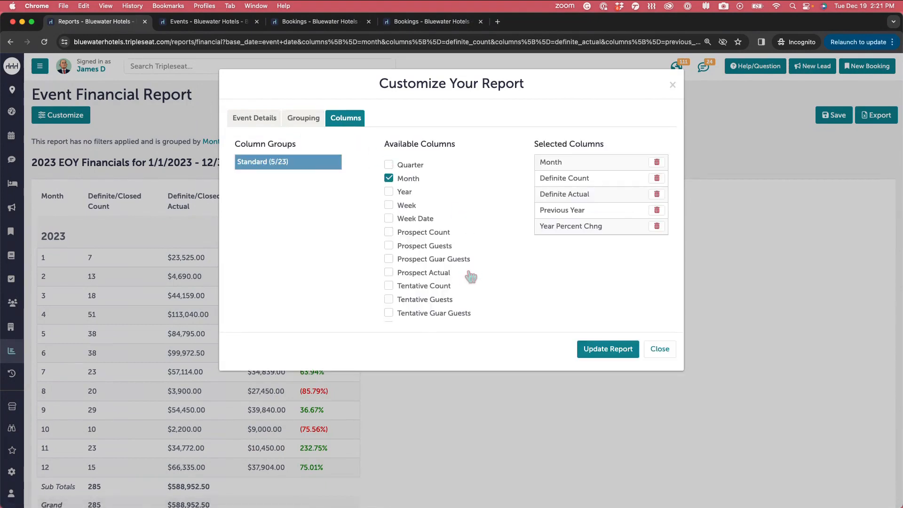
pyautogui.scroll(-5, 452, 285)
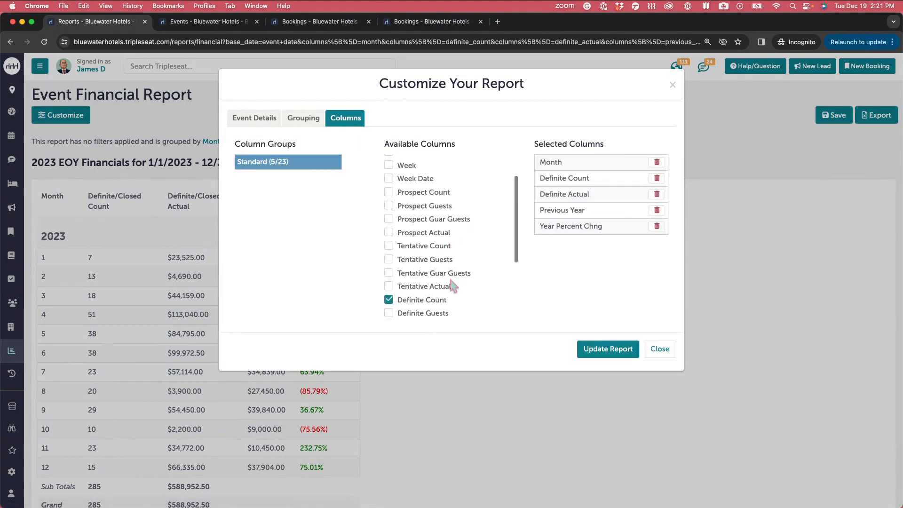
pyautogui.click(620, 349)
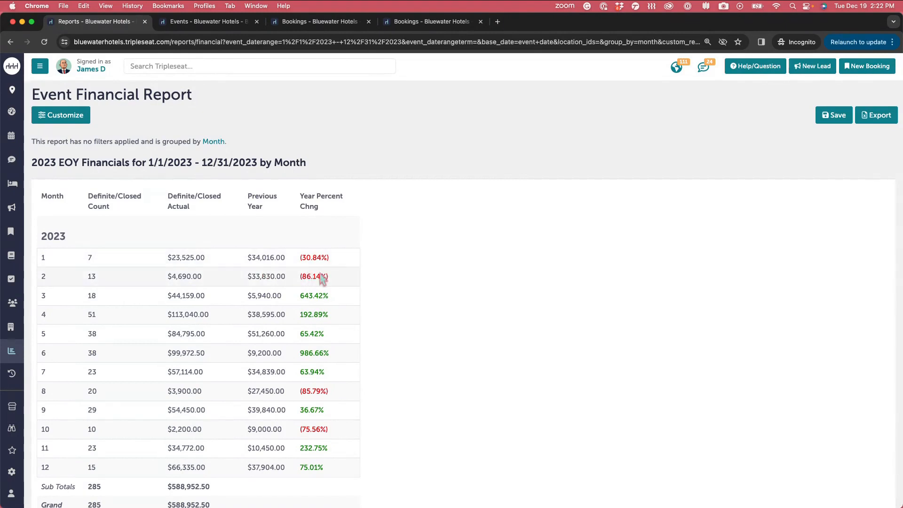
# - Examine the monthly financial figures and year-over-year changes down to the grand totals, and return to the reports overview
pyautogui.scroll(-1, 348, 320)
pyautogui.scroll(-3, 350, 324)
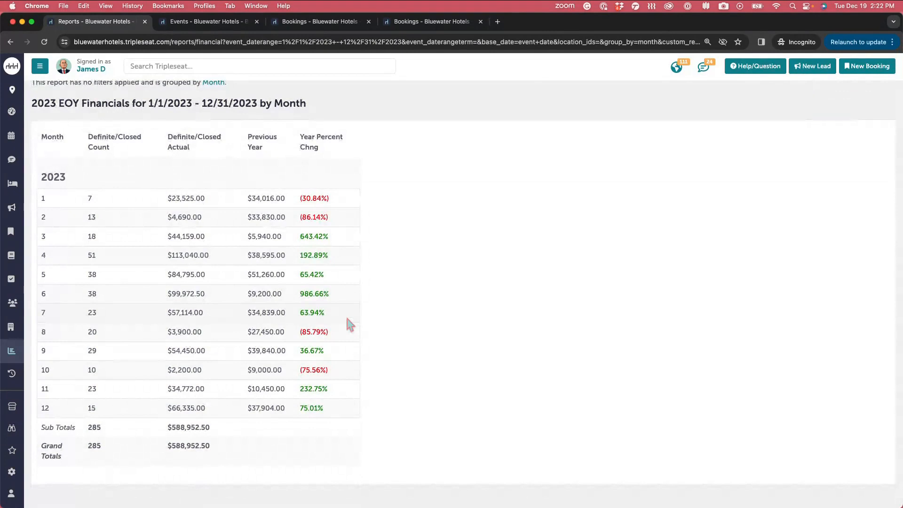
pyautogui.scroll(3, 348, 320)
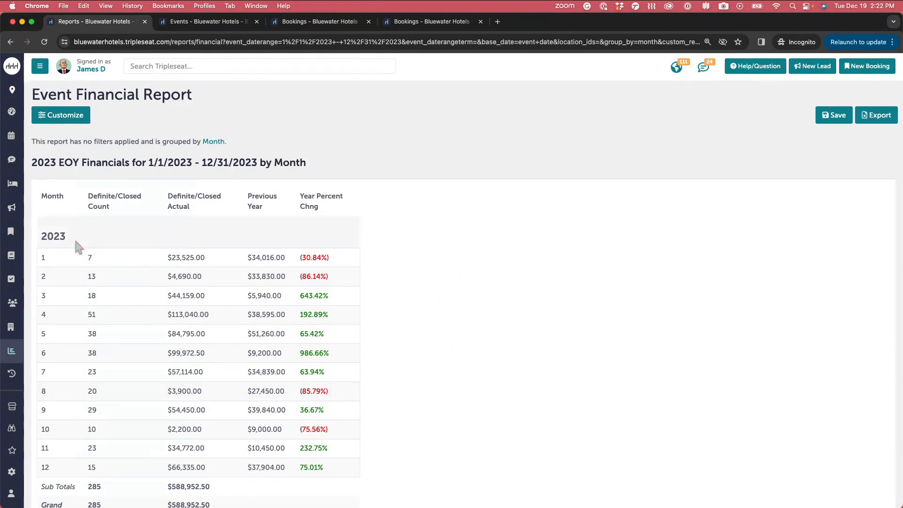
pyautogui.click(12, 356)
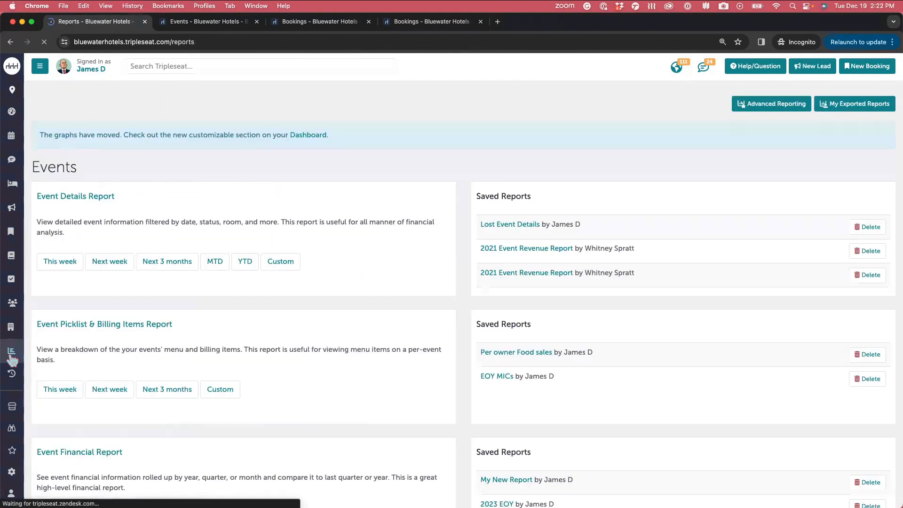
# - Look through the report types on the reports overview and open the saved "Most Booked EOY 2023" report of the Most Booked Contacts Report
pyautogui.scroll(-6, 331, 348)
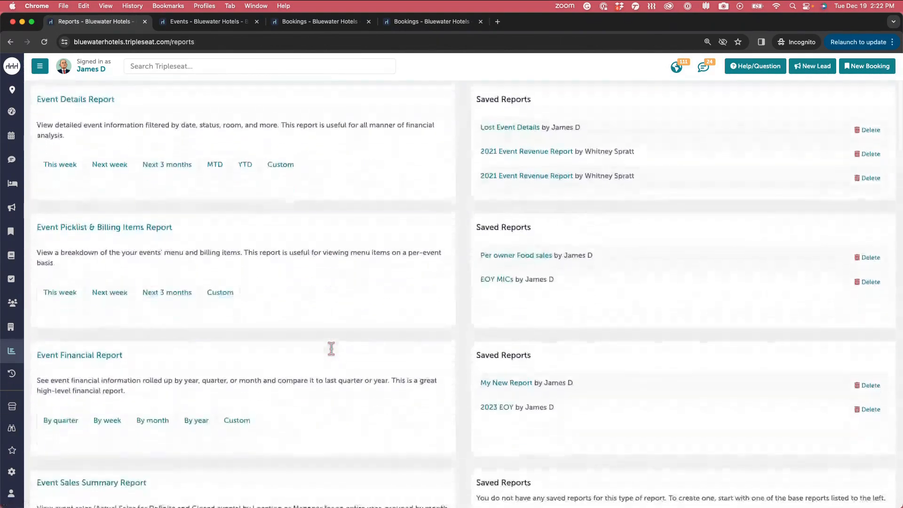
pyautogui.scroll(-2, 332, 354)
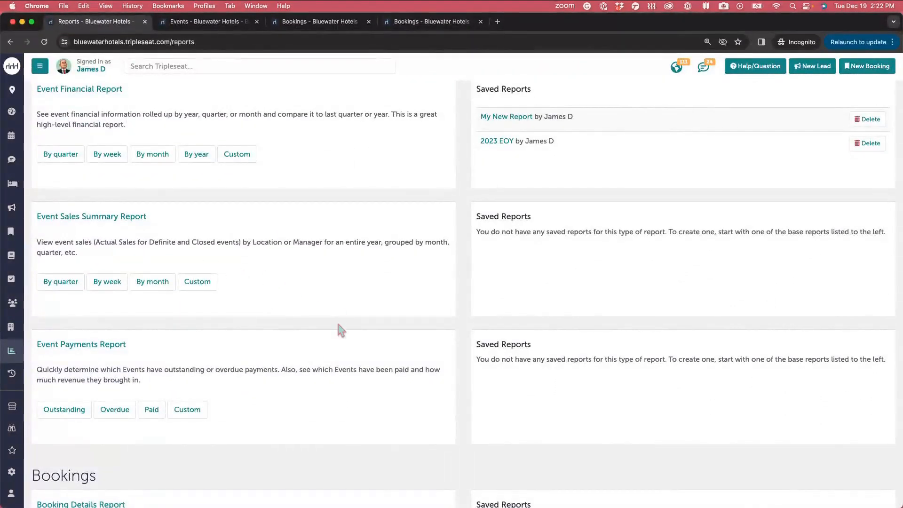
pyautogui.scroll(-3, 338, 324)
pyautogui.scroll(-4, 338, 328)
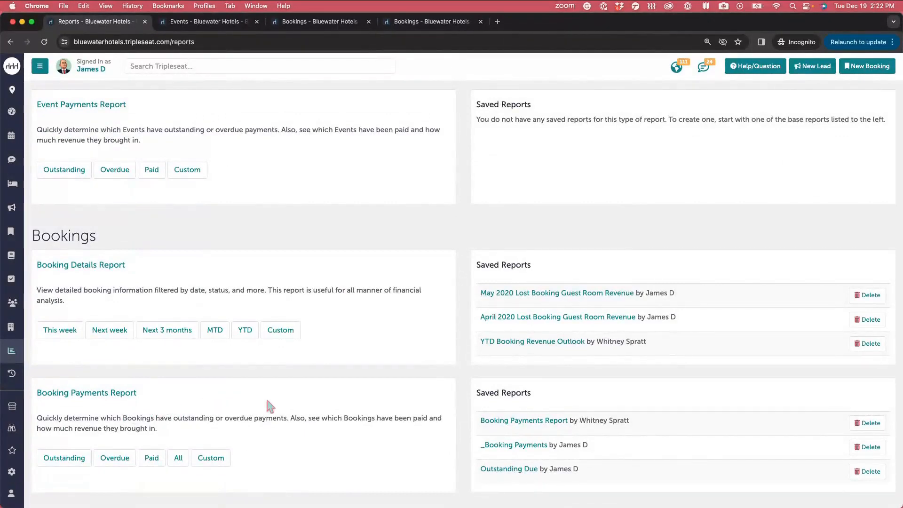
pyautogui.scroll(1, 275, 405)
pyautogui.scroll(1, 277, 407)
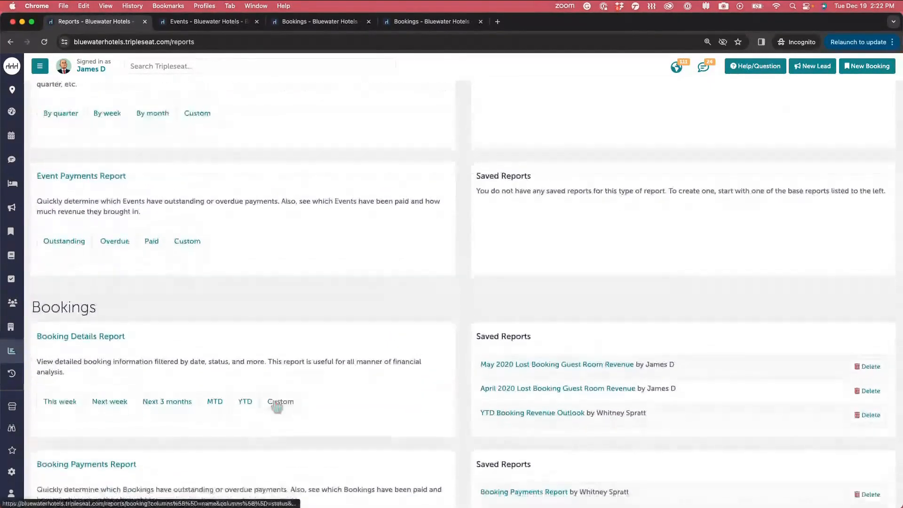
pyautogui.scroll(-5, 277, 407)
pyautogui.scroll(-4, 275, 403)
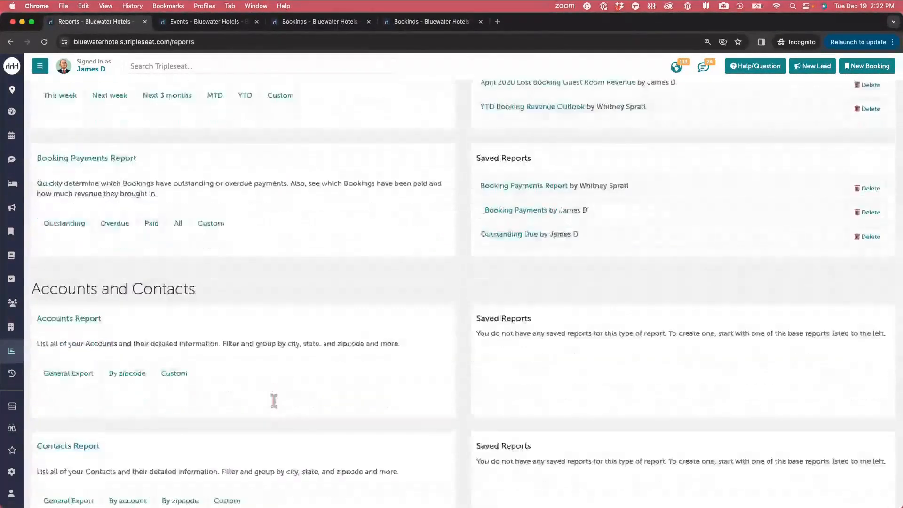
pyautogui.scroll(-1, 277, 407)
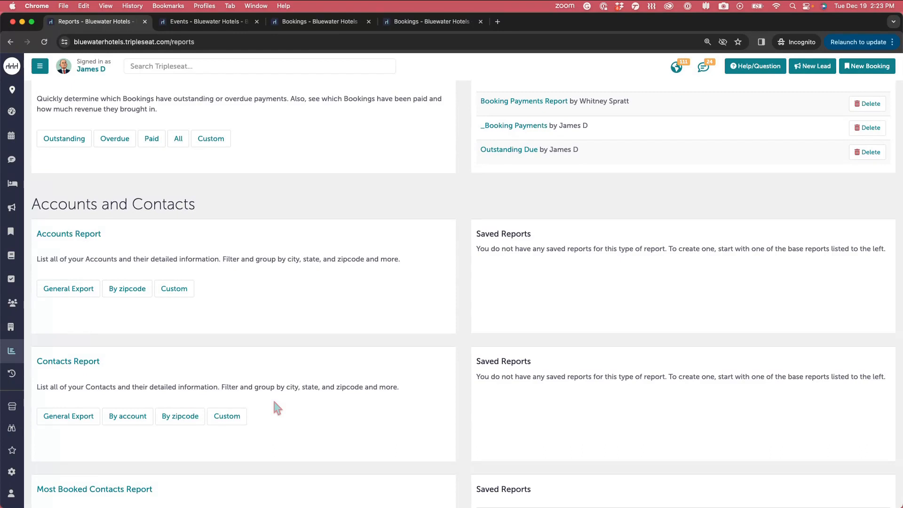
pyautogui.scroll(-5, 274, 402)
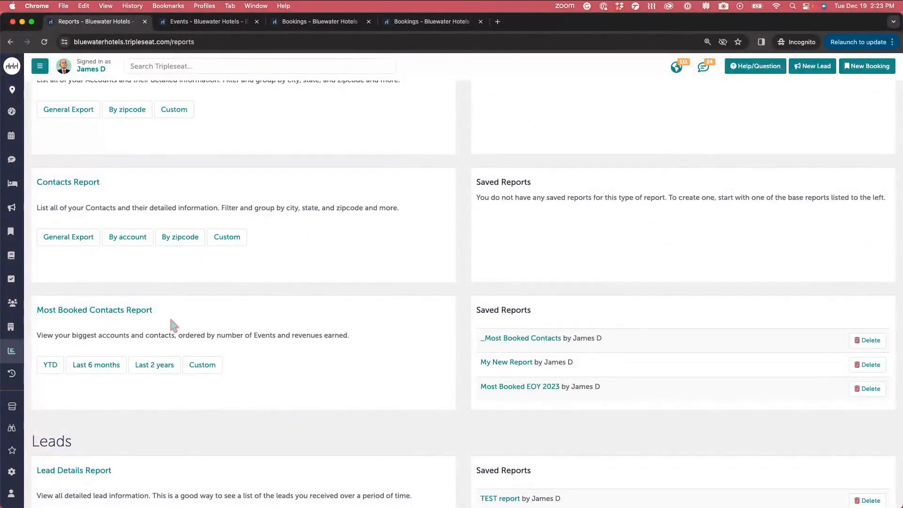
pyautogui.click(514, 391)
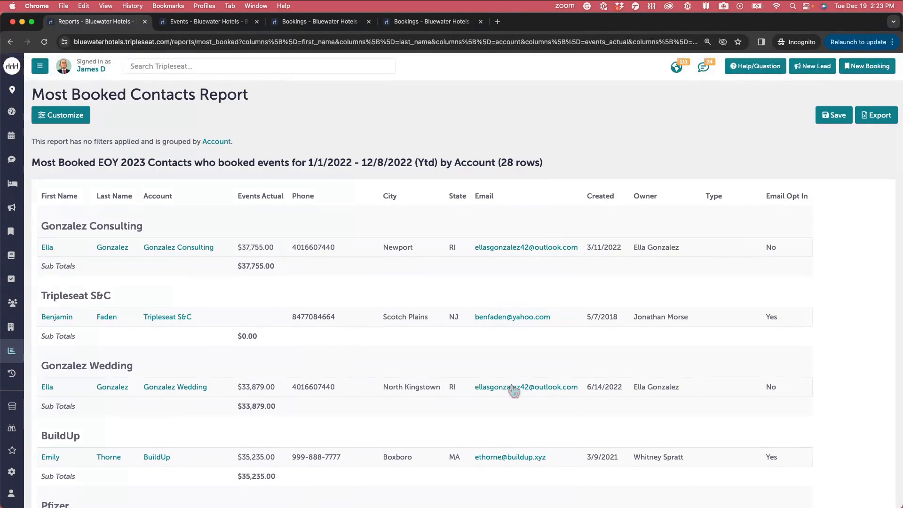
# - Examine the booked contacts listed by account, with their event revenue subtotals and contact details, and return to the beginning of the report
pyautogui.scroll(-7, 514, 390)
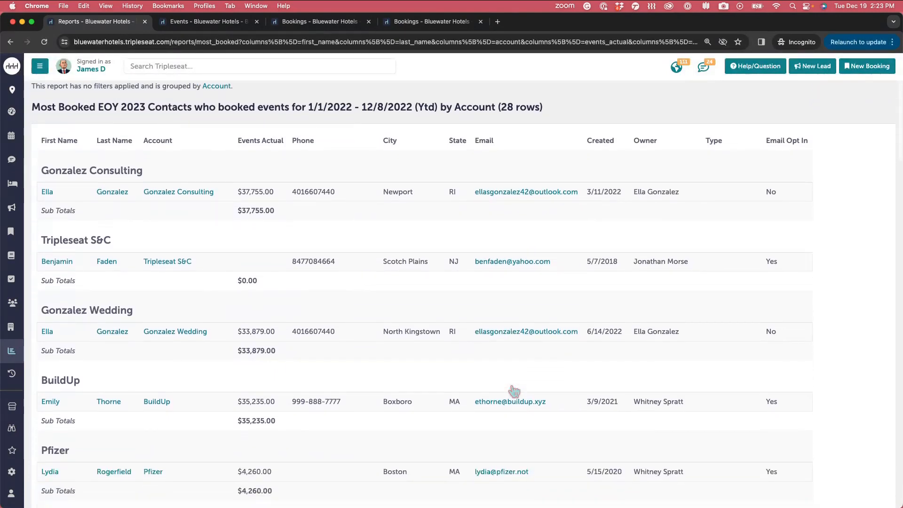
pyautogui.scroll(-2, 514, 390)
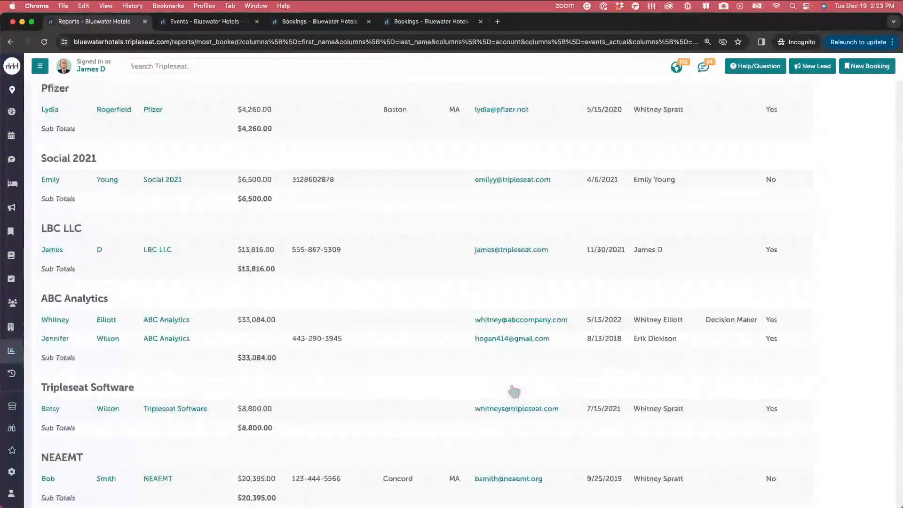
pyautogui.scroll(-2, 514, 391)
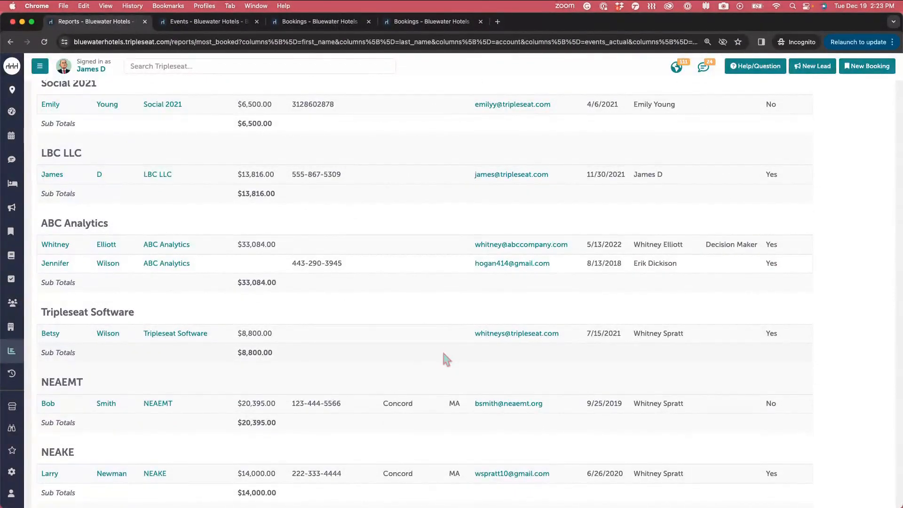
pyautogui.scroll(-2, 443, 355)
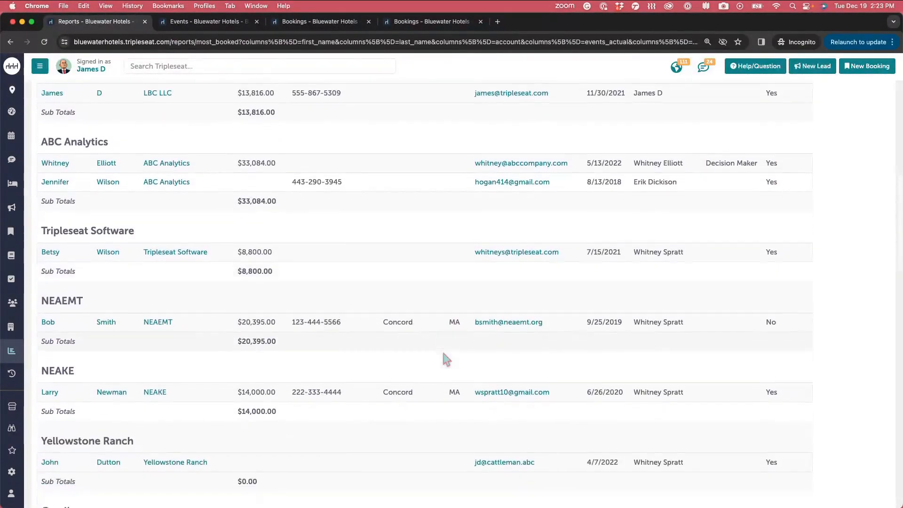
pyautogui.scroll(-5, 443, 355)
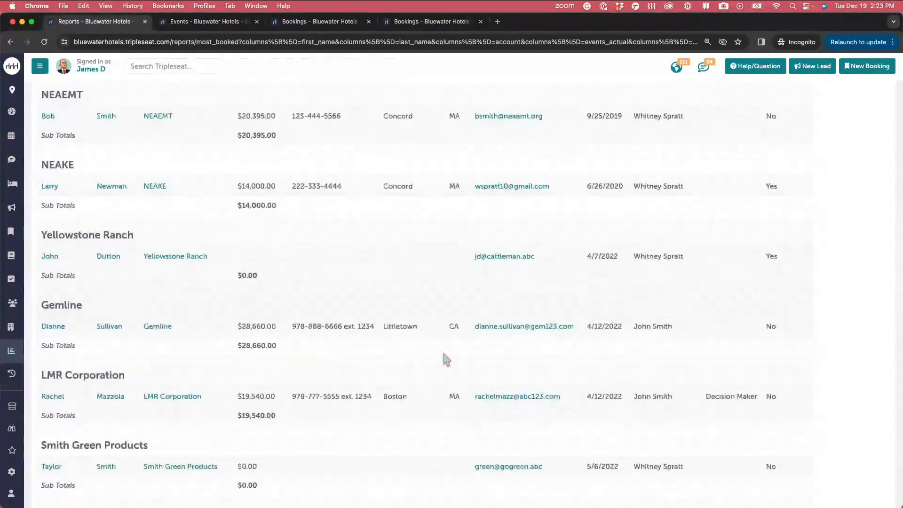
pyautogui.scroll(-3, 443, 353)
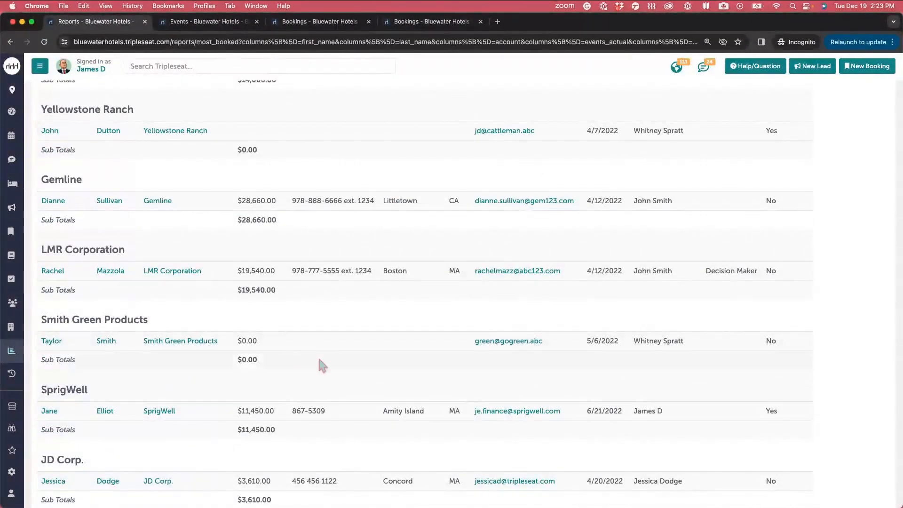
pyautogui.scroll(-4, 395, 383)
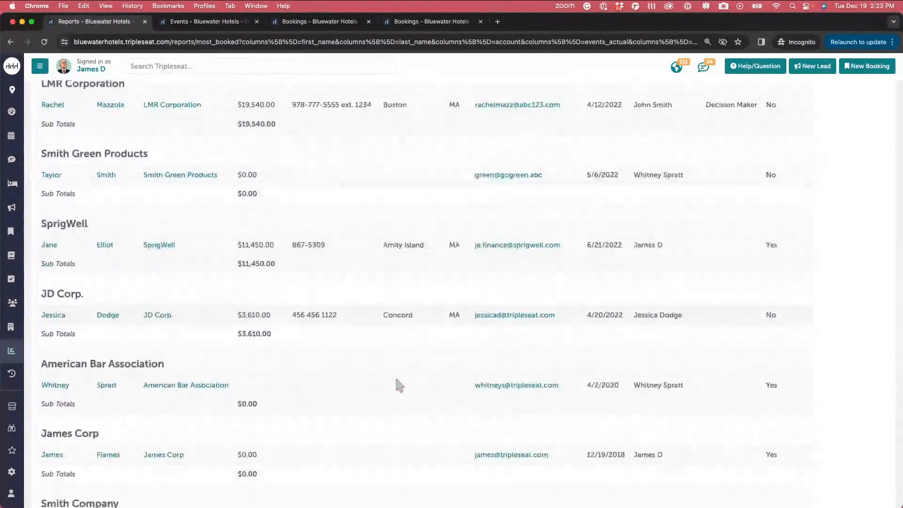
pyautogui.scroll(-5, 398, 384)
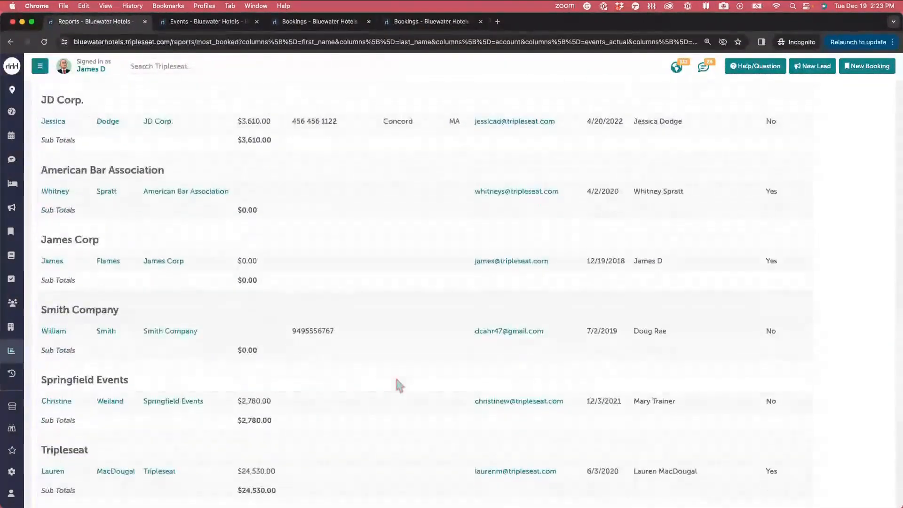
pyautogui.scroll(-3, 399, 385)
pyautogui.scroll(-3, 397, 379)
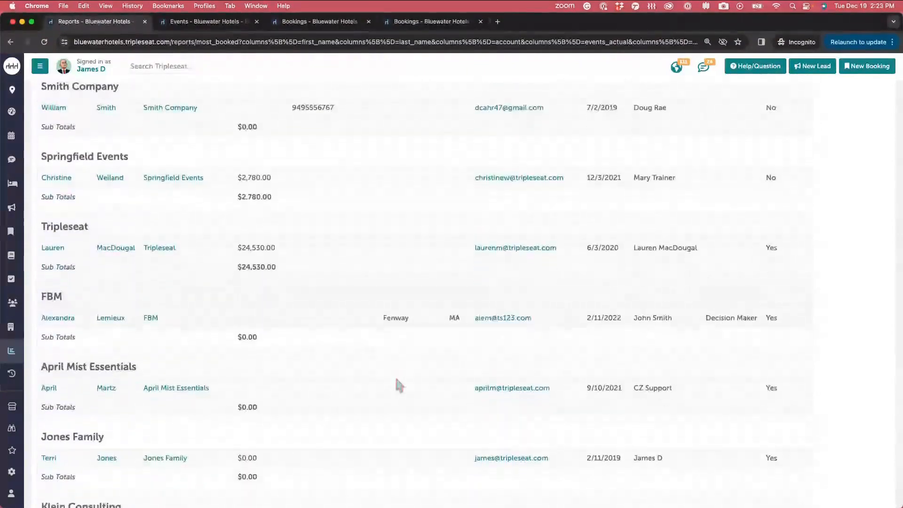
pyautogui.scroll(10, 396, 379)
pyautogui.scroll(15, 397, 380)
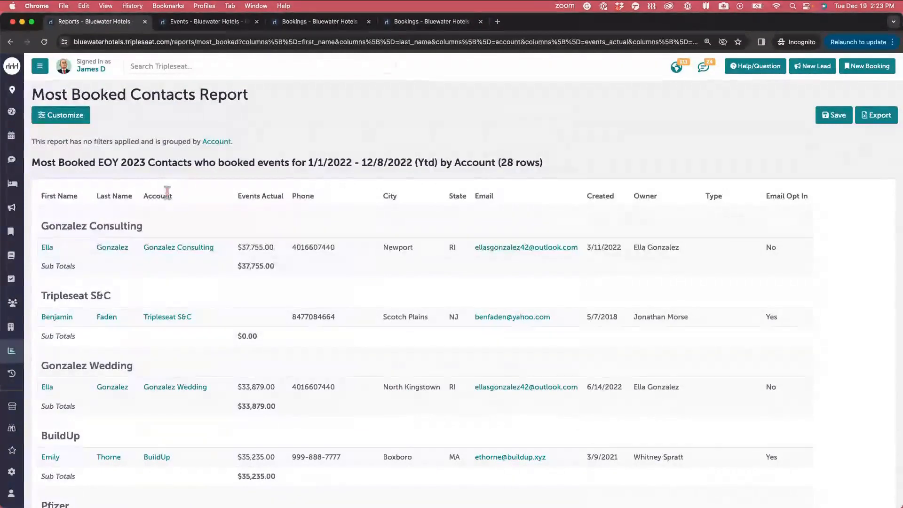
# - Review the Most Booked Contacts Report's grouping, sorting and event filters, and close the customization without changes
pyautogui.click(61, 115)
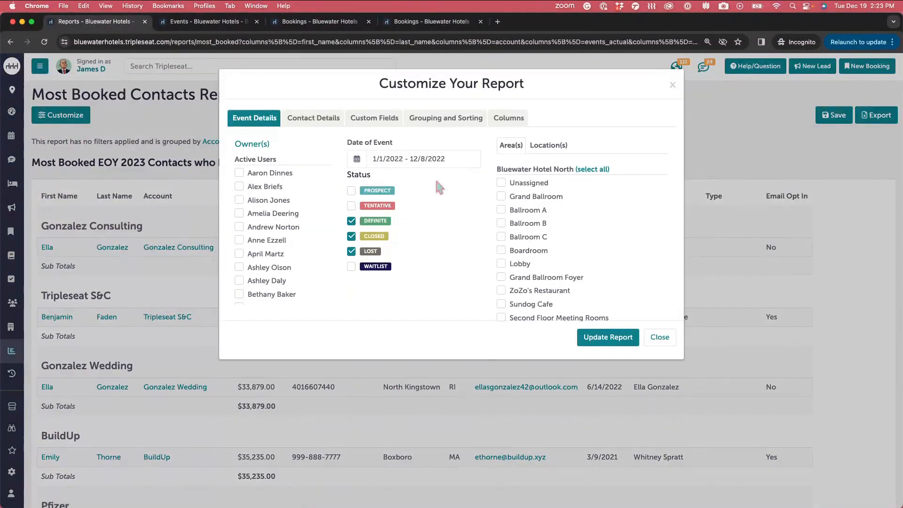
pyautogui.click(442, 121)
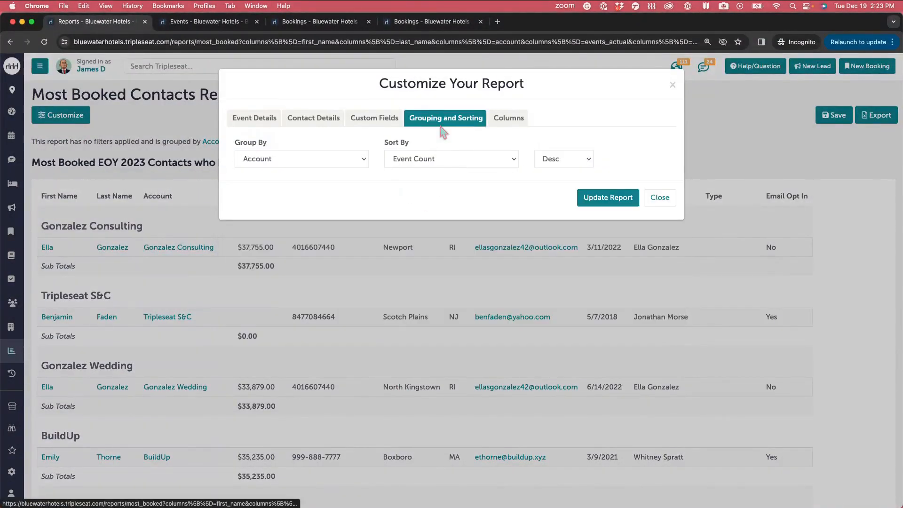
pyautogui.click(301, 162)
pyautogui.click(400, 196)
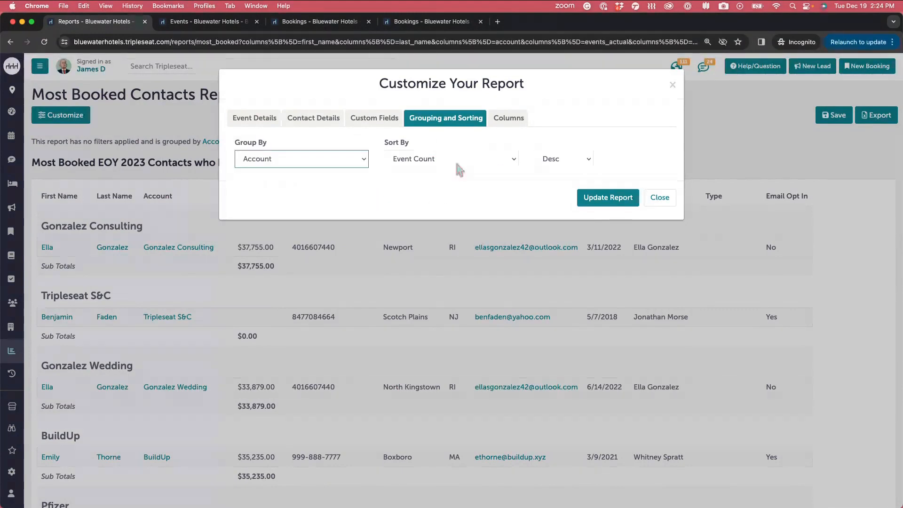
pyautogui.click(260, 121)
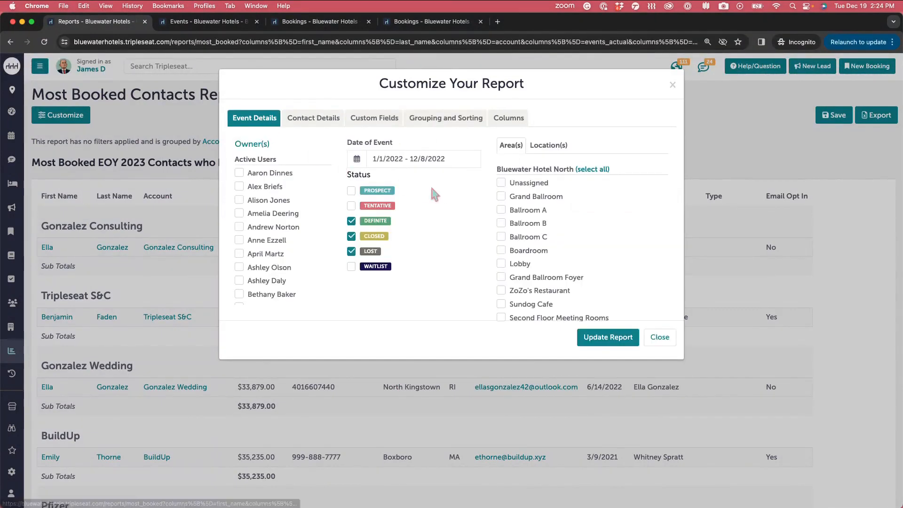
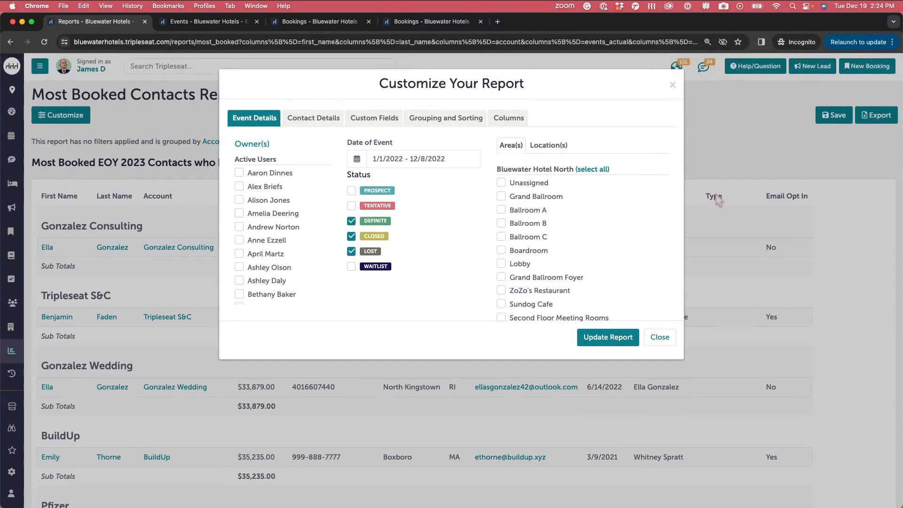
pyautogui.click(673, 85)
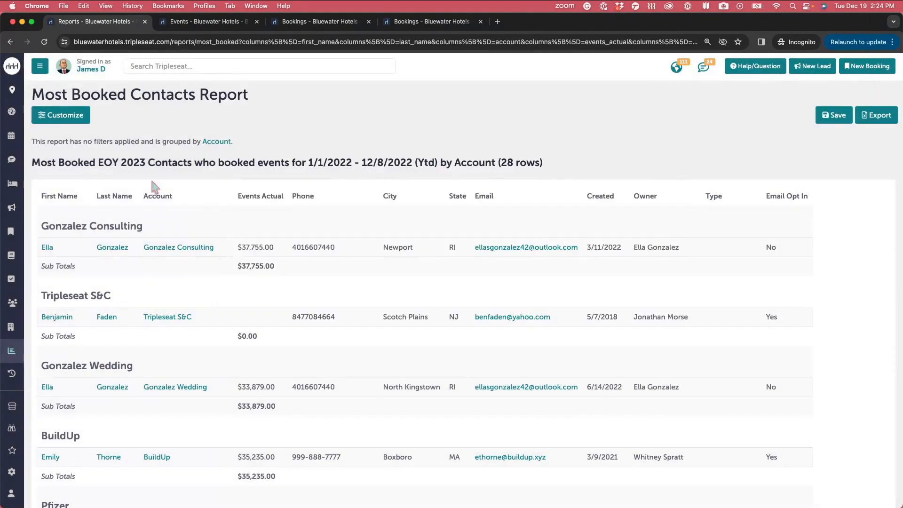
# - Return to the reports overview and open the saved "Whose doing what" report of the Activity Report
pyautogui.click(13, 352)
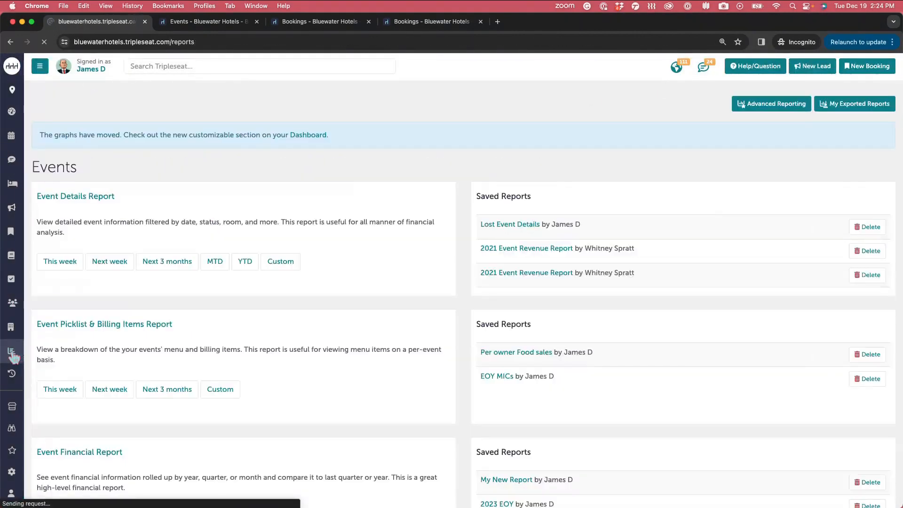
pyautogui.scroll(-5, 361, 399)
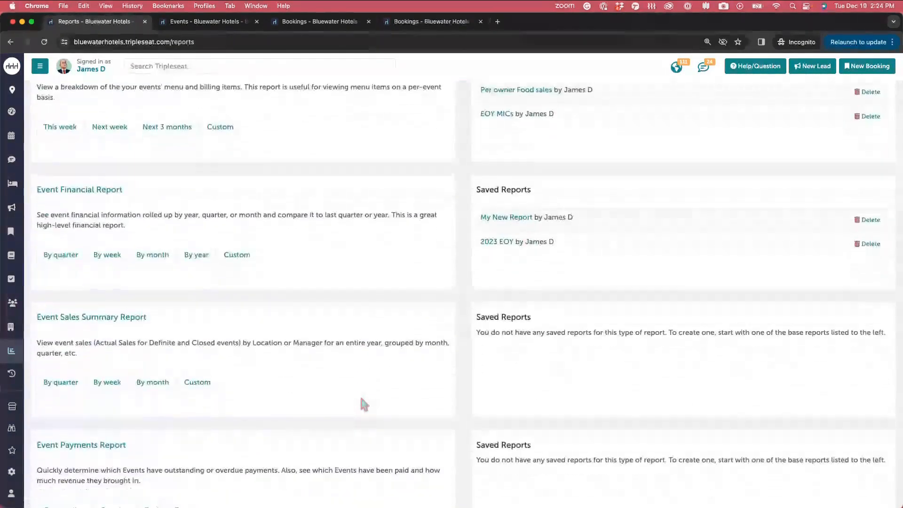
pyautogui.scroll(-8, 361, 399)
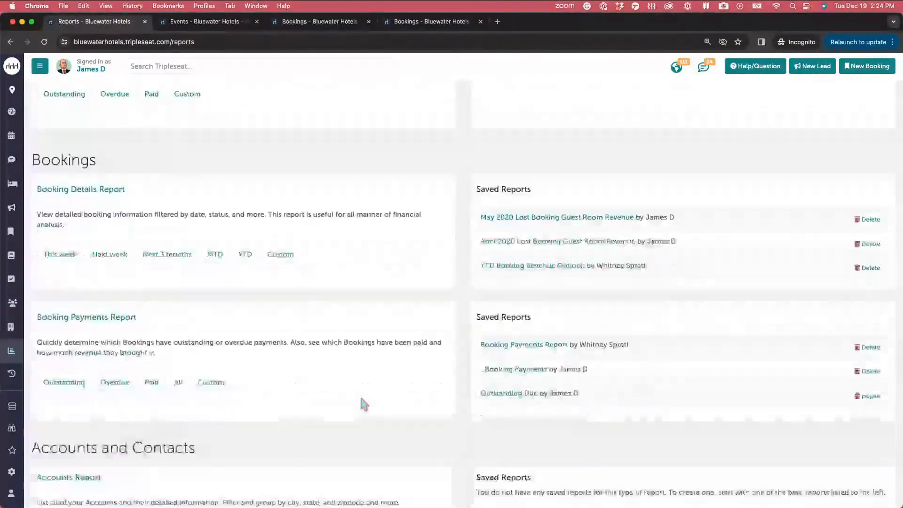
pyautogui.scroll(-10, 362, 404)
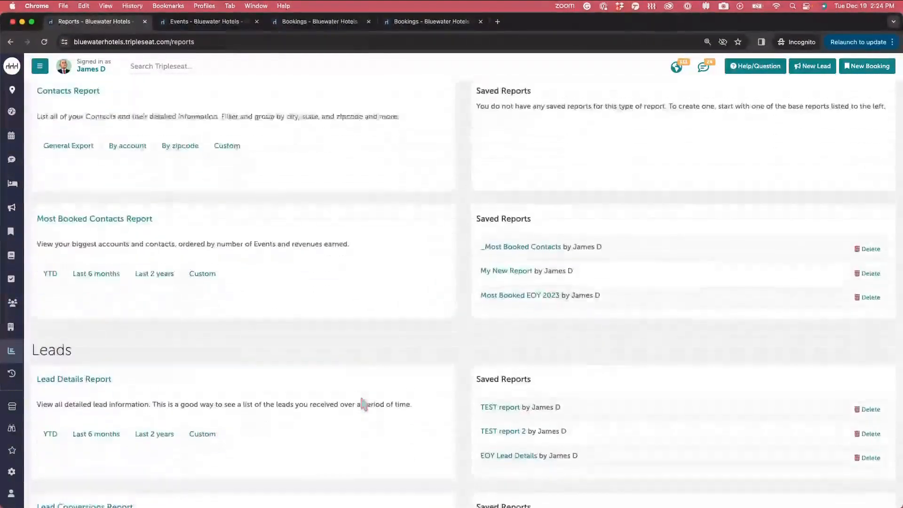
pyautogui.scroll(-7, 363, 403)
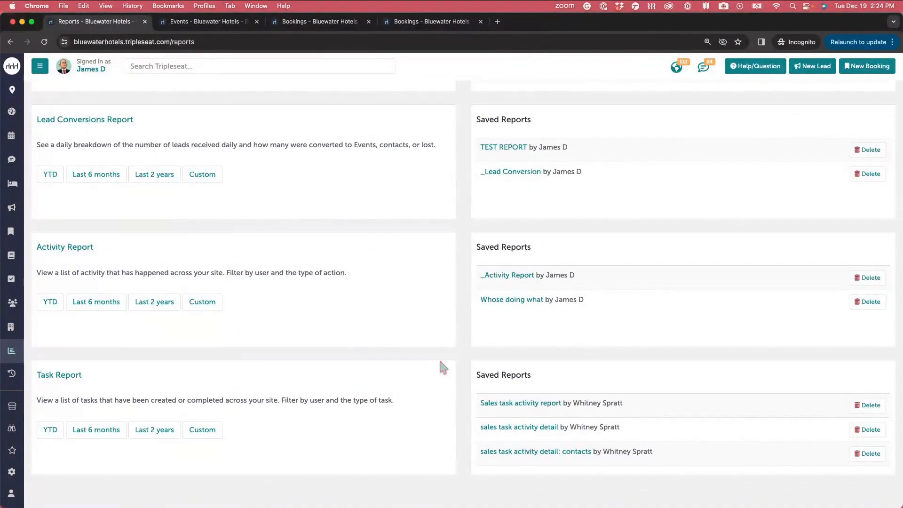
pyautogui.click(514, 301)
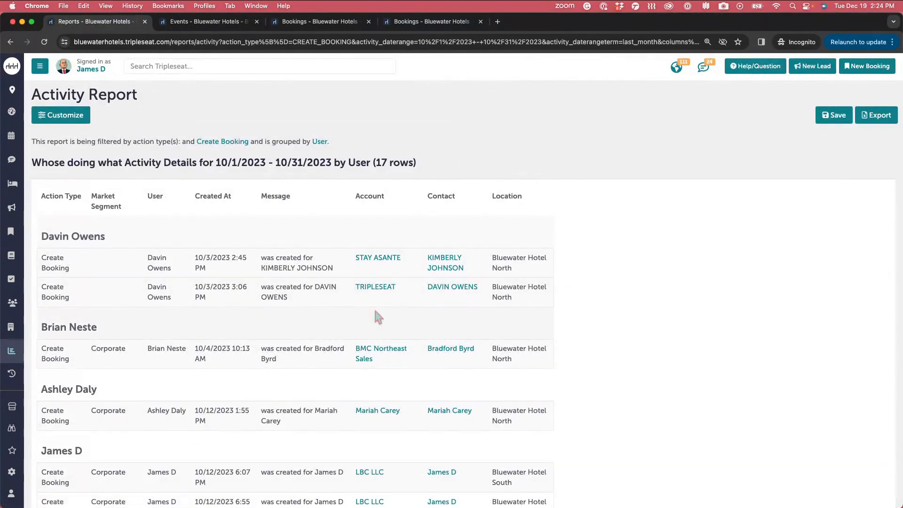
# - Review the Activity Report's booking creation entries grouped by user
pyautogui.scroll(-3, 376, 312)
pyautogui.scroll(-4, 375, 312)
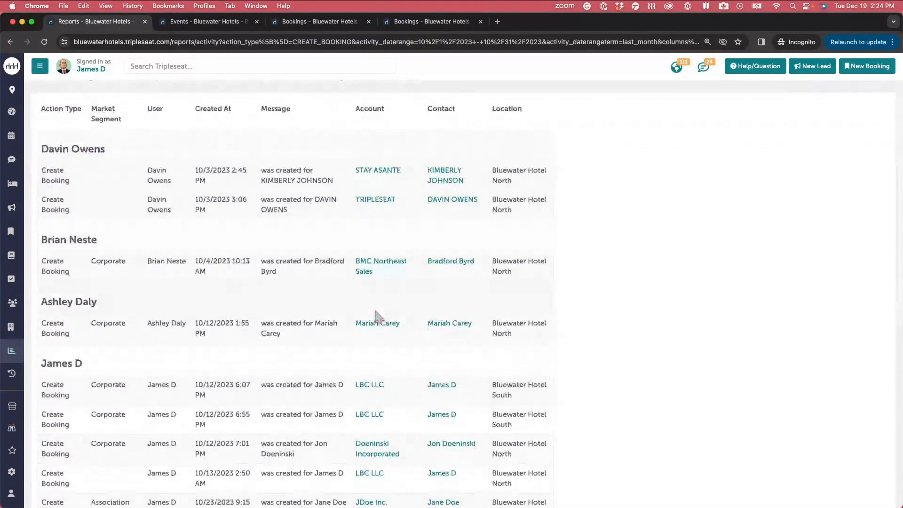
pyautogui.scroll(-1, 379, 317)
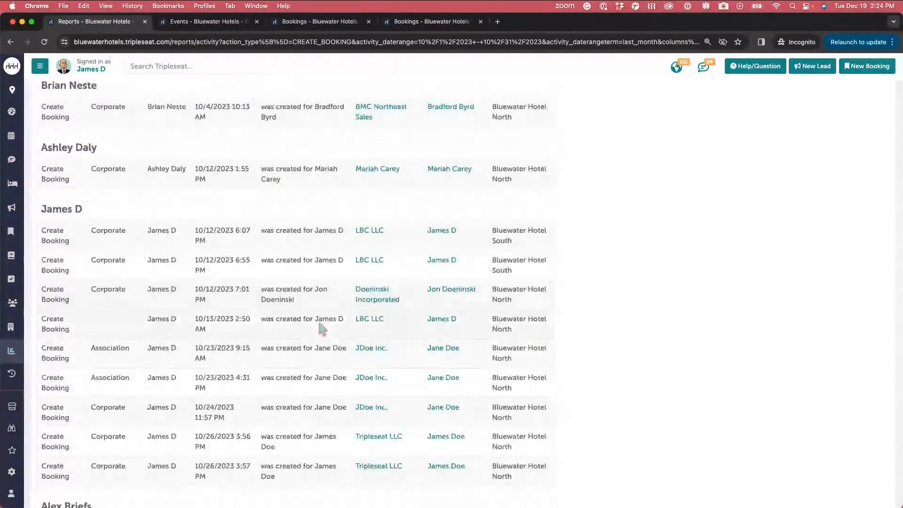
pyautogui.scroll(3, 321, 328)
pyautogui.scroll(4, 320, 328)
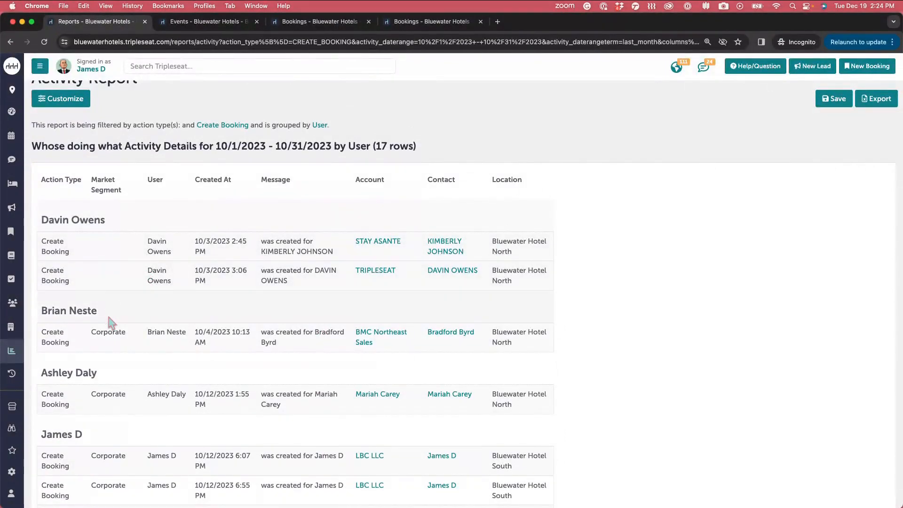
# - Set the Activity Report's date of activity to Year To Date, check its grouping and column settings, and update the report
pyautogui.click(65, 99)
pyautogui.click(310, 160)
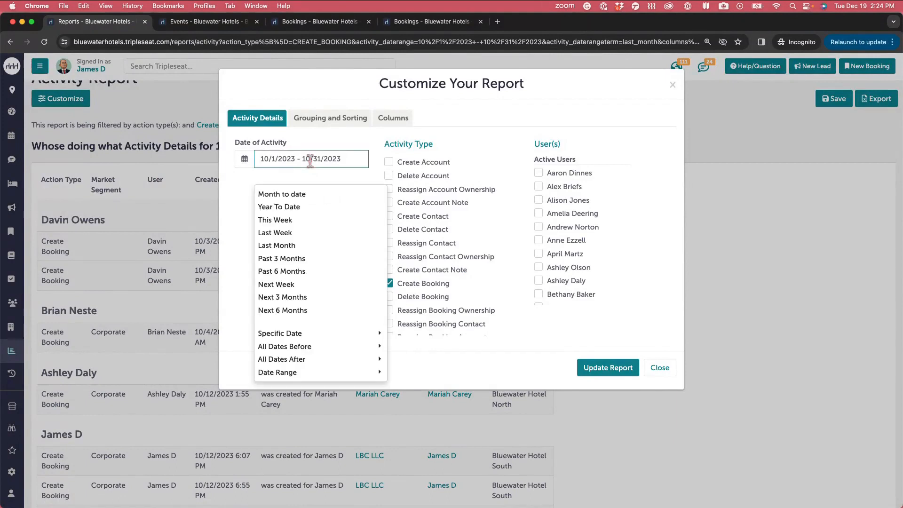
pyautogui.click(326, 208)
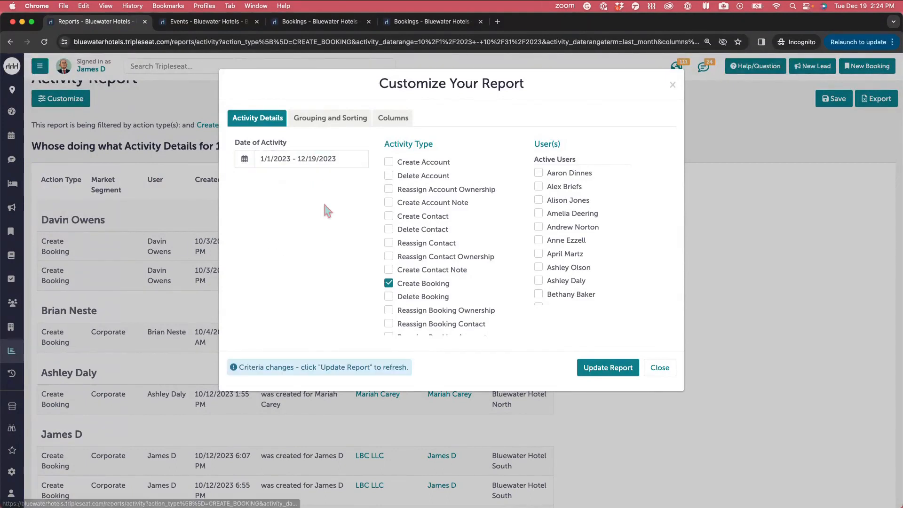
pyautogui.click(332, 119)
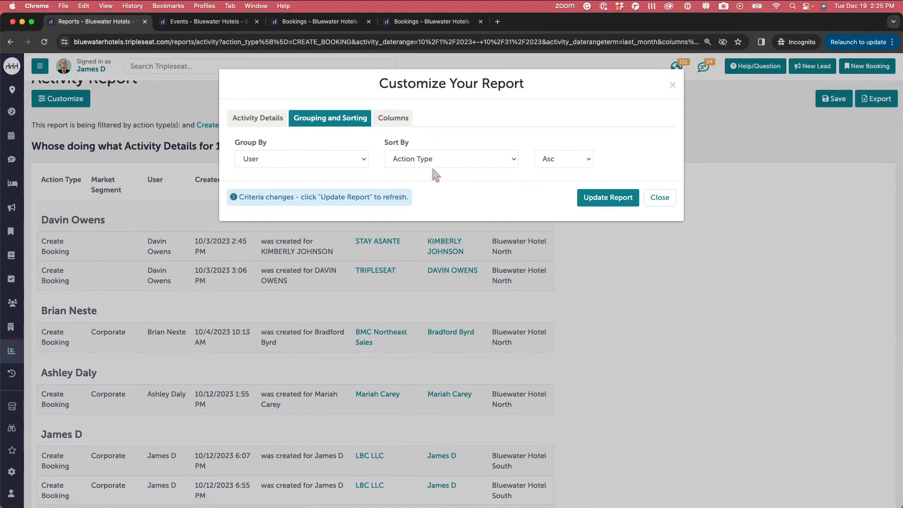
pyautogui.click(404, 123)
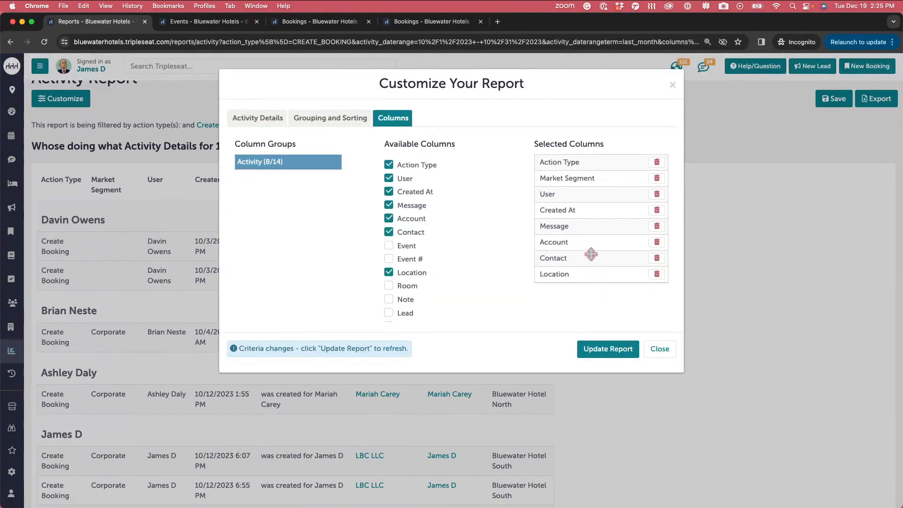
pyautogui.click(607, 351)
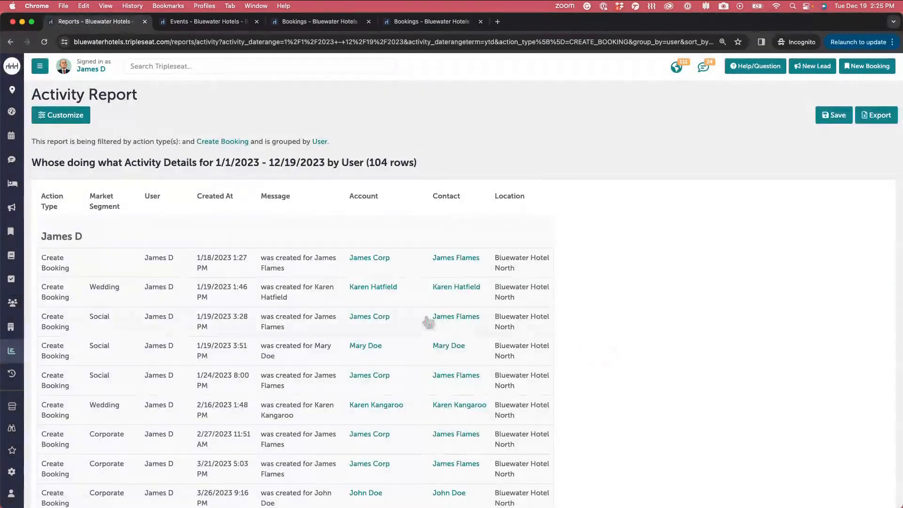
# - Examine the year-to-date booking creation entries under each user and return to the beginning of the report
pyautogui.scroll(-3, 79, 282)
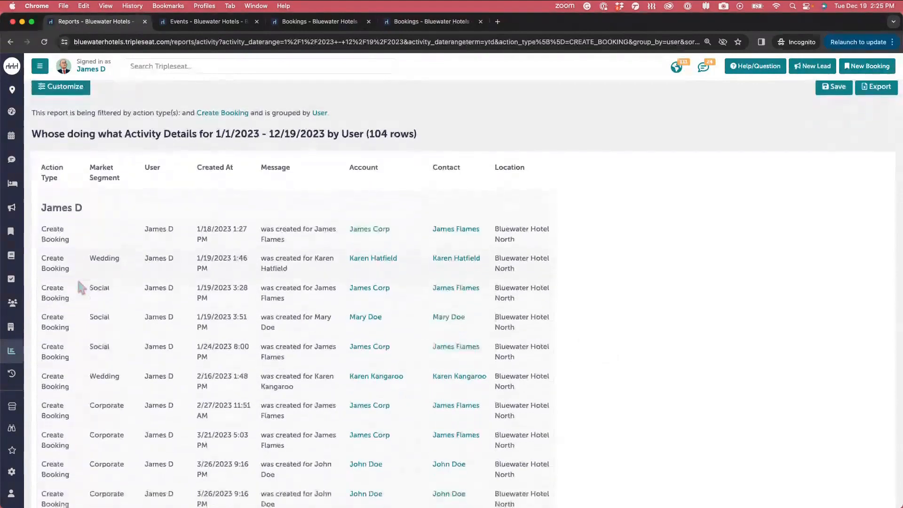
pyautogui.scroll(-15, 79, 284)
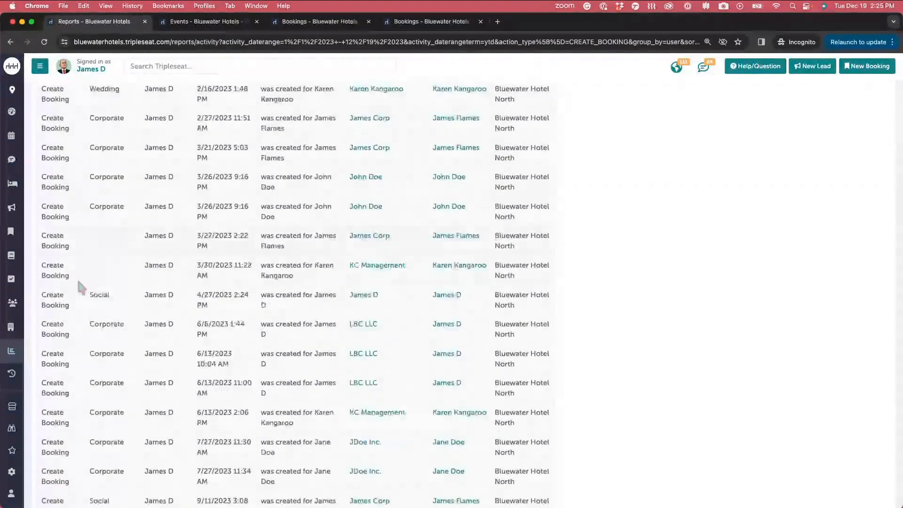
pyautogui.scroll(-12, 79, 282)
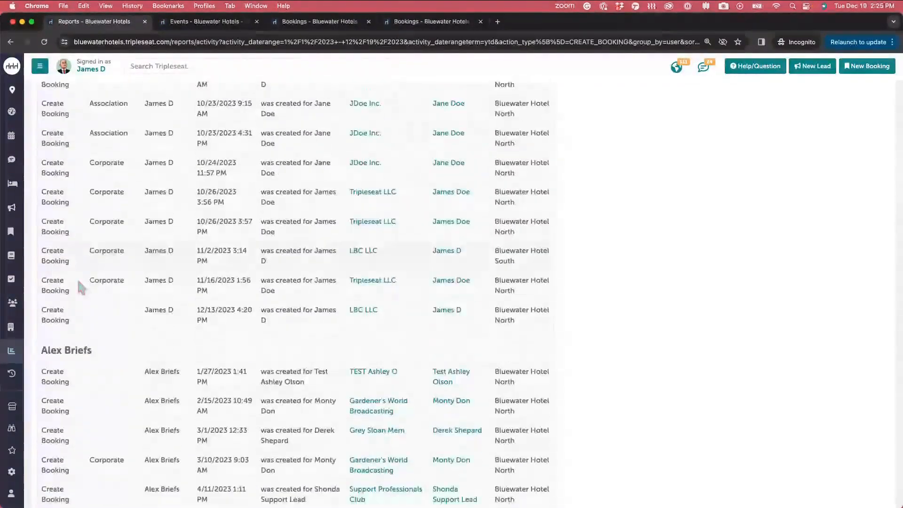
pyautogui.scroll(-15, 81, 288)
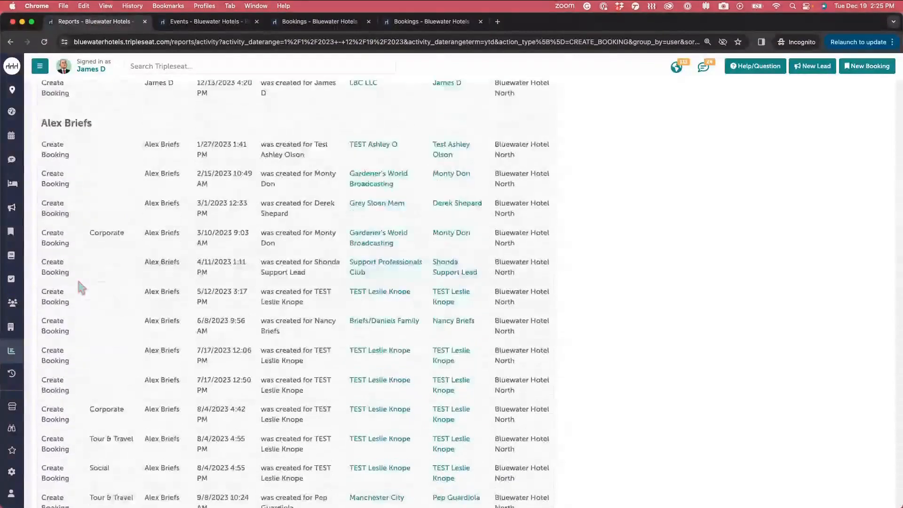
pyautogui.scroll(-7, 78, 281)
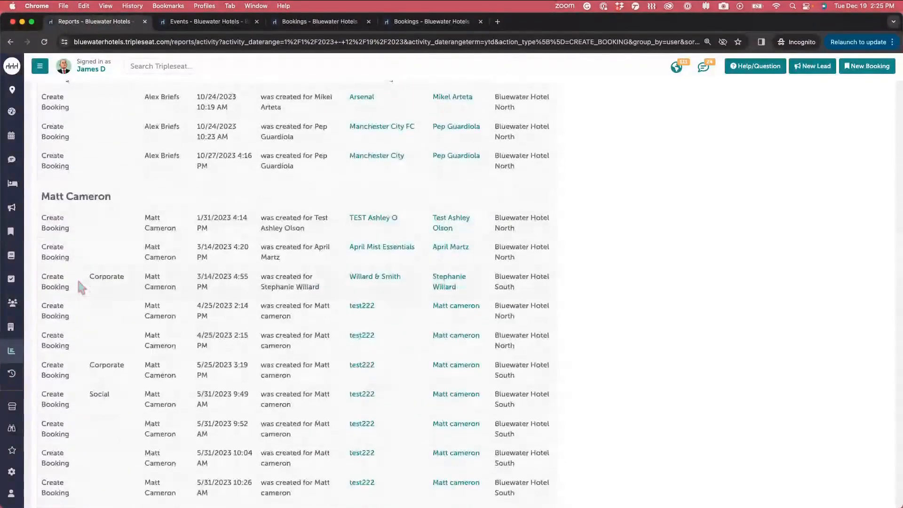
pyautogui.scroll(20, 80, 286)
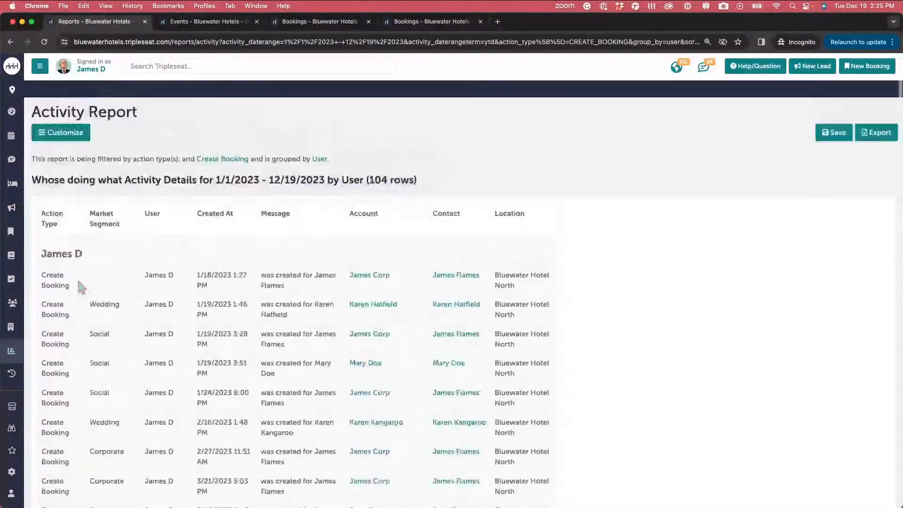
# - Remove the Create Booking activity filter, group the Activity Report by Action Type, and update the report
pyautogui.click(68, 117)
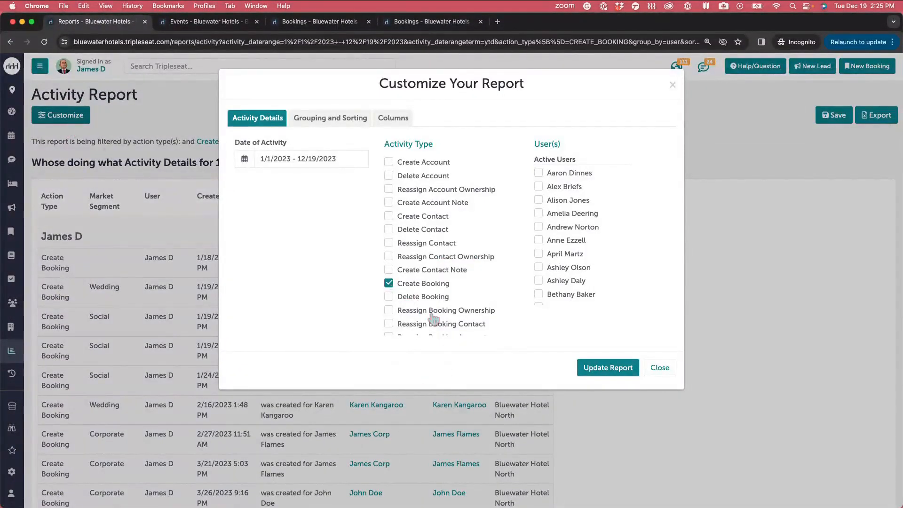
pyautogui.click(389, 285)
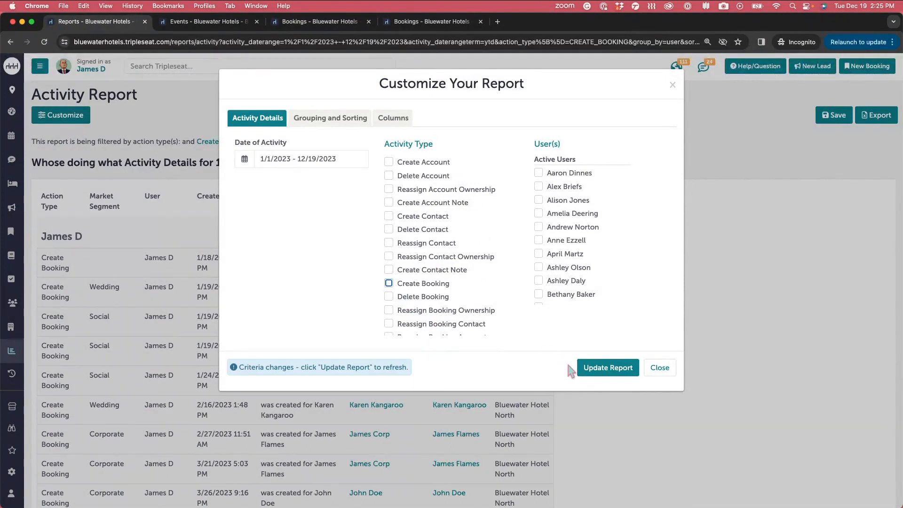
pyautogui.click(336, 119)
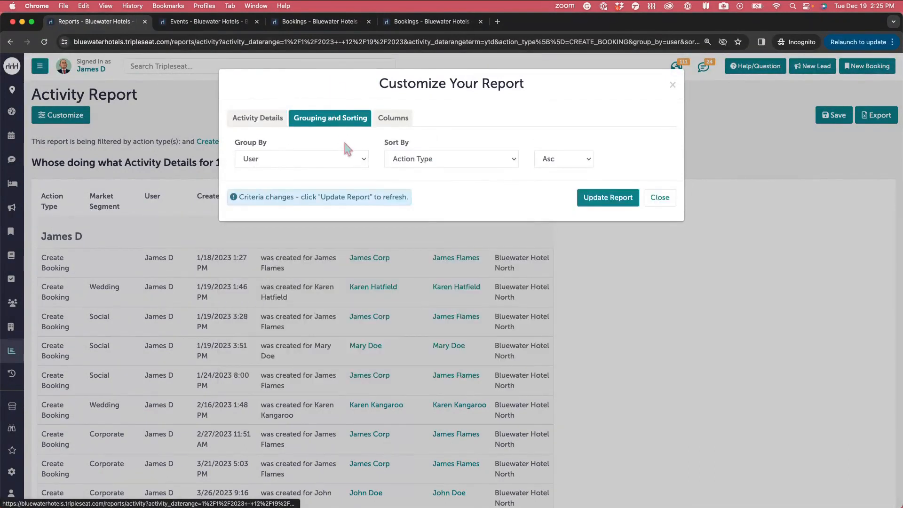
pyautogui.click(359, 161)
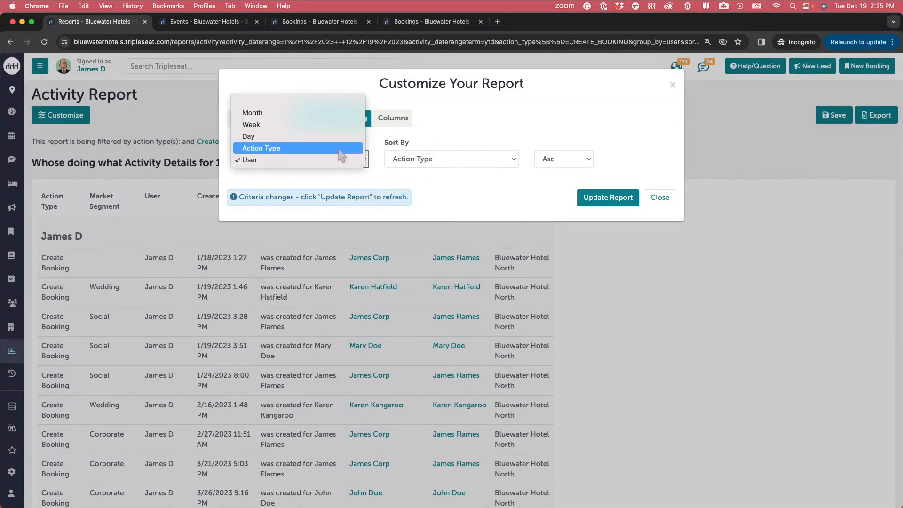
pyautogui.click(339, 149)
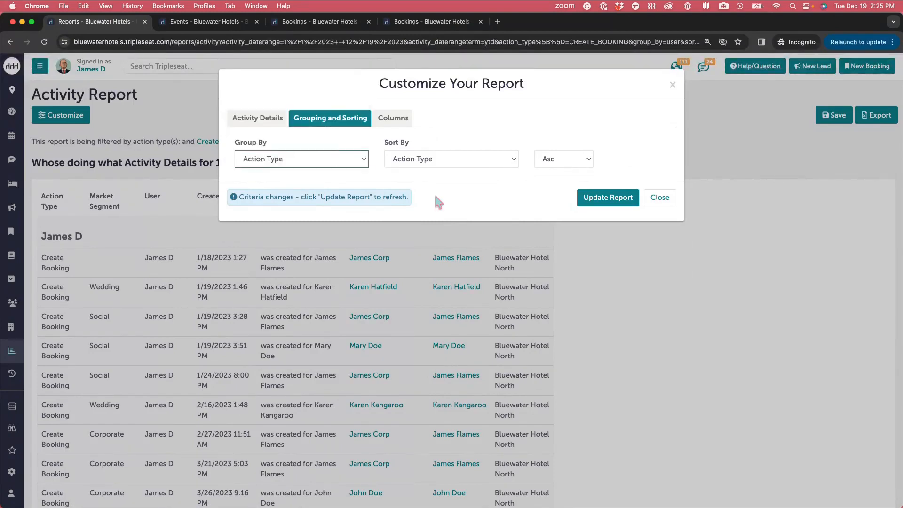
pyautogui.click(605, 204)
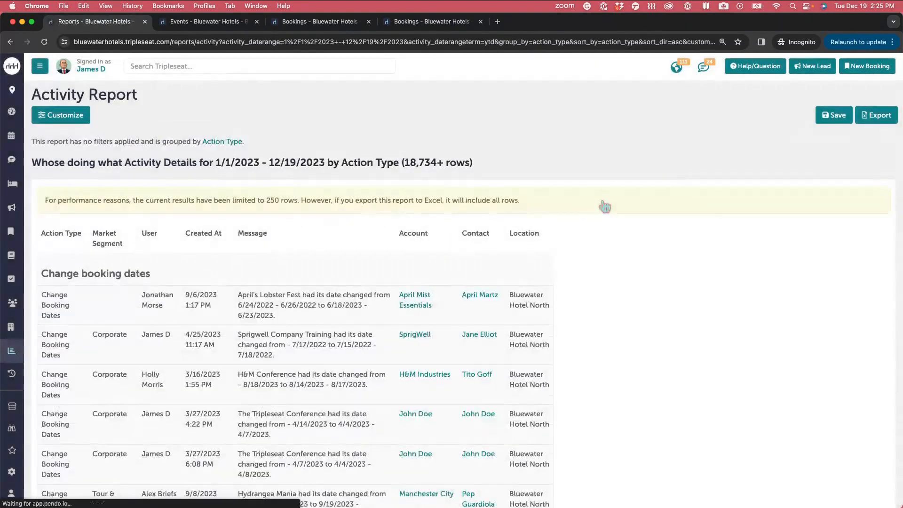
# - Examine the activity entries grouped by action type, including booking date and event datetime changes, and return to the beginning
pyautogui.scroll(-5, 460, 281)
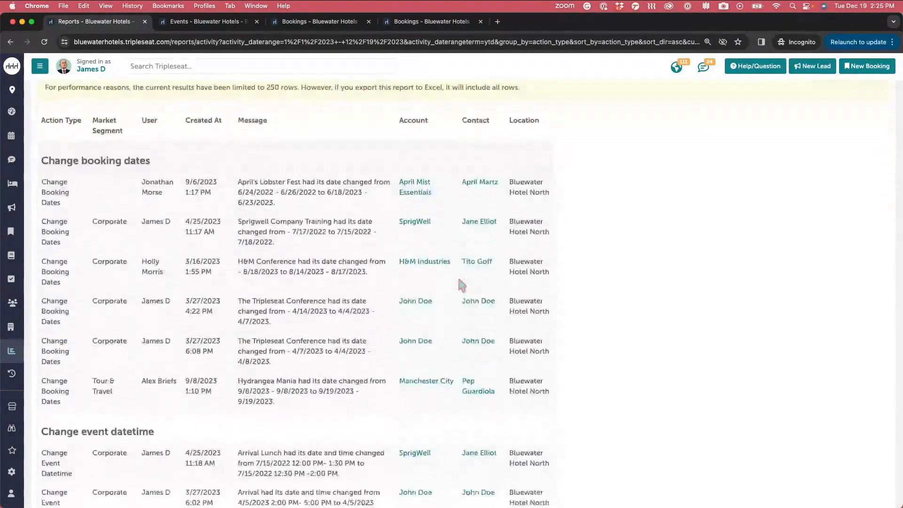
pyautogui.scroll(3, 461, 284)
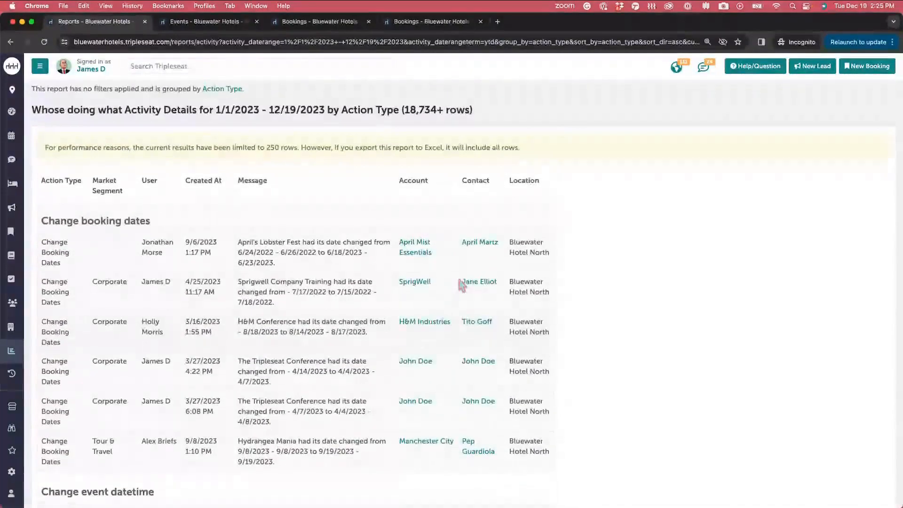
pyautogui.scroll(-5, 461, 285)
pyautogui.scroll(-15, 461, 284)
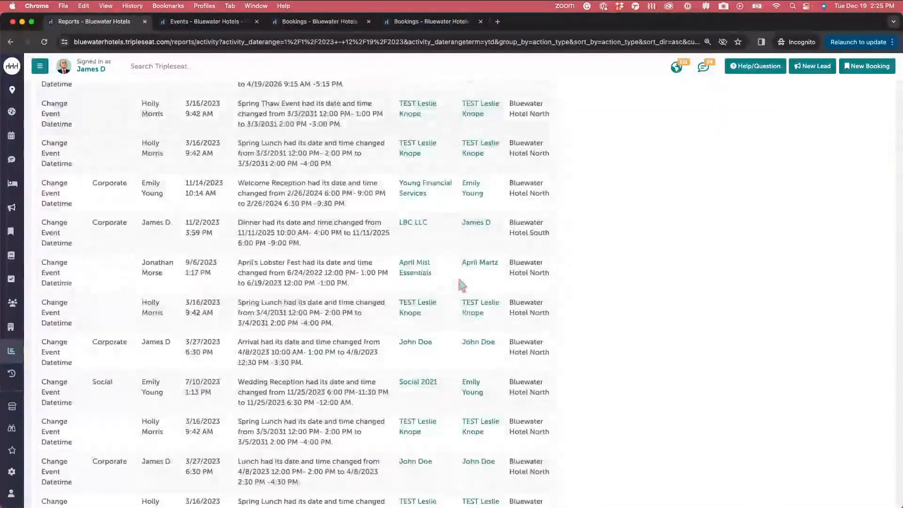
pyautogui.scroll(20, 461, 285)
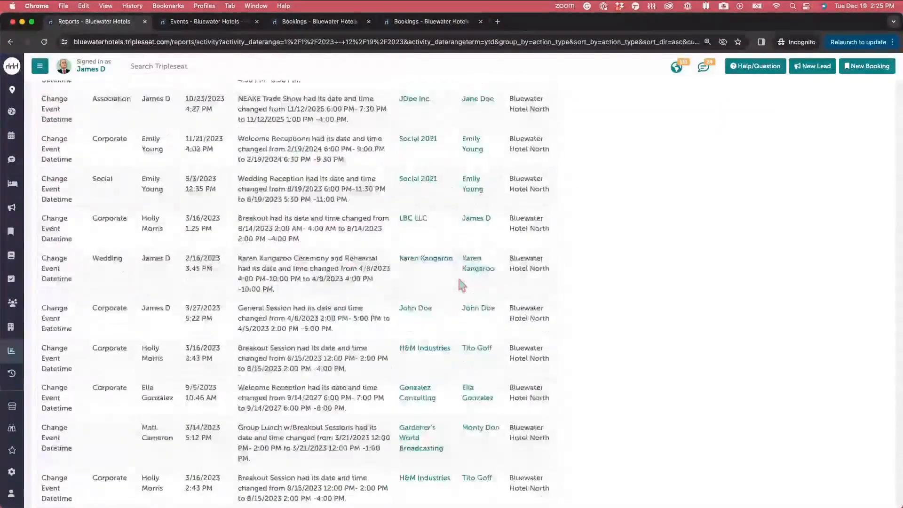
# - Filter the Activity Report to the Create Account and Create Contact activity types
pyautogui.click(66, 119)
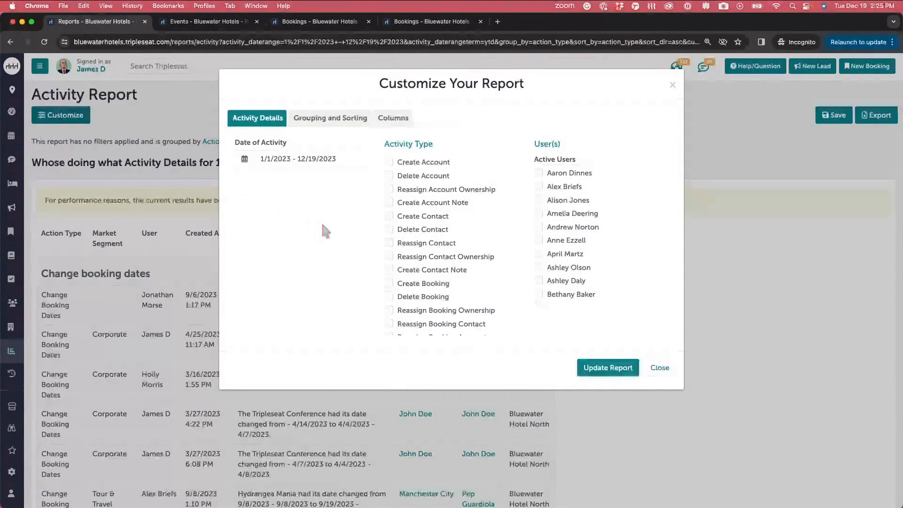
pyautogui.click(353, 126)
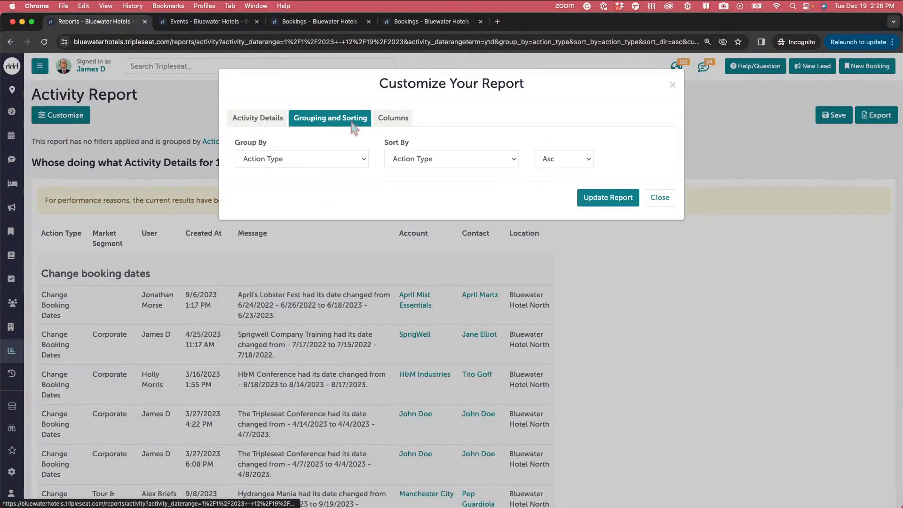
pyautogui.click(255, 124)
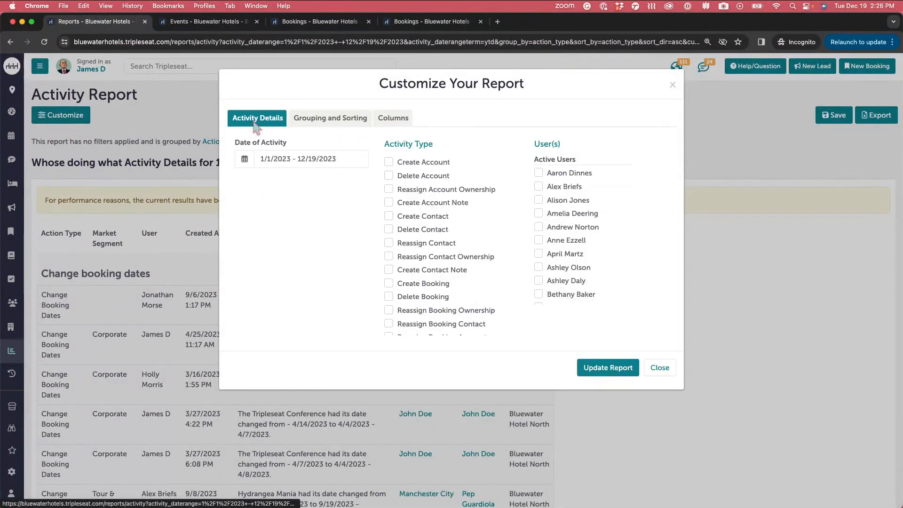
pyautogui.click(389, 217)
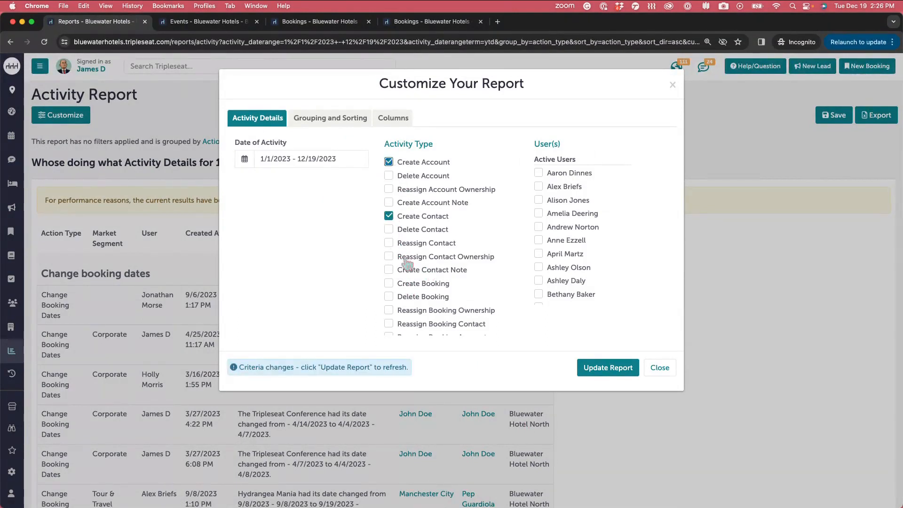
pyautogui.scroll(-2, 405, 261)
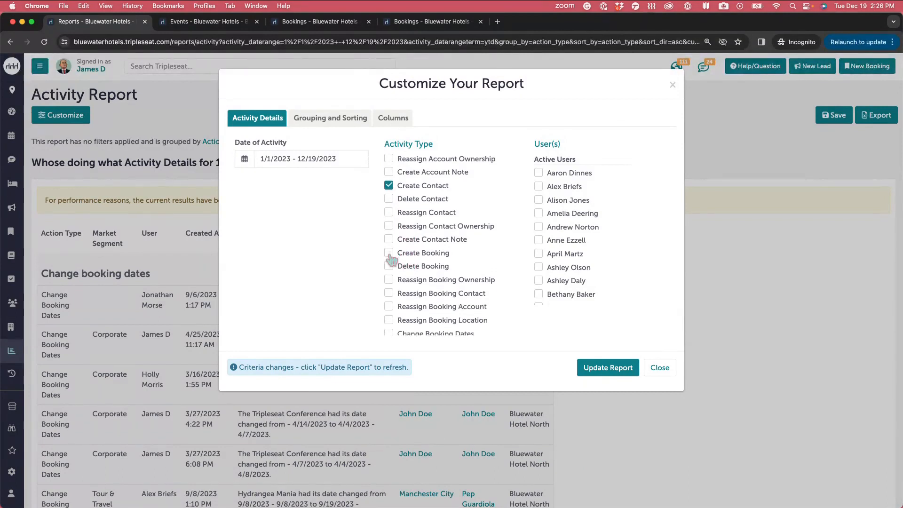
# - Add Create Booking to the activity types filtered in the Activity Report and update the report
pyautogui.scroll(-10, 476, 304)
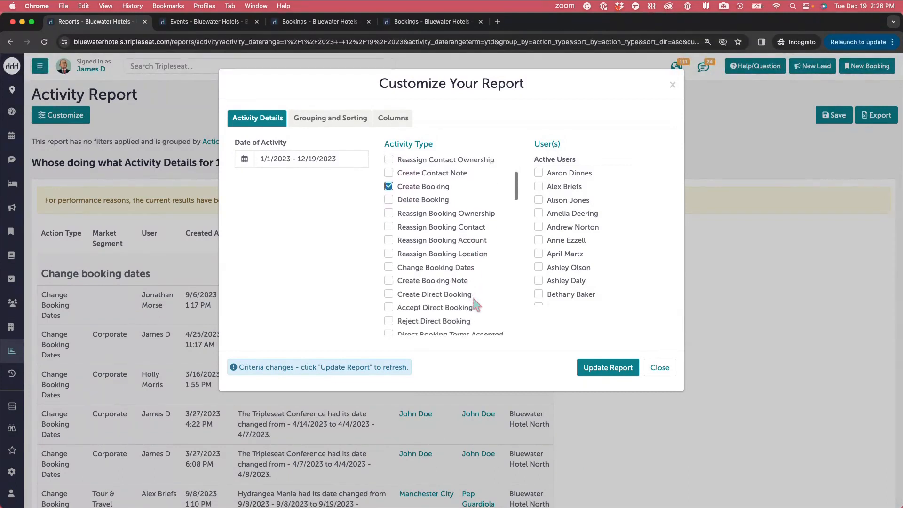
pyautogui.scroll(-10, 476, 303)
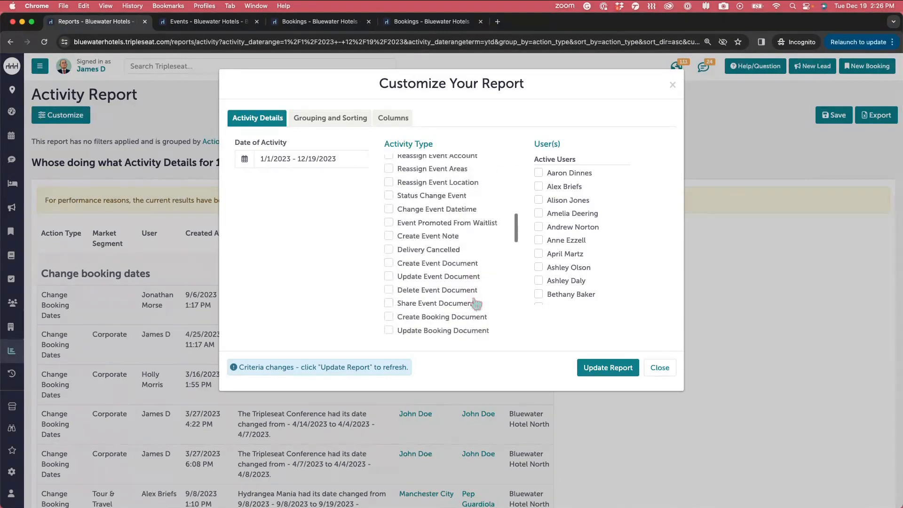
pyautogui.scroll(4, 475, 301)
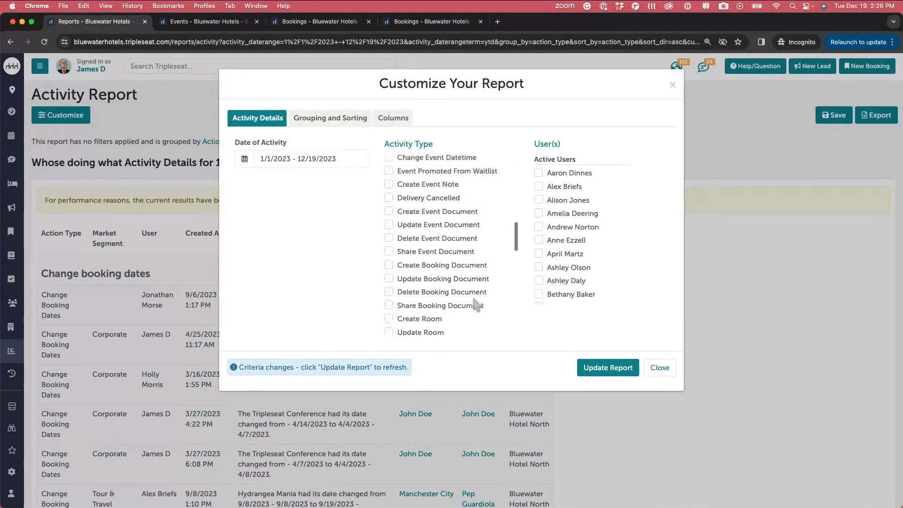
pyautogui.scroll(-3, 475, 301)
pyautogui.scroll(-4, 474, 299)
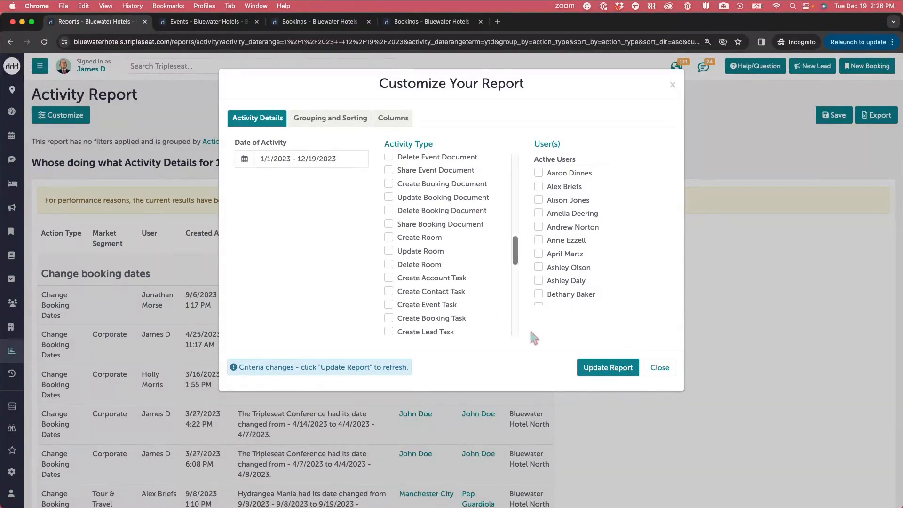
pyautogui.click(606, 369)
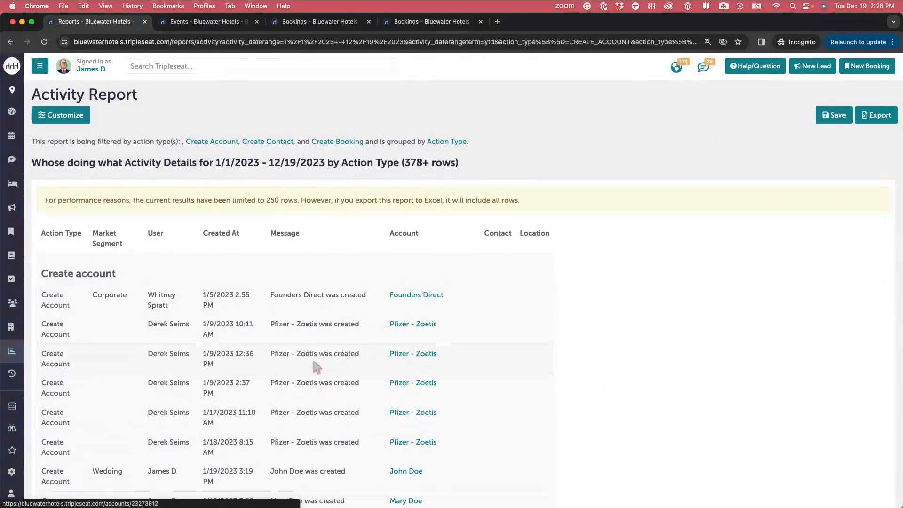
# - Look through the Create Account entries in the filtered Activity Report
pyautogui.scroll(-5, 318, 362)
pyautogui.scroll(-10, 316, 367)
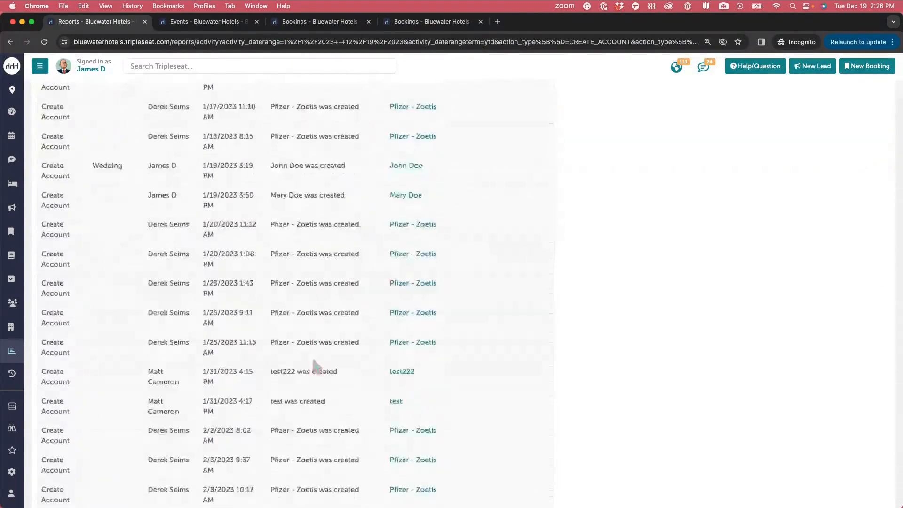
pyautogui.scroll(-10, 314, 367)
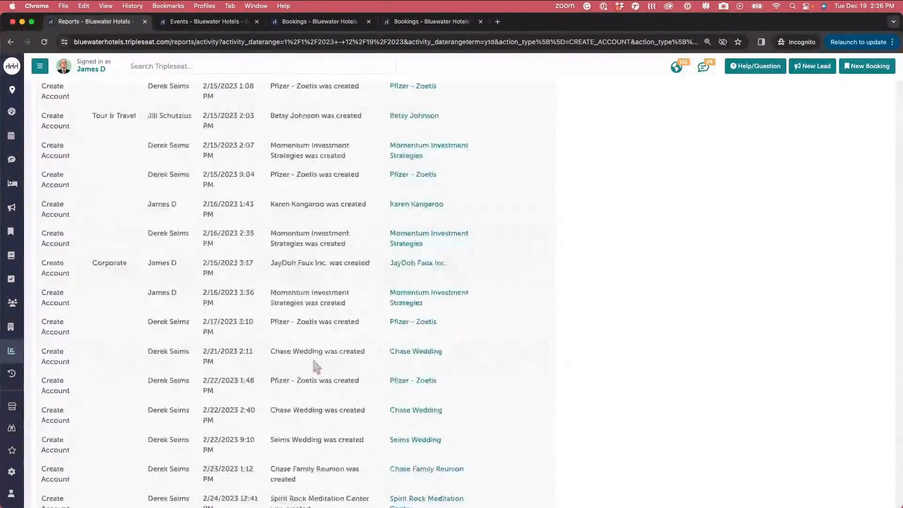
pyautogui.scroll(-15, 315, 366)
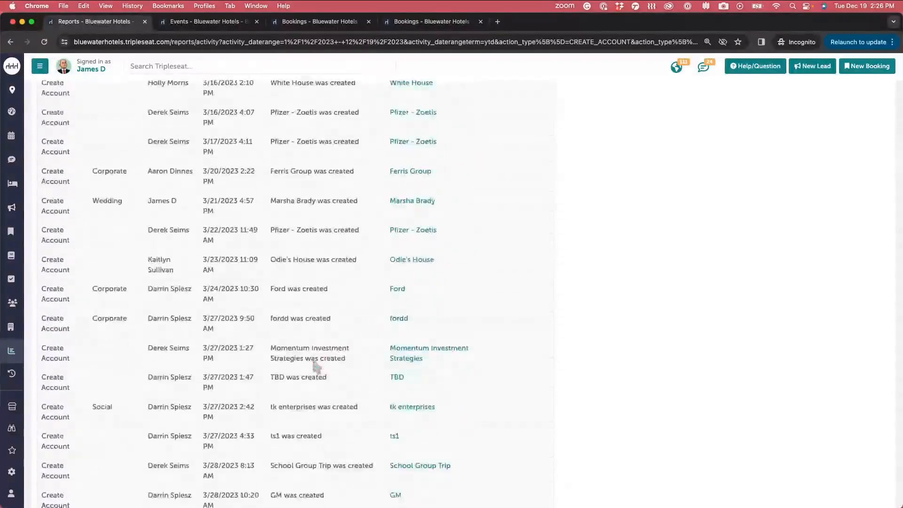
pyautogui.scroll(-15, 316, 367)
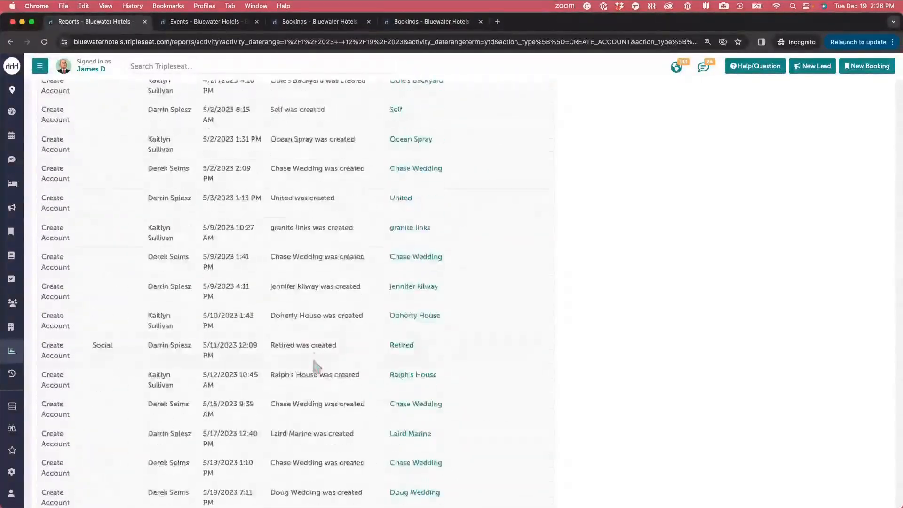
pyautogui.scroll(-15, 316, 366)
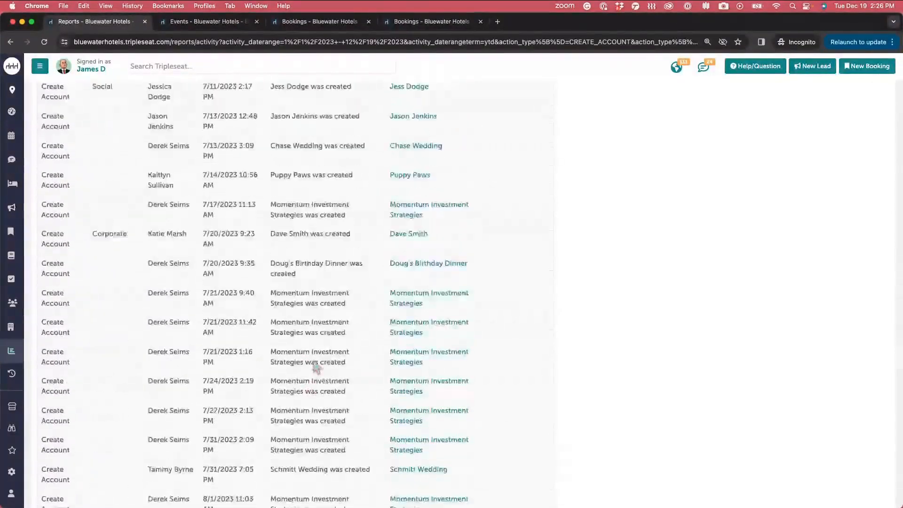
pyautogui.scroll(20, 316, 367)
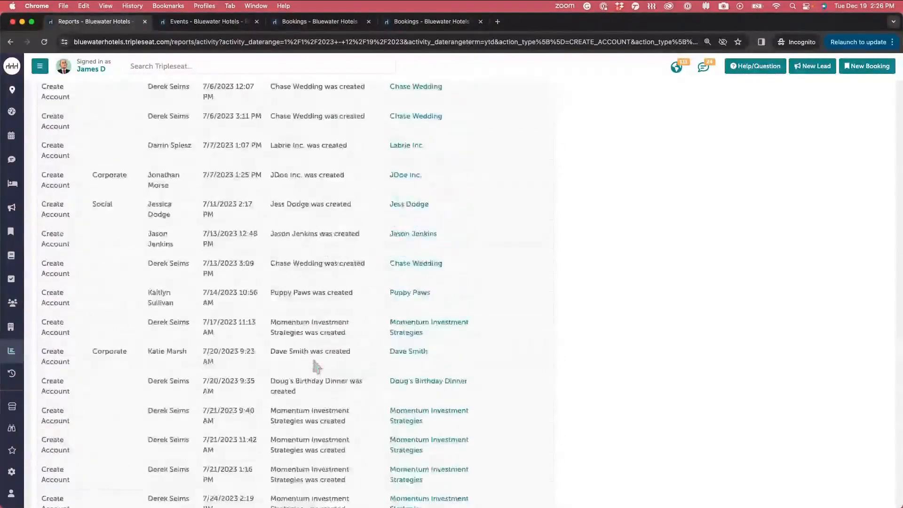
# - Return to the reports overview and open the saved _Task Report to view its task details
pyautogui.click(14, 354)
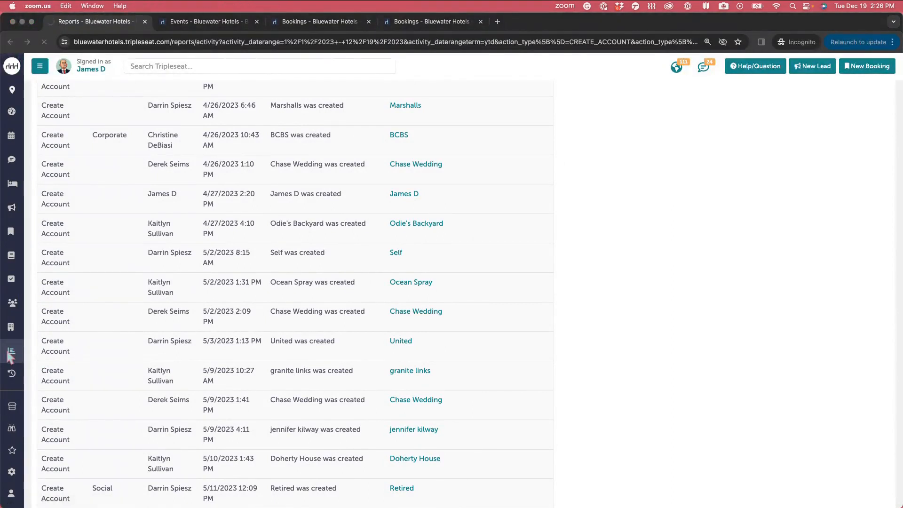
pyautogui.click(9, 352)
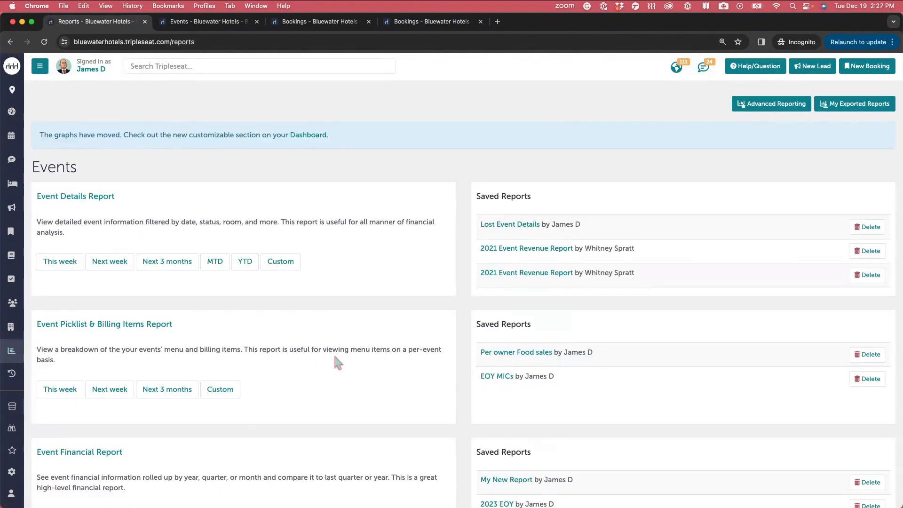
pyautogui.scroll(-20, 334, 357)
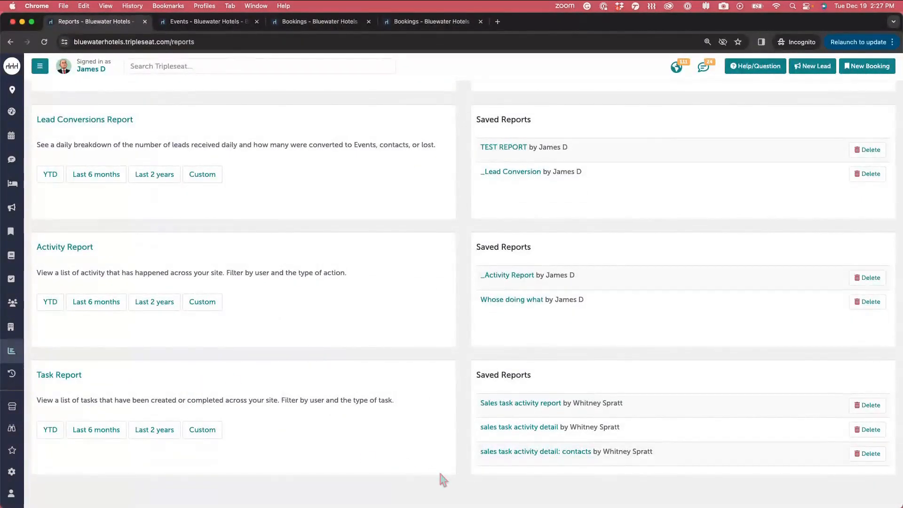
pyautogui.scroll(-2, 506, 450)
pyautogui.click(504, 444)
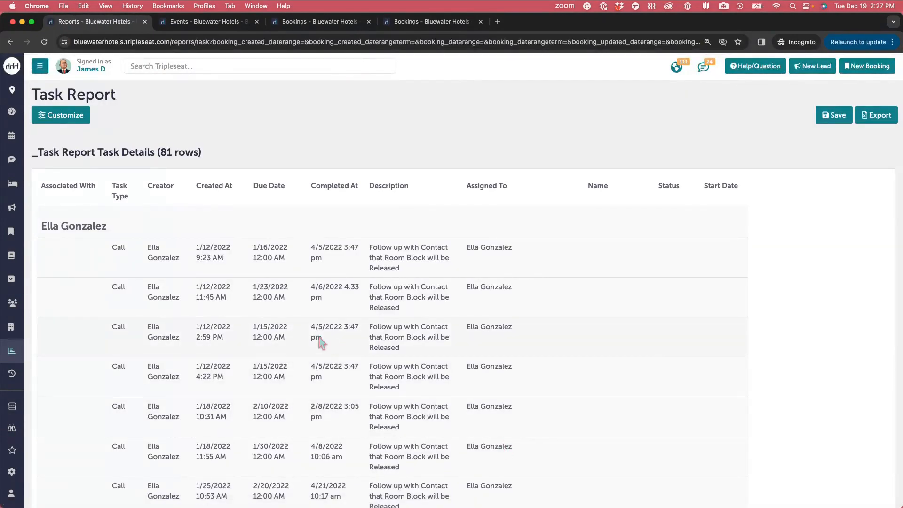
pyautogui.scroll(-3, 320, 342)
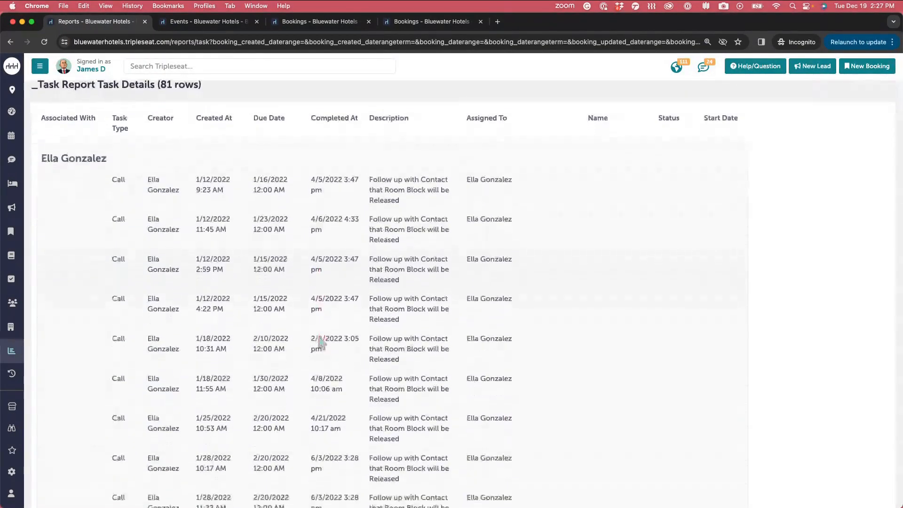
pyautogui.scroll(3, 320, 343)
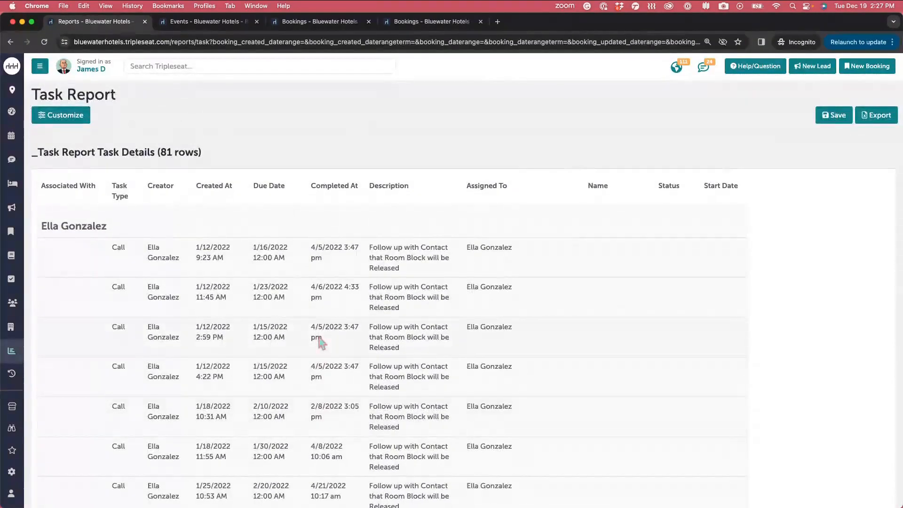
# - Open the Task Report's customization options and view the preset ranges for the completion date
pyautogui.click(73, 121)
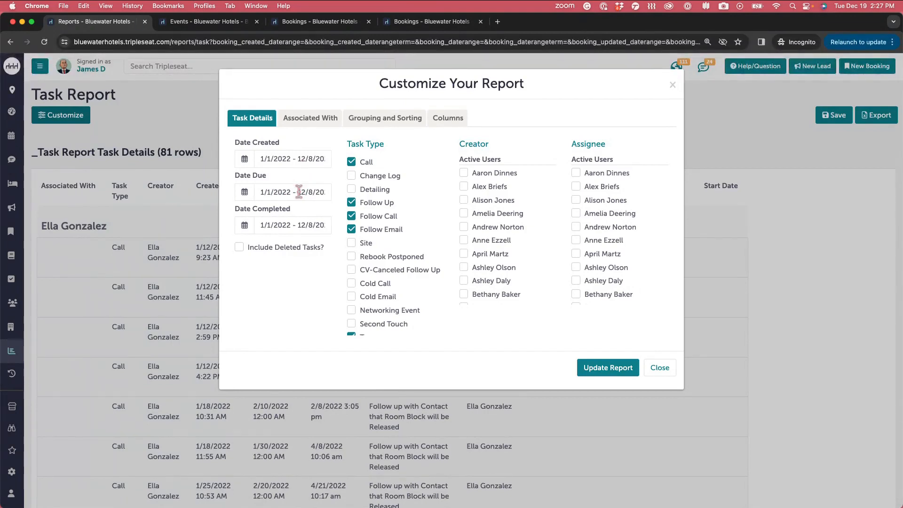
pyautogui.click(297, 224)
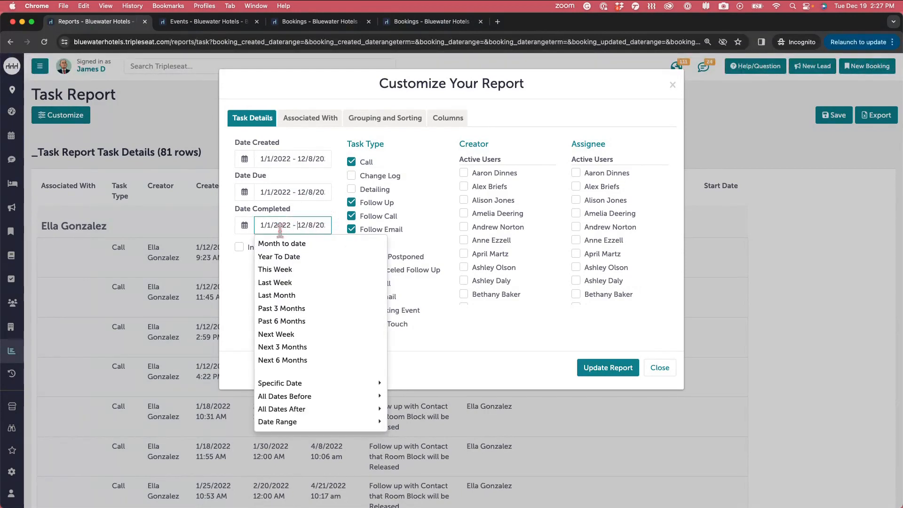
pyautogui.click(417, 179)
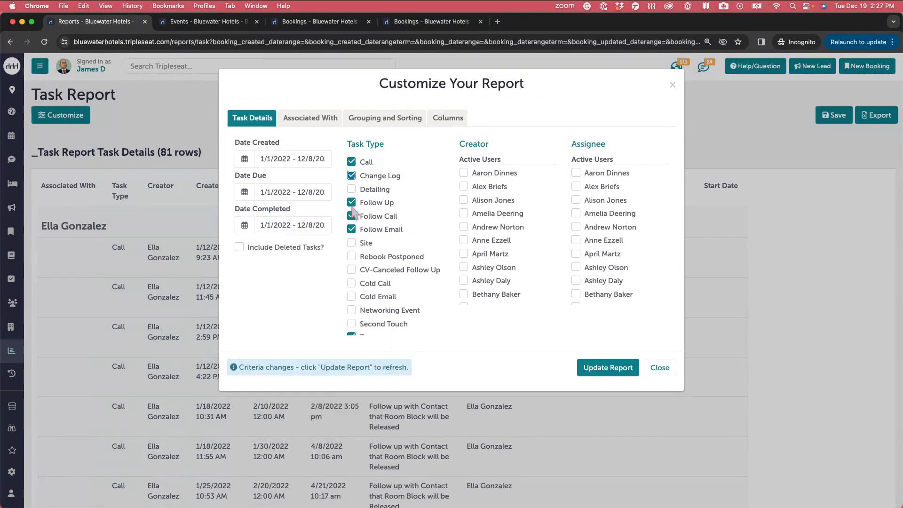
pyautogui.click(351, 175)
# - Add Cold Call and Cold Email to the task types included in the Task Report
pyautogui.scroll(-2, 372, 243)
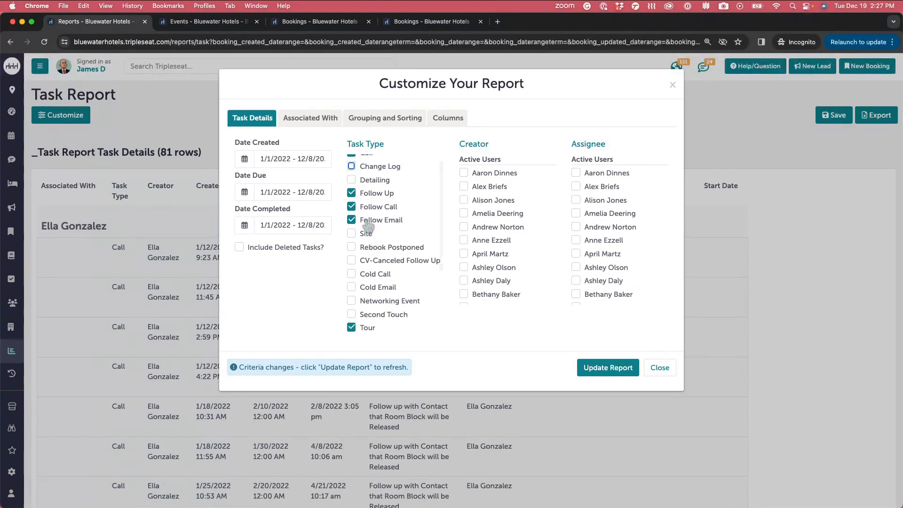
pyautogui.scroll(-3, 366, 306)
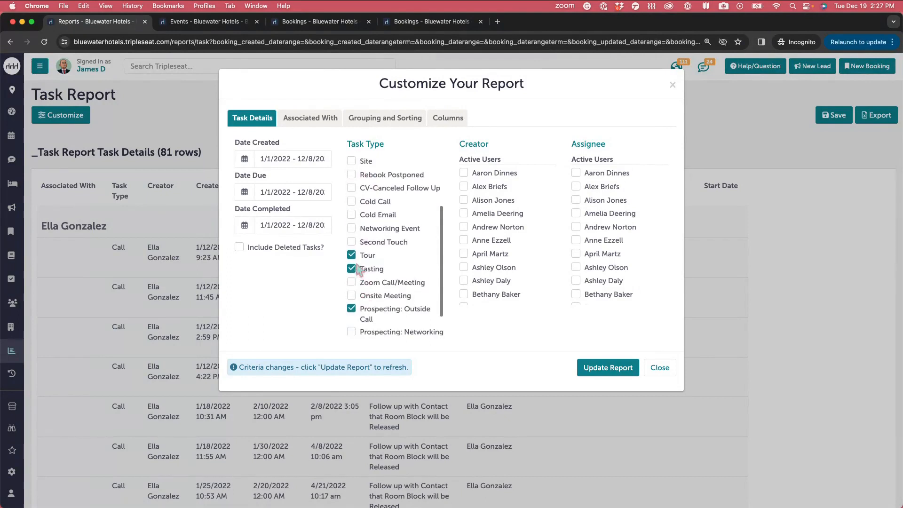
pyautogui.scroll(-2, 376, 324)
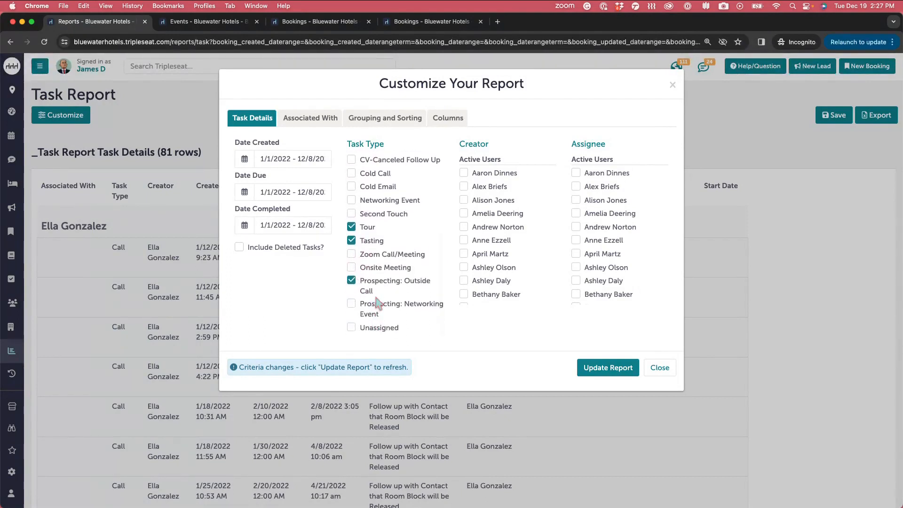
pyautogui.scroll(2, 377, 301)
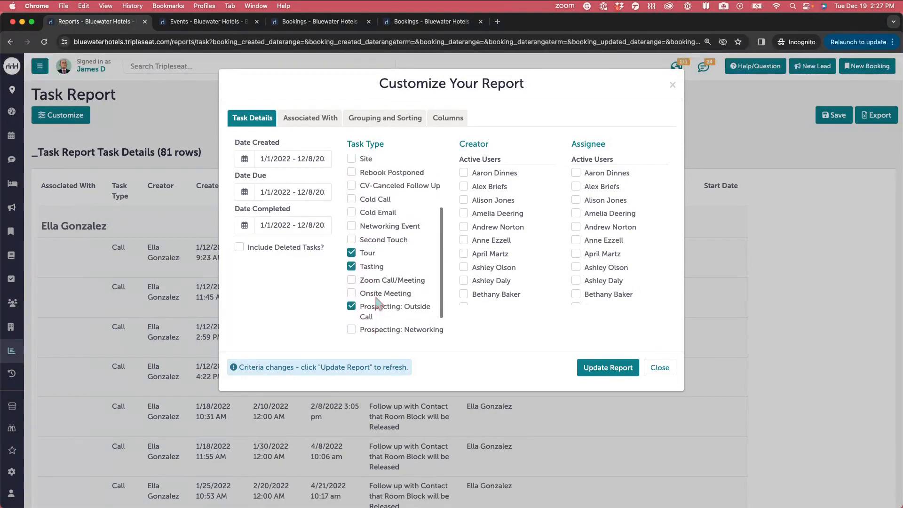
pyautogui.click(351, 200)
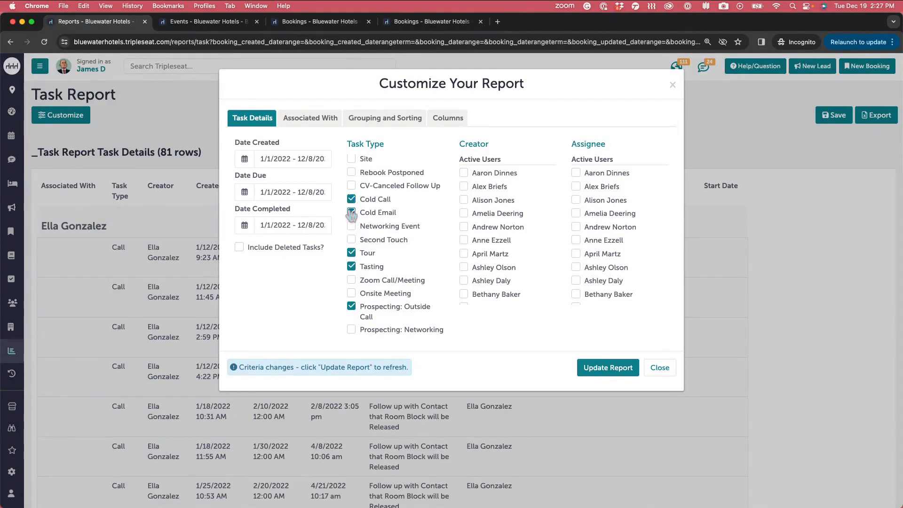
pyautogui.click(352, 213)
# - Look through the available task creators and the object types that tasks can be associated with
pyautogui.scroll(-3, 492, 264)
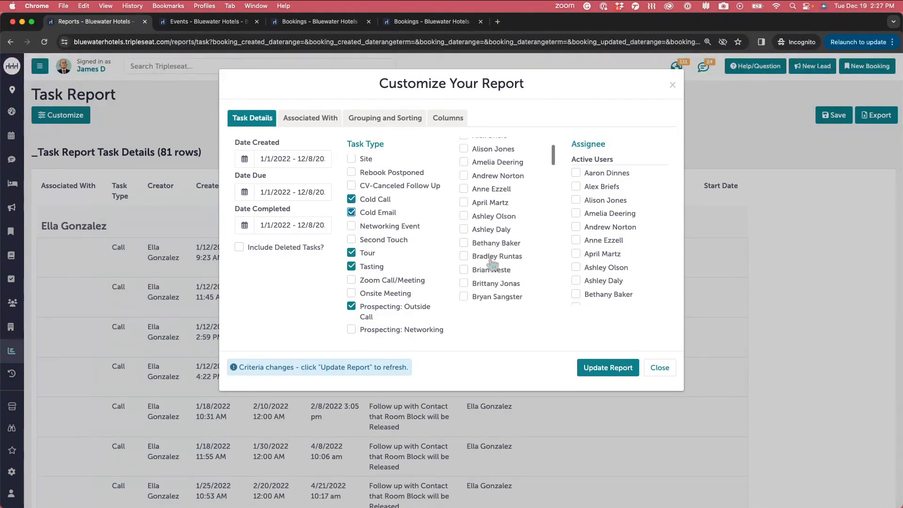
pyautogui.scroll(2, 491, 264)
pyautogui.scroll(1, 491, 265)
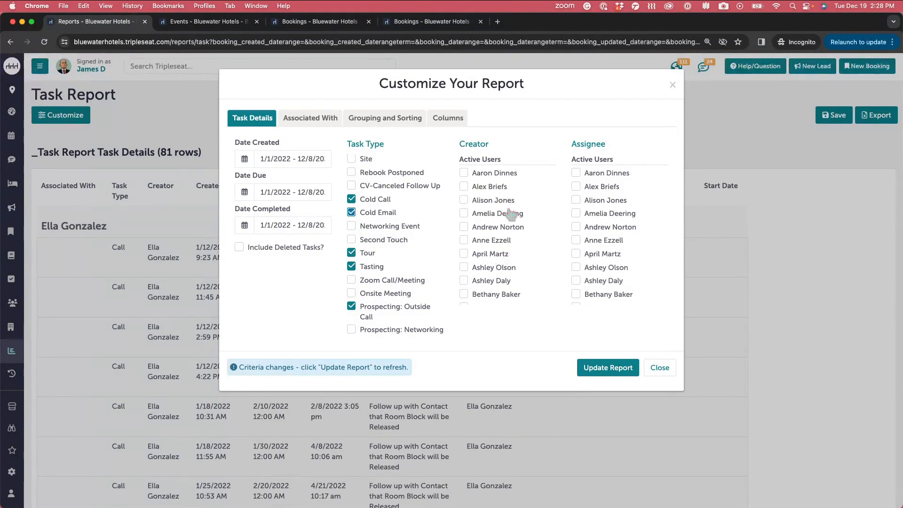
pyautogui.click(314, 123)
pyautogui.click(417, 165)
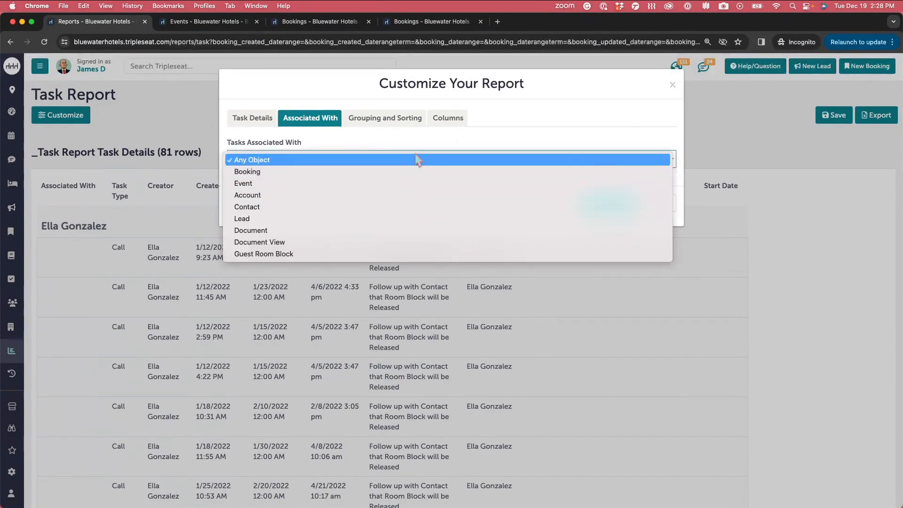
# - Review the Task Report's grouping and sorting settings and its selected columns
pyautogui.click(401, 125)
pyautogui.click(400, 125)
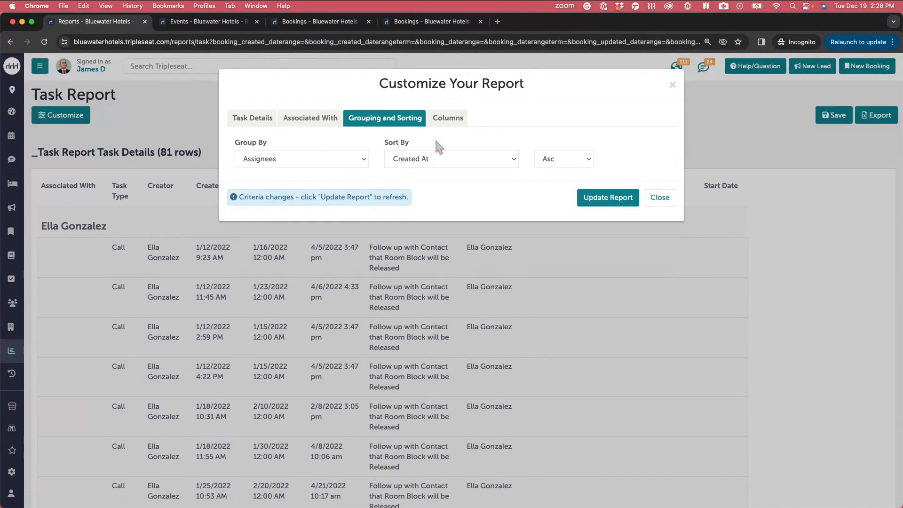
pyautogui.click(443, 124)
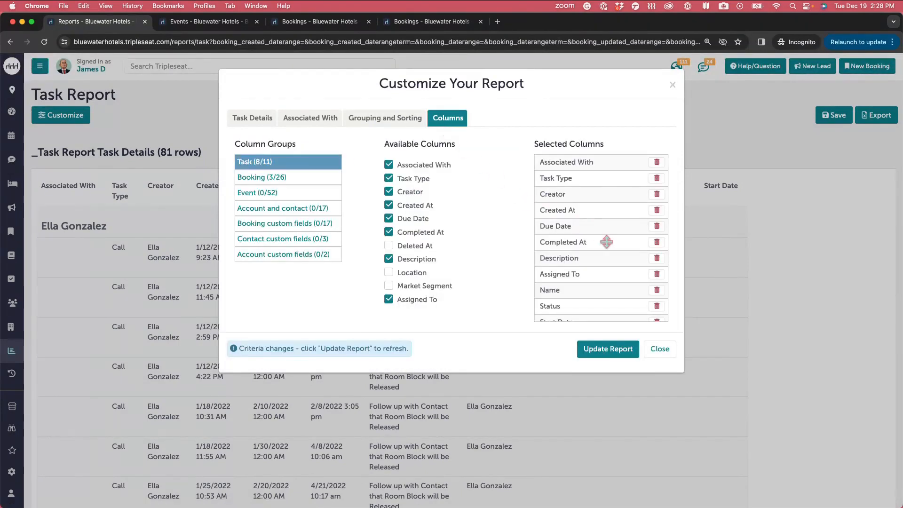
pyautogui.scroll(-1, 606, 242)
pyautogui.scroll(1, 607, 241)
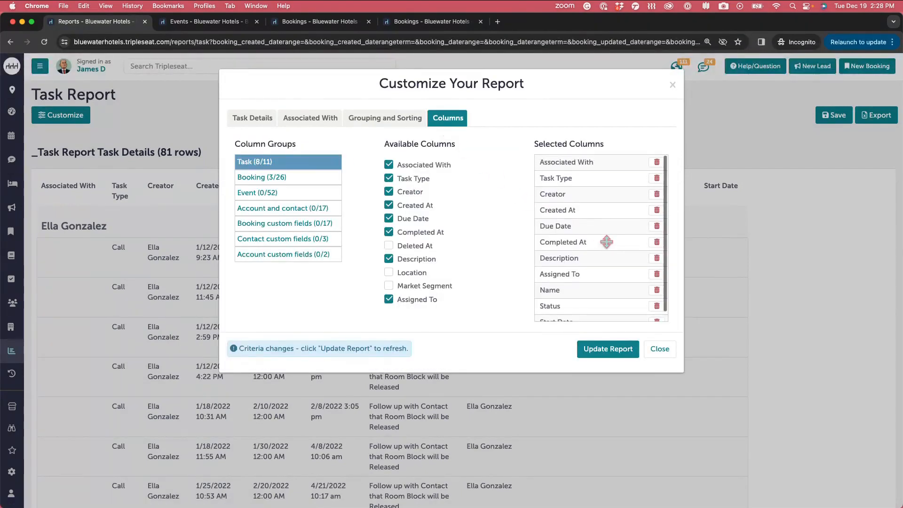
# - Update the Task Report with the changed criteria and look through the tasks grouped by assignee
pyautogui.click(610, 352)
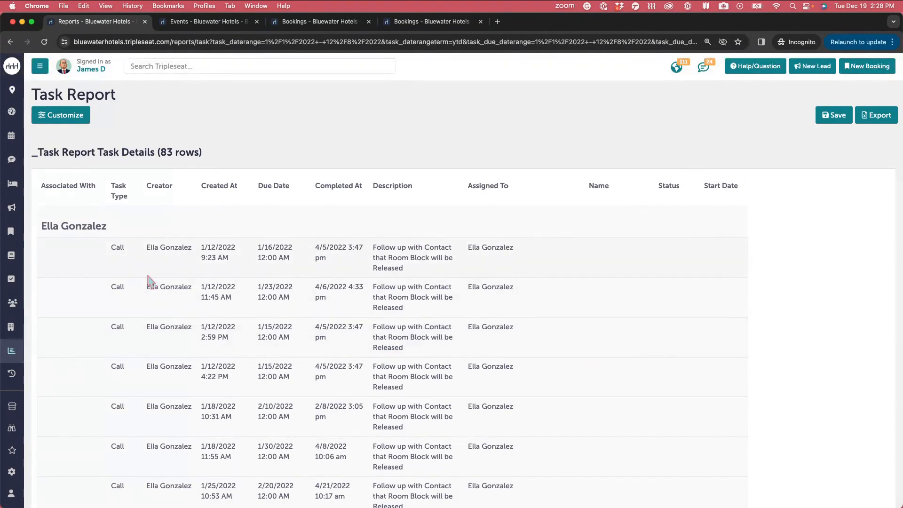
pyautogui.scroll(-5, 150, 281)
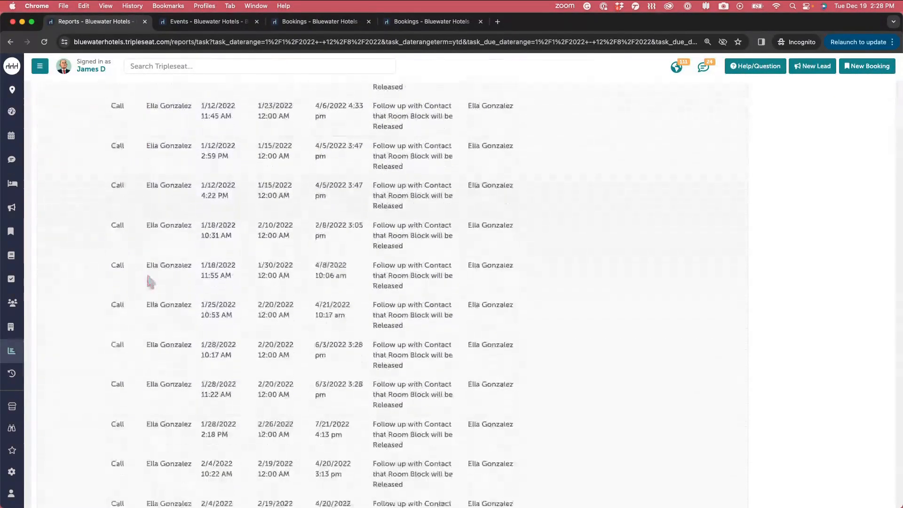
pyautogui.scroll(-20, 150, 281)
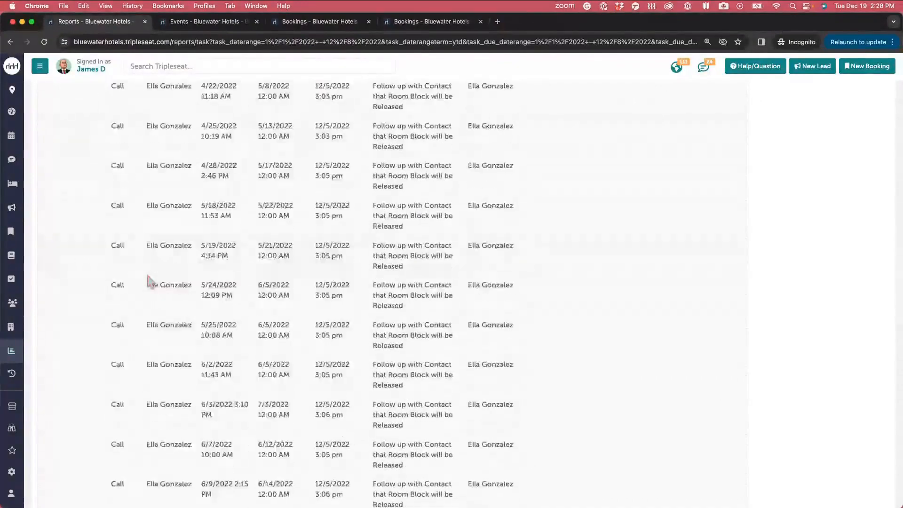
pyautogui.scroll(-10, 149, 281)
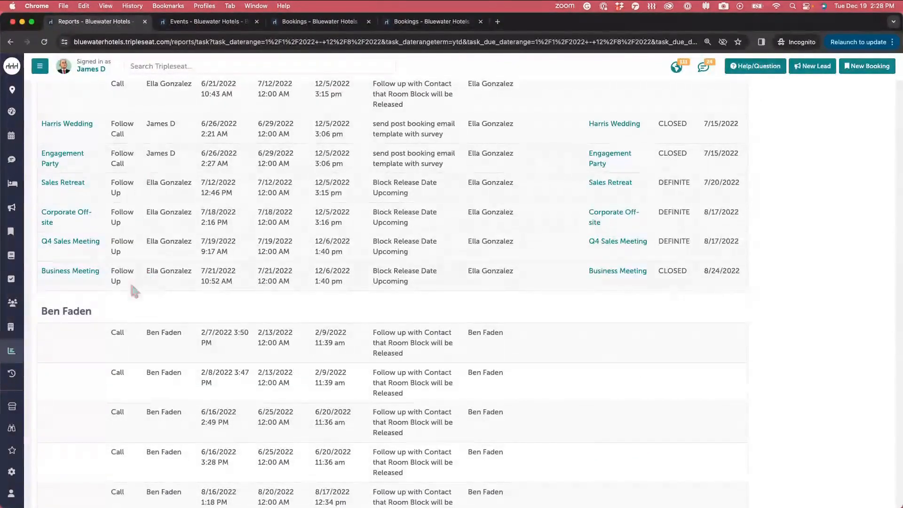
# - Examine the Task Report's remaining assignee groups, checking each task's type, creator, dates, description and related booking
pyautogui.scroll(-6, 238, 280)
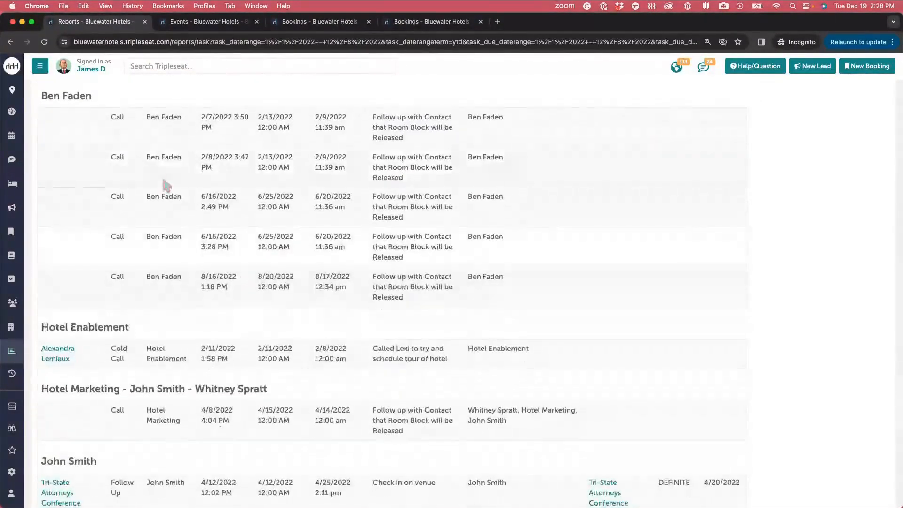
pyautogui.scroll(1, 167, 185)
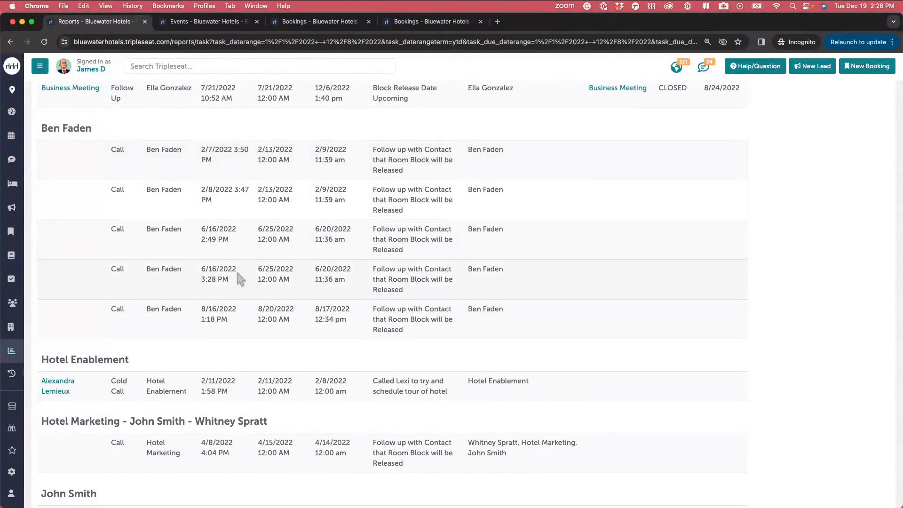
pyautogui.scroll(-3, 333, 299)
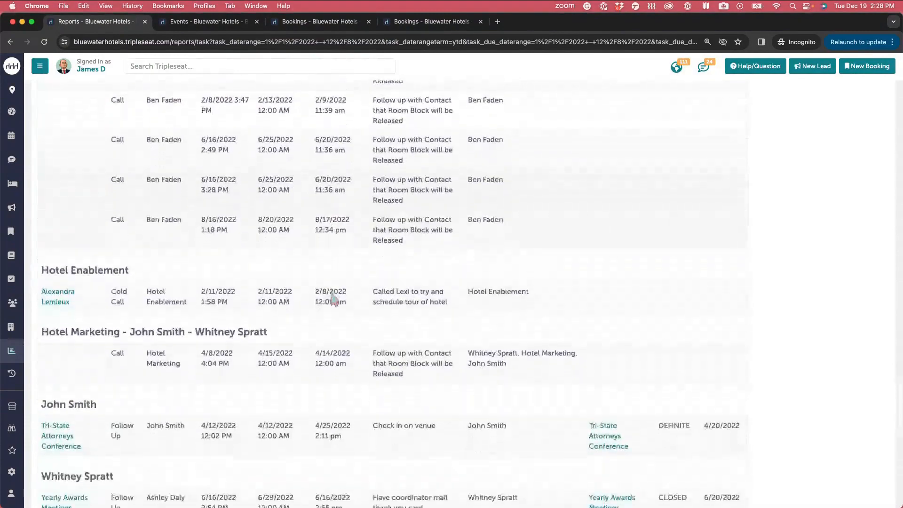
pyautogui.scroll(-5, 332, 299)
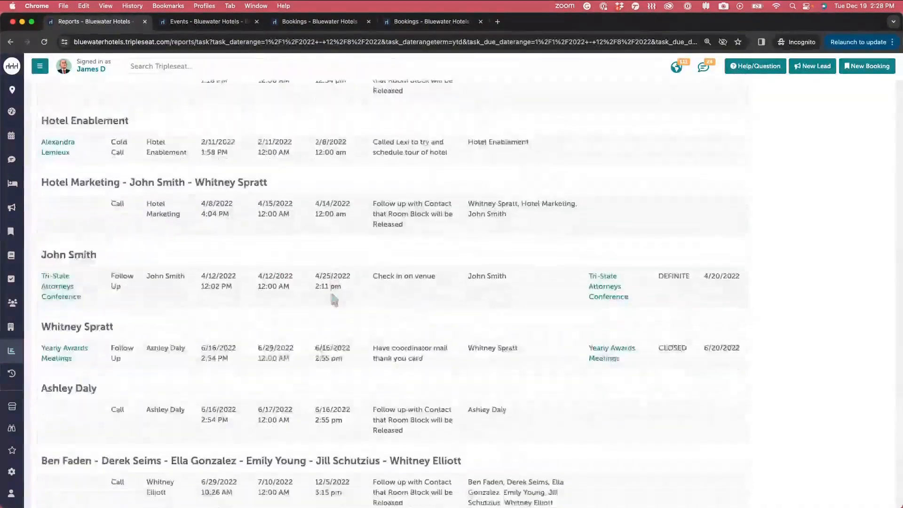
pyautogui.scroll(-6, 332, 298)
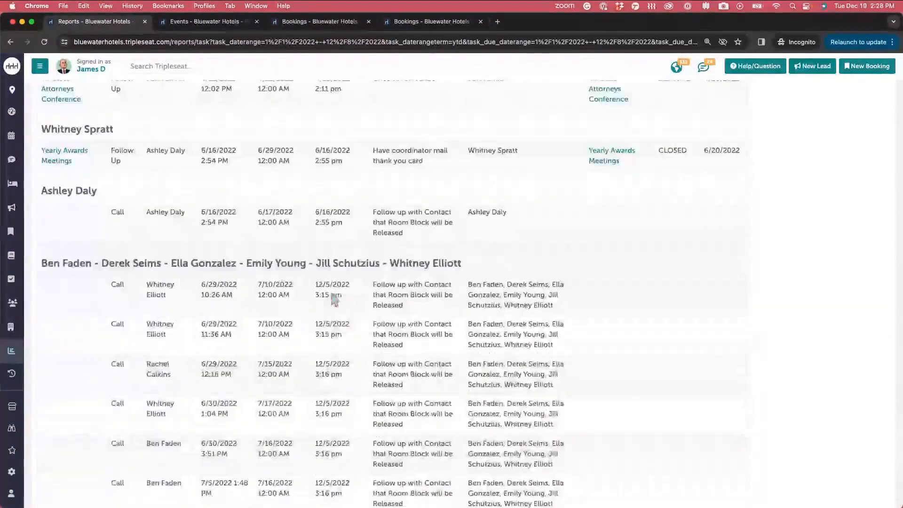
pyautogui.scroll(-2, 334, 300)
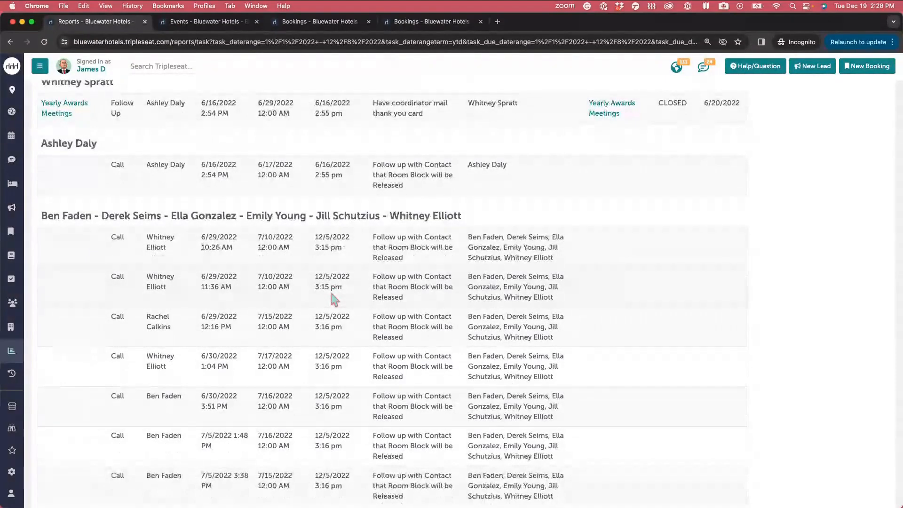
pyautogui.scroll(18, 334, 300)
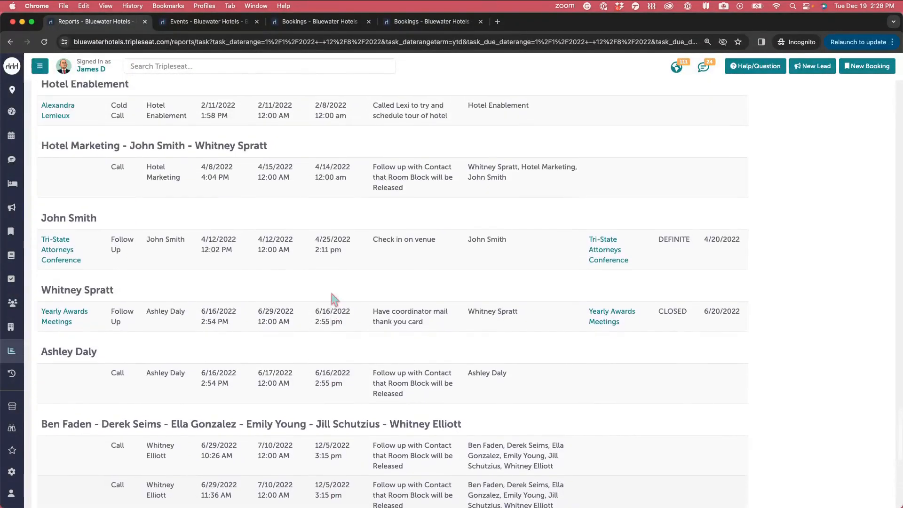
pyautogui.scroll(7, 334, 299)
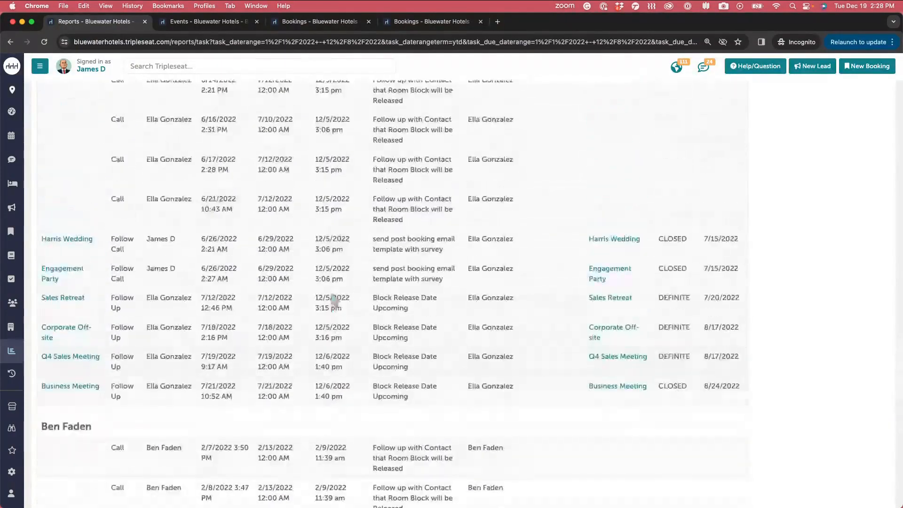
pyautogui.scroll(1, 334, 299)
# - Return to the reports overview and look through the available report types and saved reports, from Events down to the Task Report
pyautogui.click(12, 353)
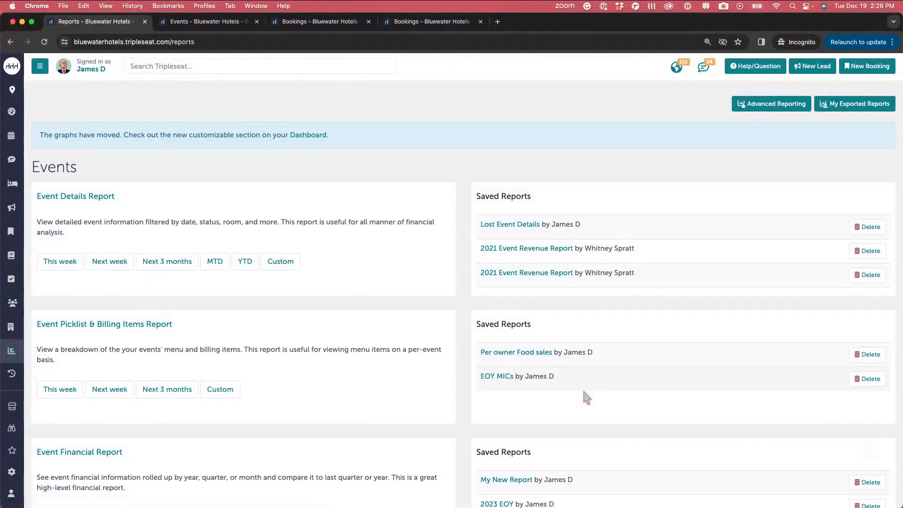
pyautogui.scroll(-5, 584, 392)
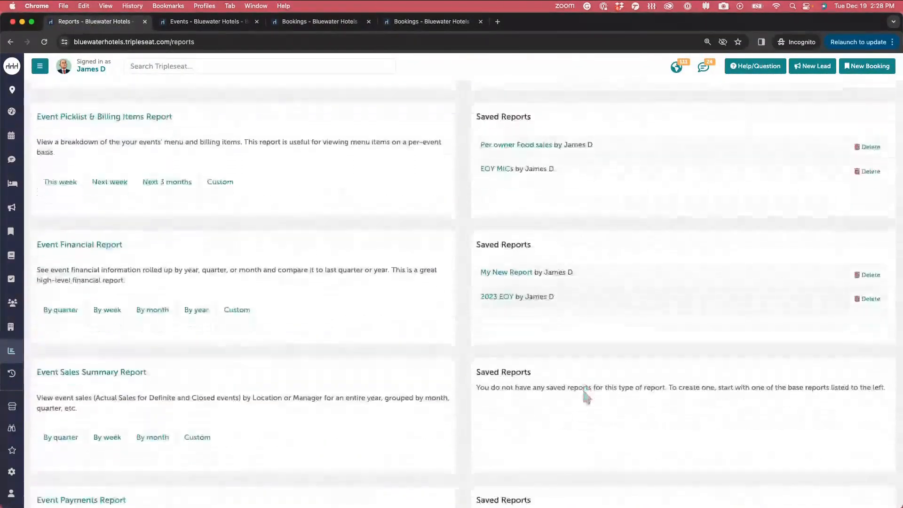
pyautogui.scroll(-8, 584, 394)
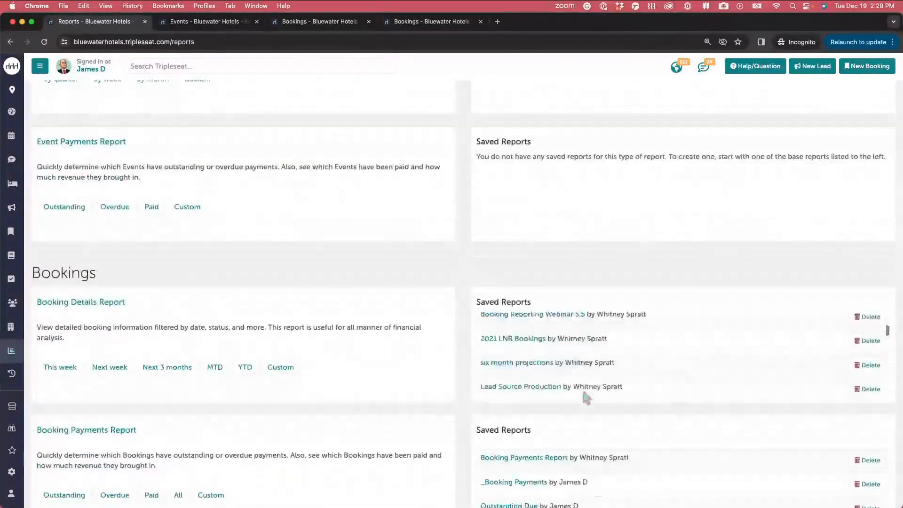
pyautogui.scroll(-5, 585, 397)
pyautogui.scroll(-3, 453, 411)
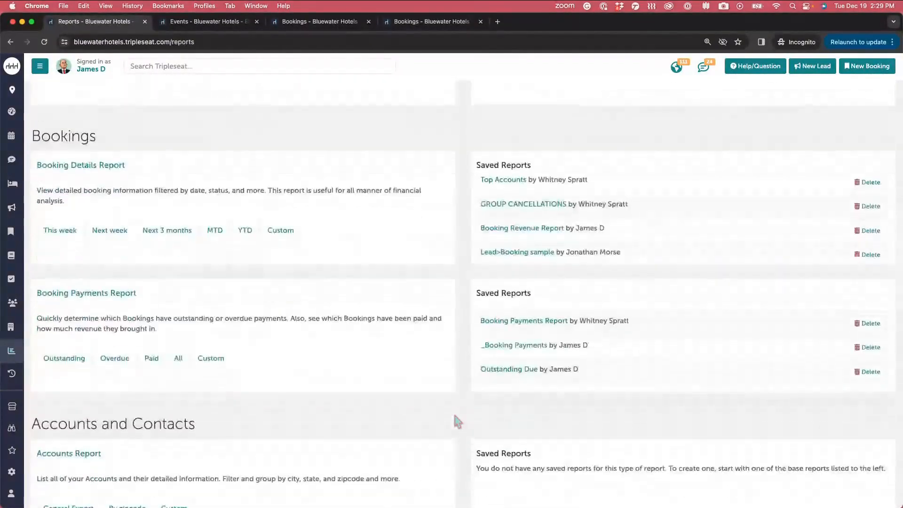
pyautogui.scroll(-10, 452, 410)
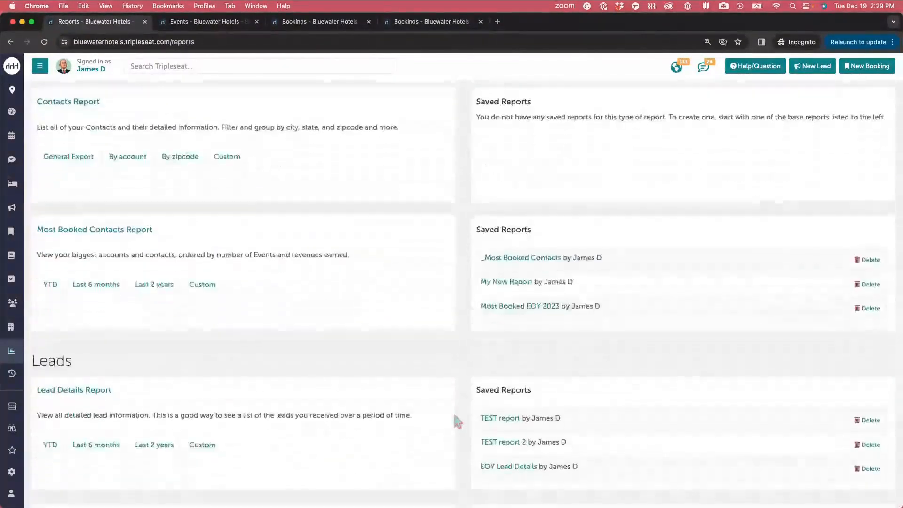
pyautogui.scroll(-10, 455, 416)
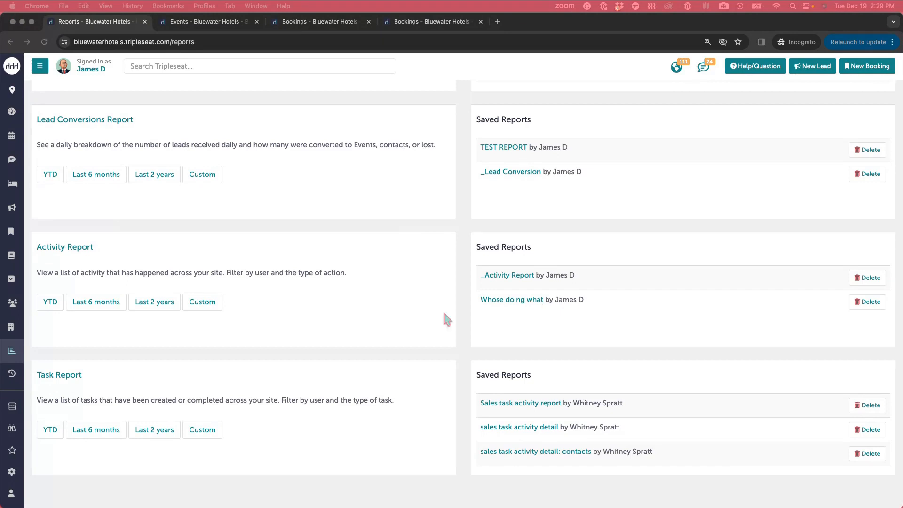
pyautogui.scroll(8, 376, 294)
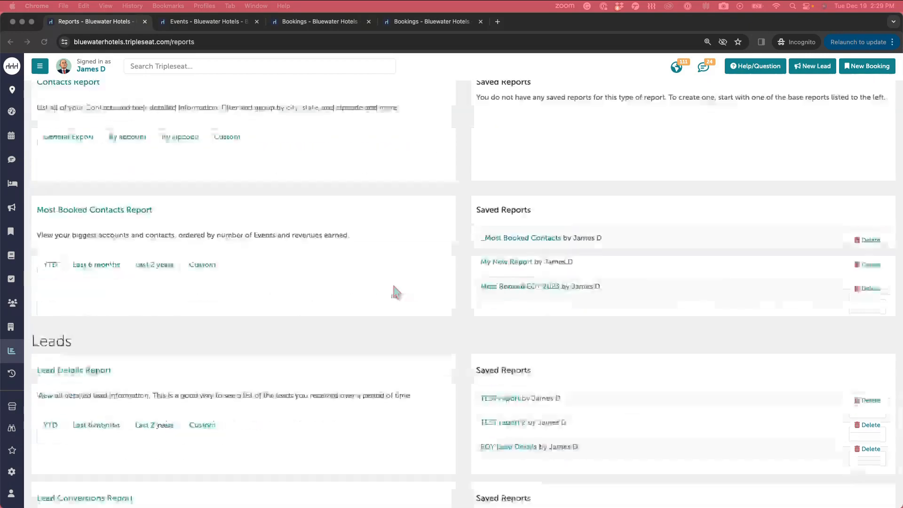
pyautogui.scroll(10, 395, 291)
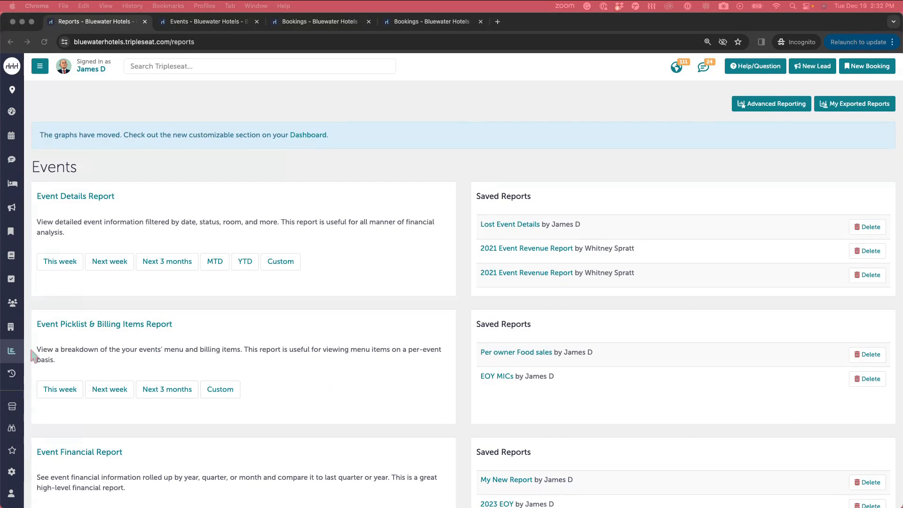
# - Reopen the Reports page, check its entry in the expanded navigation sidebar, and return the sidebar to slim mode
pyautogui.click(9, 352)
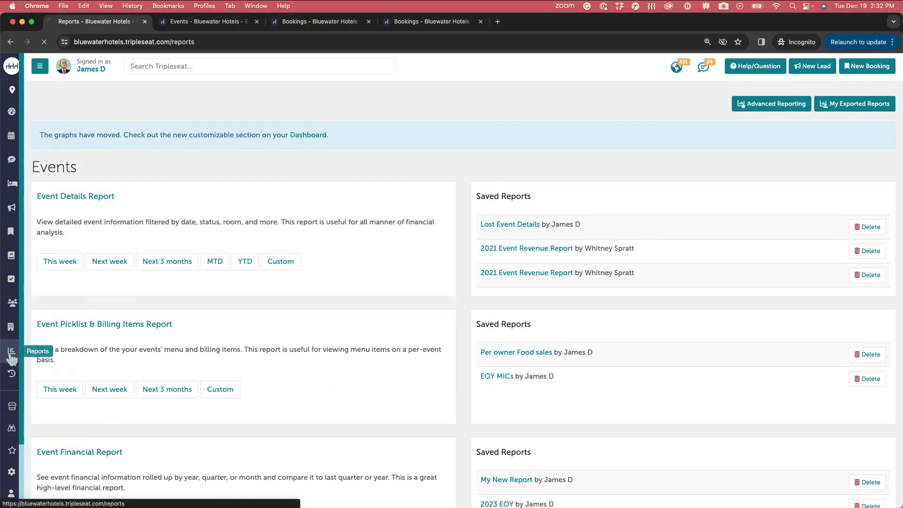
pyautogui.click(39, 67)
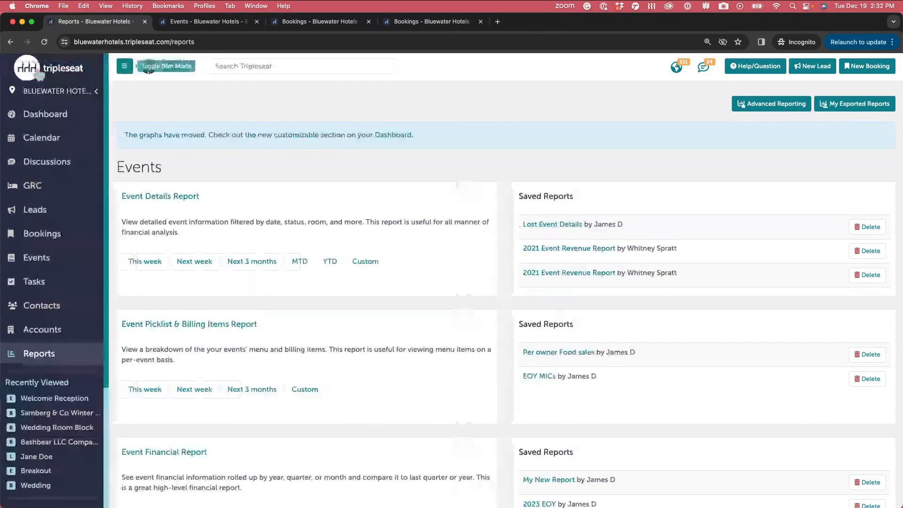
pyautogui.click(54, 362)
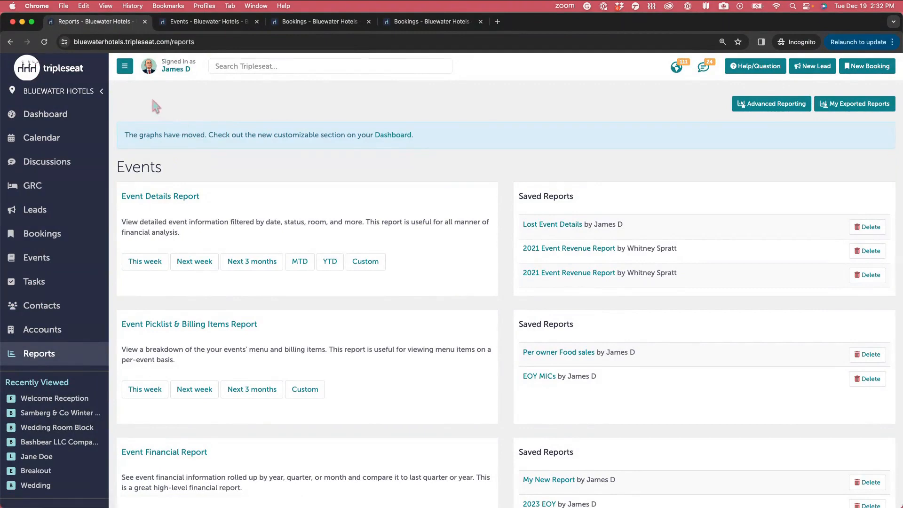
pyautogui.click(125, 66)
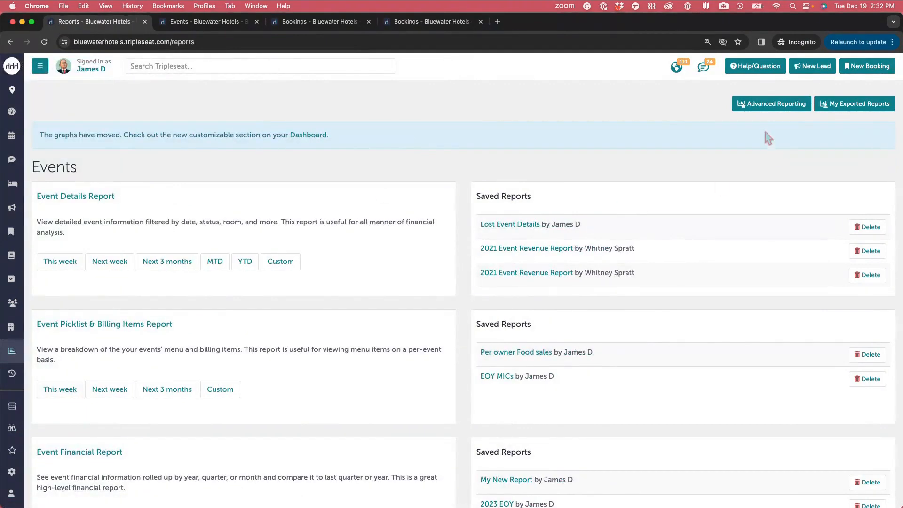
# - Open Advanced Reporting and collapse the Dashboards, Booking Reports, Event Reports and Sales Reports groups
pyautogui.click(764, 104)
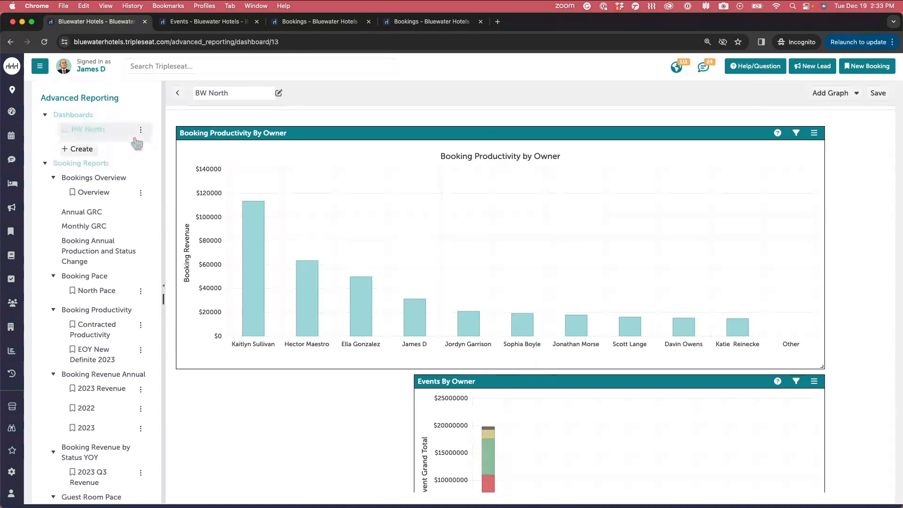
pyautogui.click(46, 115)
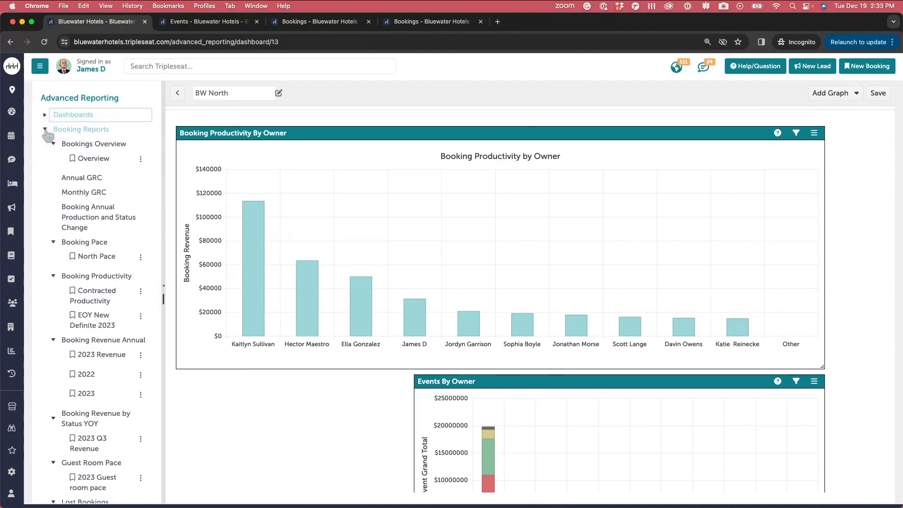
pyautogui.click(46, 130)
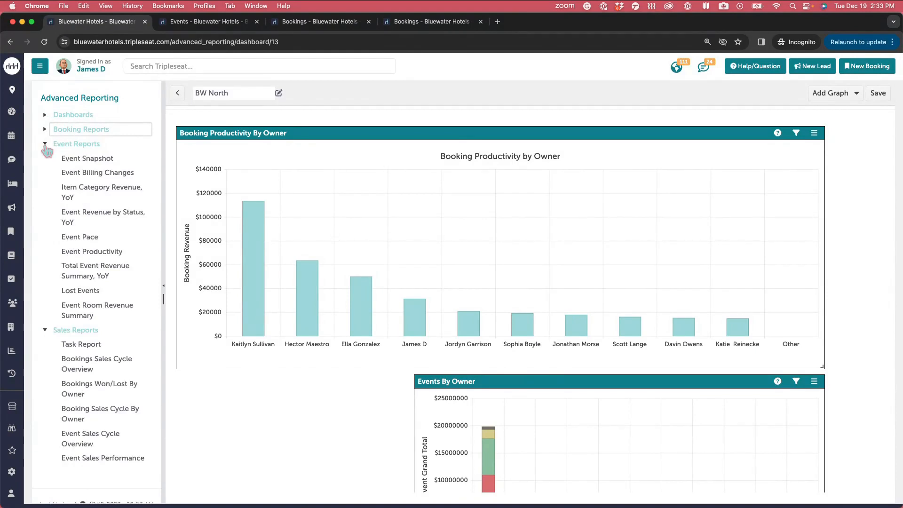
pyautogui.click(46, 145)
pyautogui.click(46, 159)
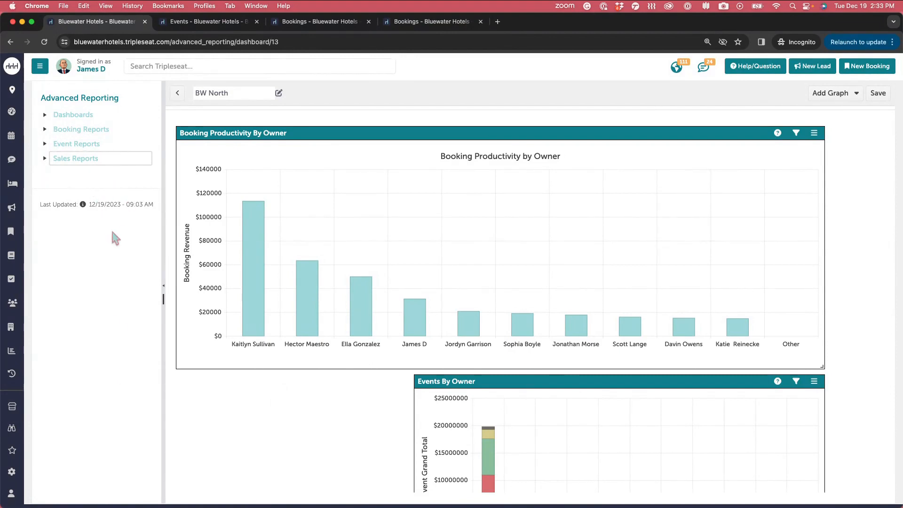
# - Expand the Sales Reports, Booking Reports and Dashboards groups to review the reports and dashboards they contain
pyautogui.click(45, 159)
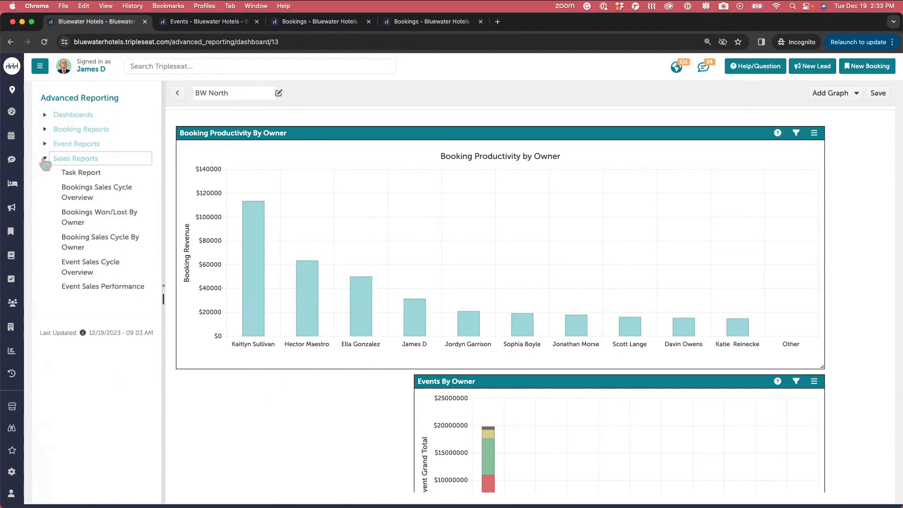
pyautogui.click(45, 160)
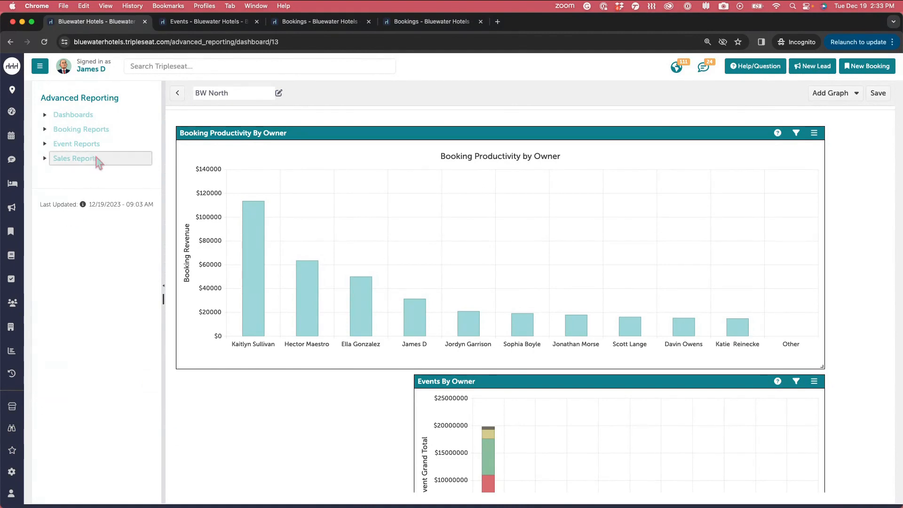
pyautogui.click(45, 160)
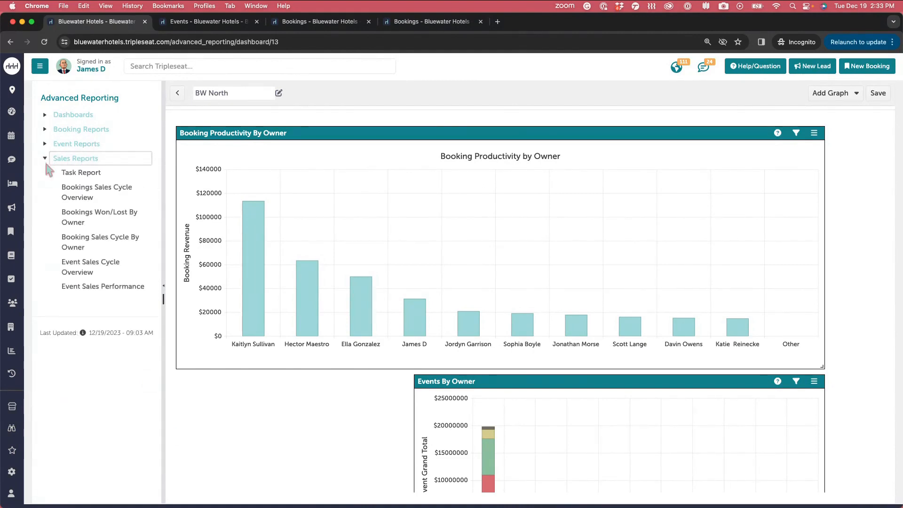
pyautogui.click(44, 130)
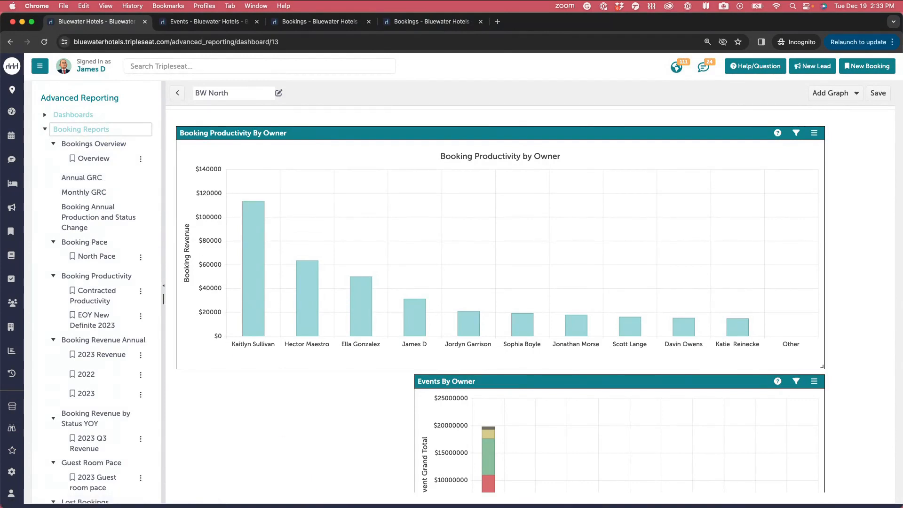
pyautogui.click(45, 115)
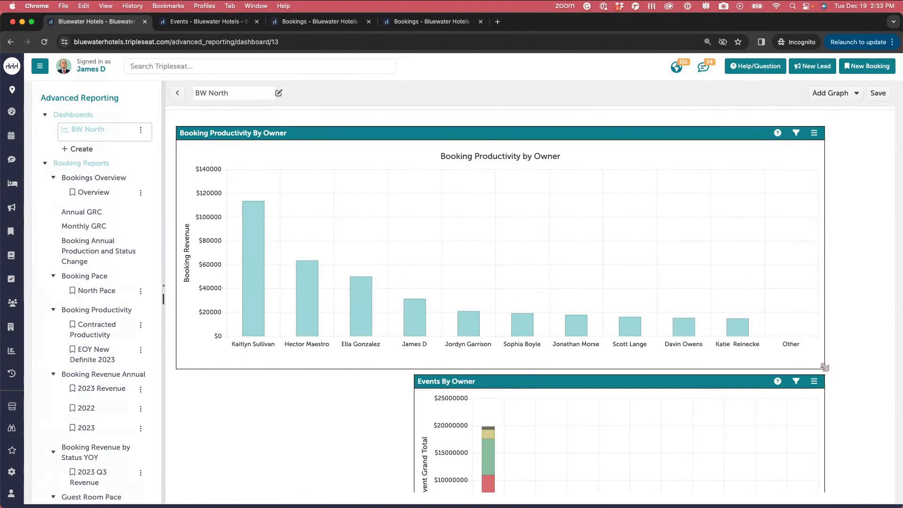
# - Narrow the Booking Productivity By Owner graph to less than half its width and view its filter options without changing them
pyautogui.moveTo(825, 366); pyautogui.dragTo(467, 367)
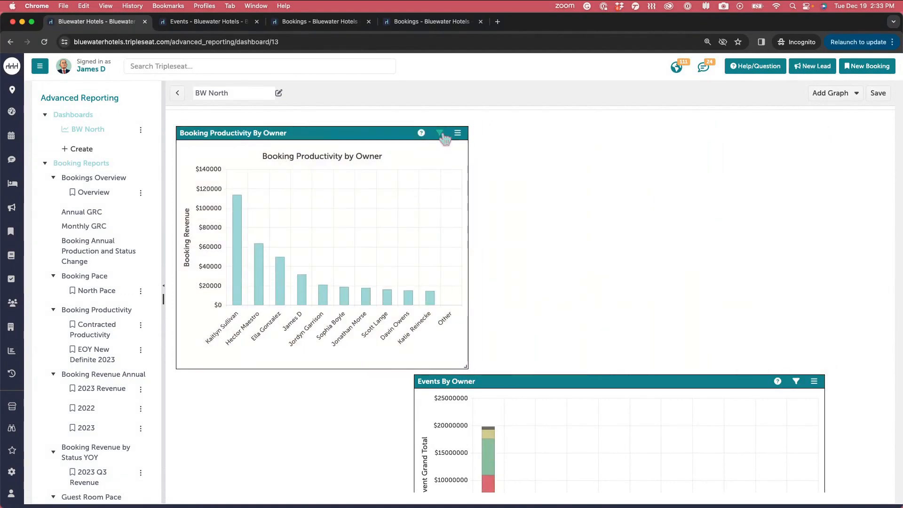
pyautogui.click(441, 135)
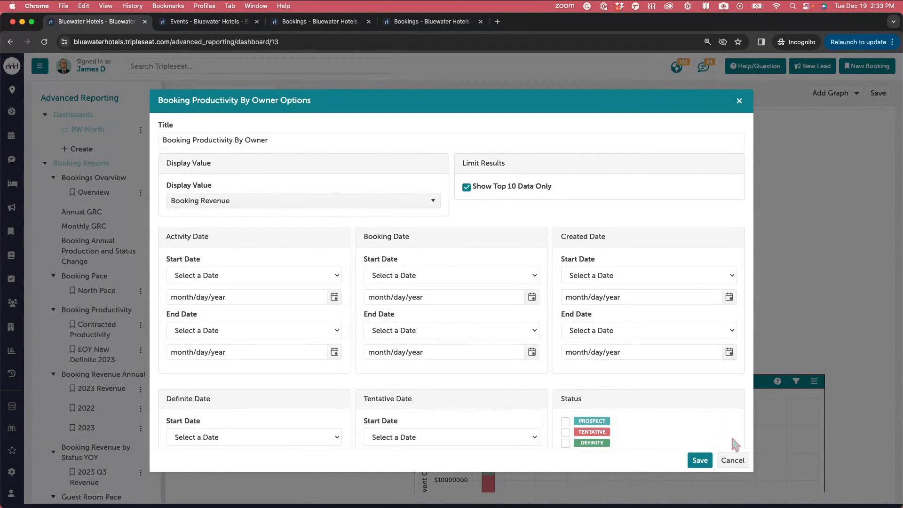
pyautogui.click(741, 468)
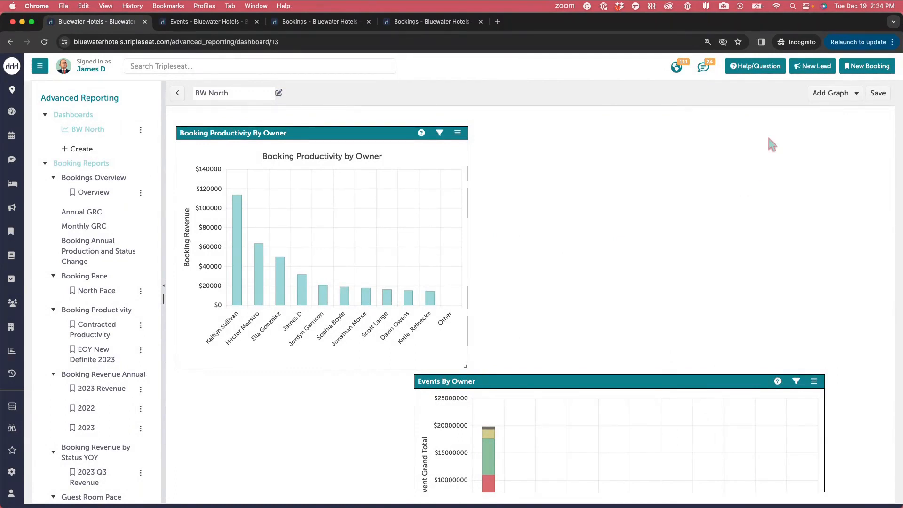
# - Look over the Online Learning resources in the support window and close it
pyautogui.click(756, 77)
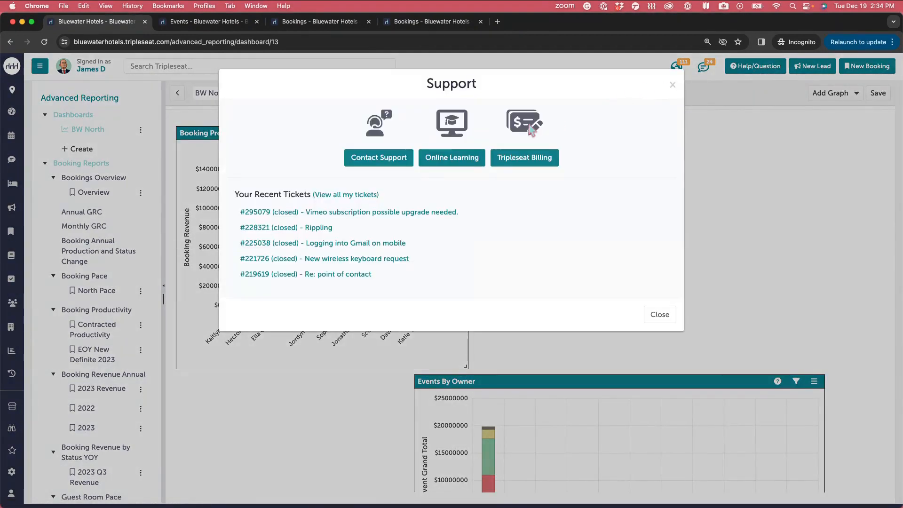
pyautogui.click(452, 158)
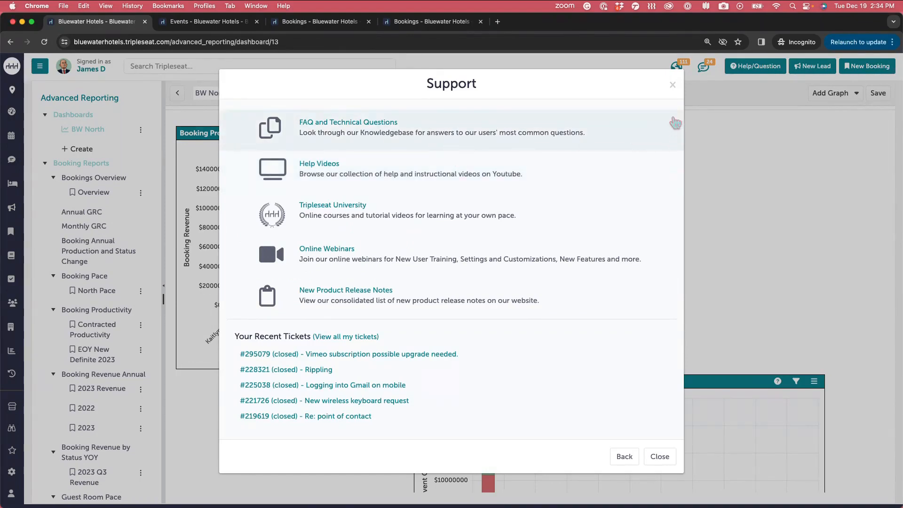
pyautogui.click(673, 85)
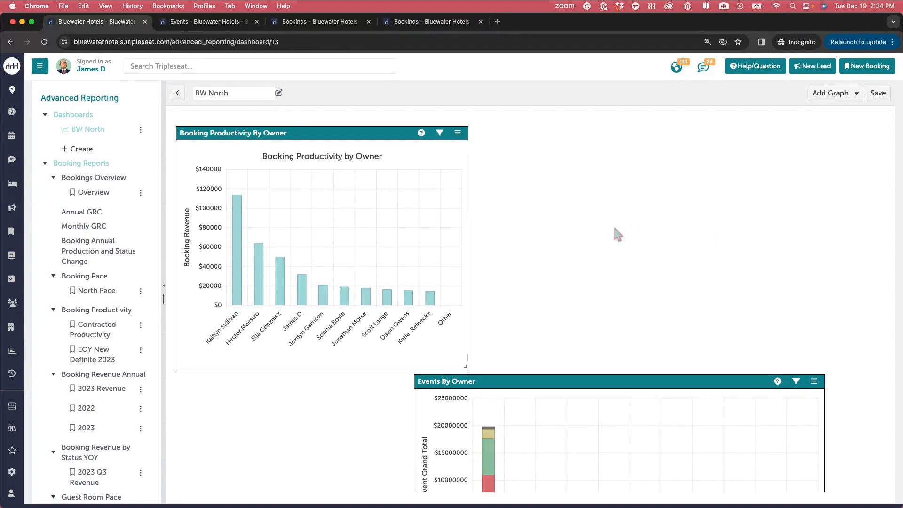
# - Collapse the Booking Reports, Sales Reports and Dashboards groups, reopen Booking Reports and run the saved Overview report under Bookings Overview
pyautogui.click(44, 163)
pyautogui.click(46, 193)
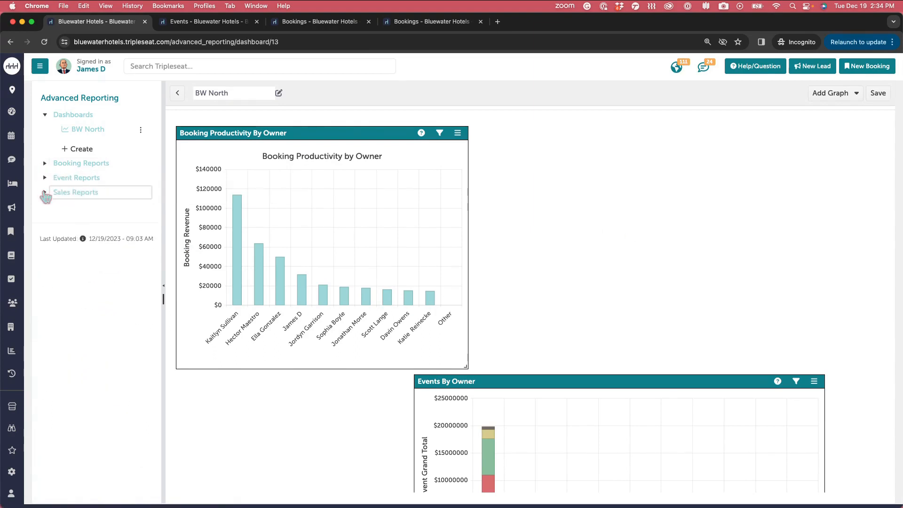
pyautogui.click(45, 115)
pyautogui.click(44, 129)
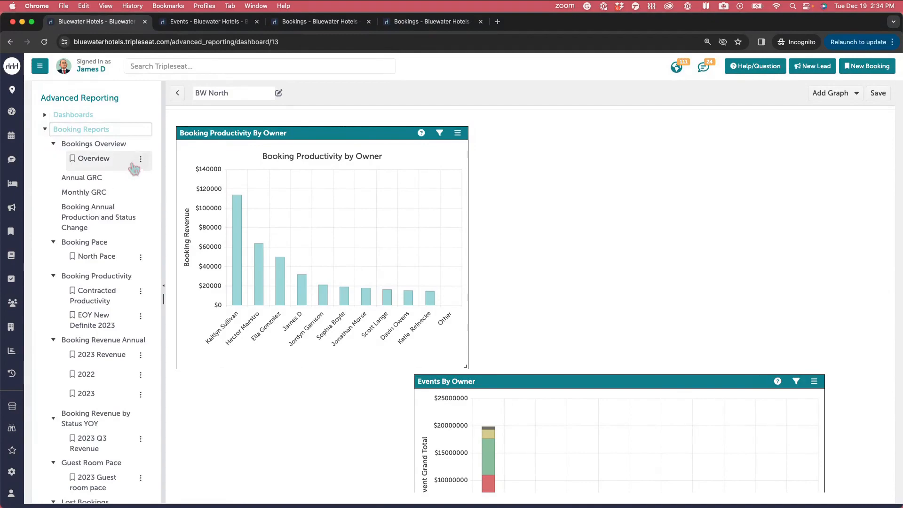
pyautogui.click(126, 163)
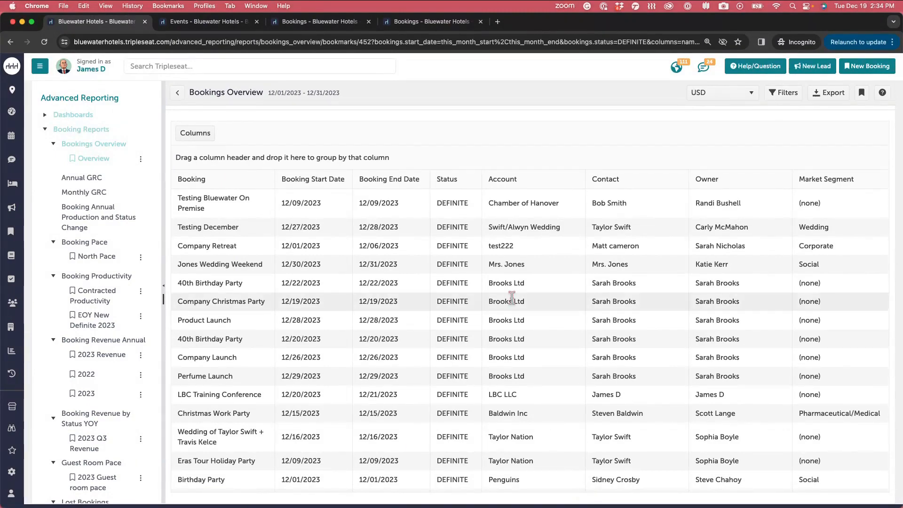
# - View the Bookings Overview column choices, cancel them, and move the Status column behind Account
pyautogui.click(210, 144)
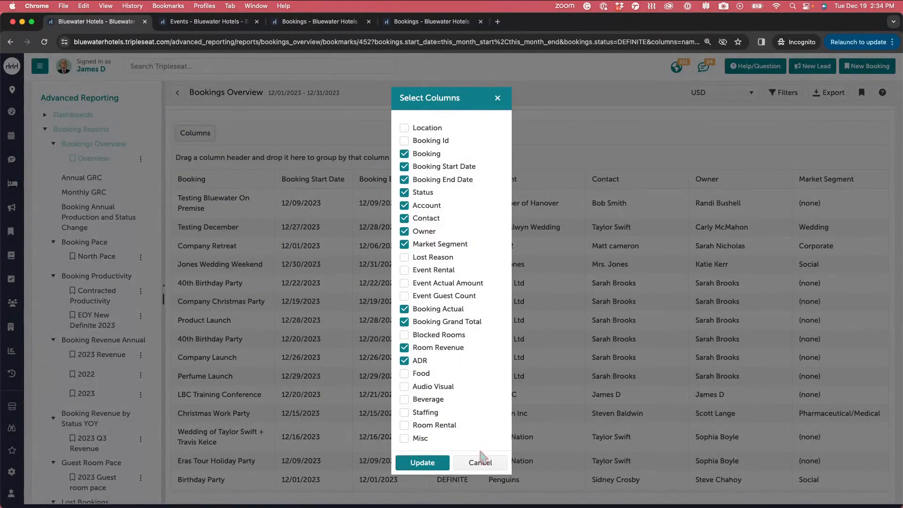
pyautogui.click(481, 463)
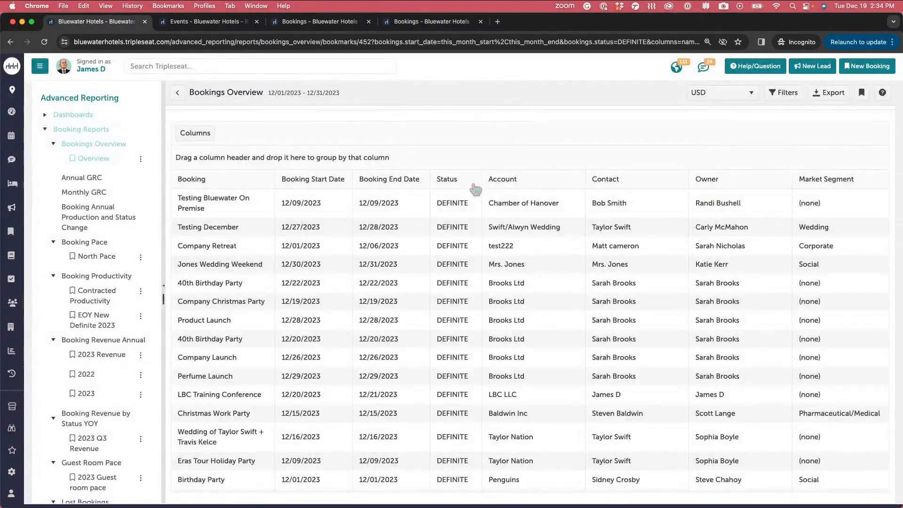
pyautogui.moveTo(478, 185); pyautogui.dragTo(540, 185)
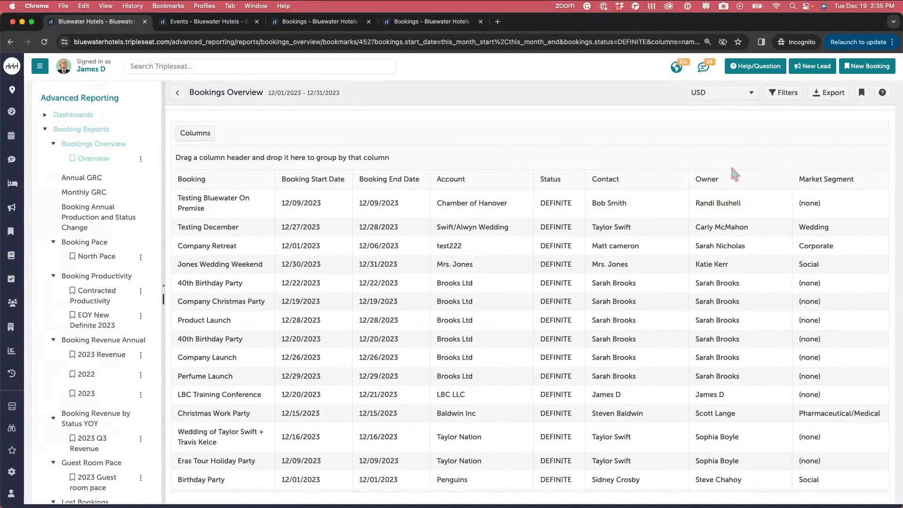
# - Filter Bookings Overview from Start of this year to End of this year for the Bluewater Hotel North location
pyautogui.click(786, 96)
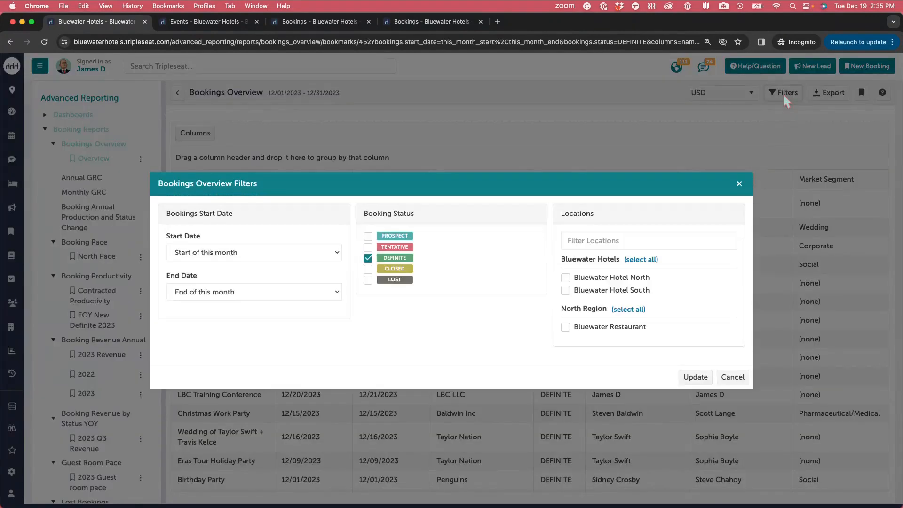
pyautogui.click(305, 257)
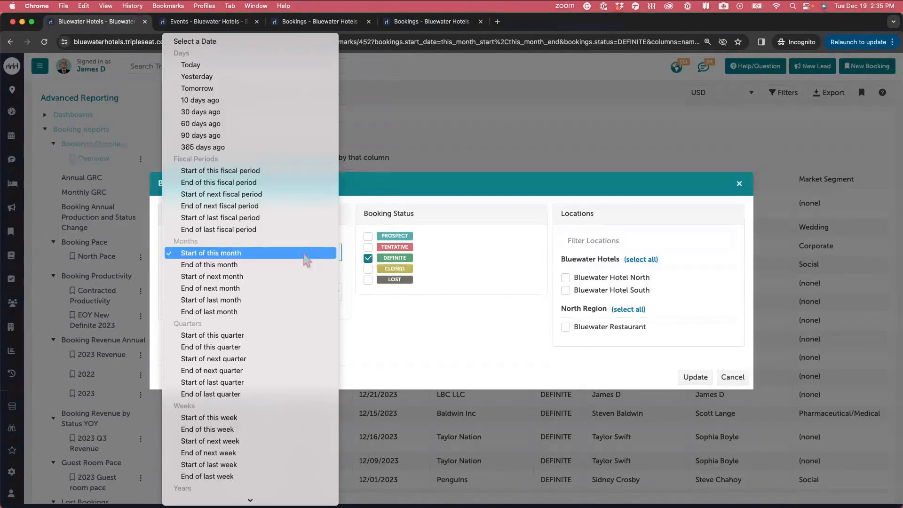
pyautogui.scroll(-3, 292, 374)
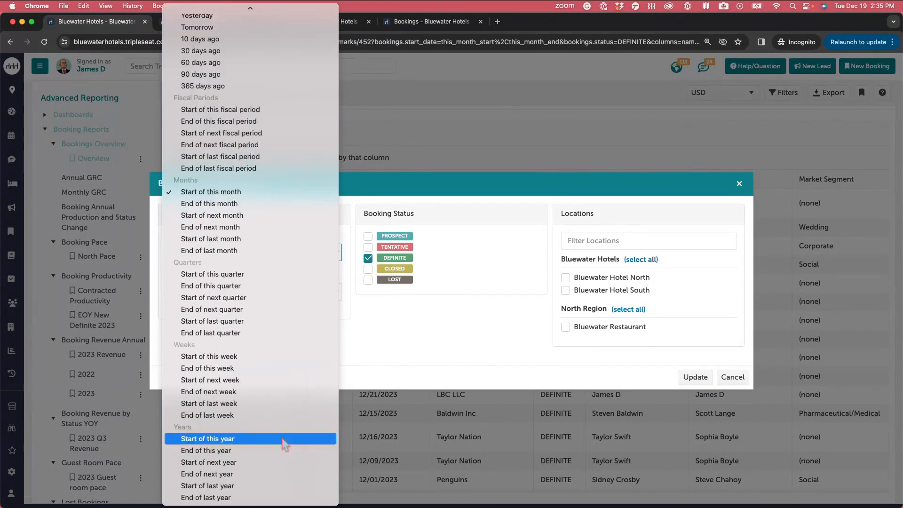
pyautogui.click(281, 442)
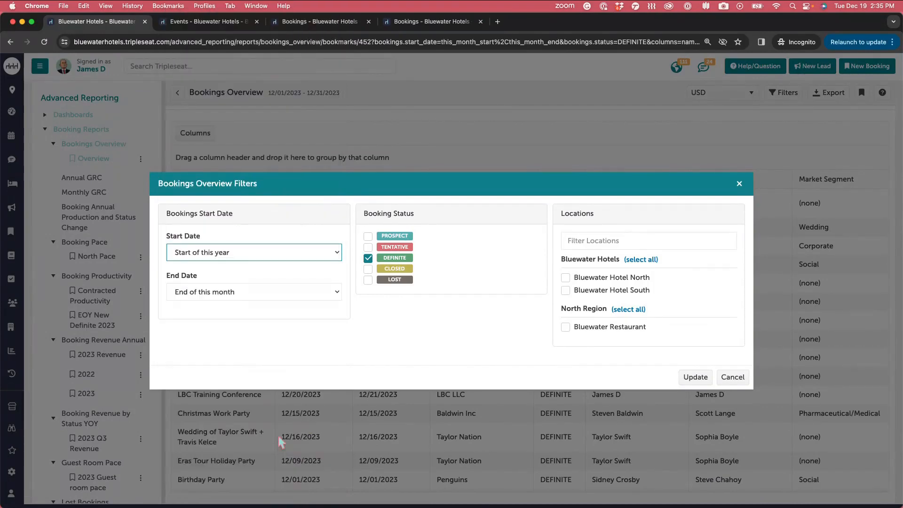
pyautogui.click(302, 293)
pyautogui.scroll(-3, 280, 381)
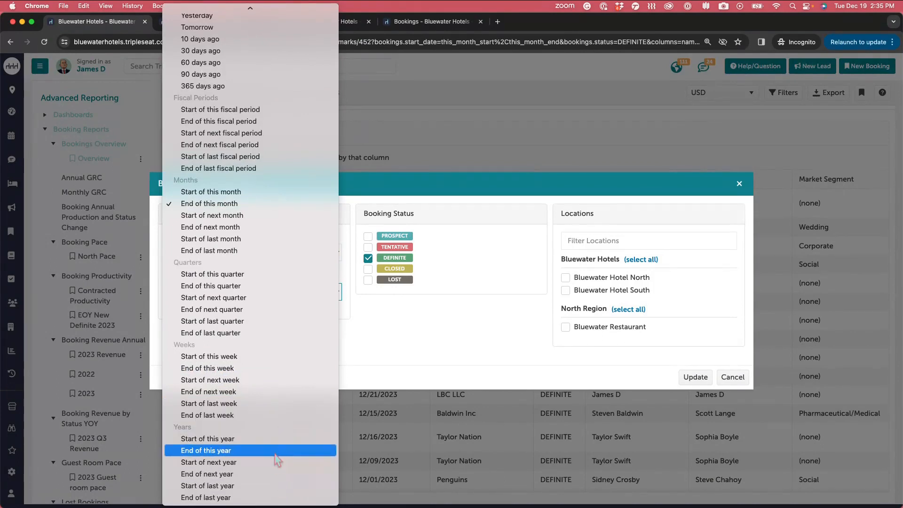
pyautogui.click(277, 451)
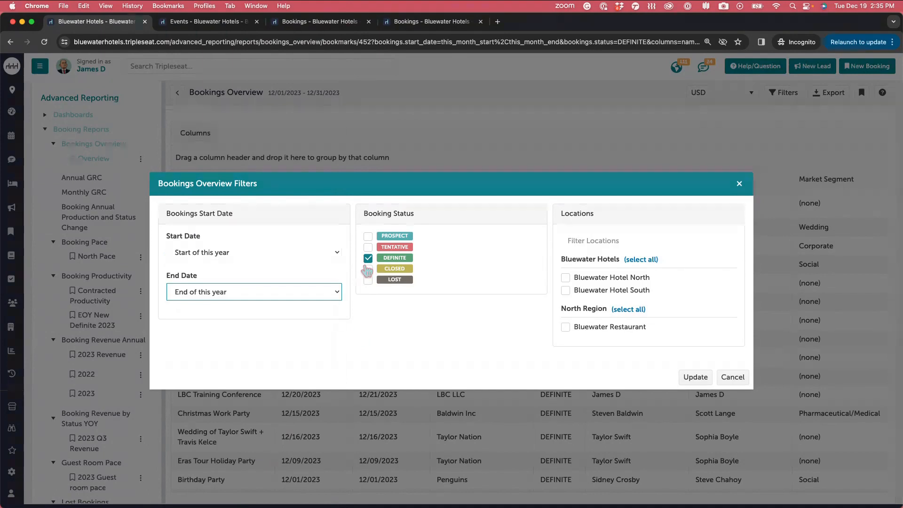
pyautogui.click(566, 279)
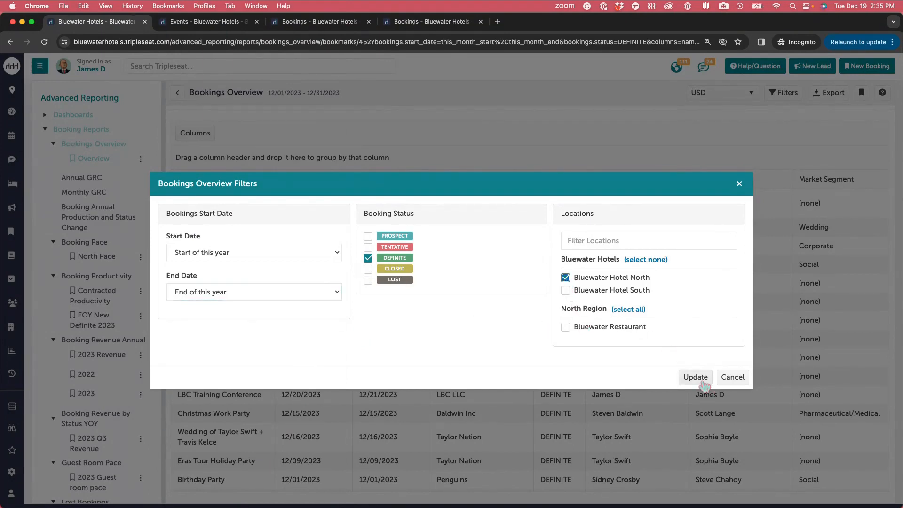
pyautogui.click(700, 379)
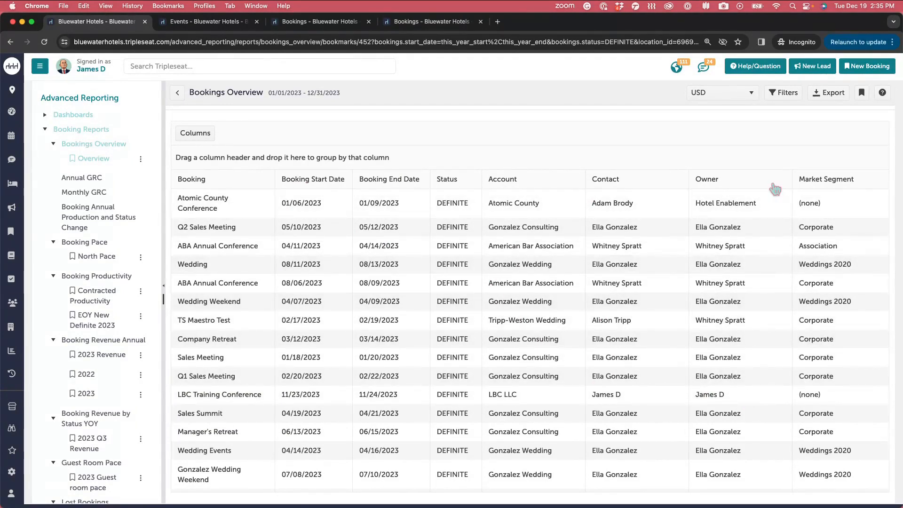
# - Group the Bookings Overview report by Owner and look over the bookings listed under each owner
pyautogui.moveTo(775, 189); pyautogui.dragTo(751, 161)
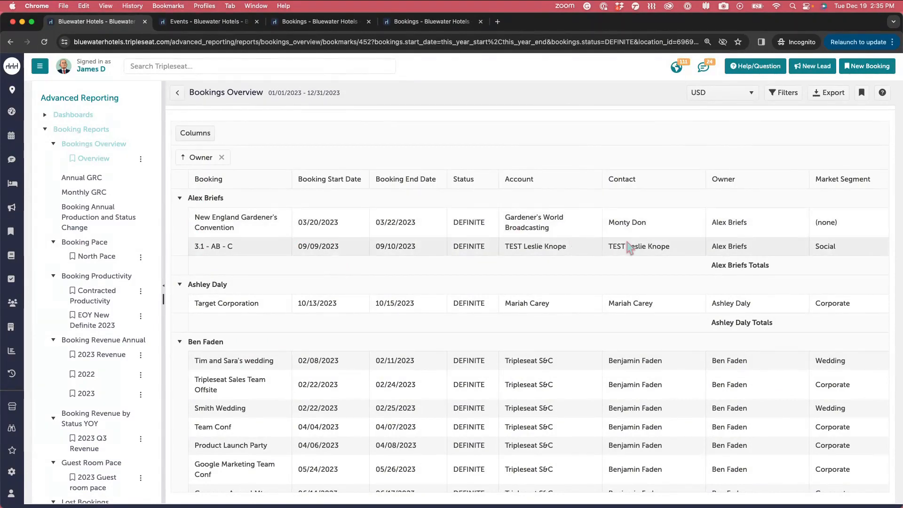
pyautogui.scroll(-2, 629, 248)
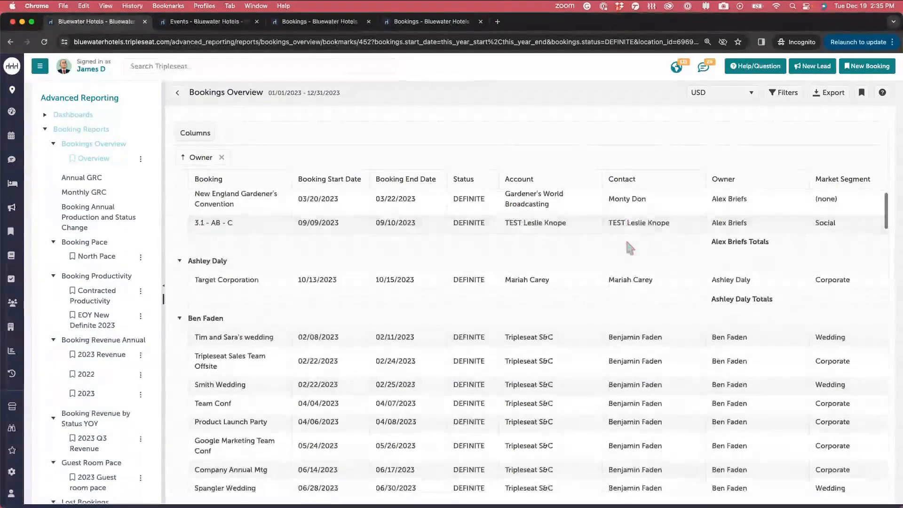
pyautogui.scroll(-2, 629, 247)
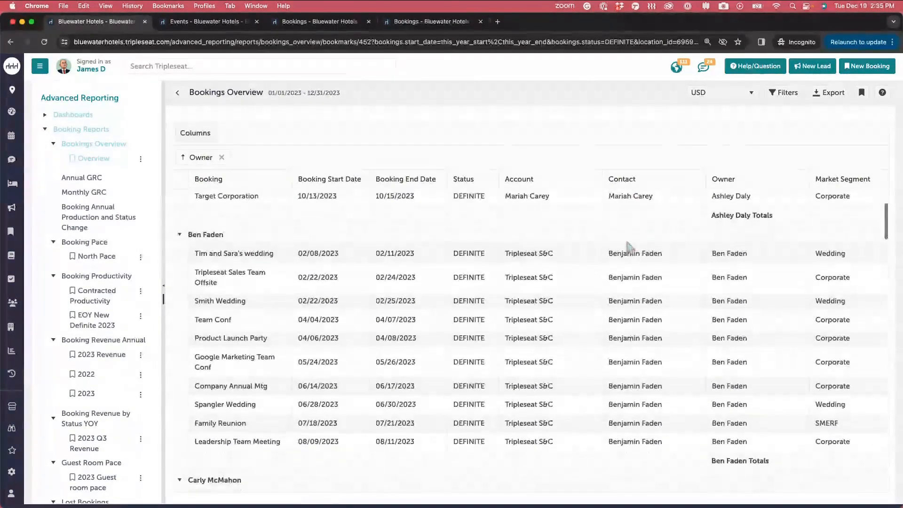
pyautogui.scroll(3, 629, 248)
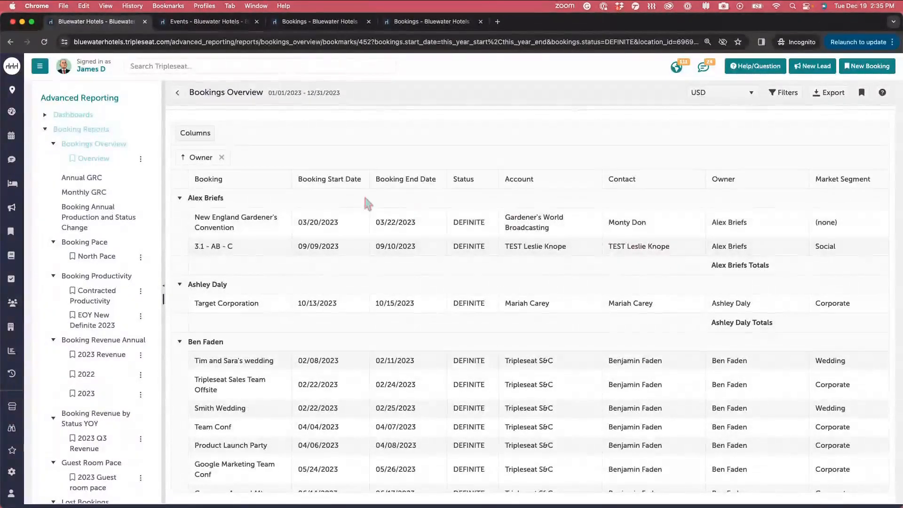
# - Add Booking Start Date as a grouping ahead of Owner, and Market Segment as the third grouping level
pyautogui.moveTo(330, 186); pyautogui.dragTo(322, 158)
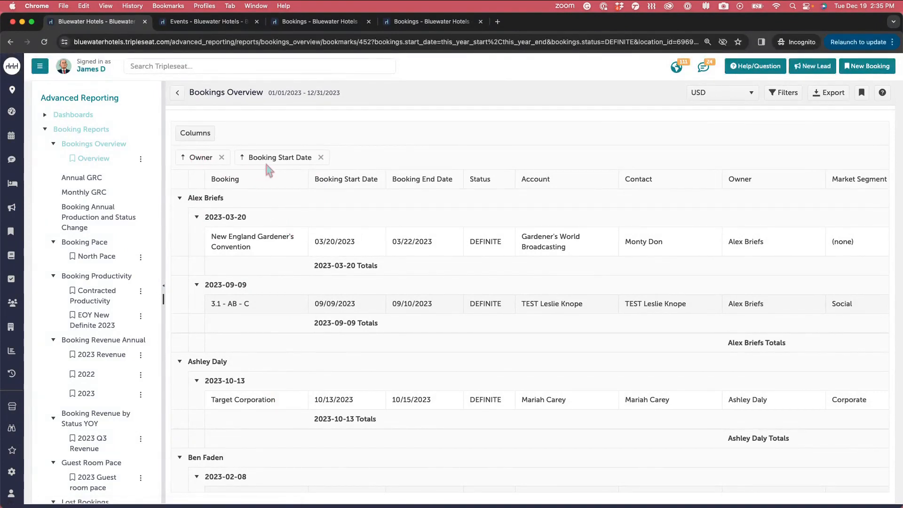
pyautogui.moveTo(268, 165); pyautogui.dragTo(197, 165)
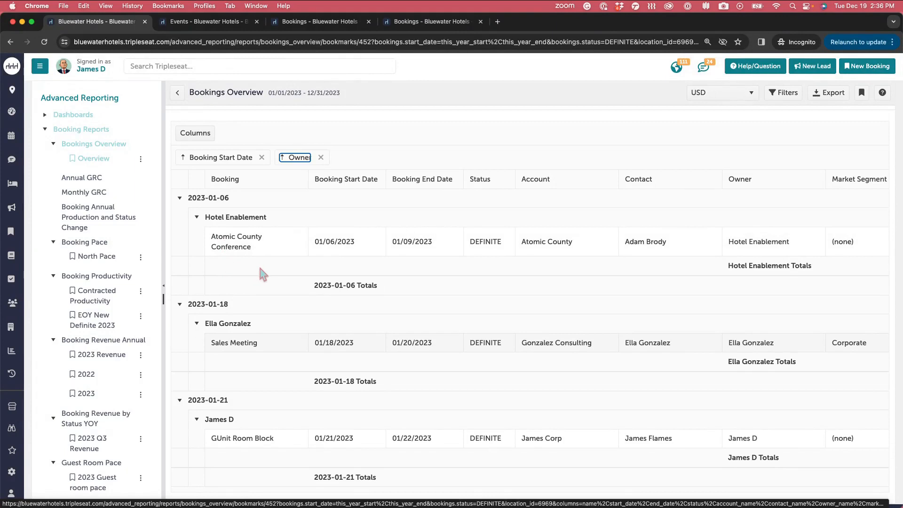
pyautogui.hscroll(2, 635, 251)
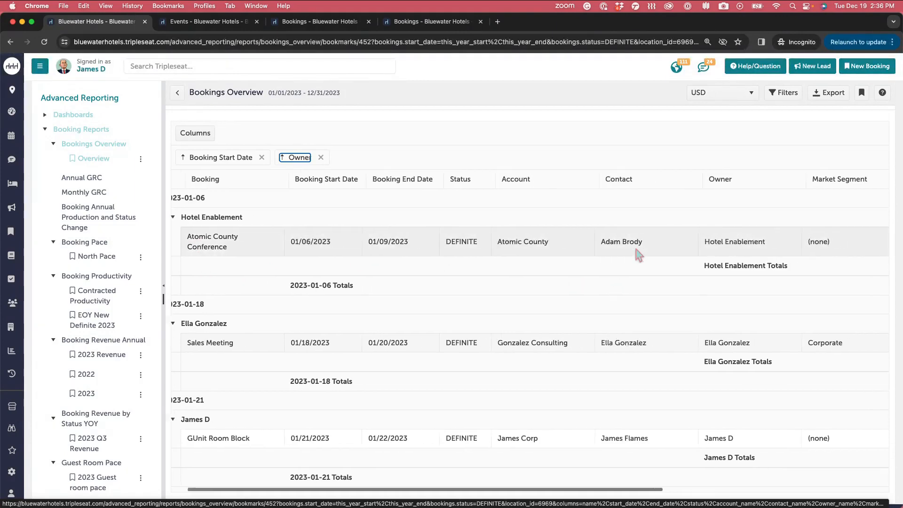
pyautogui.hscroll(2, 635, 249)
pyautogui.moveTo(799, 187); pyautogui.dragTo(525, 158)
pyautogui.hscroll(-3, 336, 234)
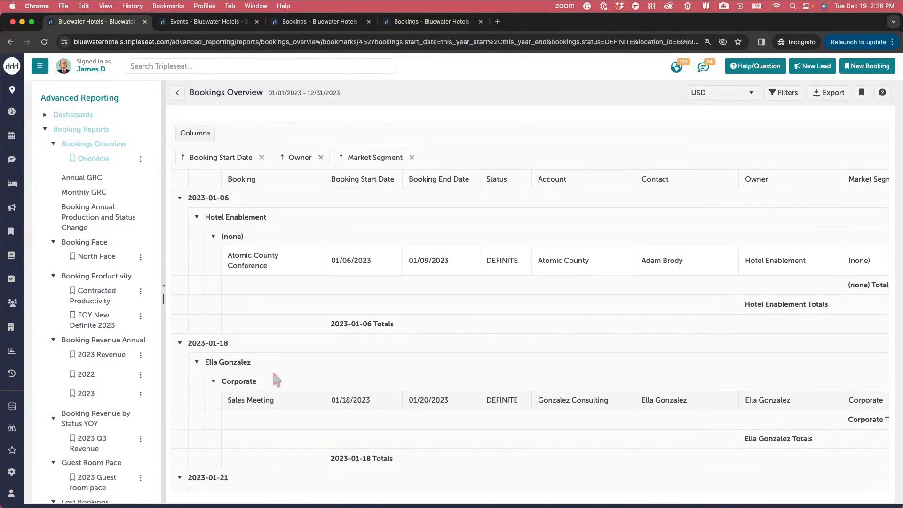
# - Examine the grouped bookings and the revenue and ADR totals for each start date, owner and market segment
pyautogui.scroll(-5, 273, 374)
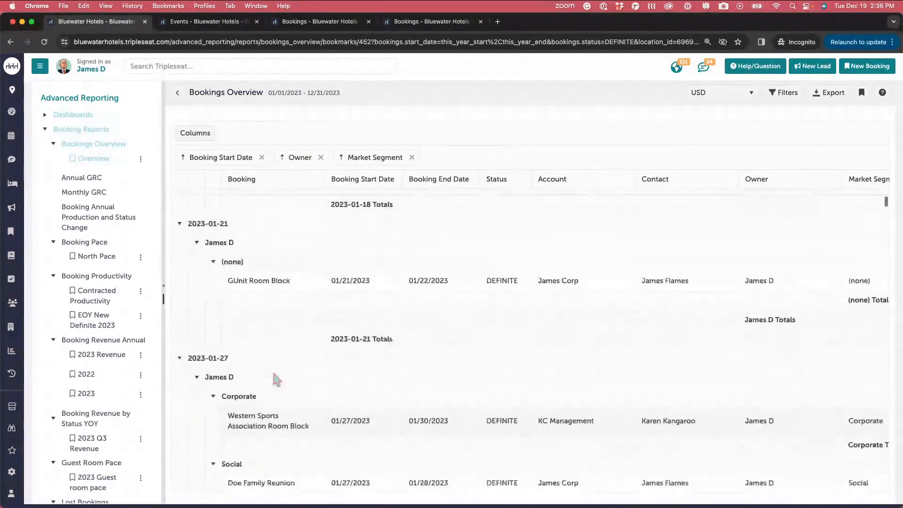
pyautogui.scroll(-3, 277, 377)
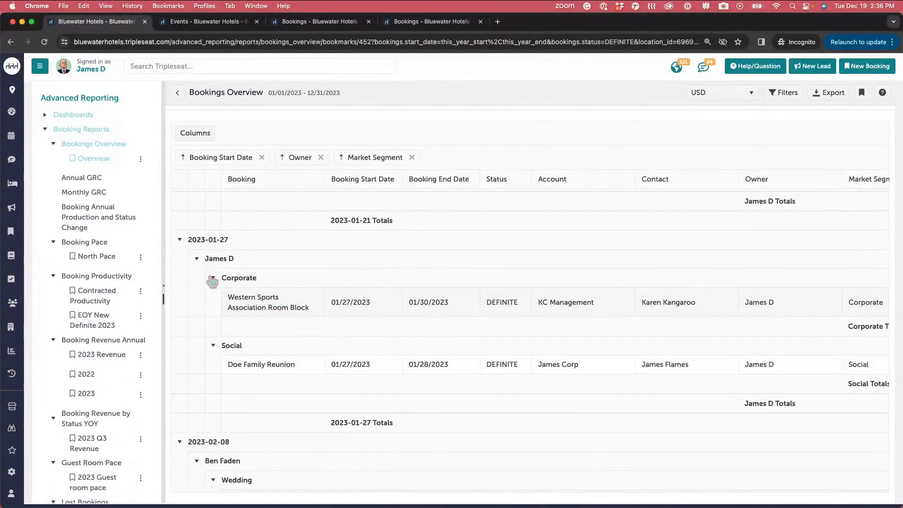
pyautogui.hscroll(8, 406, 348)
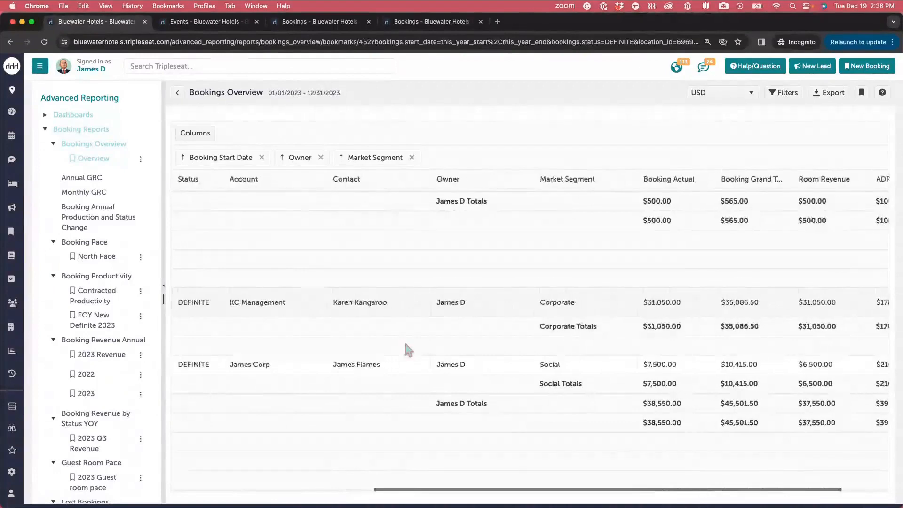
pyautogui.hscroll(2, 630, 359)
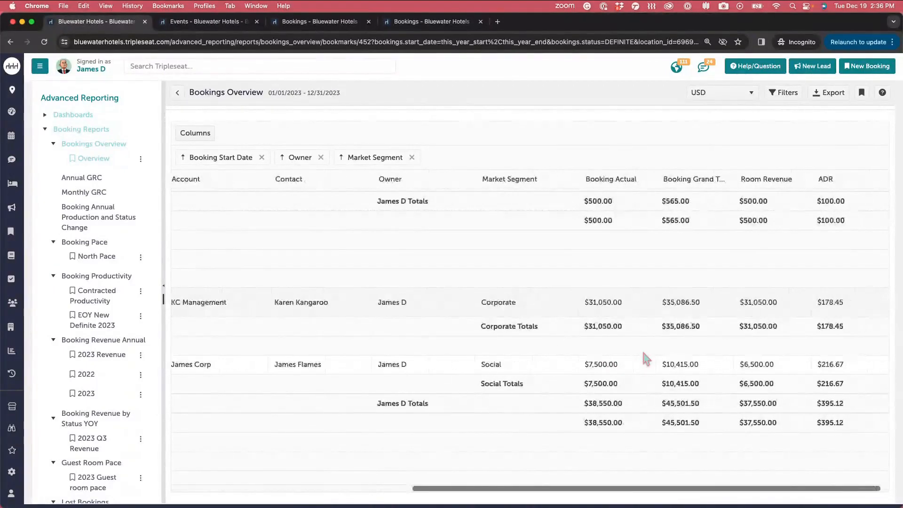
pyautogui.scroll(1, 645, 359)
pyautogui.hscroll(-10, 369, 299)
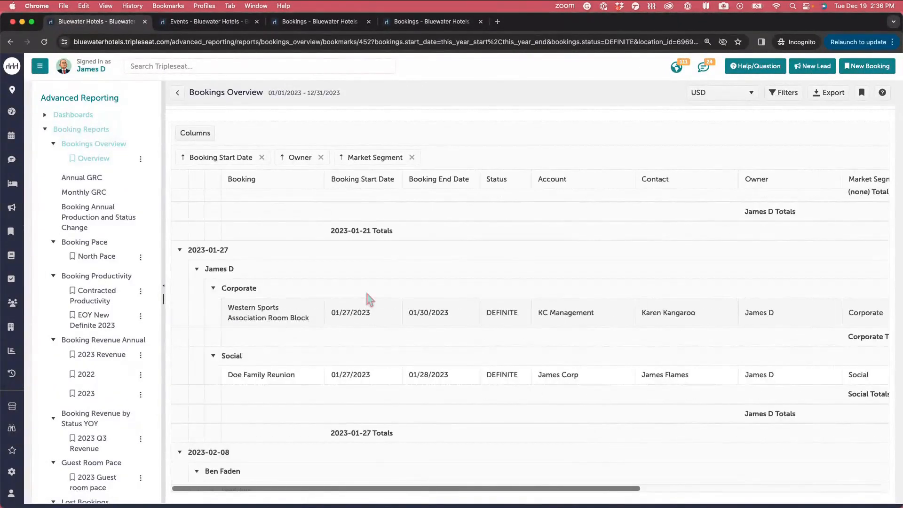
pyautogui.scroll(6, 369, 299)
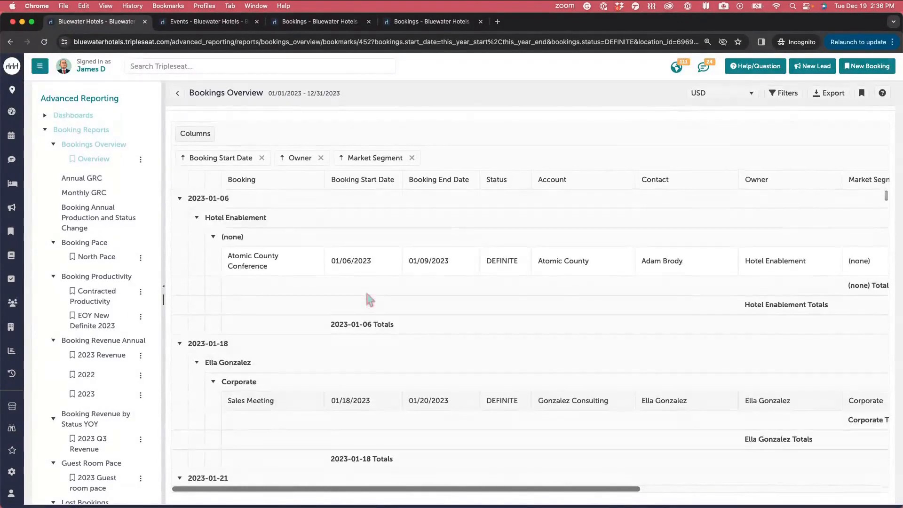
# - Toggle the sort order of the Booking Start Date grouping and leave it descending, latest dates first
pyautogui.click(183, 159)
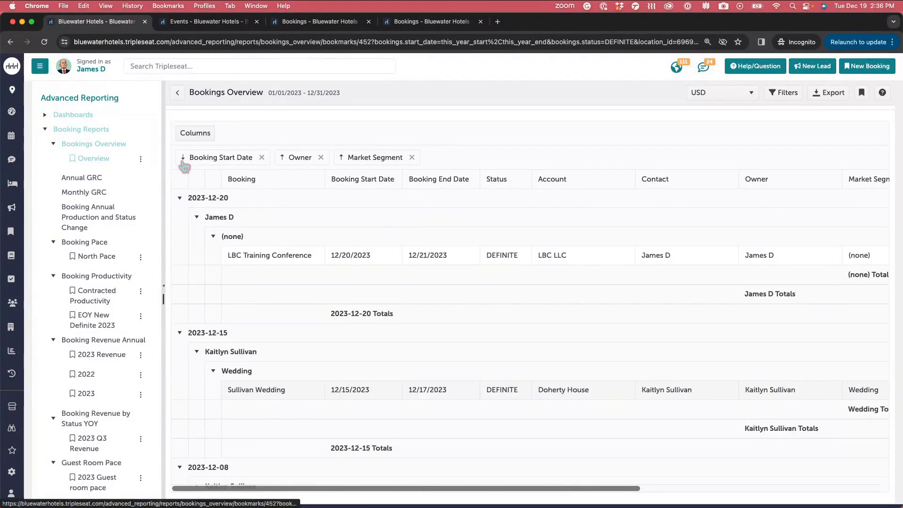
pyautogui.click(183, 159)
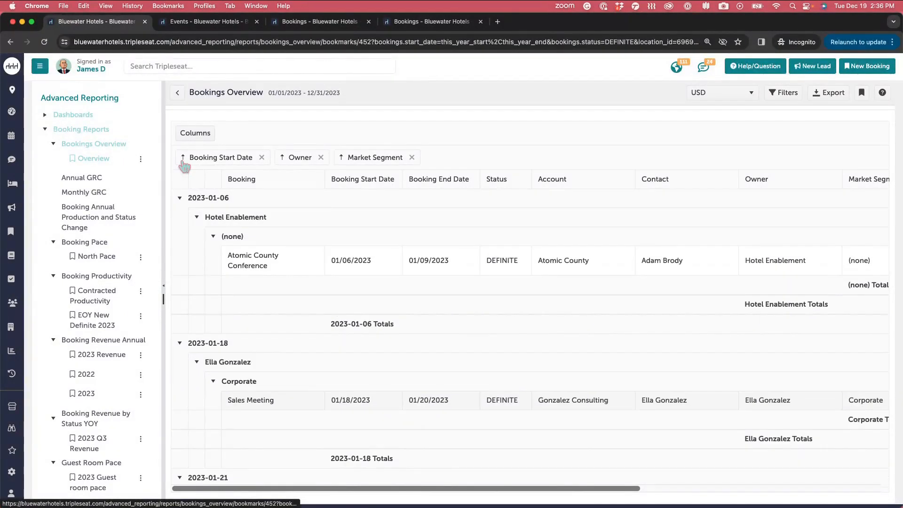
pyautogui.click(183, 158)
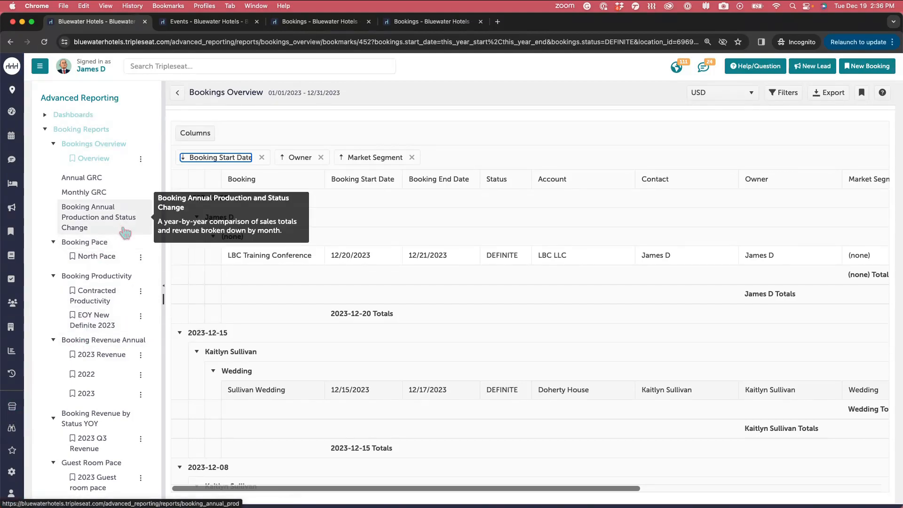
# - Open the Annual GRC report and look through its filter options, including the available years, without changing them
pyautogui.click(92, 179)
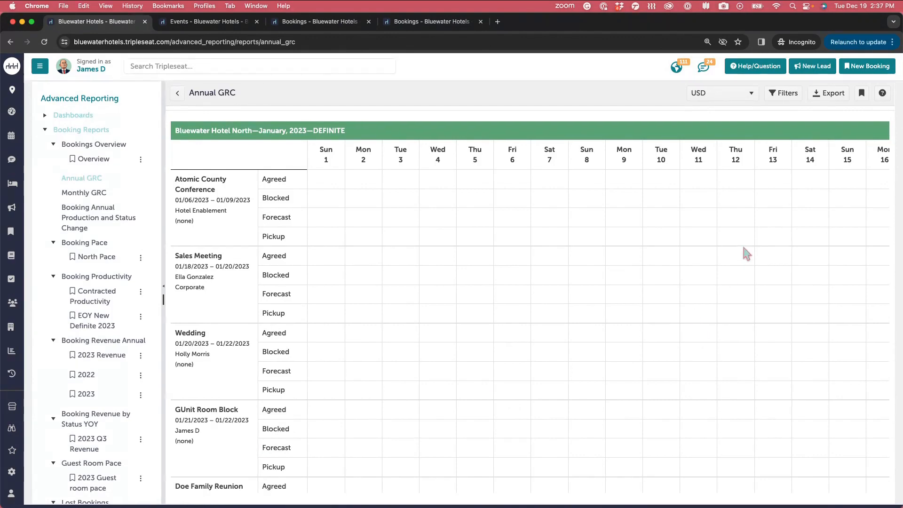
pyautogui.click(784, 95)
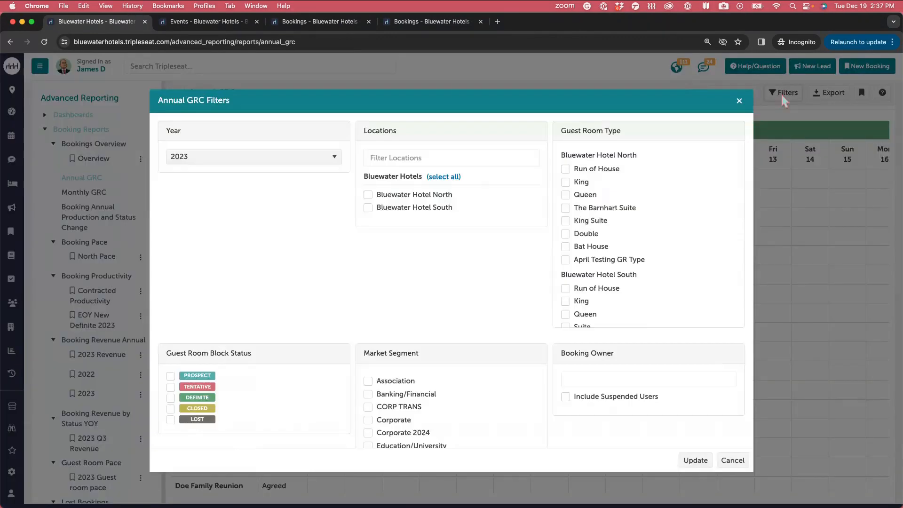
pyautogui.click(333, 163)
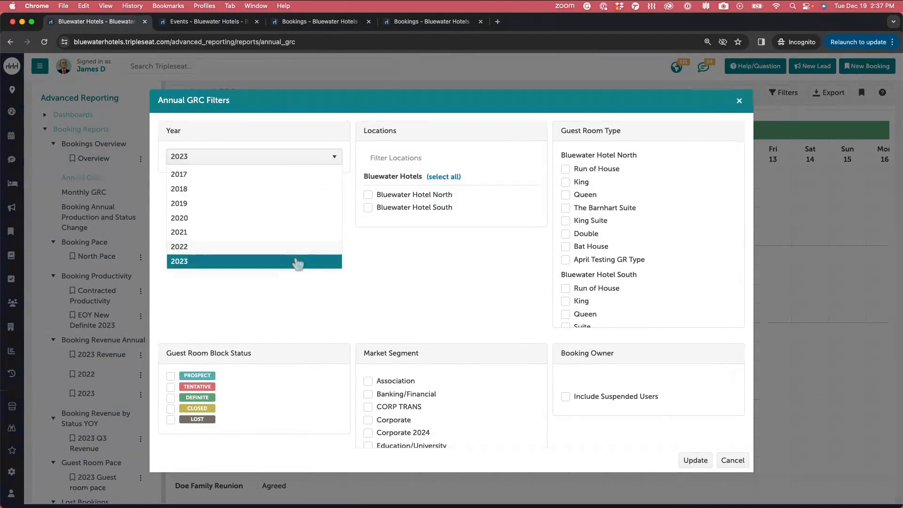
pyautogui.click(282, 313)
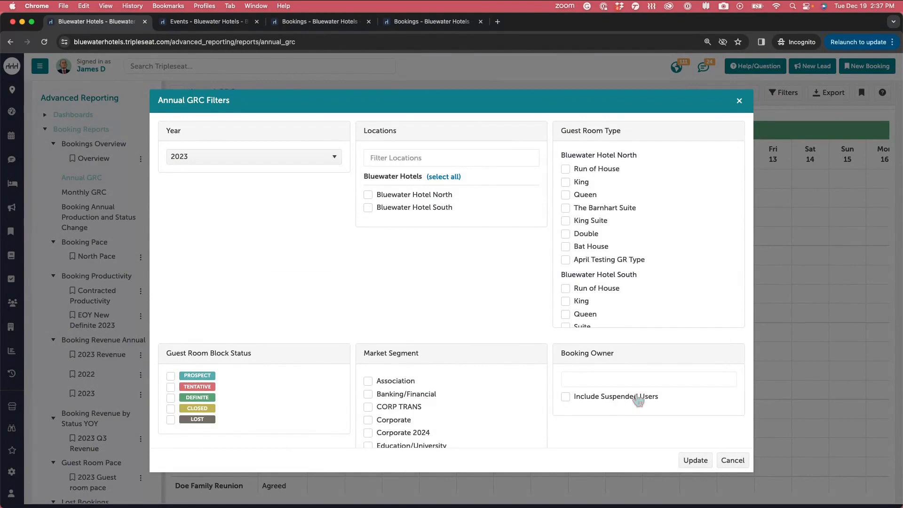
pyautogui.scroll(-3, 636, 397)
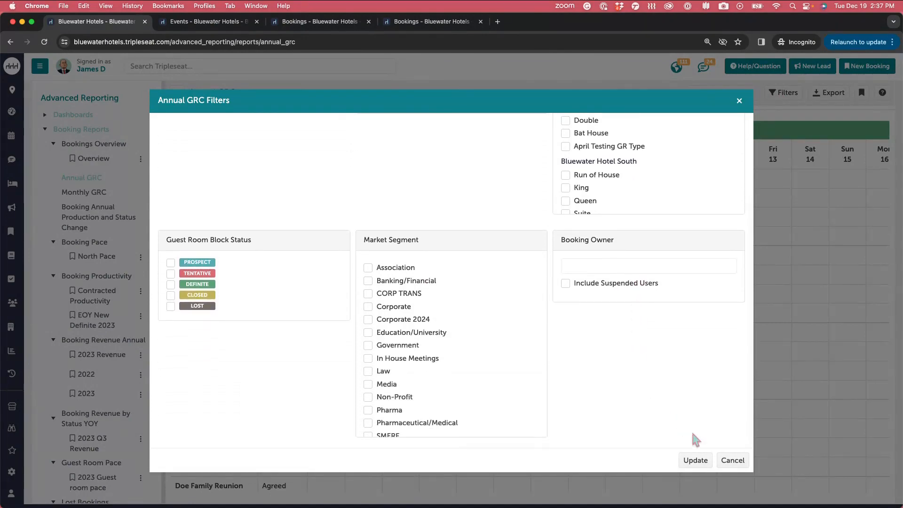
pyautogui.click(732, 461)
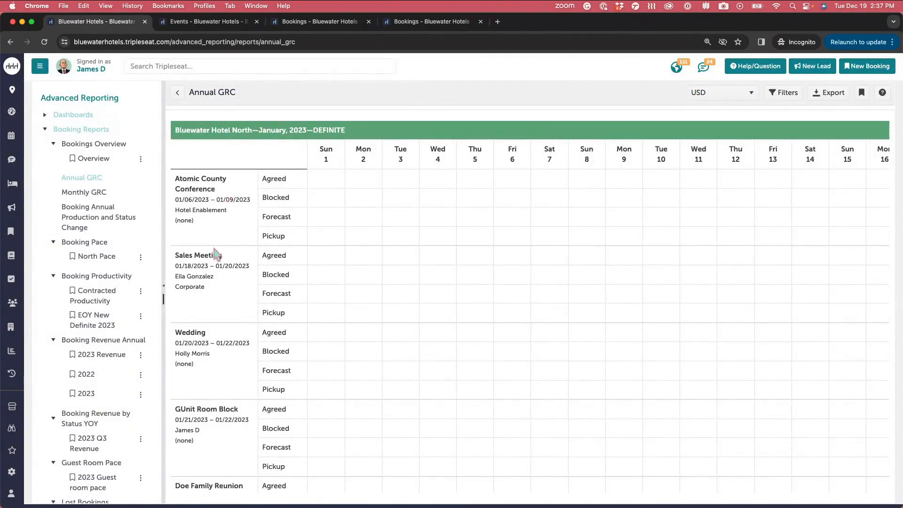
# - Examine the agreed, blocked, forecast and pickup rooms by day for the January 2023 definite bookings, then recheck the filter options
pyautogui.scroll(-5, 216, 254)
pyautogui.scroll(4, 383, 352)
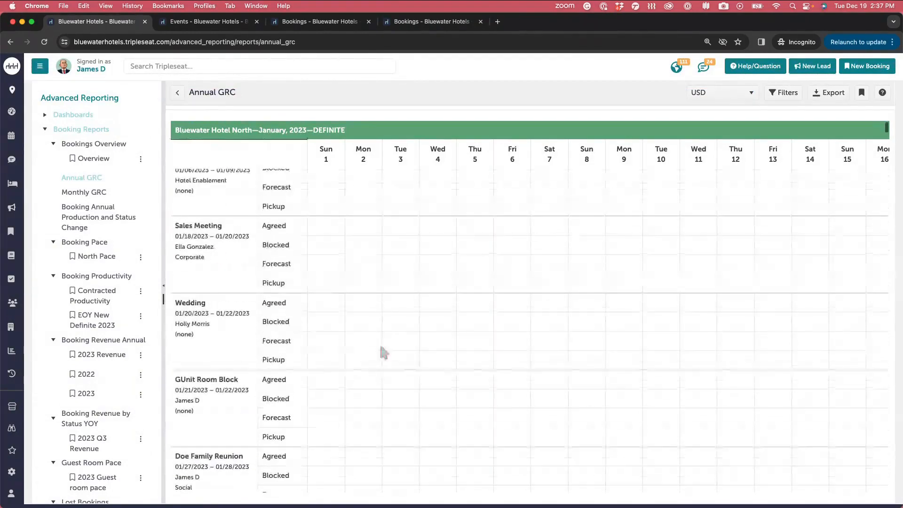
pyautogui.hscroll(10, 559, 337)
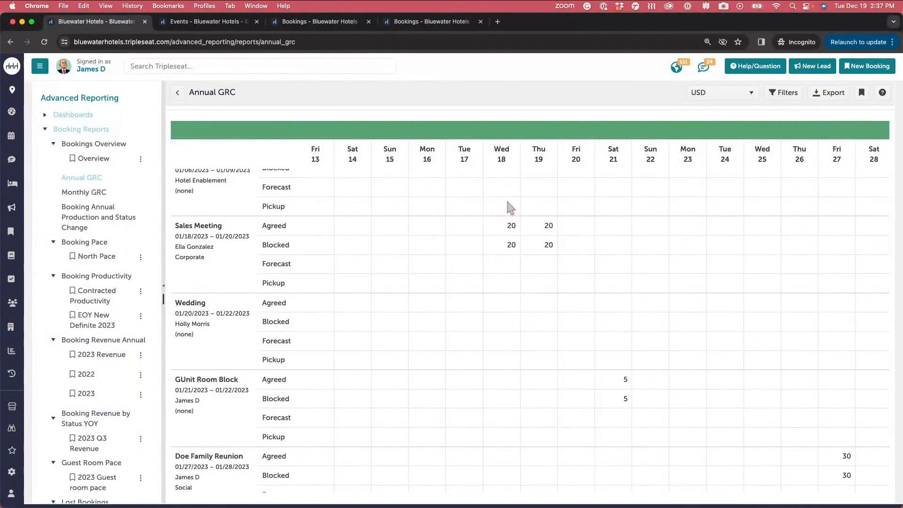
pyautogui.scroll(1, 506, 198)
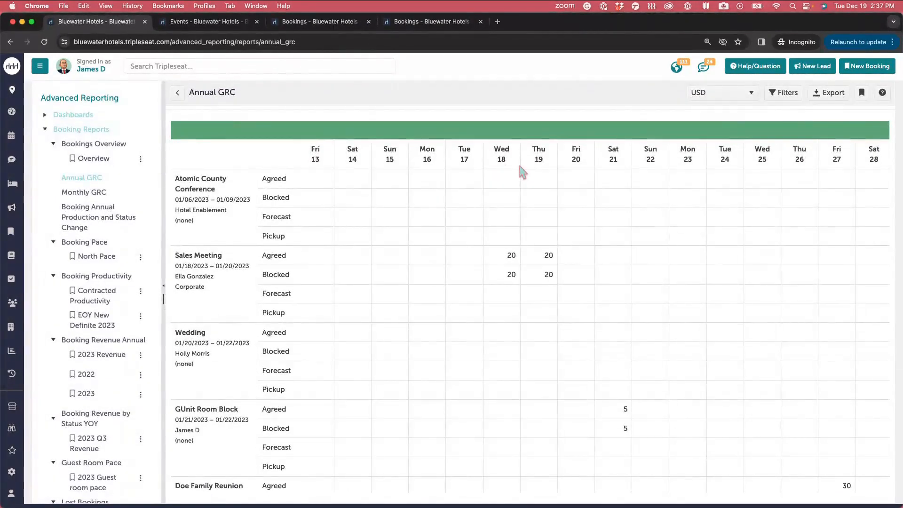
pyautogui.scroll(-3, 519, 173)
pyautogui.scroll(3, 520, 175)
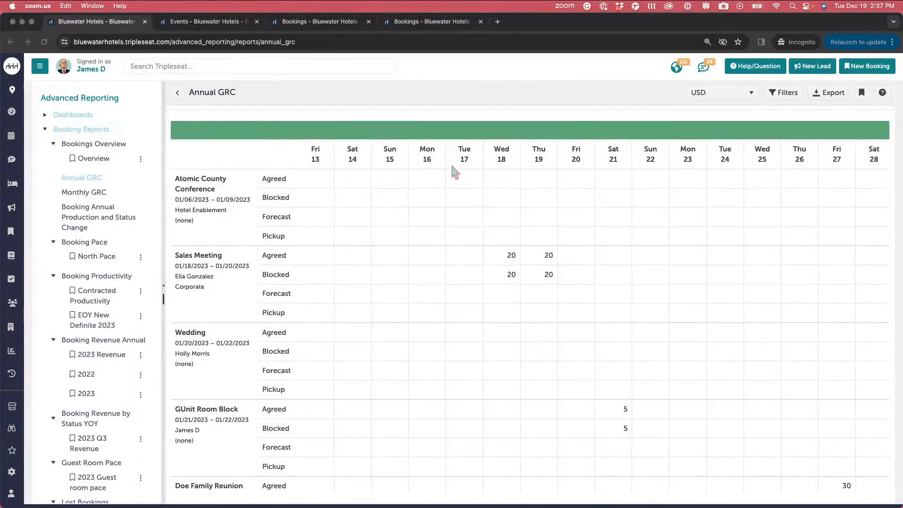
pyautogui.click(775, 100)
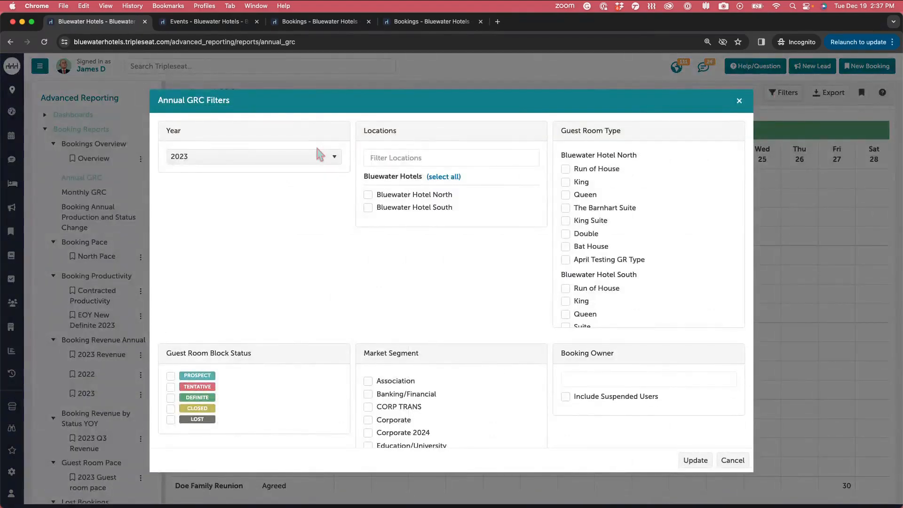
pyautogui.click(732, 461)
# - Examine the daily definite totals, the following status section, and each booking's total rooms, revenue and ADR in Annual GRC
pyautogui.scroll(-15, 554, 294)
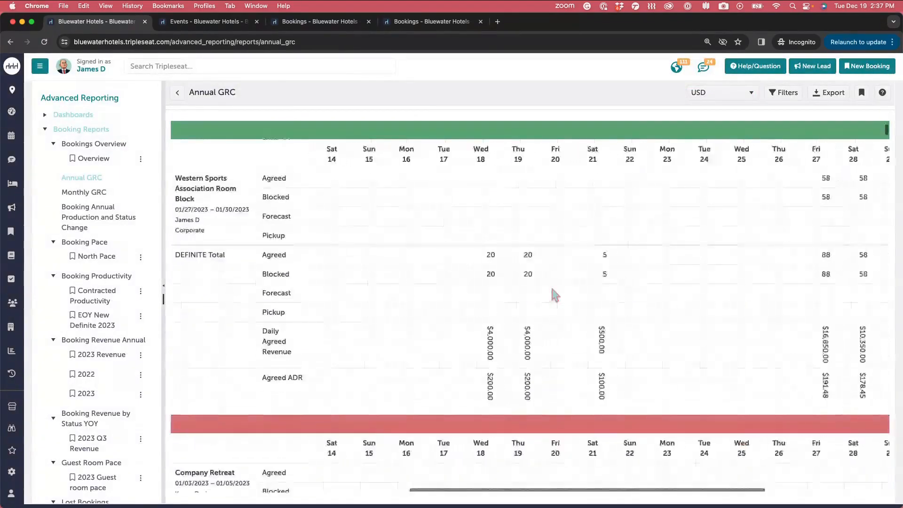
pyautogui.scroll(-5, 555, 294)
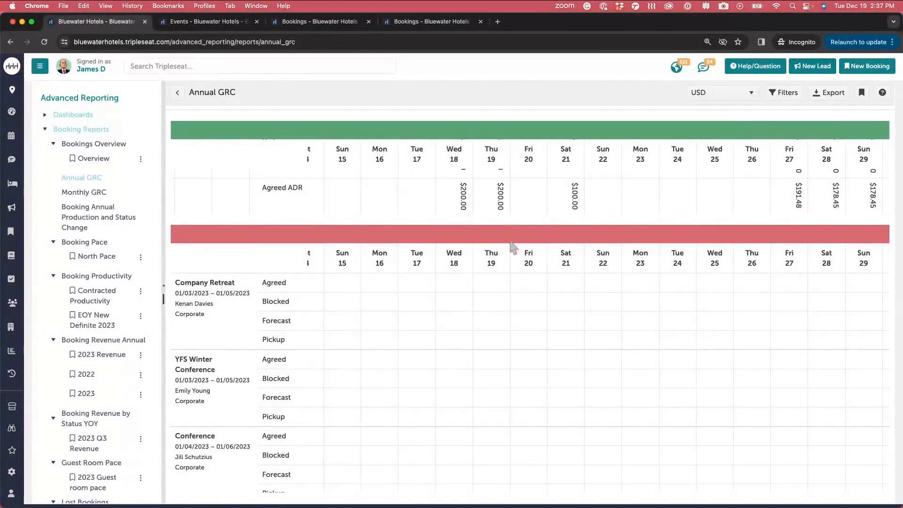
pyautogui.scroll(-10, 512, 247)
pyautogui.scroll(5, 510, 247)
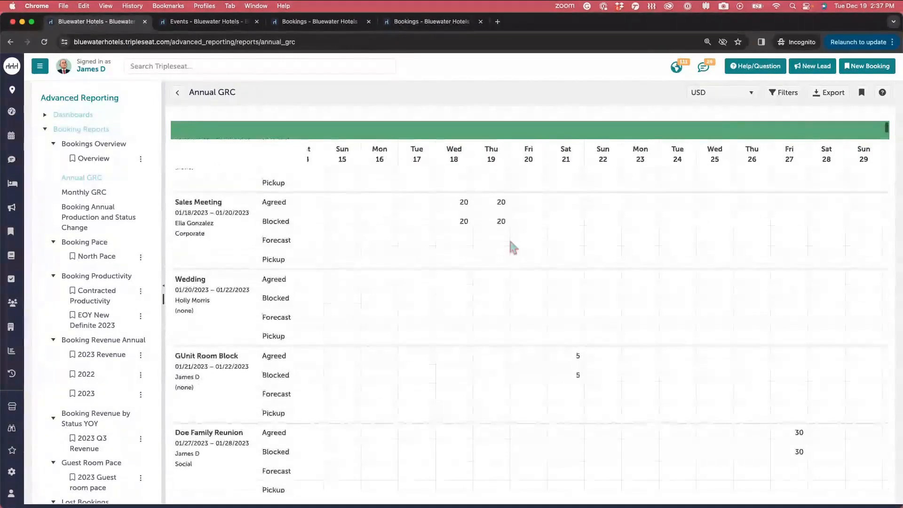
pyautogui.hscroll(3, 642, 265)
pyautogui.hscroll(2, 640, 260)
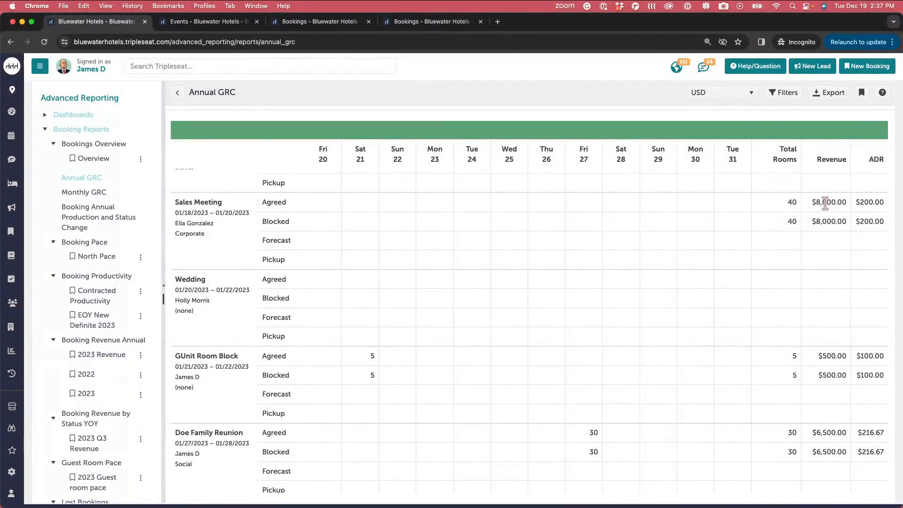
pyautogui.scroll(-10, 760, 416)
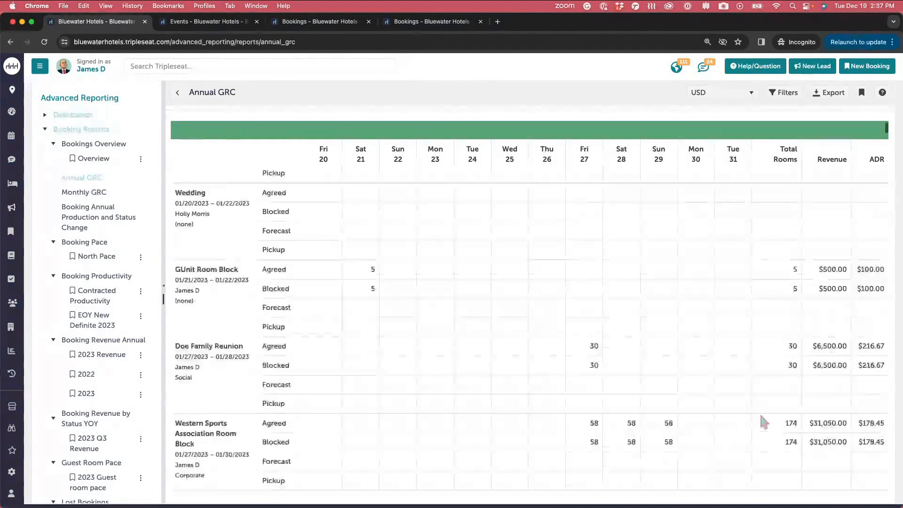
pyautogui.scroll(-7, 762, 416)
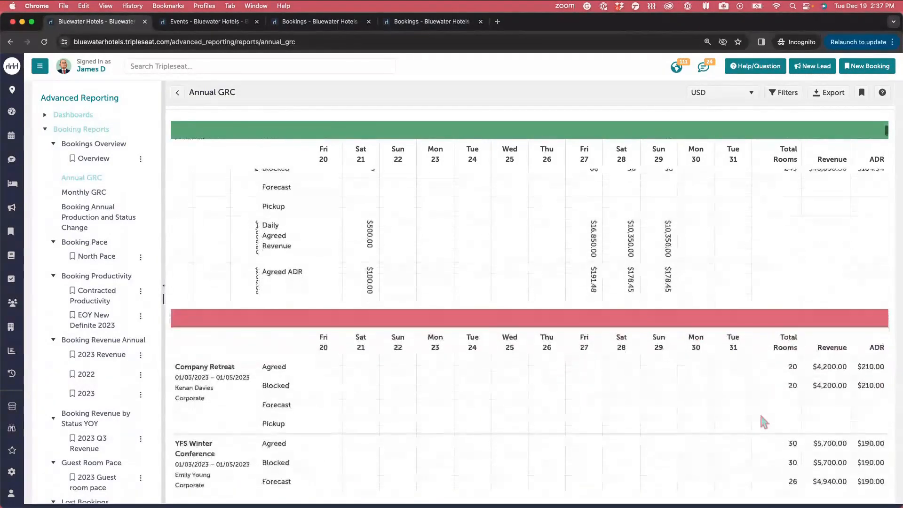
pyautogui.scroll(-5, 764, 422)
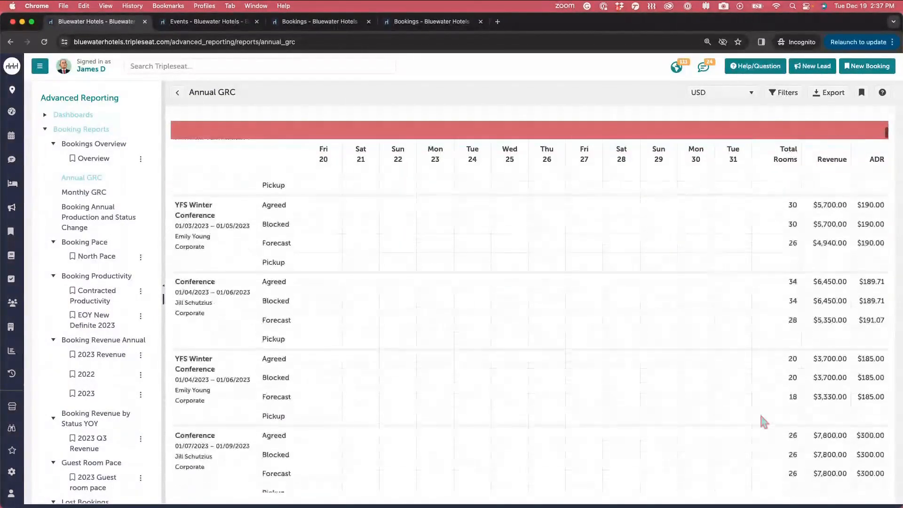
pyautogui.scroll(10, 764, 422)
pyautogui.scroll(10, 762, 419)
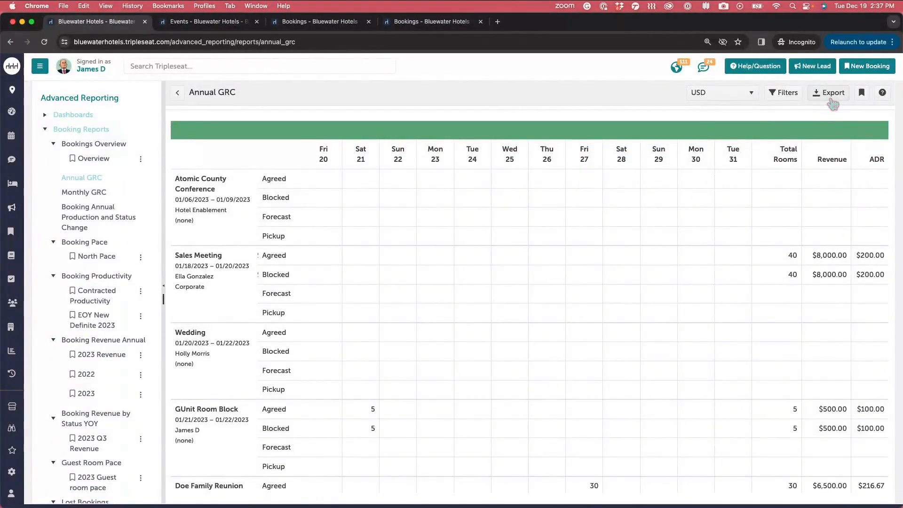
# - Filter the Annual GRC report to the year 2022
pyautogui.click(785, 94)
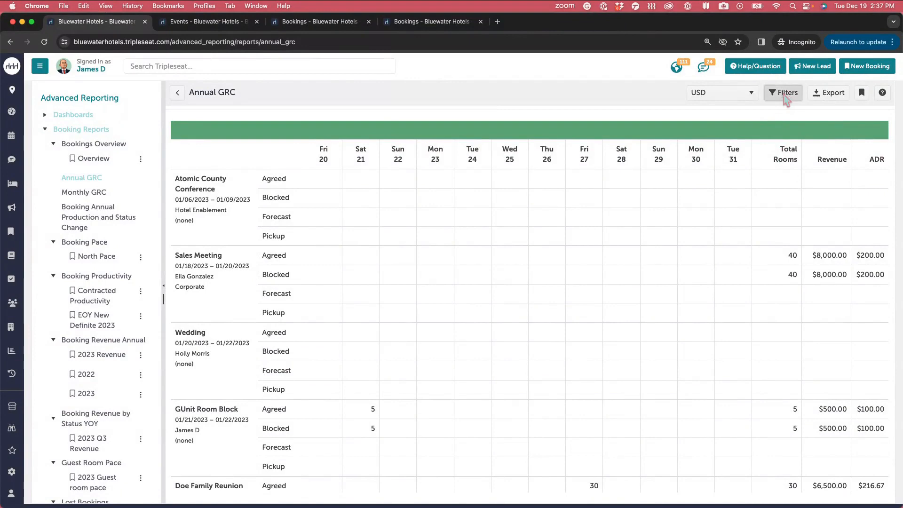
pyautogui.click(337, 159)
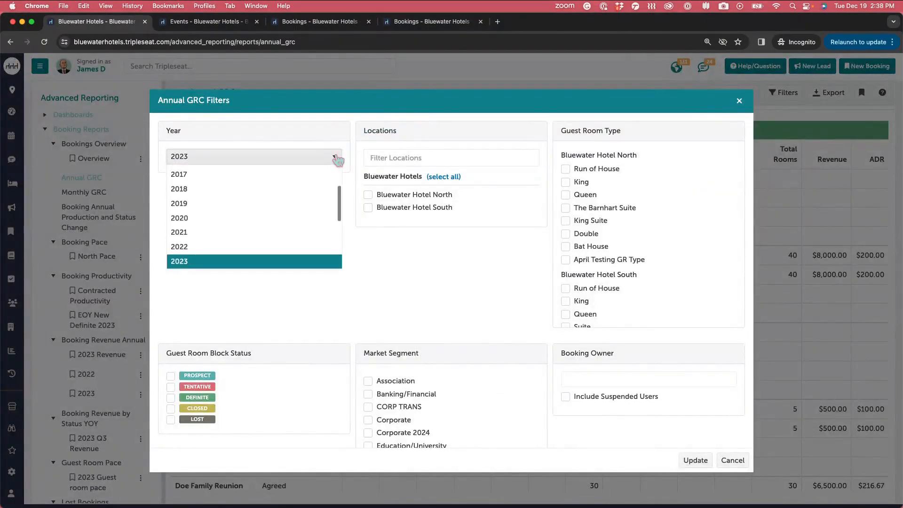
pyautogui.click(301, 247)
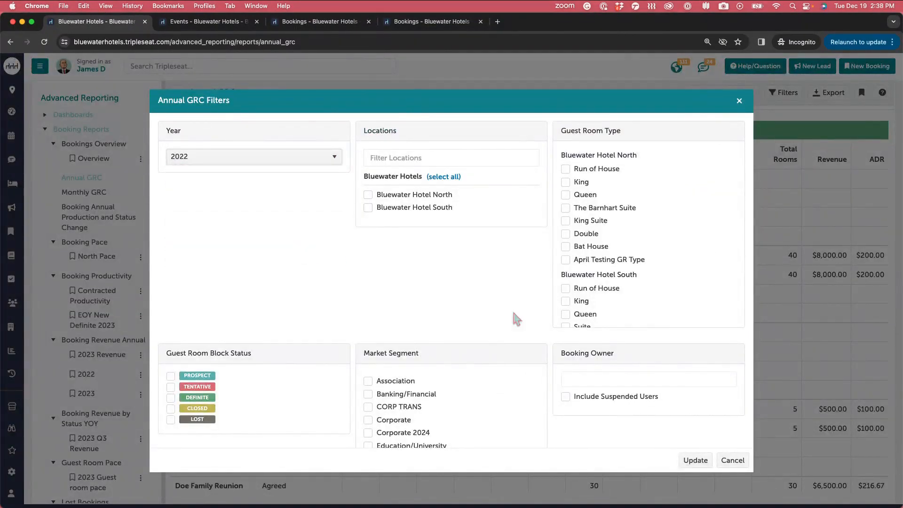
pyautogui.click(695, 460)
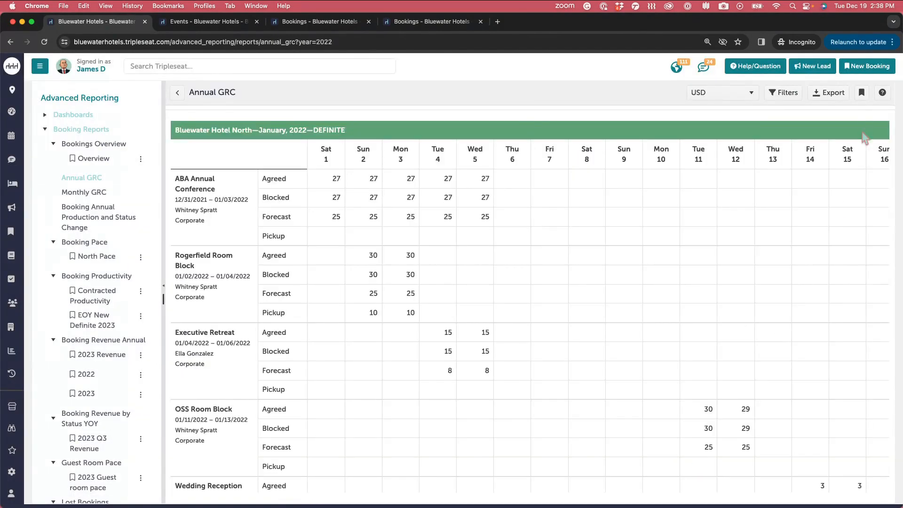
# - Bookmark the filtered Annual GRC report under the name 2022
pyautogui.click(862, 94)
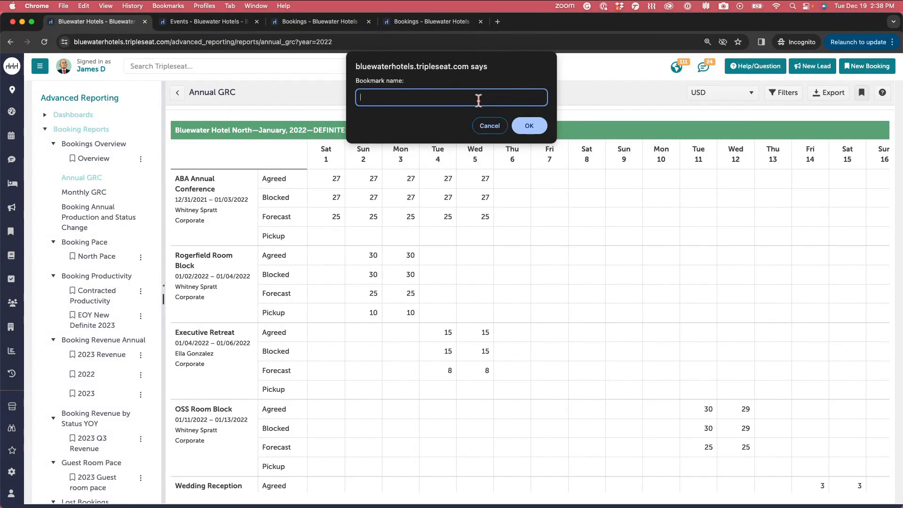
pyautogui.write('2022')
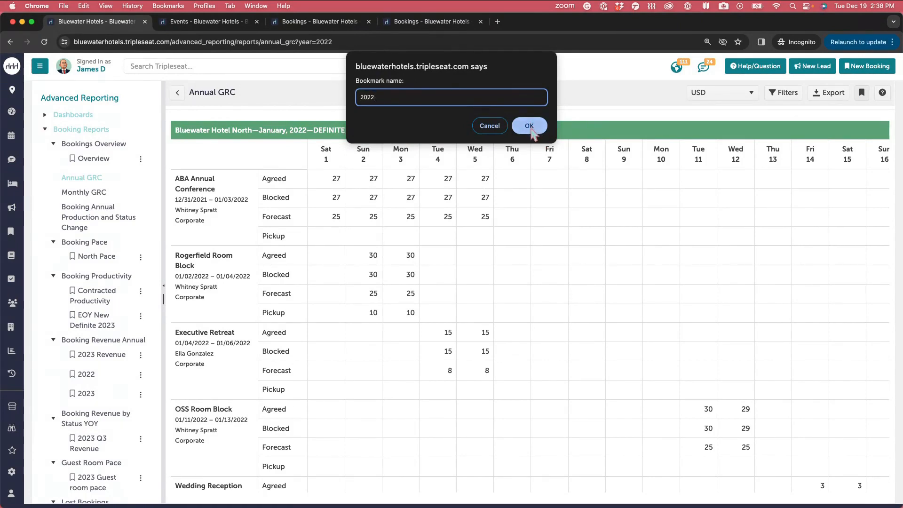
pyautogui.click(530, 125)
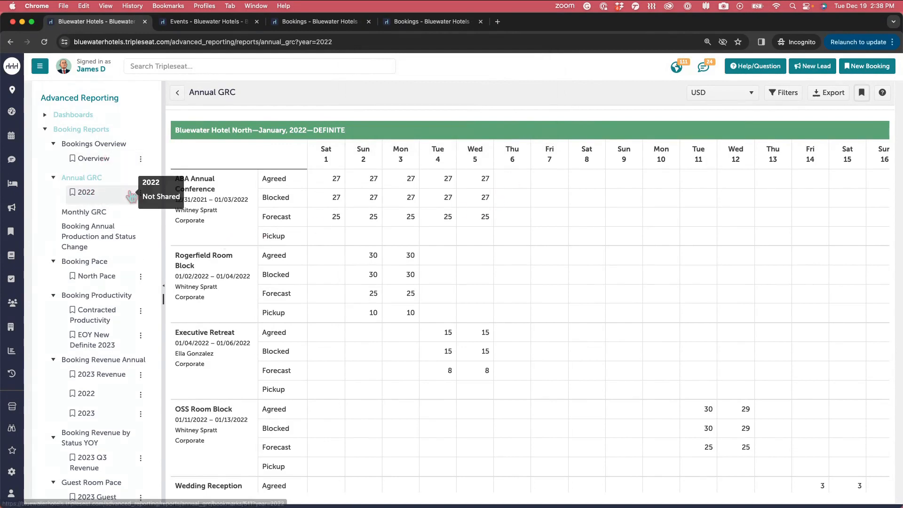
# - View the sharing options for the Annual GRC 2022 bookmark without sharing it, and bring up its available actions again
pyautogui.click(142, 194)
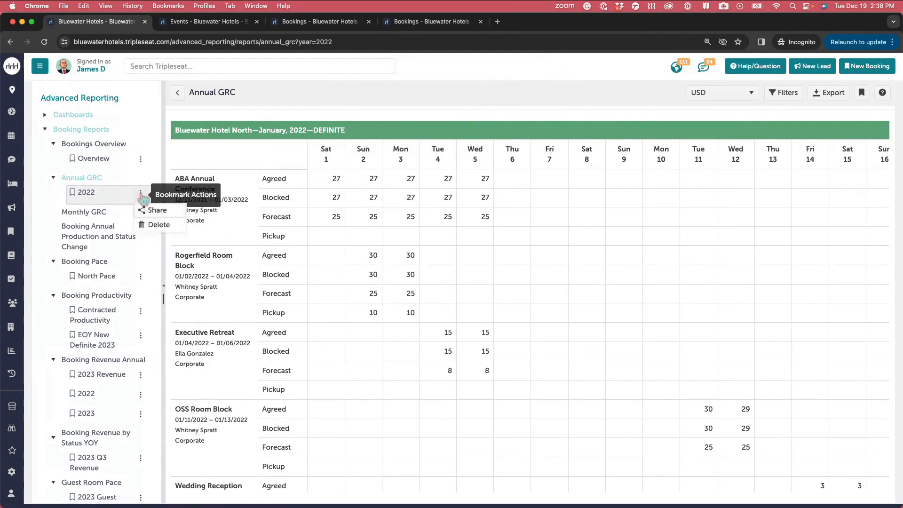
pyautogui.click(146, 211)
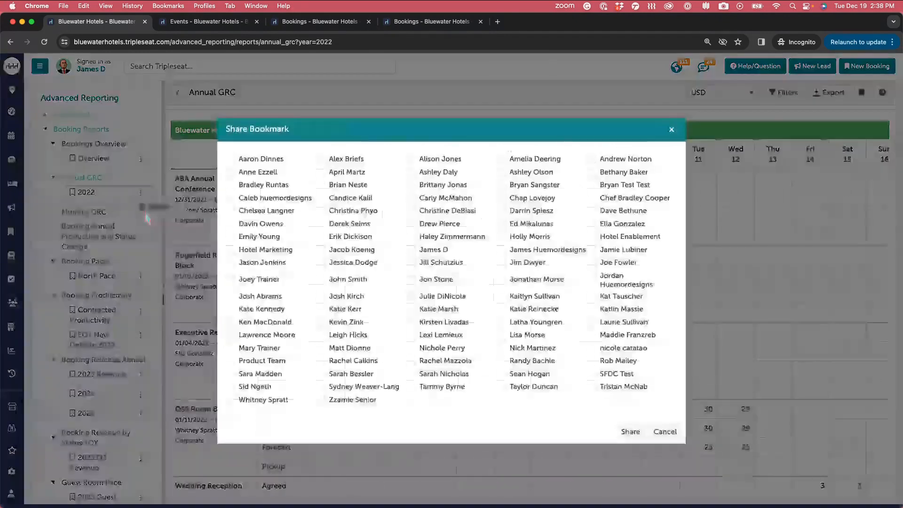
pyautogui.click(664, 431)
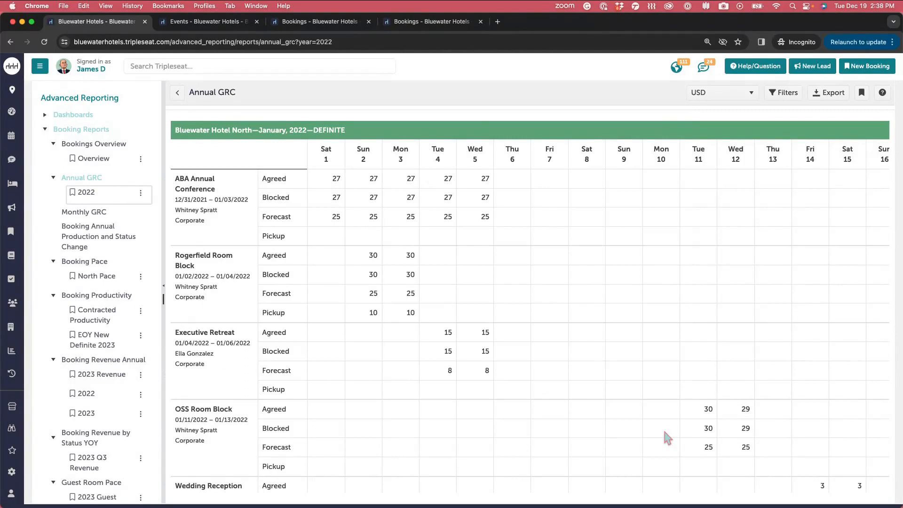
pyautogui.click(141, 194)
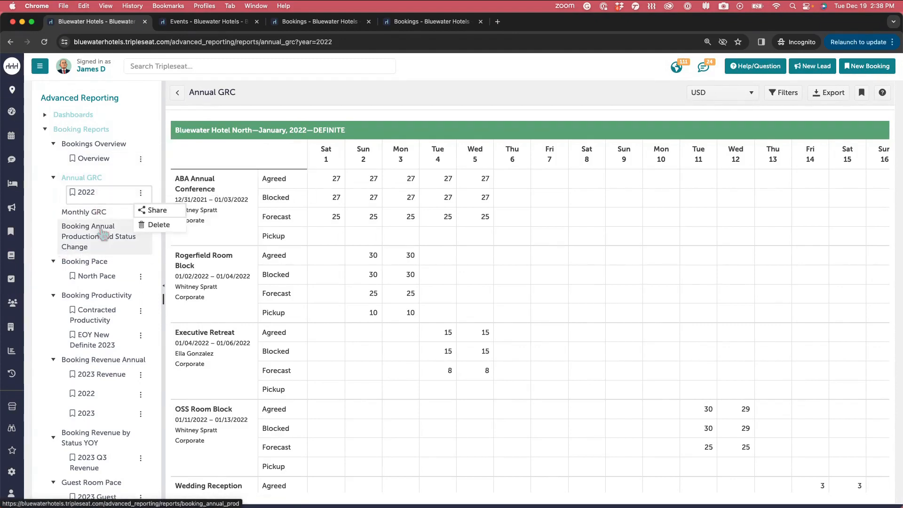
# - Open the North Pace bookmark of the Booking Pace report and filter it to Bluewater Hotel North and Bluewater Hotel South
pyautogui.click(109, 282)
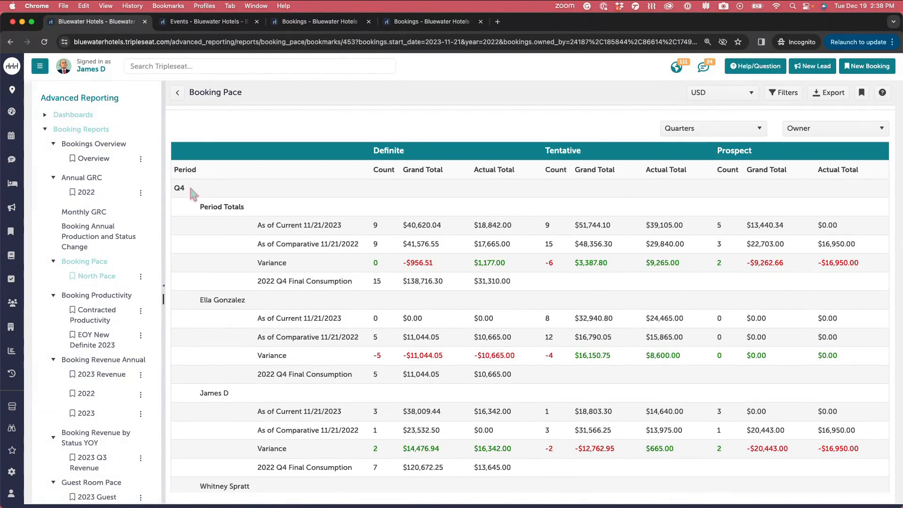
pyautogui.click(784, 93)
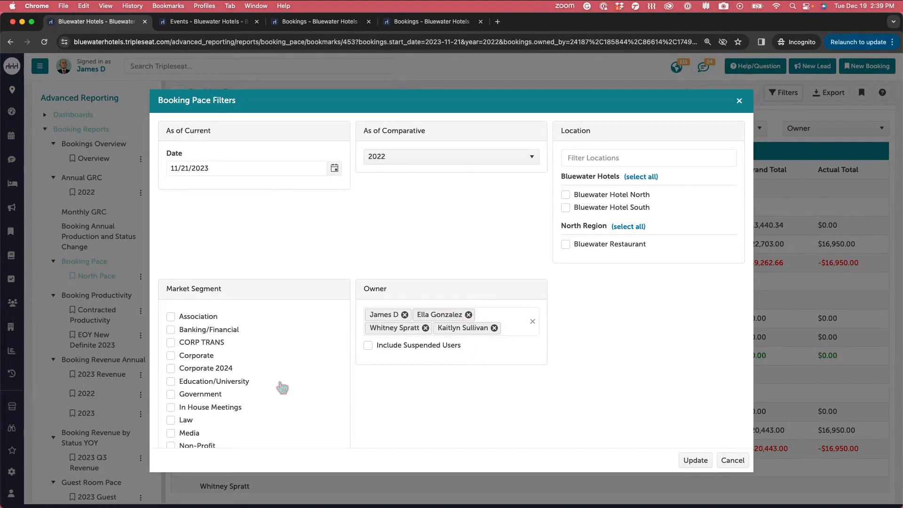
pyautogui.scroll(-5, 281, 385)
pyautogui.scroll(5, 281, 388)
pyautogui.click(565, 209)
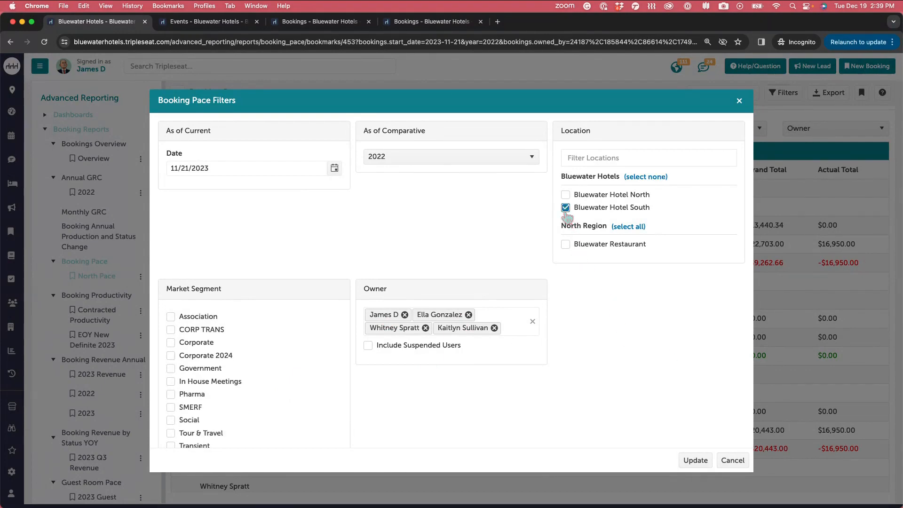
pyautogui.click(566, 195)
pyautogui.click(696, 461)
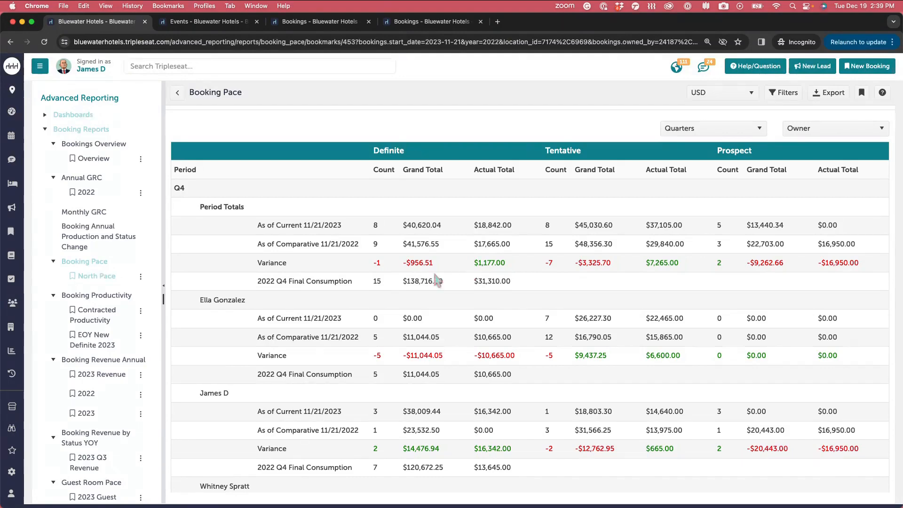
pyautogui.scroll(-1, 245, 320)
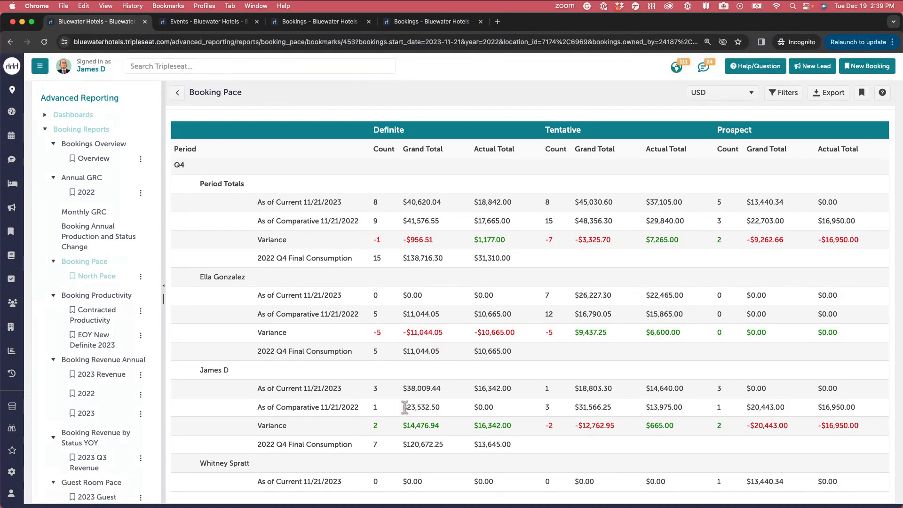
# - Review the Booking Pace report's breakdown by owner and the comparative years offered in its filters, leaving the filters unchanged
pyautogui.scroll(-2, 405, 407)
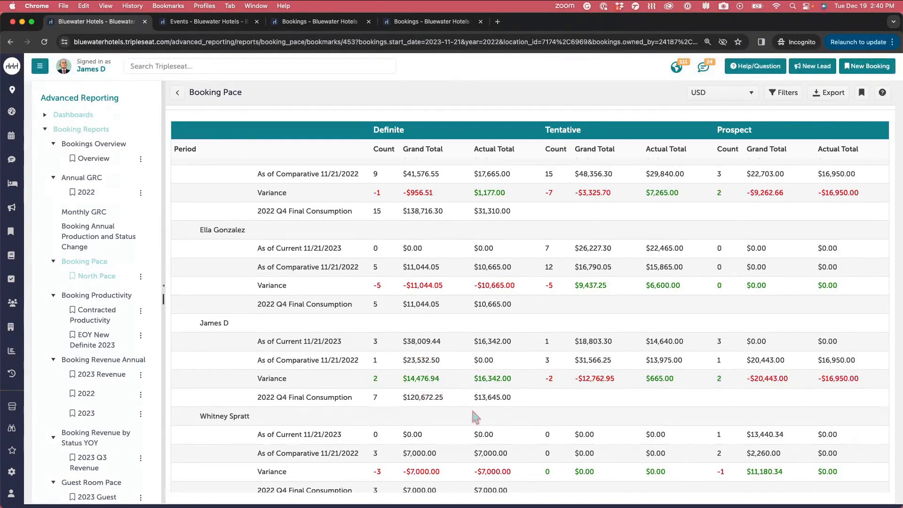
pyautogui.scroll(-3, 472, 411)
pyautogui.scroll(-1, 475, 418)
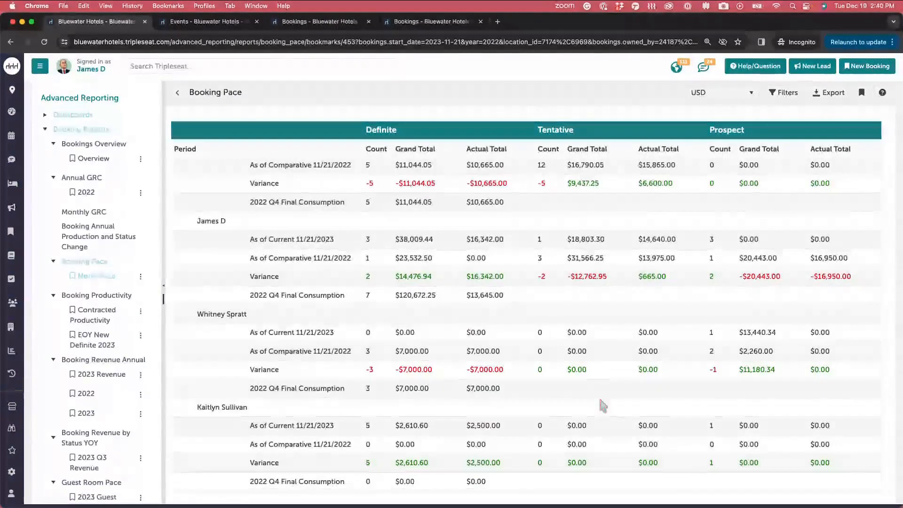
pyautogui.scroll(-3, 602, 404)
pyautogui.scroll(-2, 602, 404)
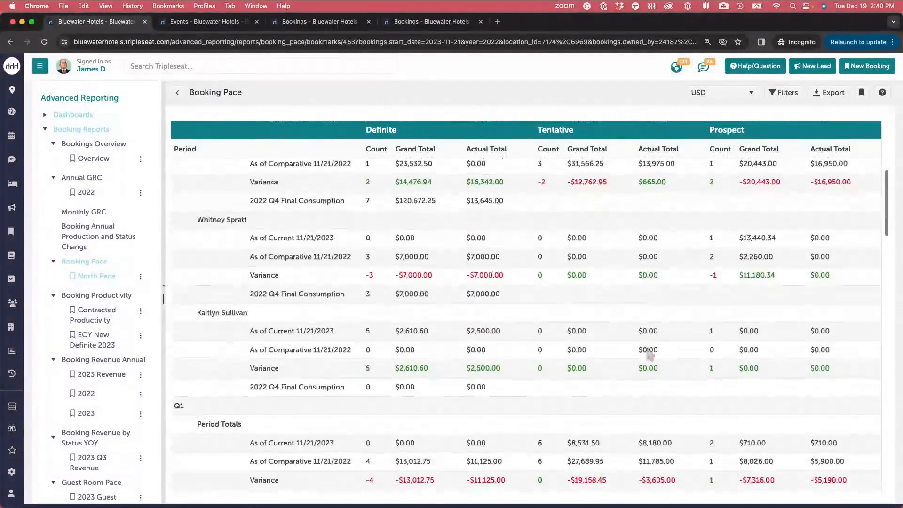
pyautogui.click(786, 94)
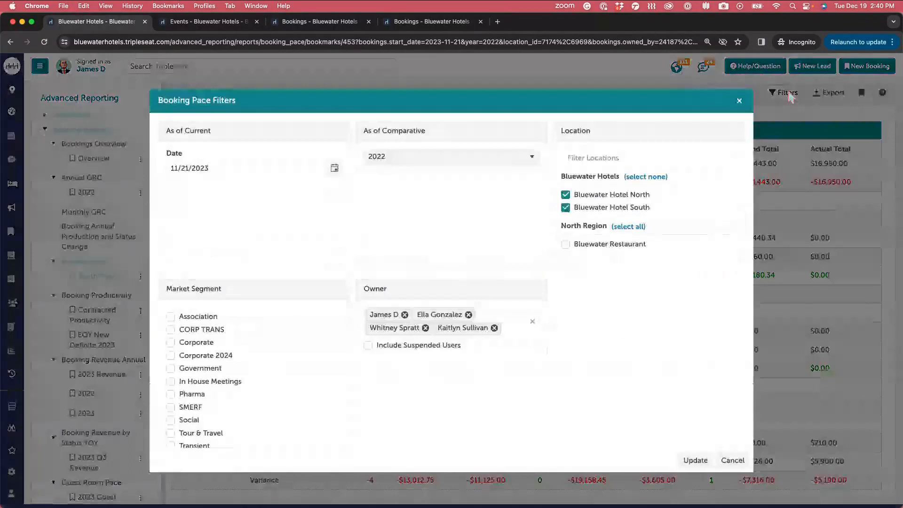
pyautogui.click(433, 158)
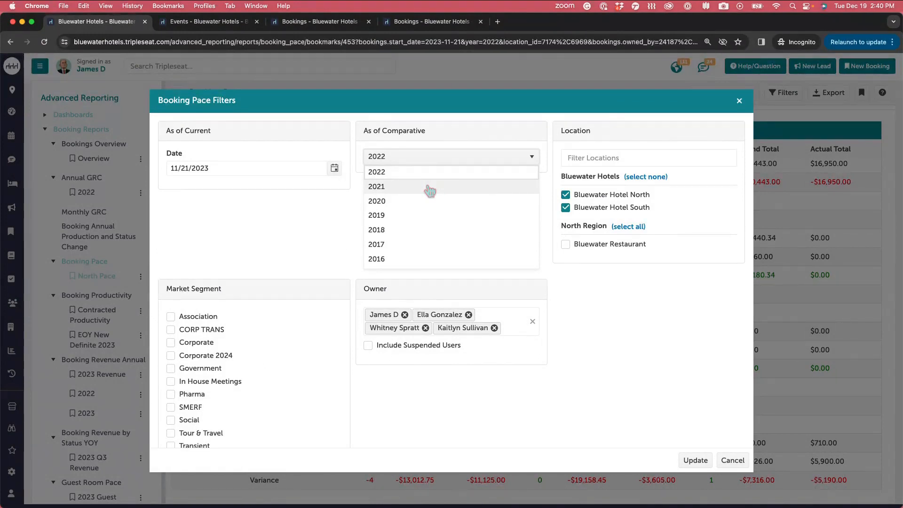
pyautogui.click(732, 461)
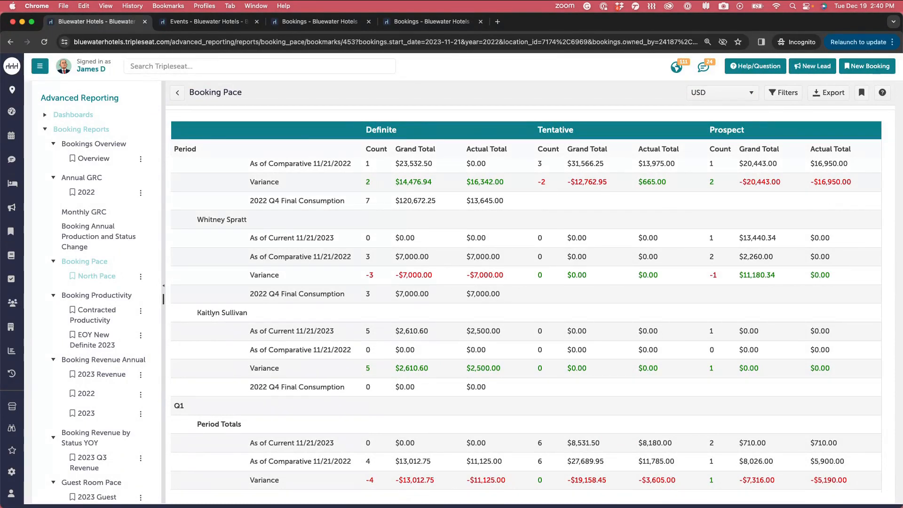
# - Open the EOY New Definite 2023 bookmark of Booking Productivity and review its column choices and filters without changing them
pyautogui.click(116, 343)
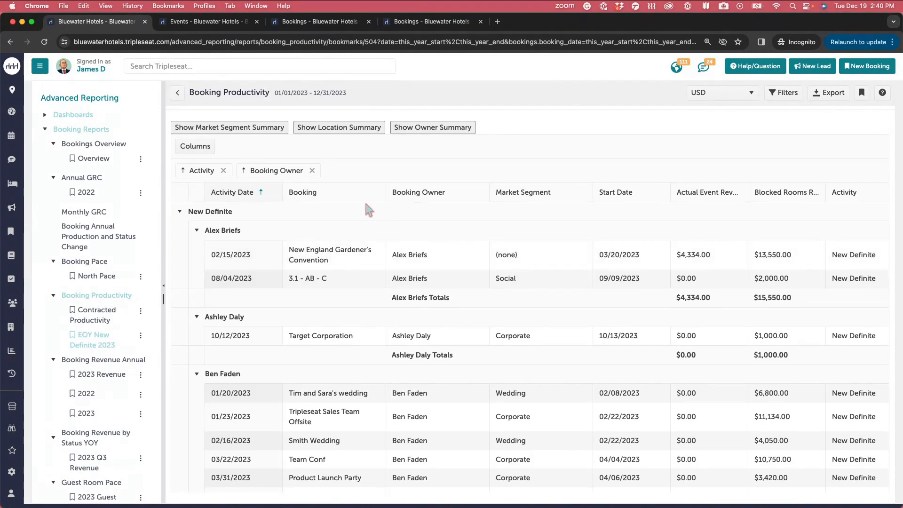
pyautogui.click(196, 146)
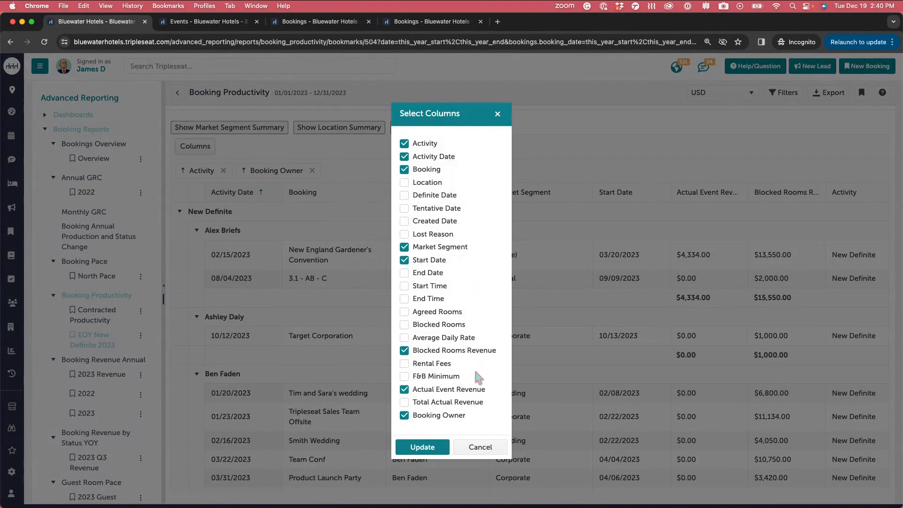
pyautogui.click(438, 446)
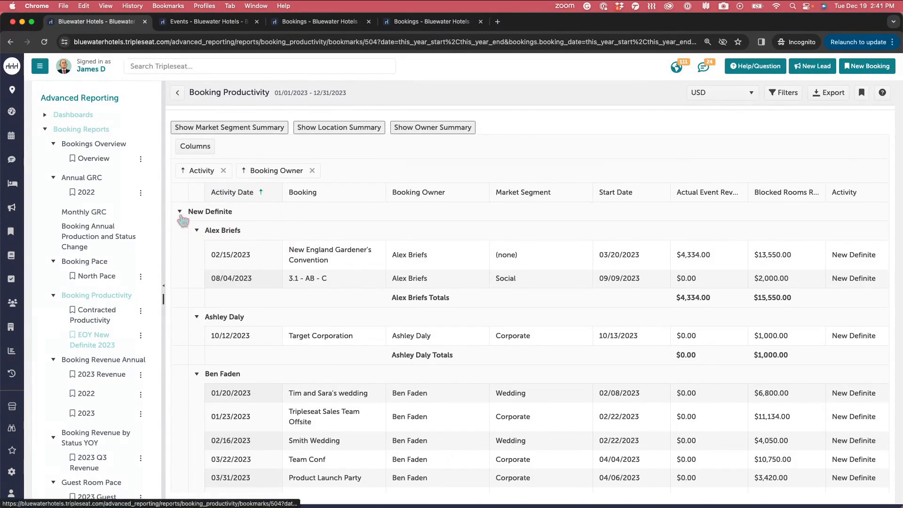
pyautogui.click(780, 101)
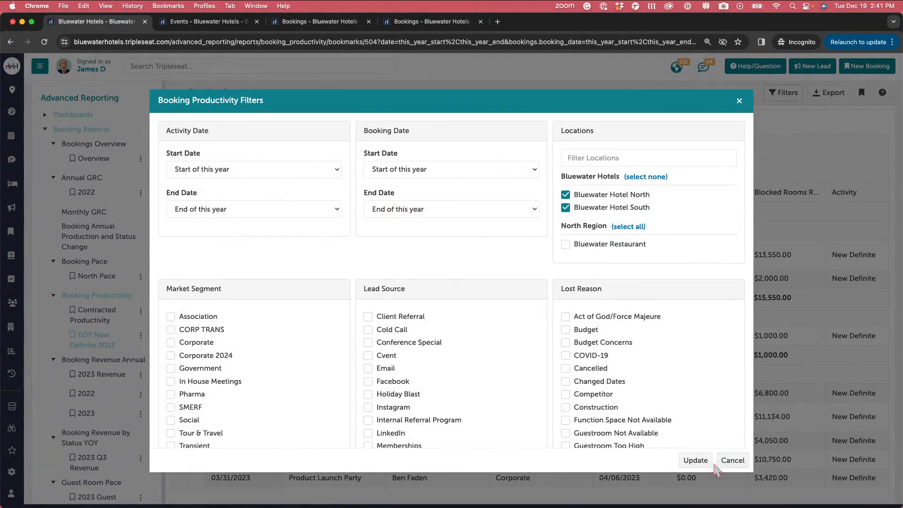
pyautogui.click(730, 462)
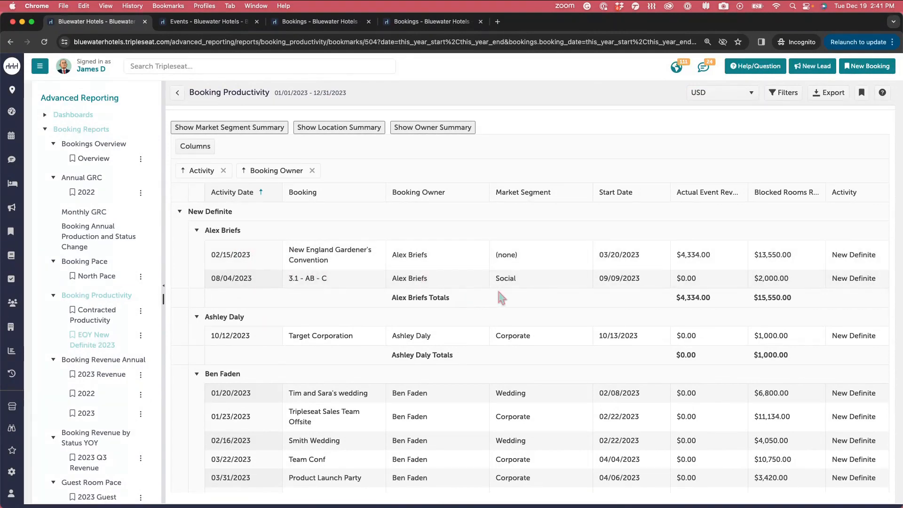
# - Examine the New Definite bookings by owner in the Booking Productivity report, collapsing and re-expanding the New Definite group to check its totals
pyautogui.hscroll(2, 499, 292)
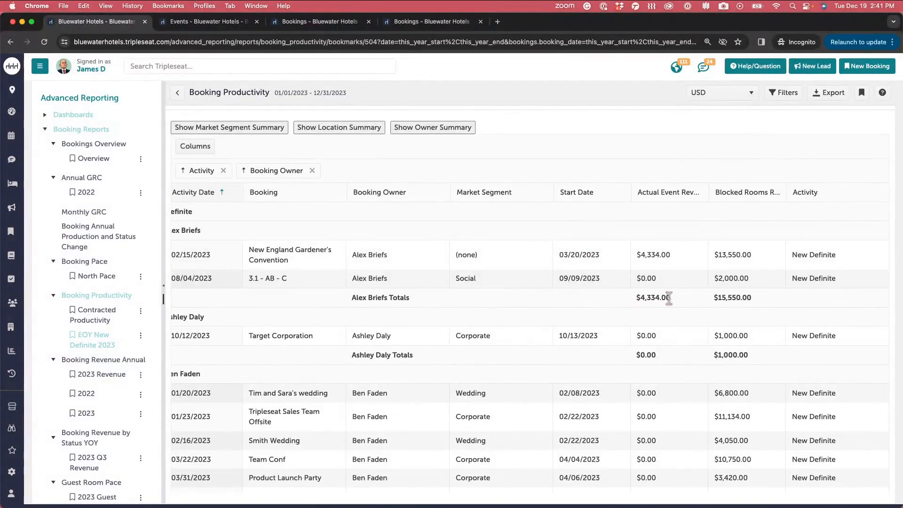
pyautogui.hscroll(-2, 552, 298)
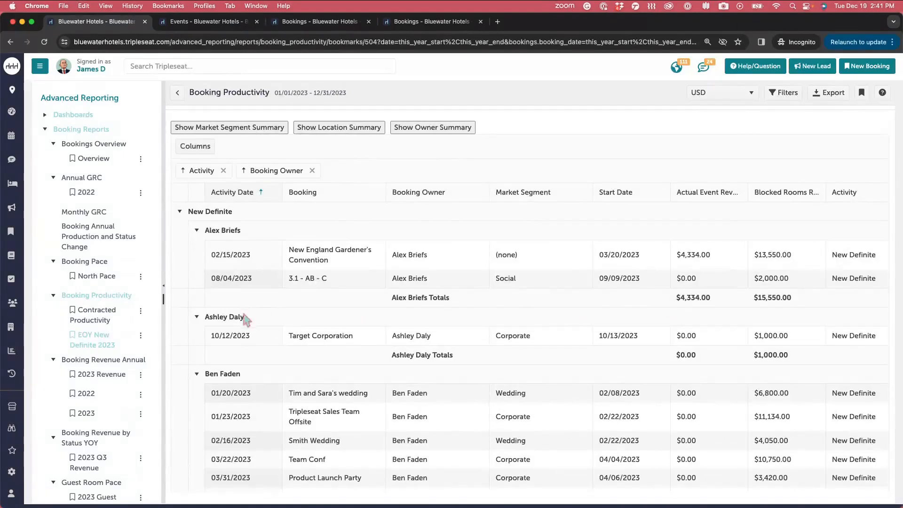
pyautogui.scroll(-3, 259, 329)
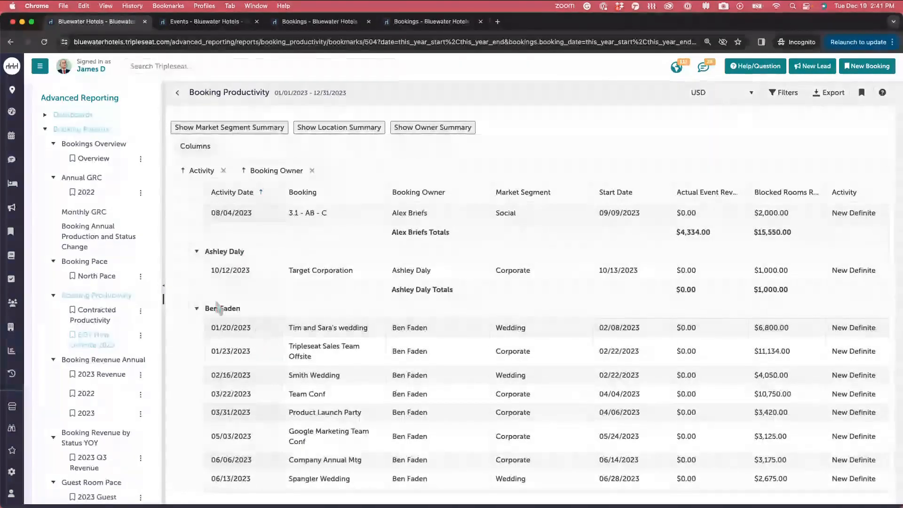
pyautogui.scroll(-5, 210, 306)
pyautogui.scroll(-5, 210, 304)
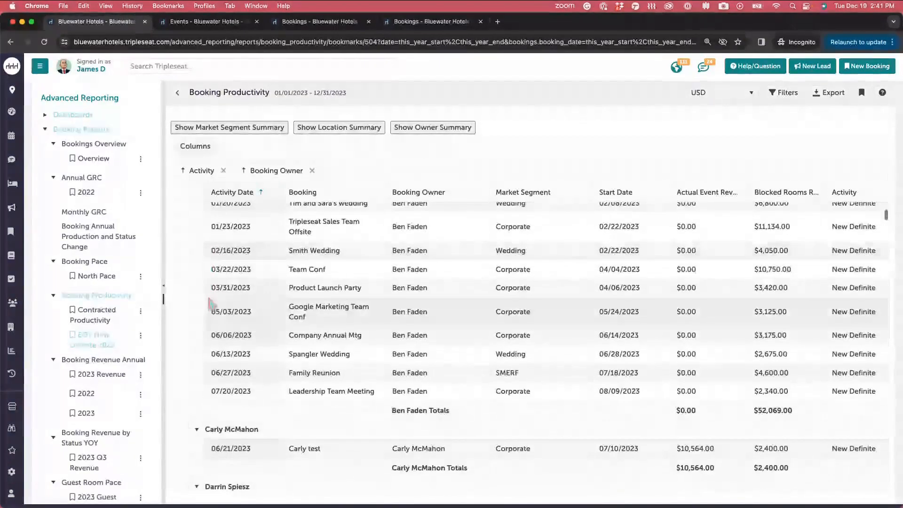
pyautogui.scroll(-5, 210, 304)
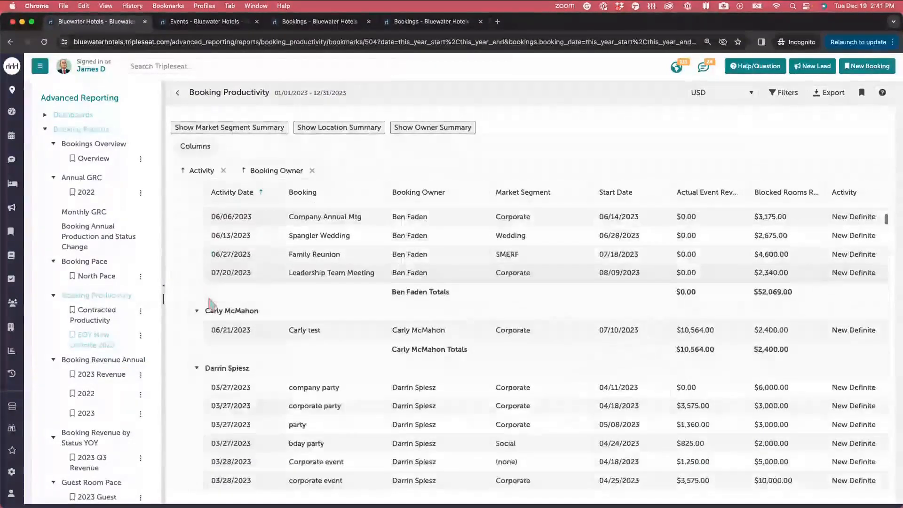
pyautogui.scroll(15, 210, 305)
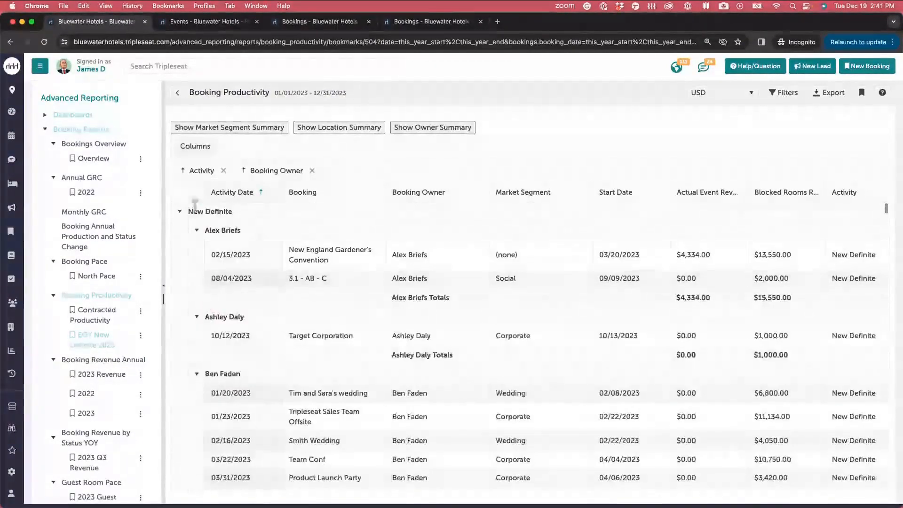
pyautogui.click(180, 211)
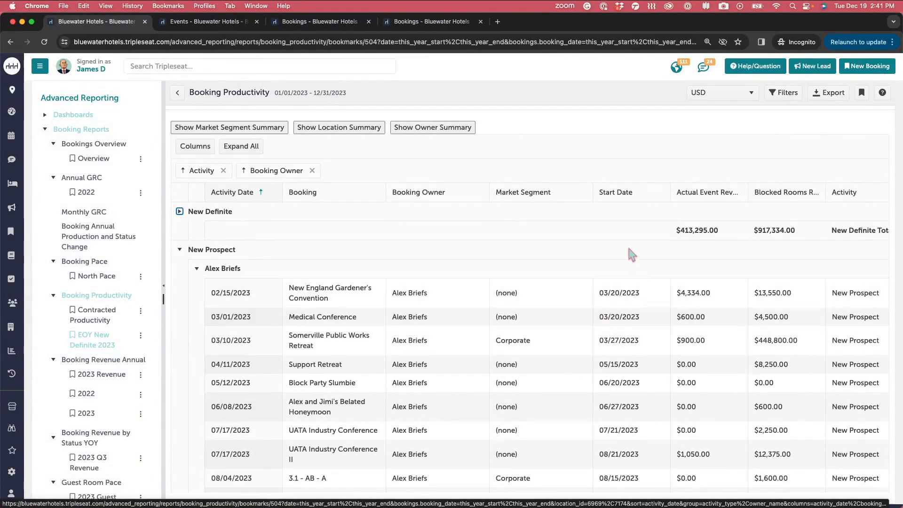
pyautogui.click(180, 212)
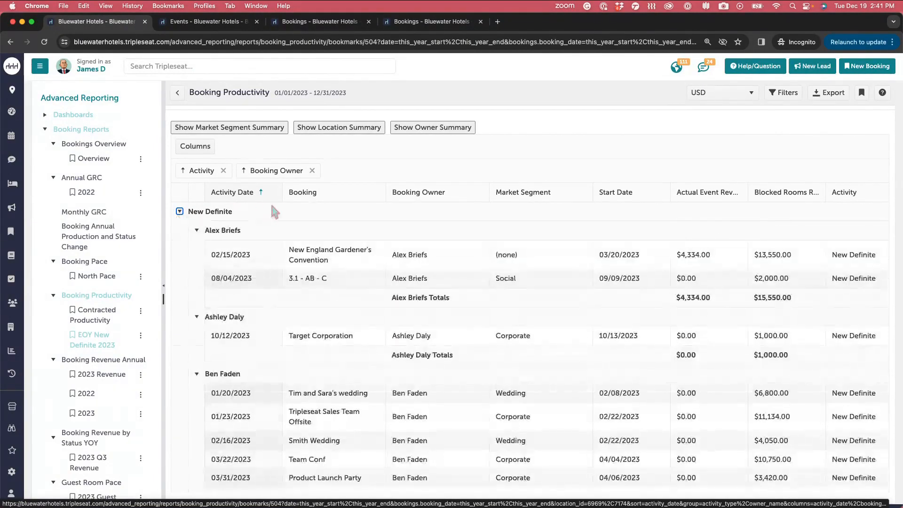
# - Reorder the Booking Productivity grouping to put Booking Owner ahead of Activity, and look through the regrouped bookings
pyautogui.moveTo(273, 171); pyautogui.dragTo(196, 174)
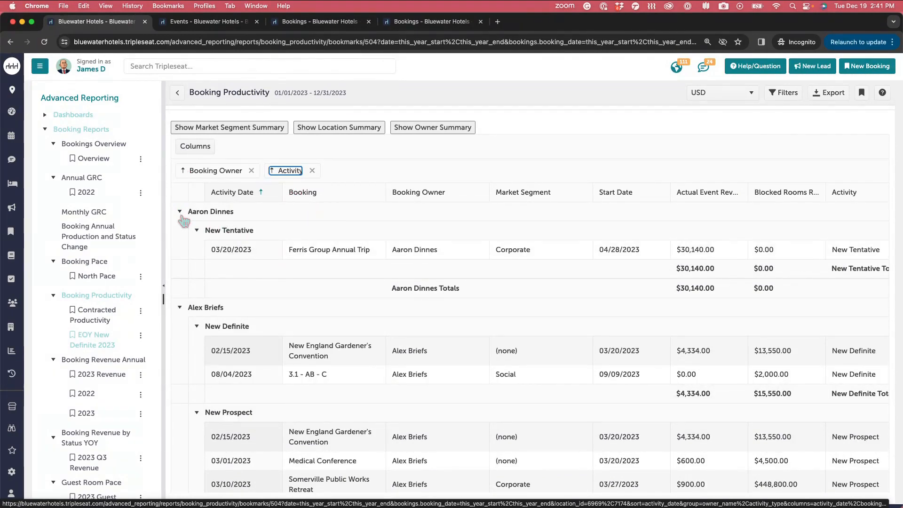
pyautogui.scroll(-3, 261, 320)
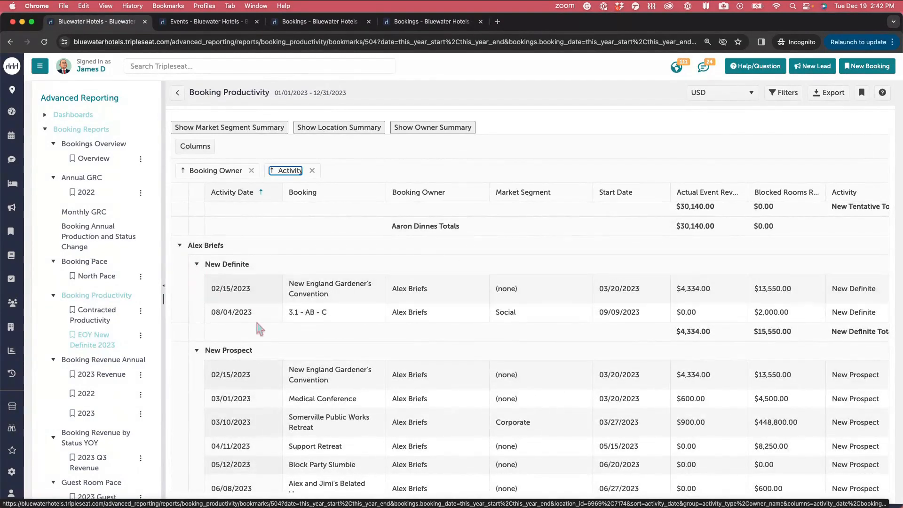
pyautogui.scroll(-5, 248, 376)
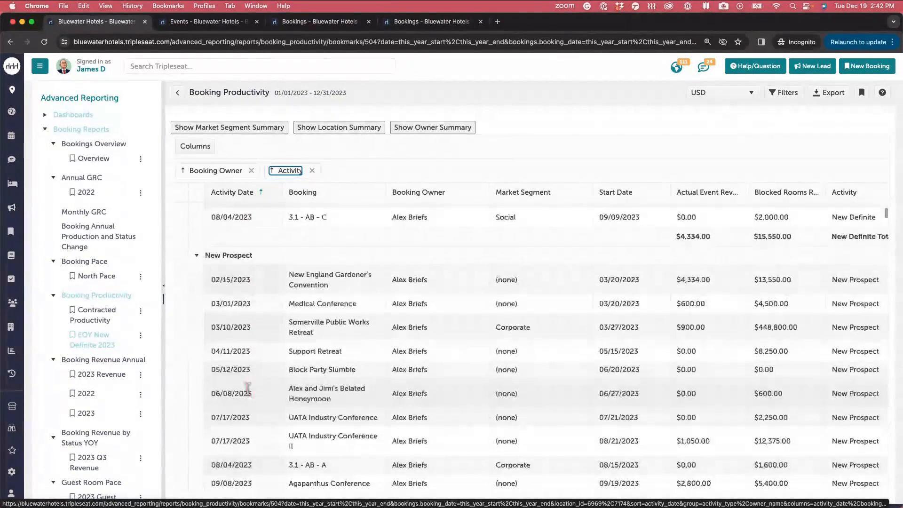
pyautogui.scroll(3, 210, 292)
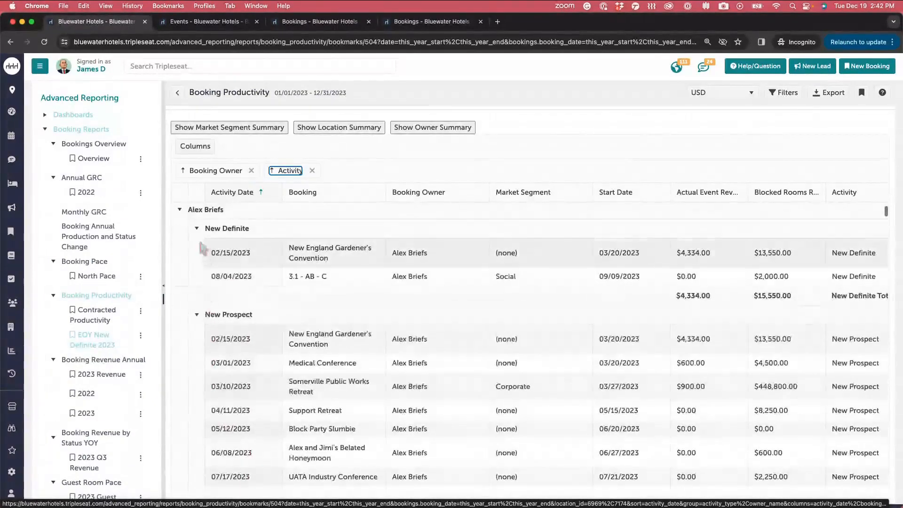
# - Collapse the New Definite, New Prospect and New Tentative groups under the second booking owner to show only their totals
pyautogui.click(196, 228)
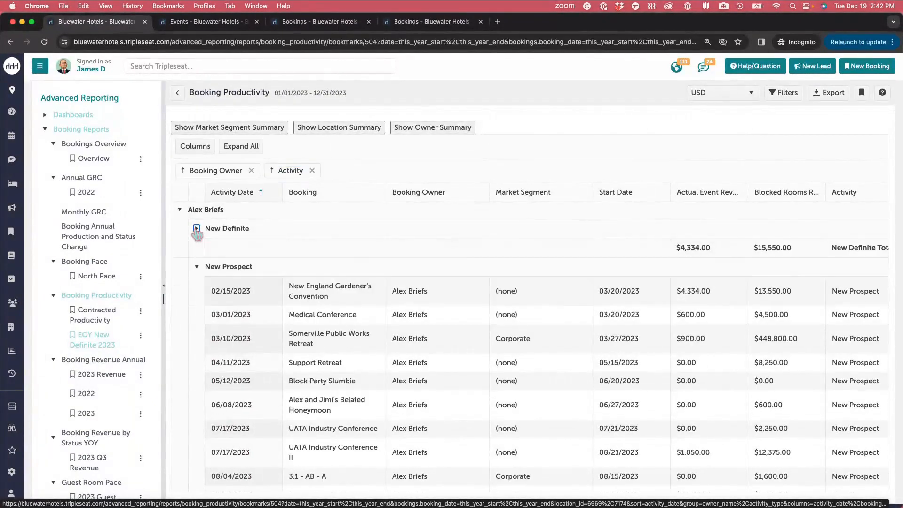
pyautogui.click(197, 268)
pyautogui.hscroll(2, 467, 288)
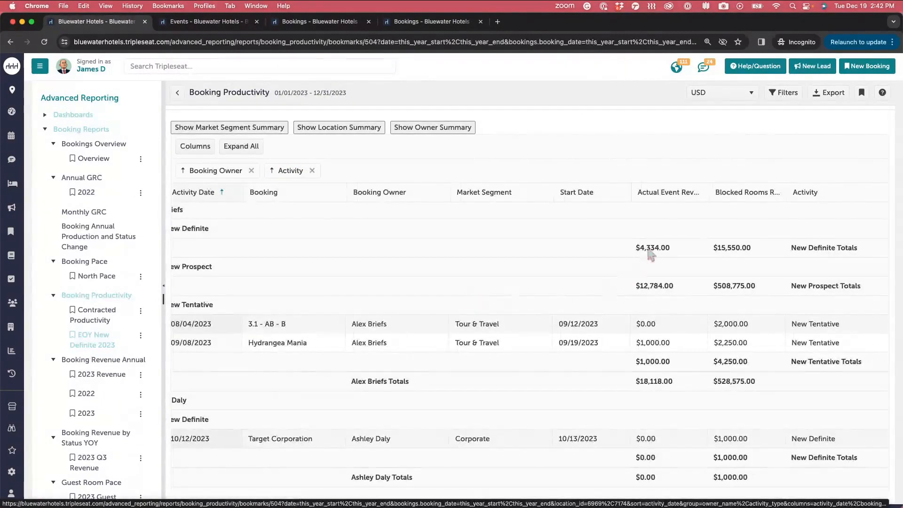
pyautogui.hscroll(-2, 731, 300)
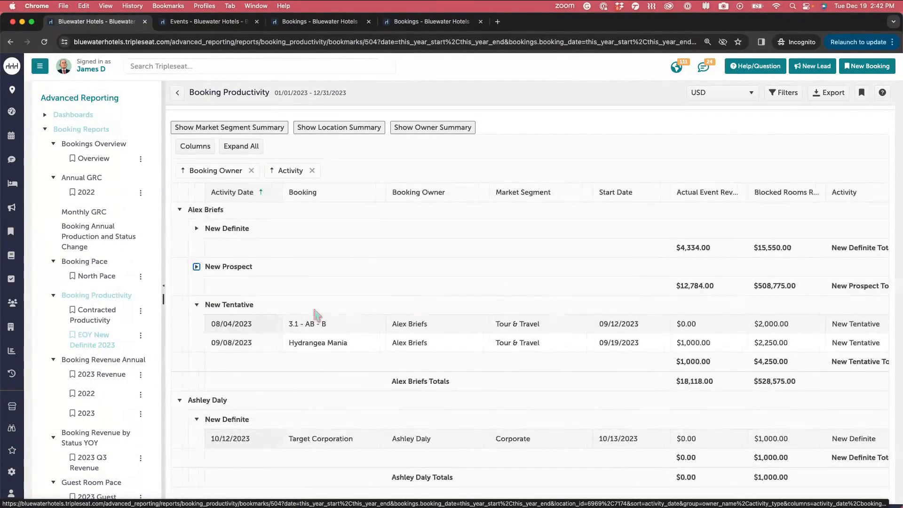
pyautogui.click(197, 305)
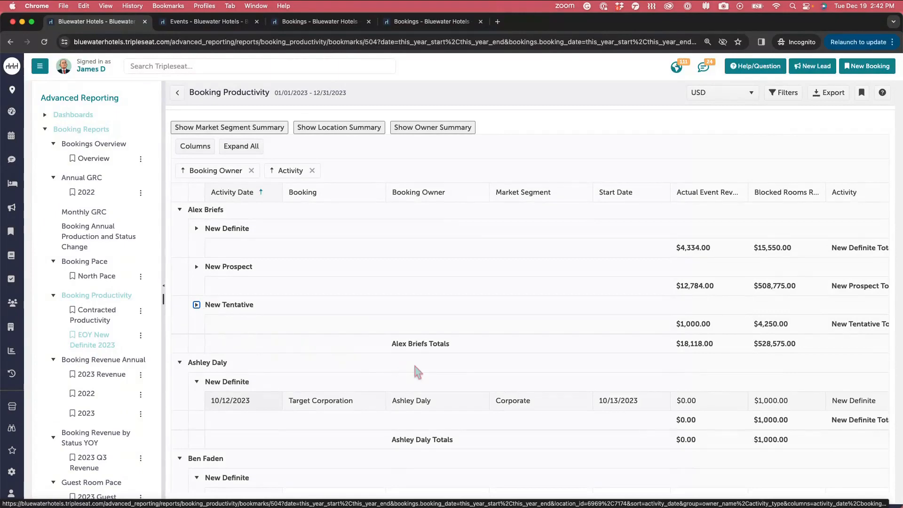
pyautogui.scroll(2, 414, 313)
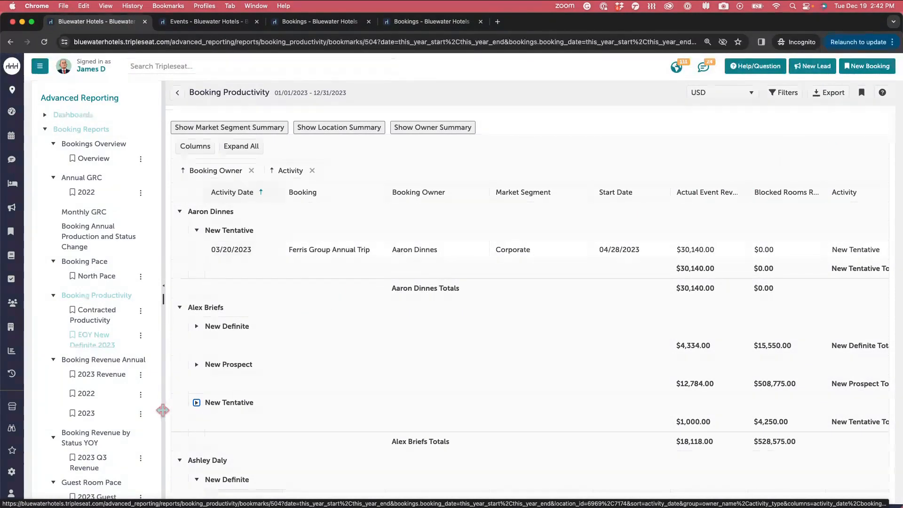
# - View the 2023 and 2022 bookmarks of the Booking Revenue Annual report and look through the 2022 bookings by start date
pyautogui.scroll(-2, 125, 428)
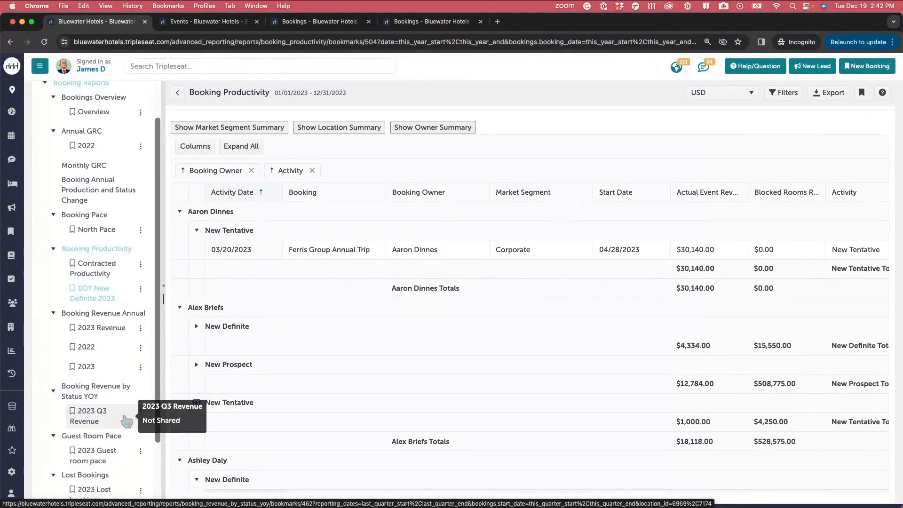
pyautogui.click(103, 370)
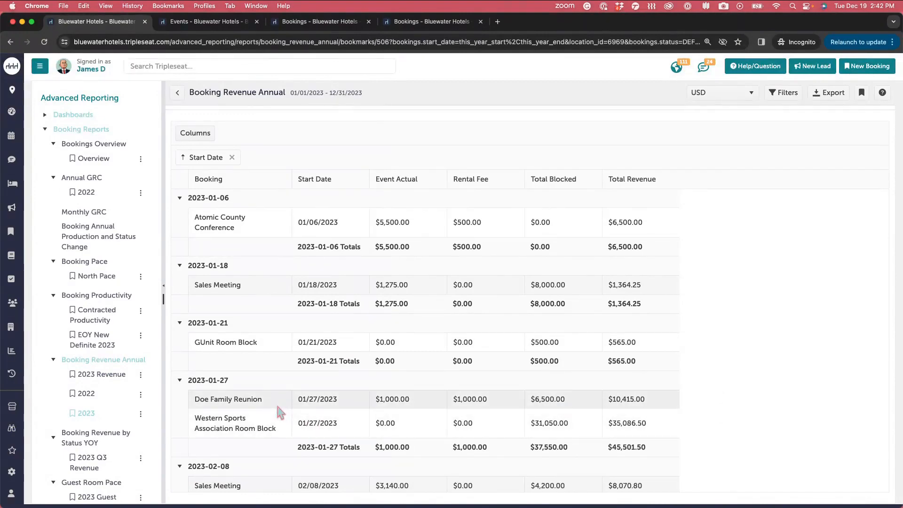
pyautogui.click(108, 403)
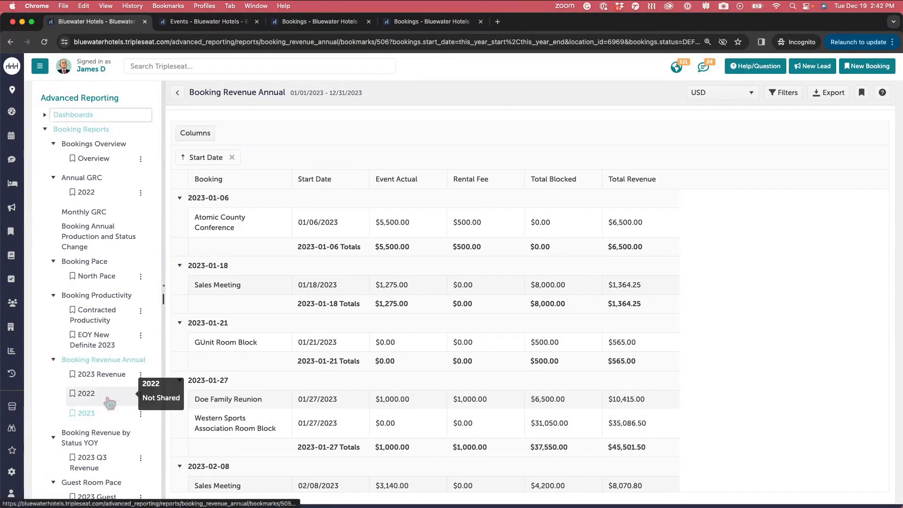
pyautogui.scroll(-15, 455, 332)
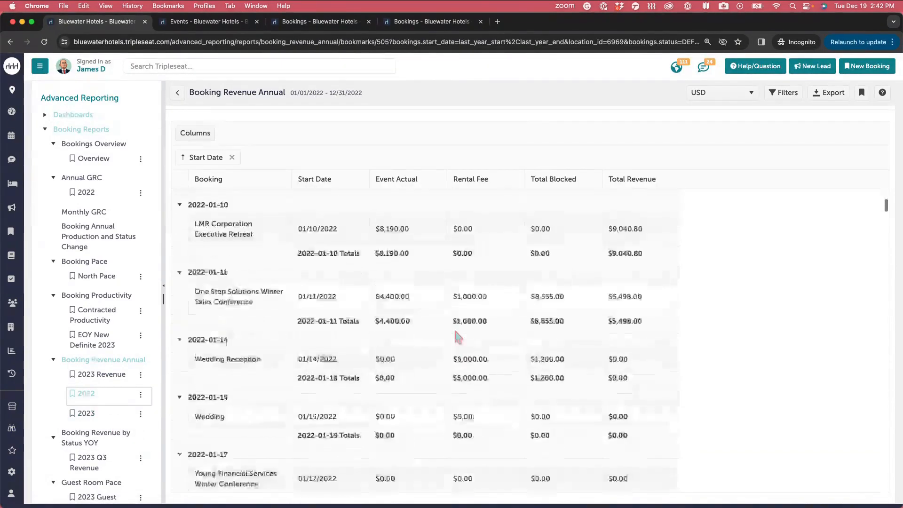
pyautogui.scroll(-5, 455, 331)
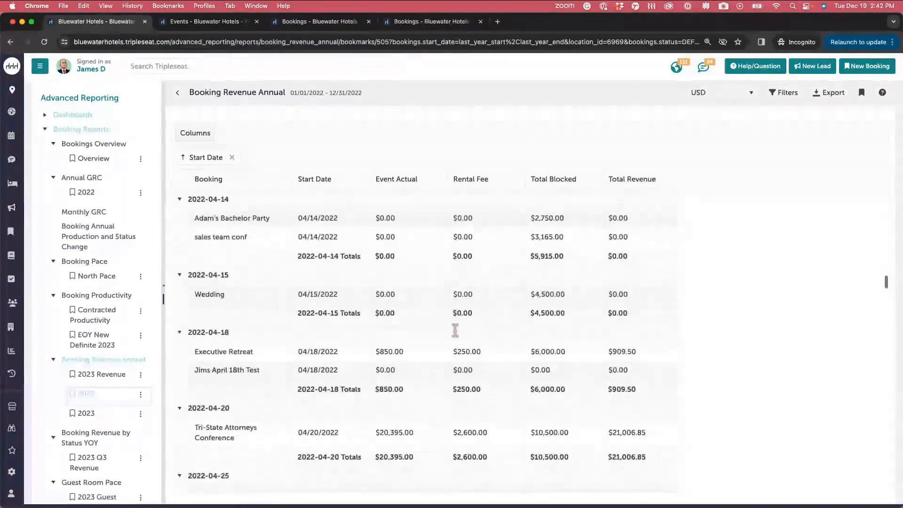
pyautogui.scroll(-5, 455, 330)
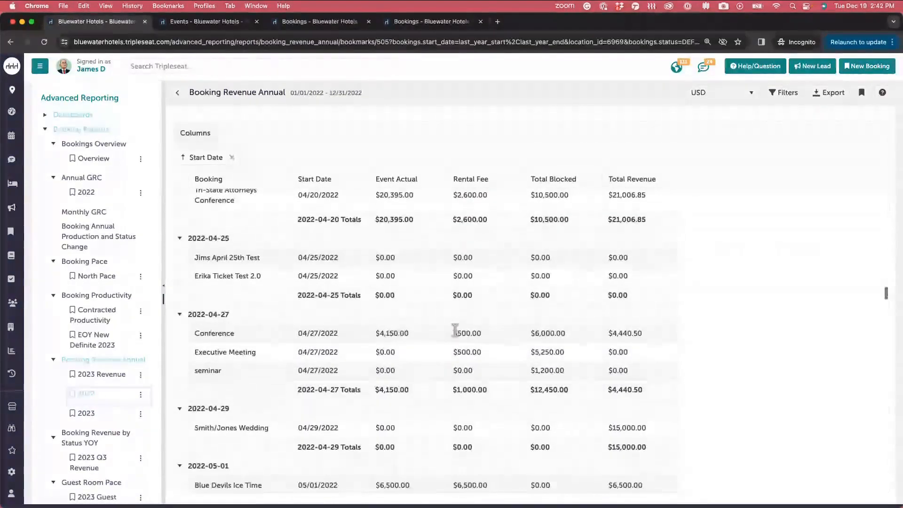
pyautogui.scroll(-7, 458, 337)
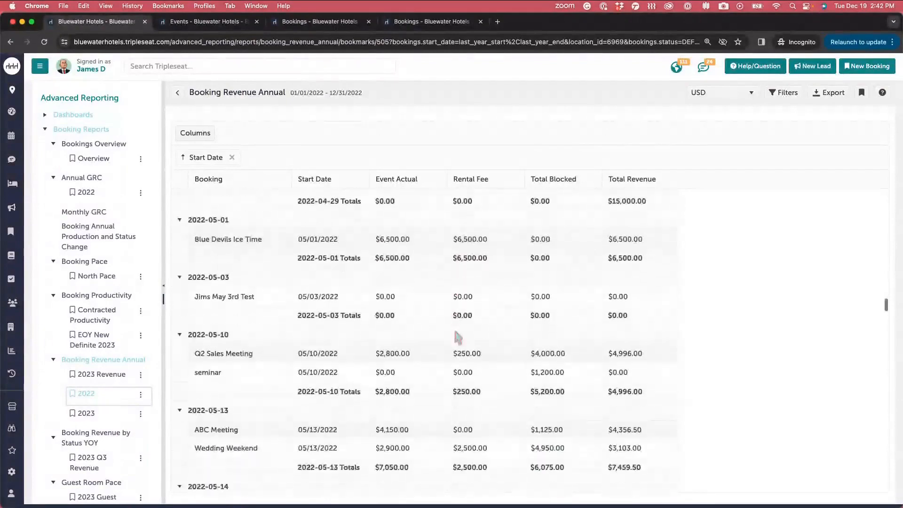
# - Finish looking through the 2022 annual revenue bookings, and examine the 2023 bookmark's bookings grouped by start date
pyautogui.scroll(-2, 454, 331)
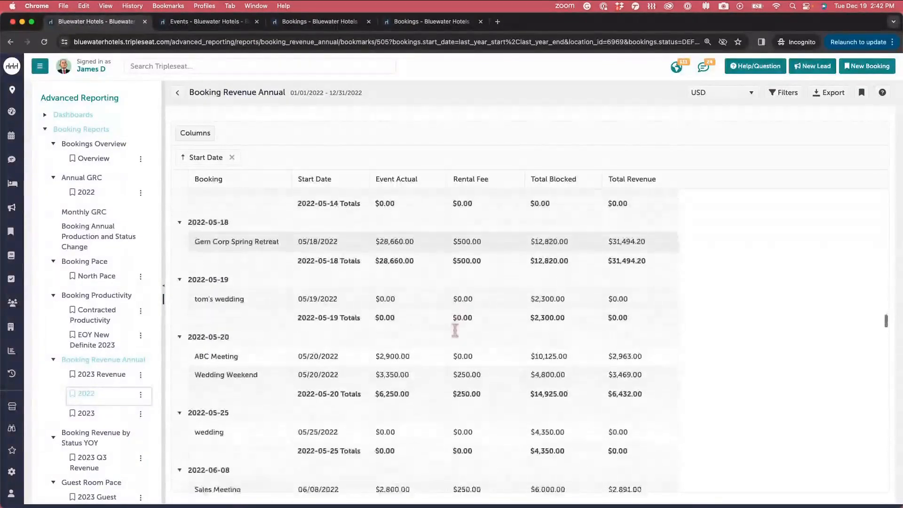
pyautogui.scroll(10, 455, 330)
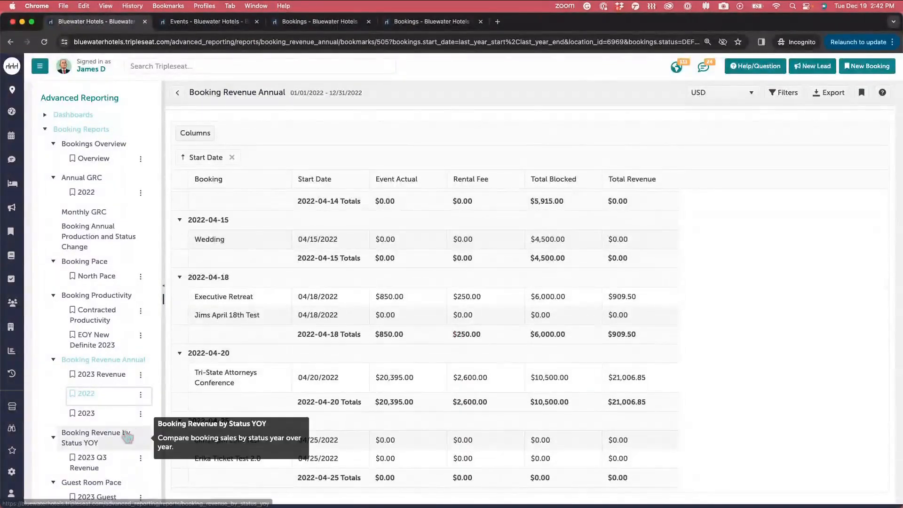
pyautogui.click(107, 414)
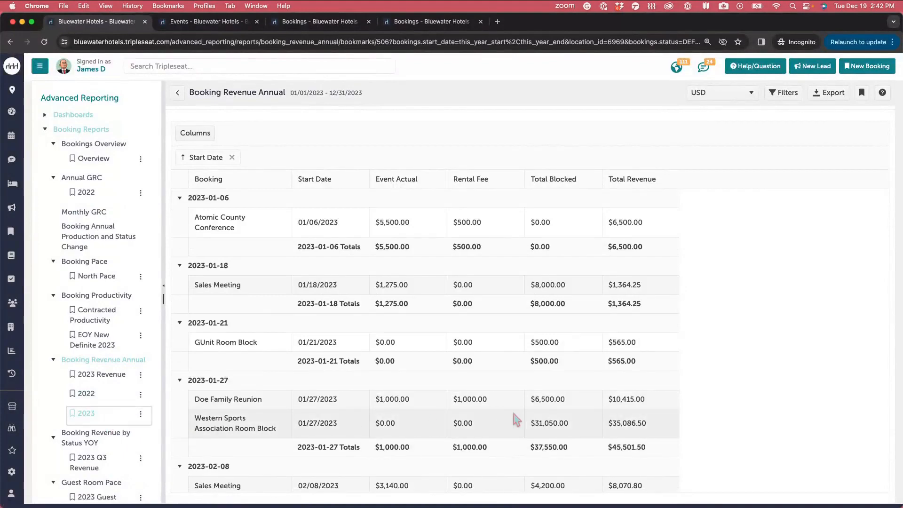
pyautogui.scroll(-2, 516, 419)
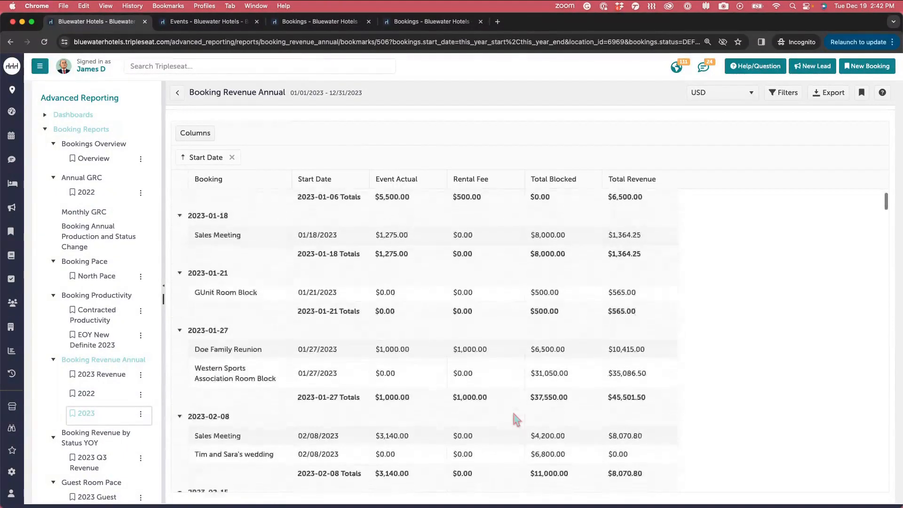
pyautogui.scroll(-5, 516, 418)
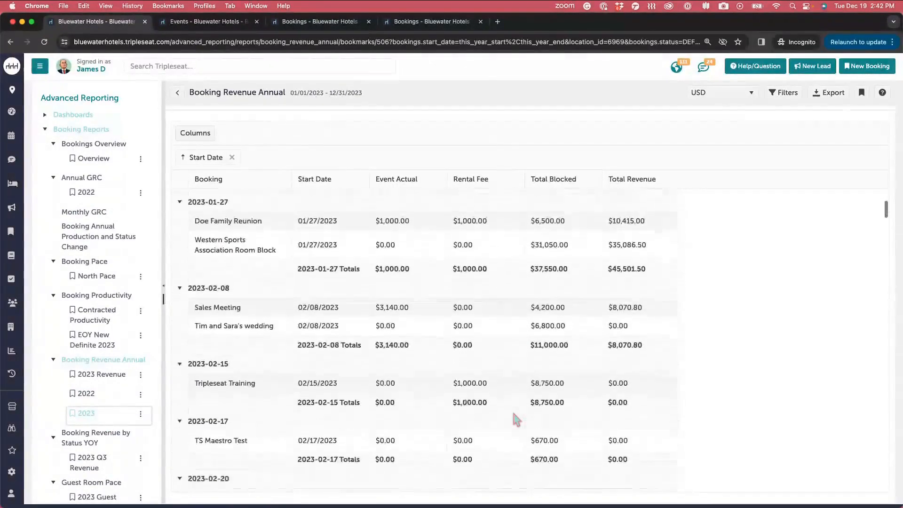
pyautogui.scroll(-6, 516, 418)
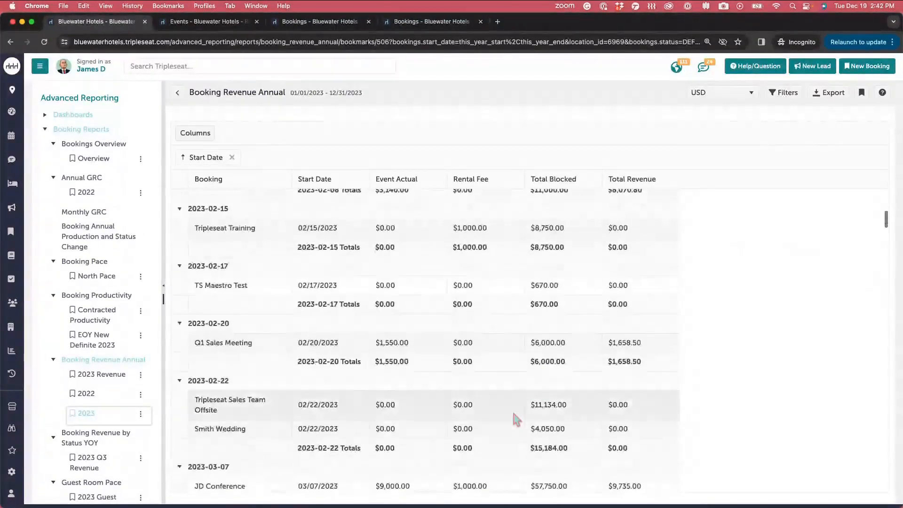
pyautogui.scroll(-2, 516, 418)
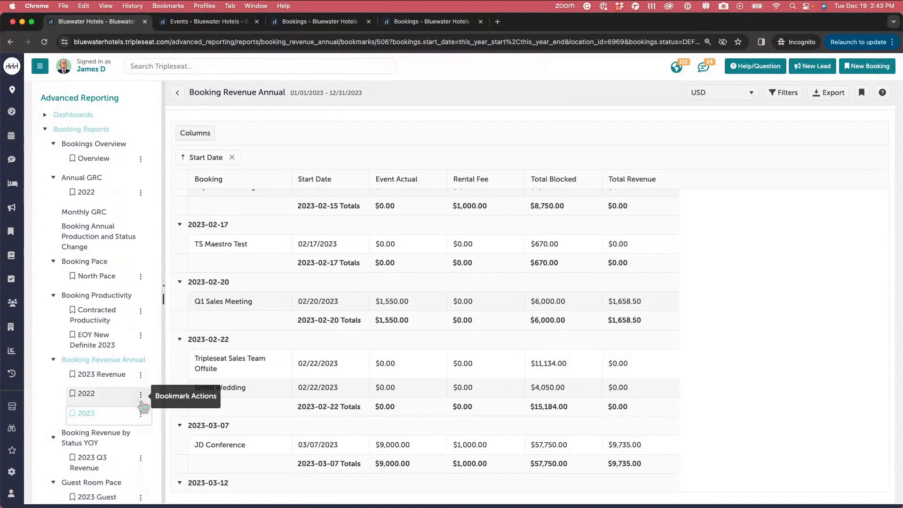
# - Open the 2023 Q3 Revenue bookmark of Booking Revenue by Status YOY and filter booking start dates from start of next quarter to end of next quarter
pyautogui.scroll(-4, 141, 394)
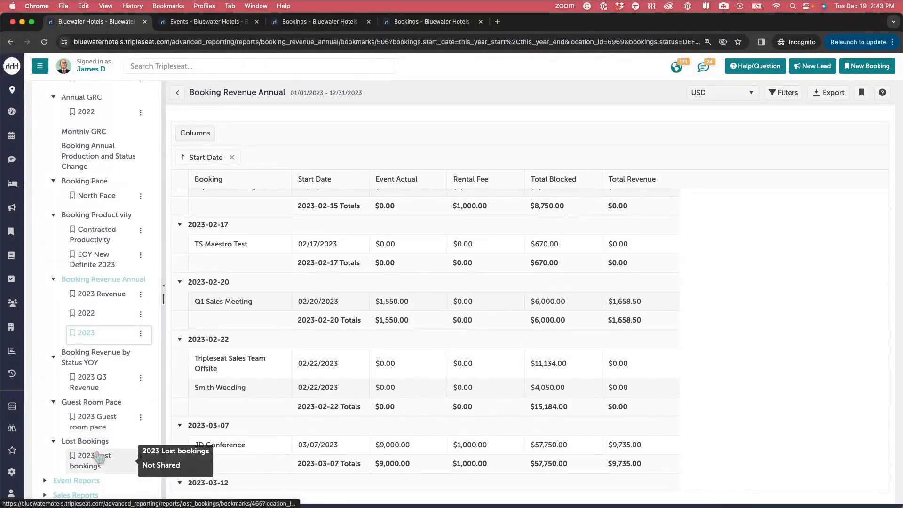
pyautogui.click(116, 386)
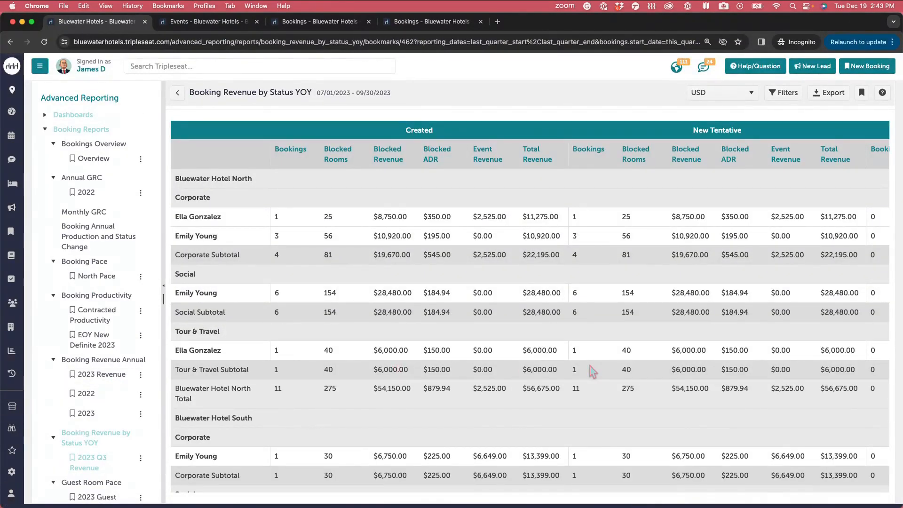
pyautogui.click(780, 94)
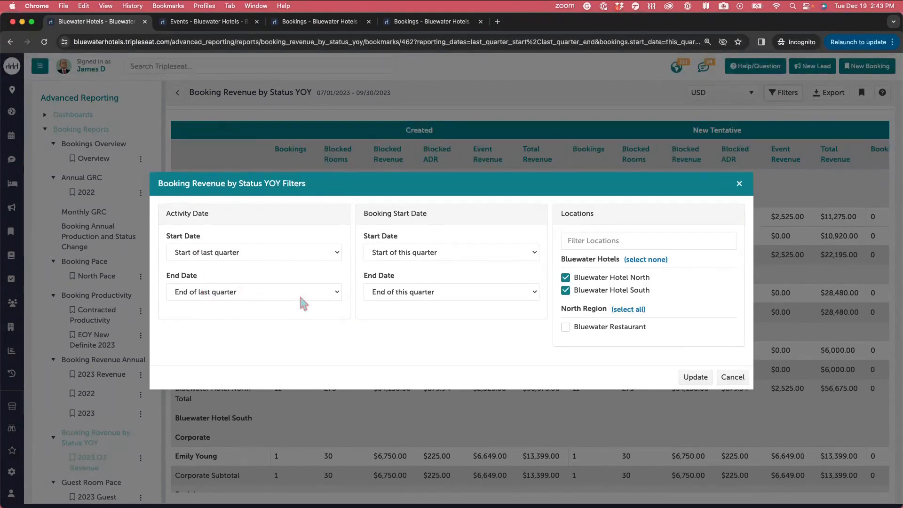
pyautogui.click(526, 252)
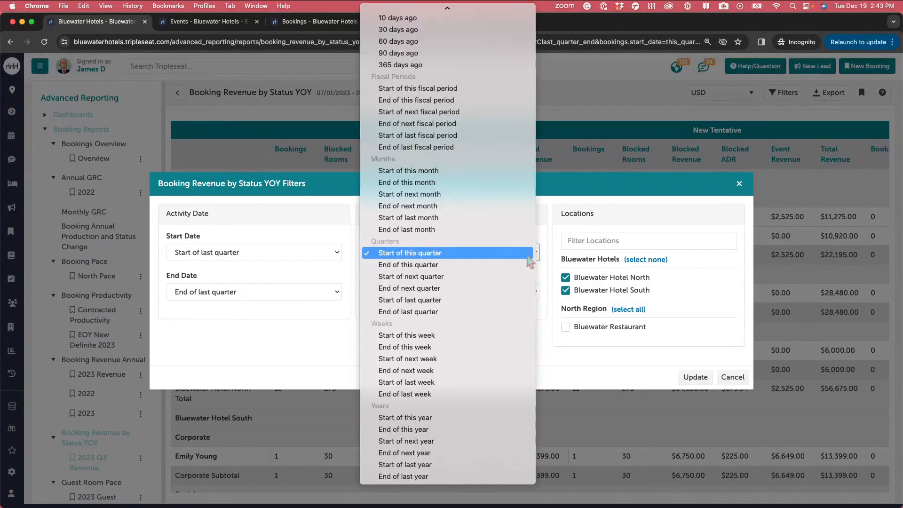
pyautogui.click(511, 277)
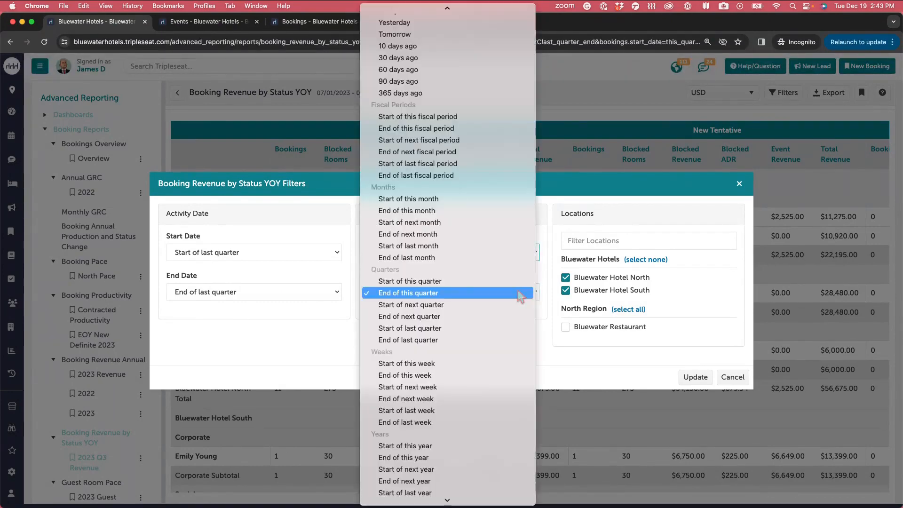
pyautogui.click(519, 292)
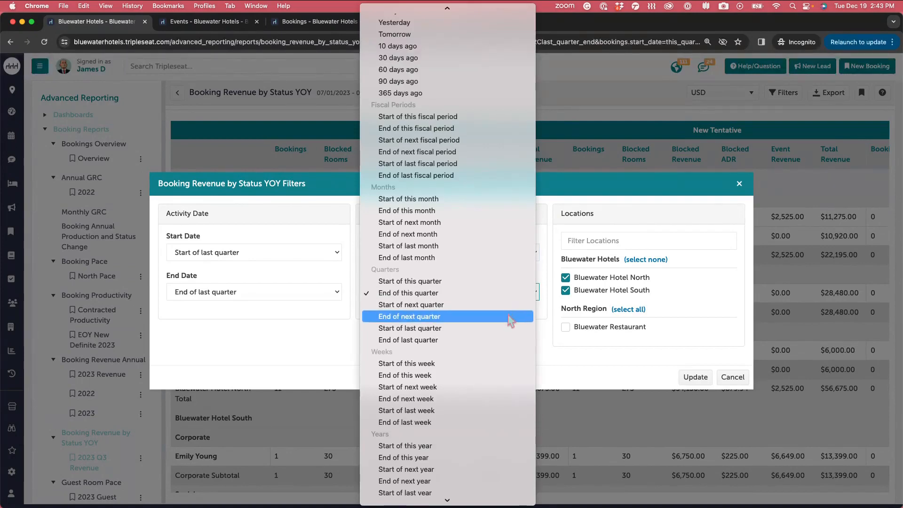
pyautogui.click(511, 317)
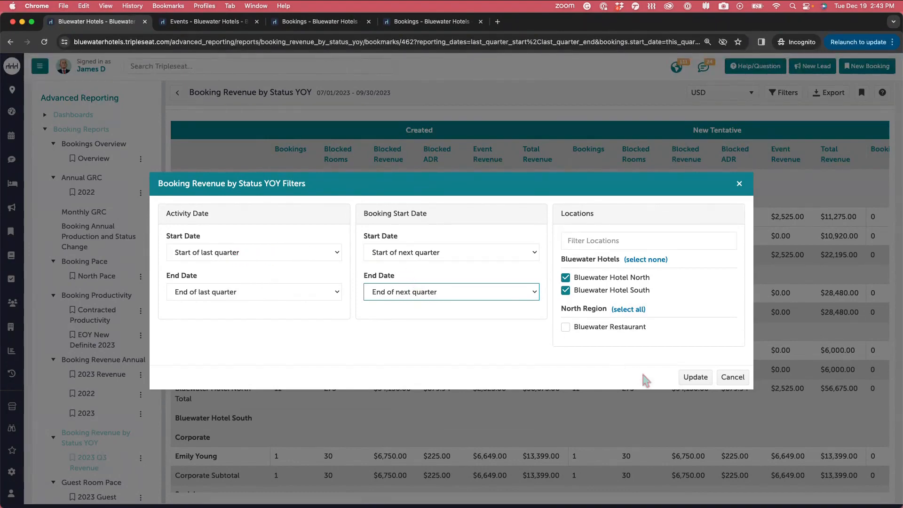
pyautogui.click(694, 378)
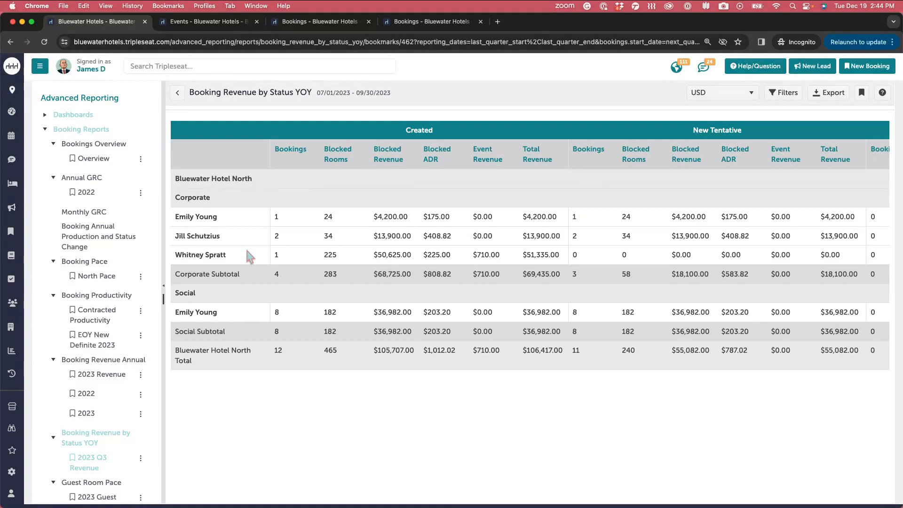
# - Open the 2023 Guest room pace bookmark of the Guest Room Pace report and switch its figures to BLOCKED
pyautogui.scroll(-5, 117, 428)
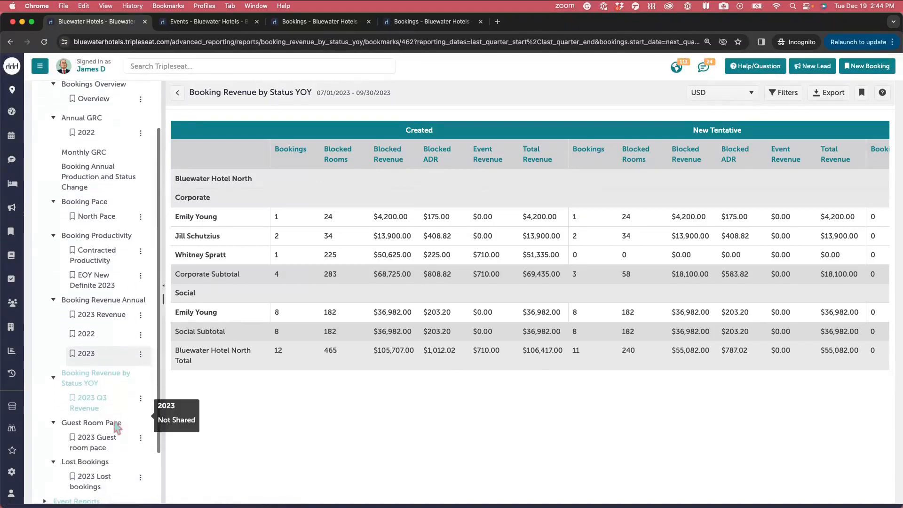
pyautogui.click(111, 408)
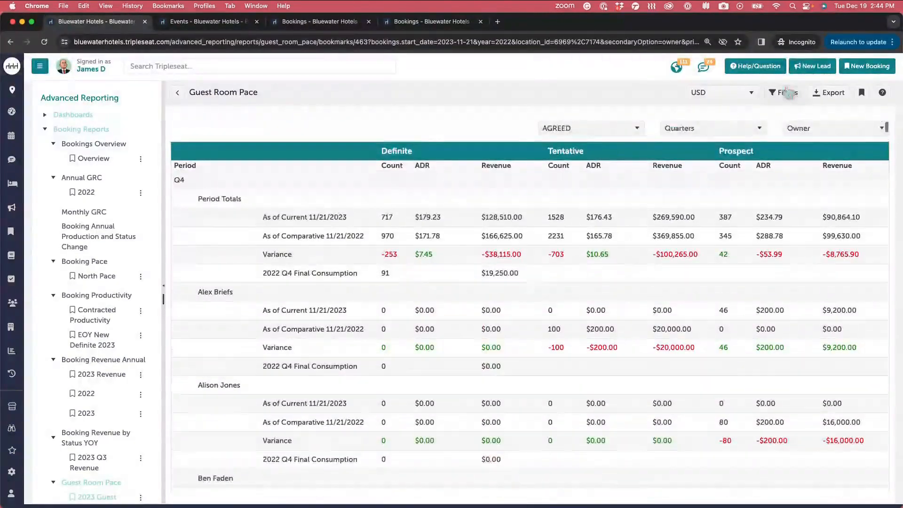
pyautogui.click(636, 133)
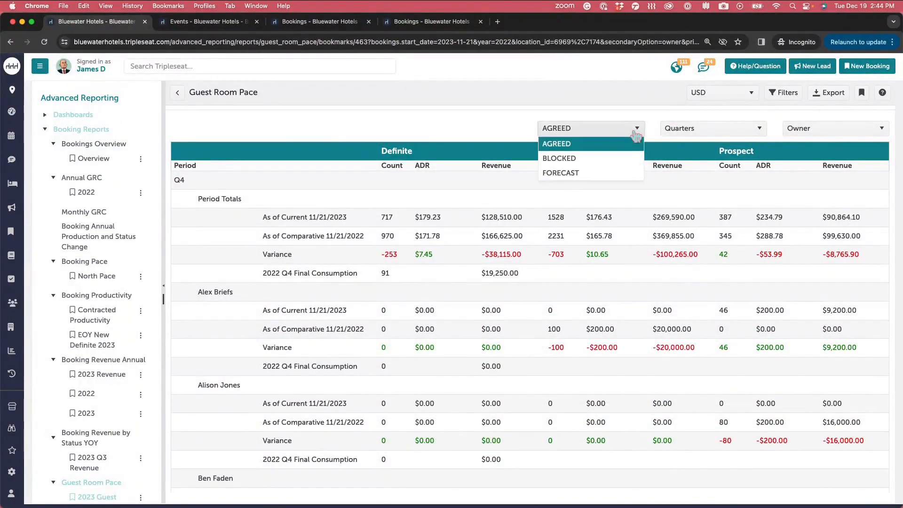
pyautogui.click(617, 158)
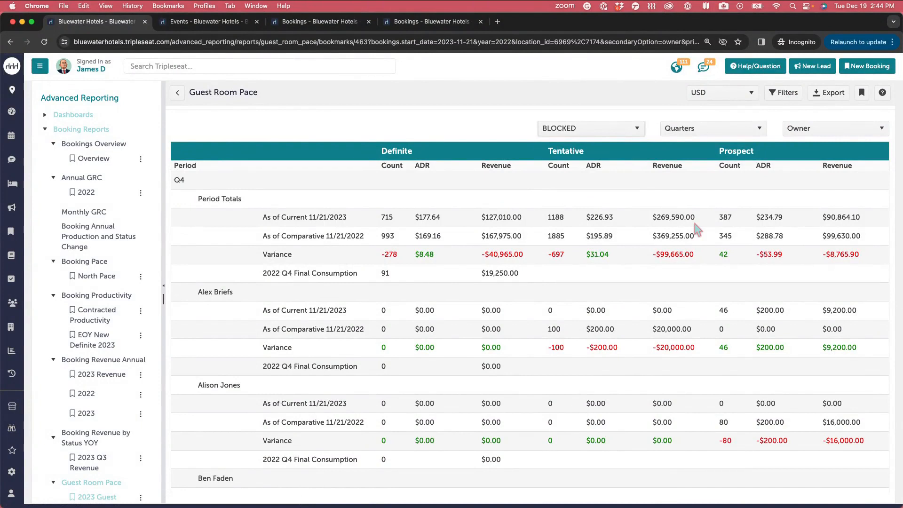
# - Break the Guest Room Pace report down by Months and by Market Segment
pyautogui.click(760, 129)
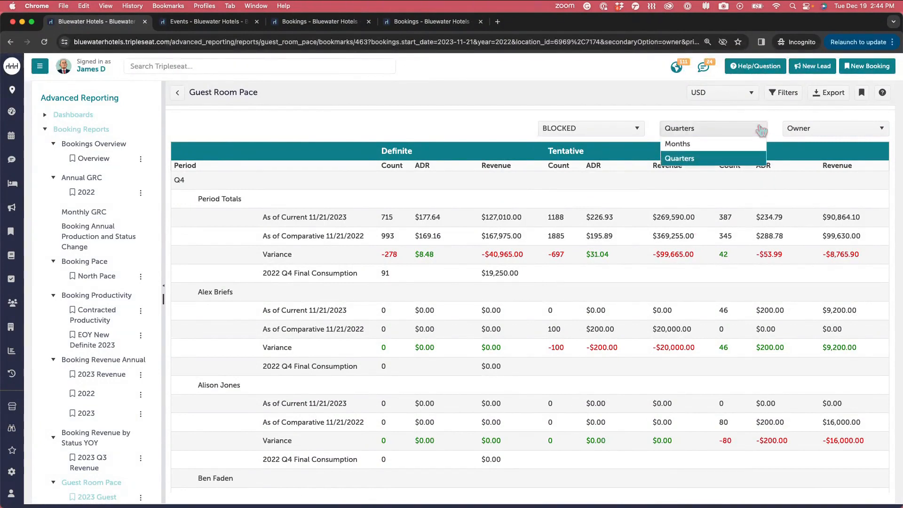
pyautogui.click(726, 144)
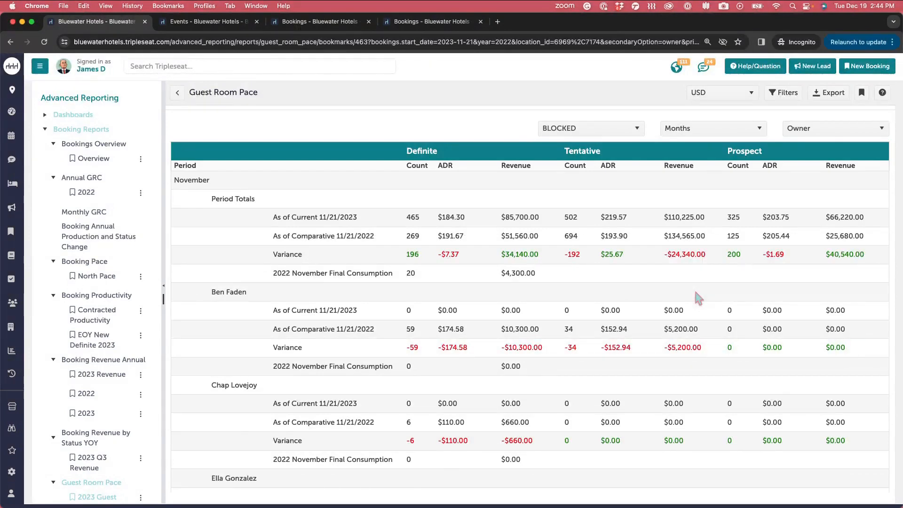
pyautogui.click(859, 133)
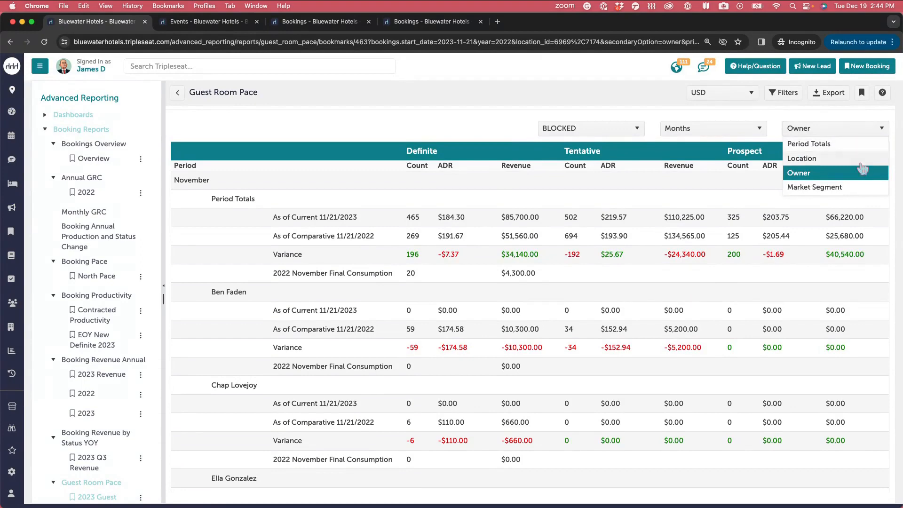
pyautogui.click(859, 186)
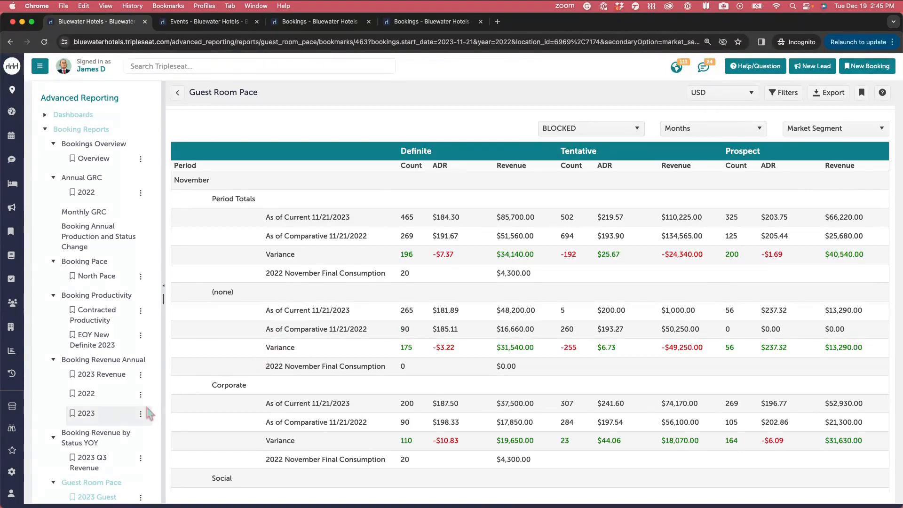
# - Open the 2023 Lost bookings bookmark and review the selectable columns of the Lost Bookings report, keeping the current selection
pyautogui.scroll(-5, 141, 414)
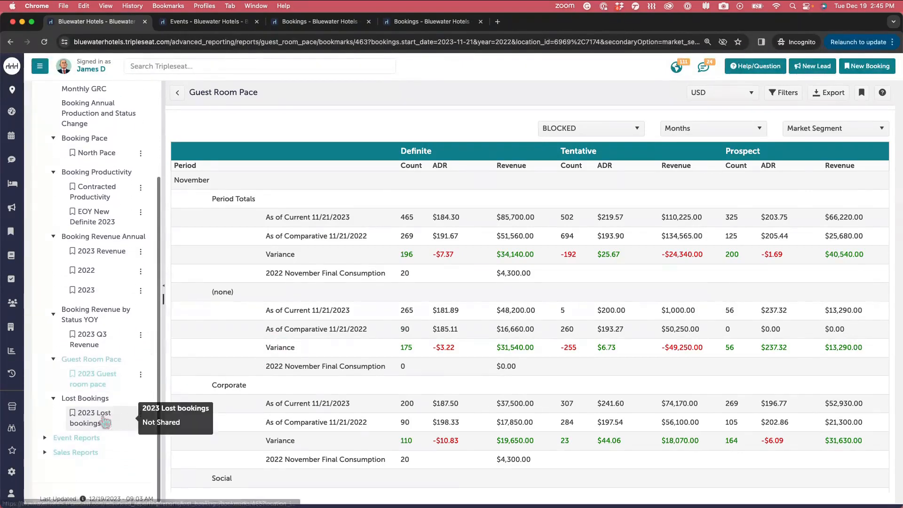
pyautogui.click(103, 422)
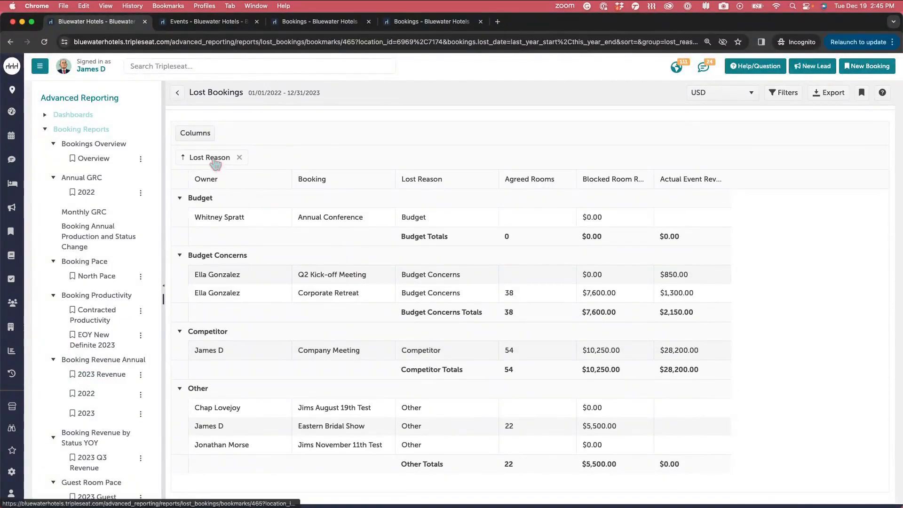
pyautogui.click(200, 138)
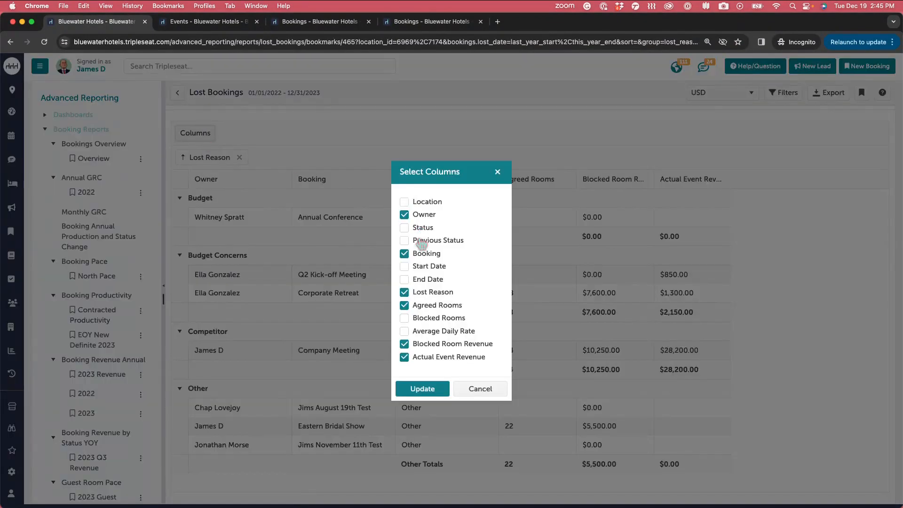
pyautogui.click(440, 390)
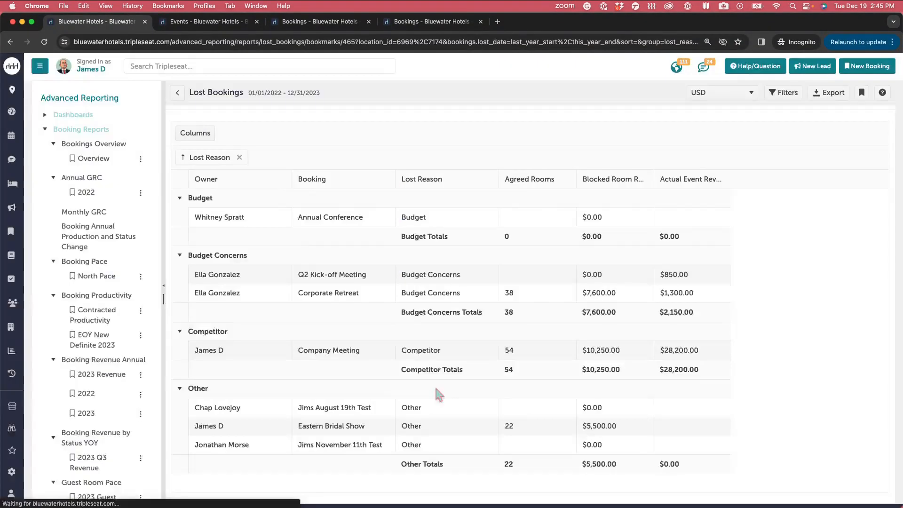
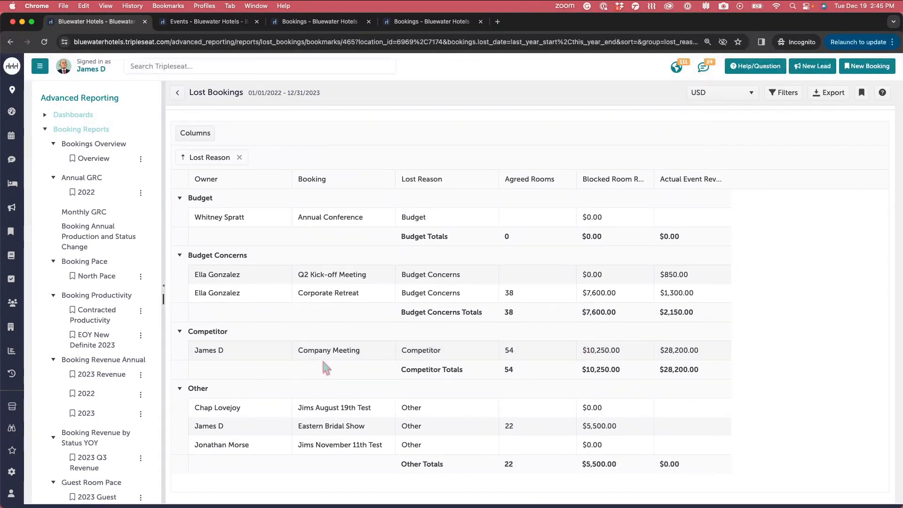
# - Expand the Event Reports and Sales Reports groups and look through the reports they contain
pyautogui.scroll(-5, 75, 413)
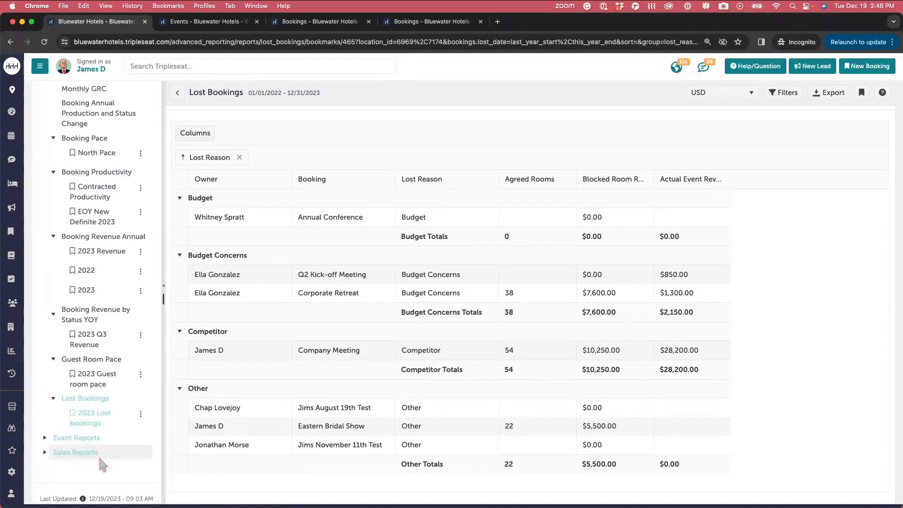
pyautogui.click(45, 438)
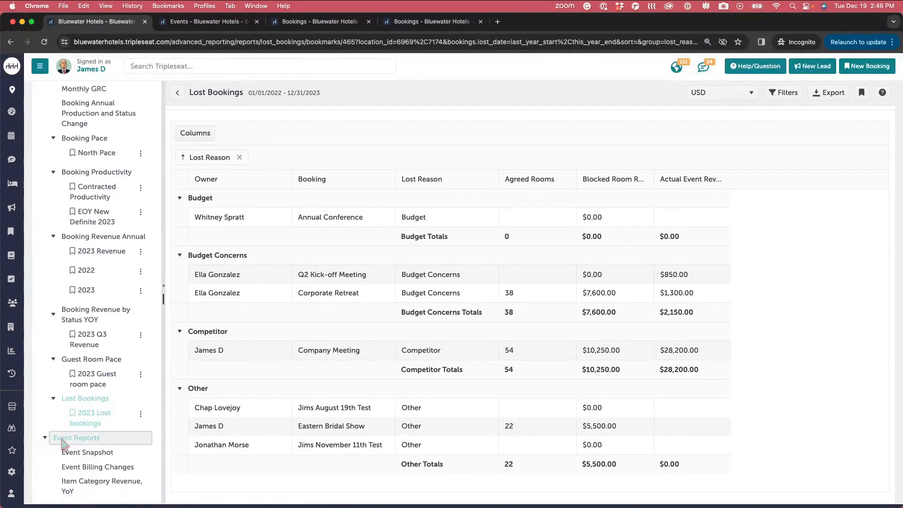
pyautogui.scroll(-5, 83, 437)
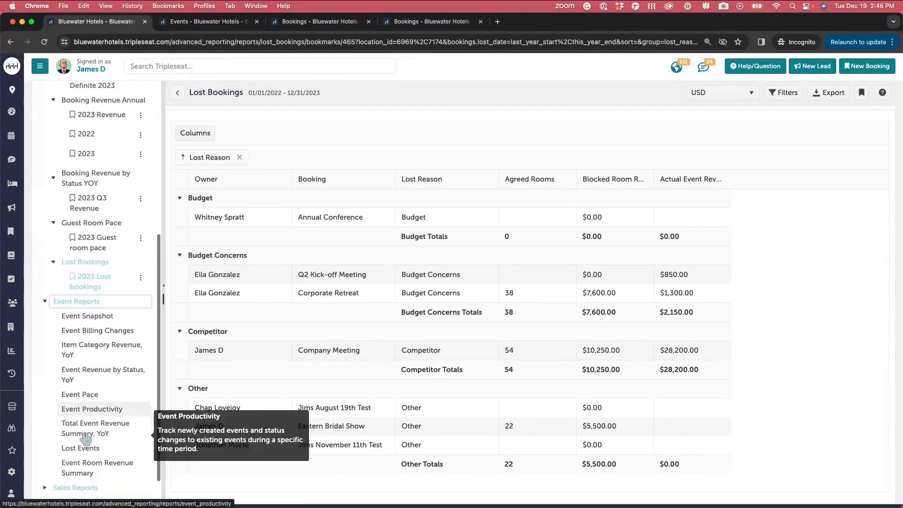
pyautogui.scroll(-3, 52, 466)
pyautogui.click(45, 452)
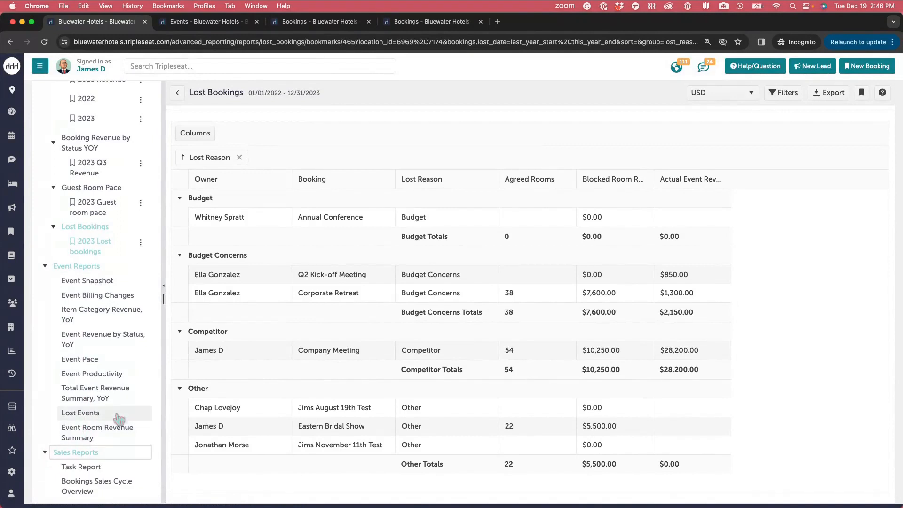
pyautogui.scroll(-4, 123, 423)
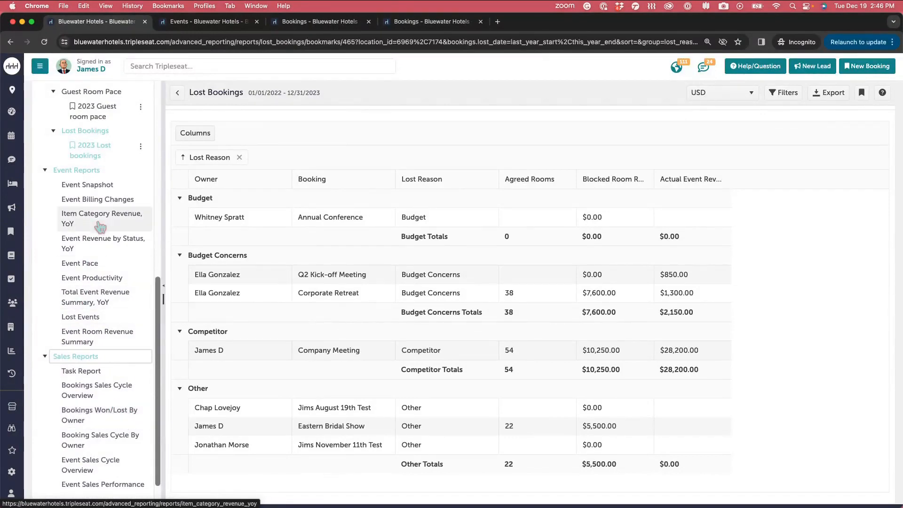
# - Open the Event Snapshot report and filter its event dates from Start of next month to End of next month
pyautogui.click(88, 185)
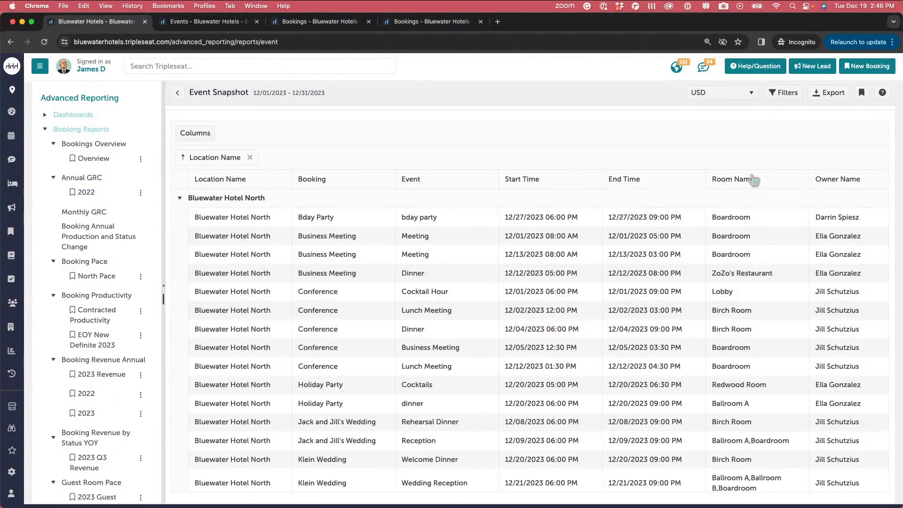
pyautogui.click(778, 94)
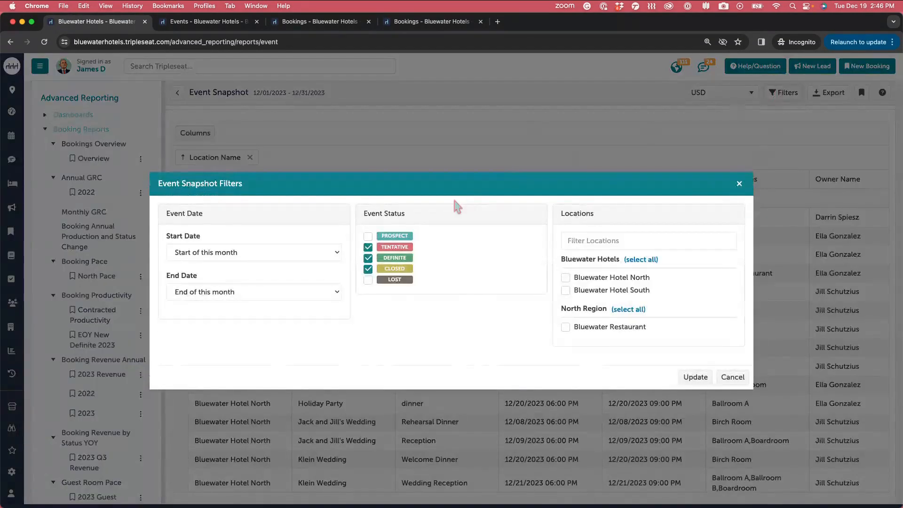
pyautogui.click(335, 254)
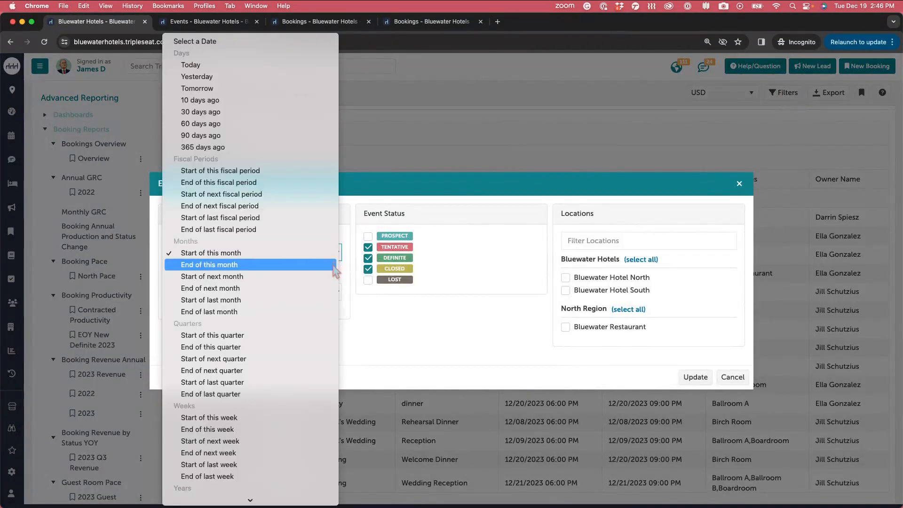
pyautogui.click(331, 282)
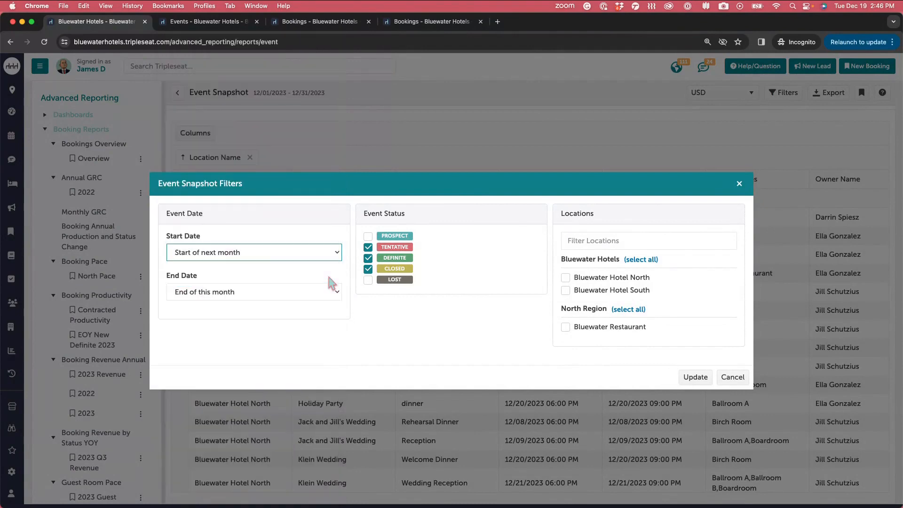
pyautogui.click(336, 292)
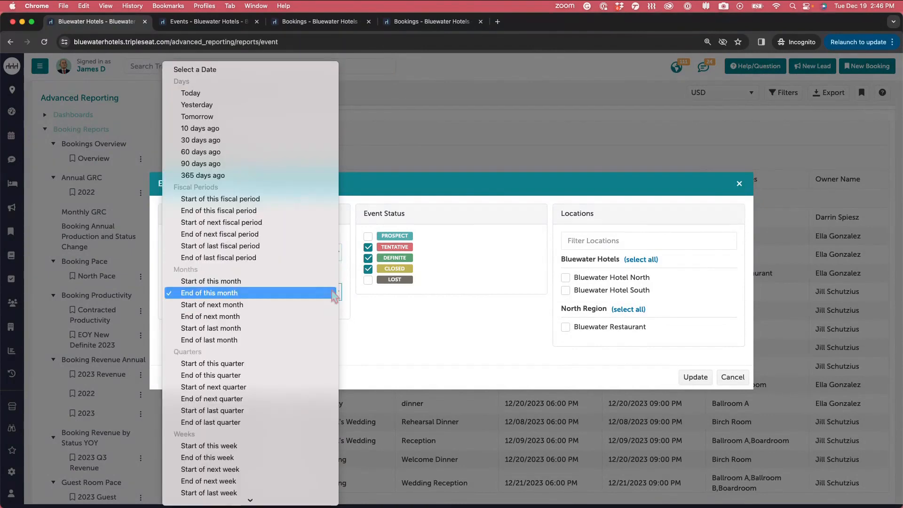
pyautogui.click(331, 316)
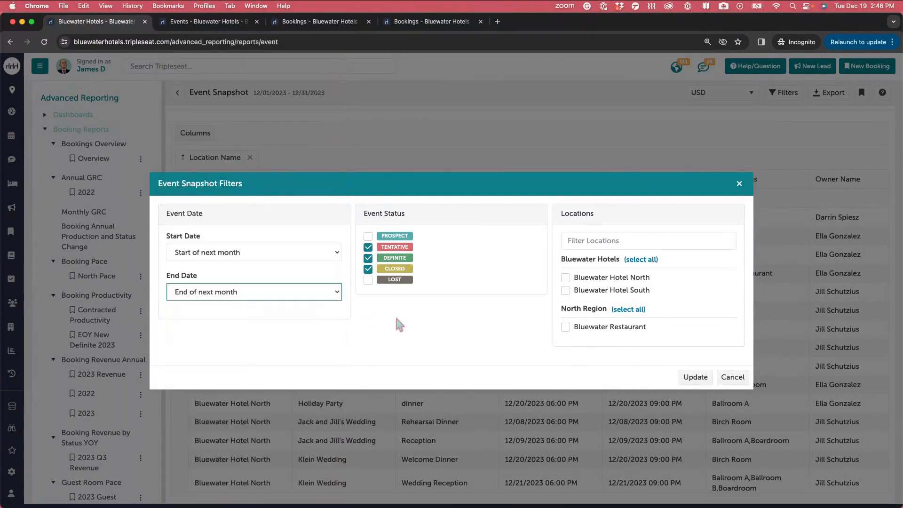
pyautogui.click(368, 247)
pyautogui.click(694, 384)
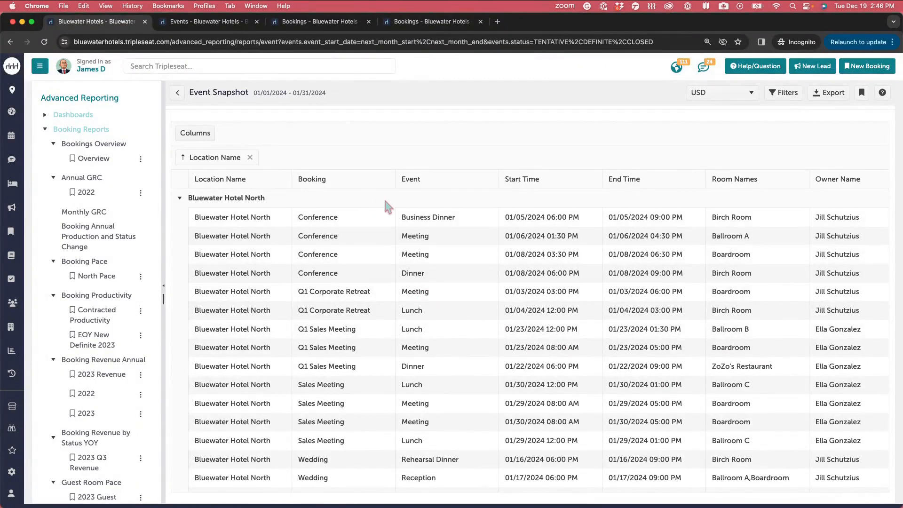
# - Group the Event Snapshot by Room Names first and Location Name second, and look through the grouped events
pyautogui.hscroll(1, 698, 323)
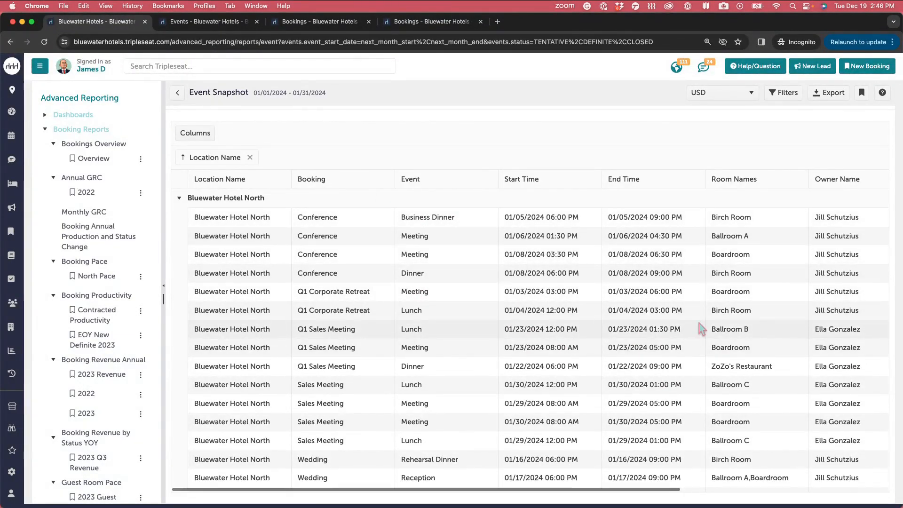
pyautogui.hscroll(10, 699, 323)
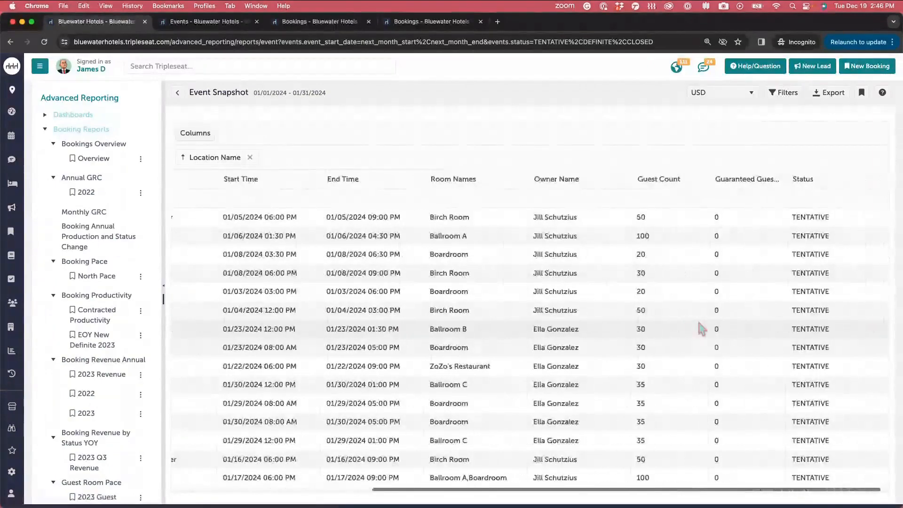
pyautogui.hscroll(-10, 632, 327)
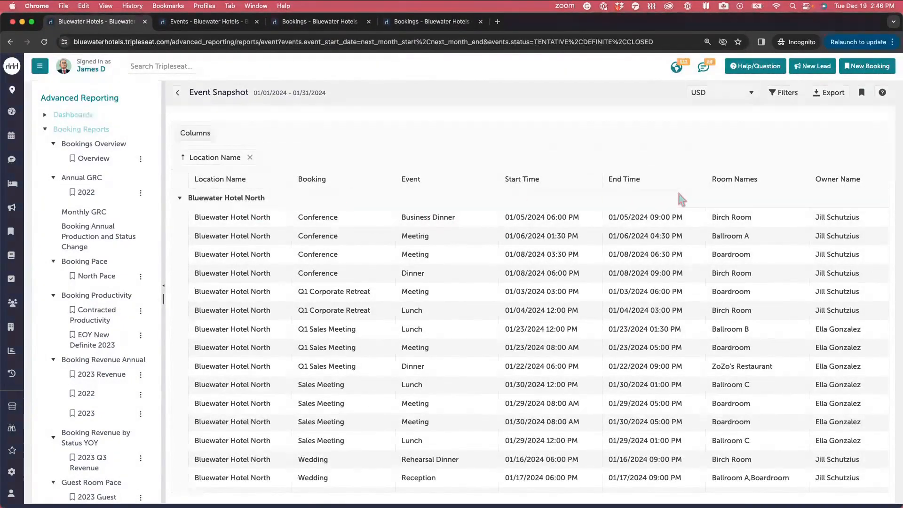
pyautogui.hscroll(2, 679, 190)
pyautogui.moveTo(698, 188); pyautogui.dragTo(316, 156)
pyautogui.moveTo(225, 163); pyautogui.dragTo(357, 159)
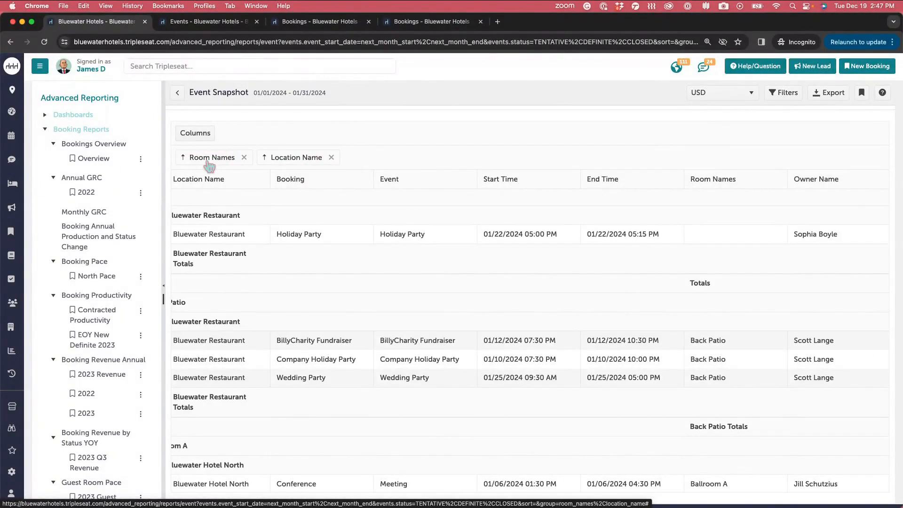
pyautogui.hscroll(-2, 236, 231)
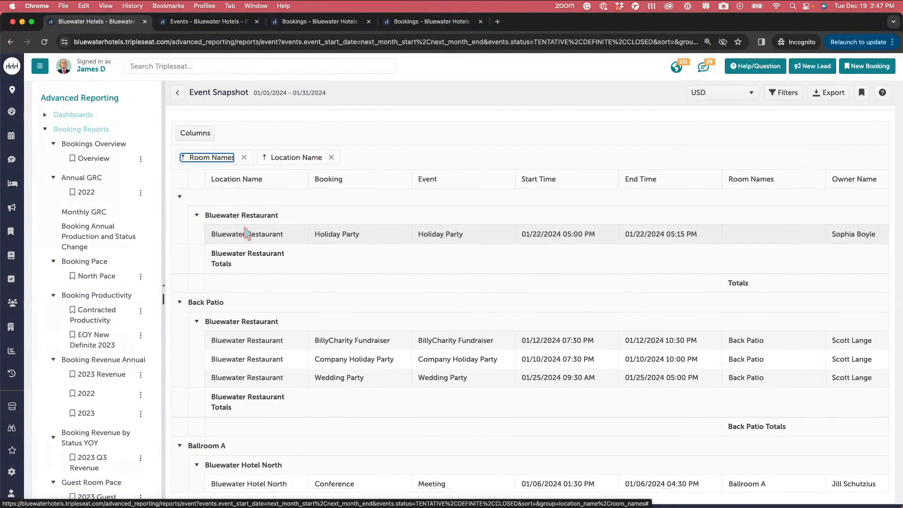
pyautogui.scroll(-3, 333, 326)
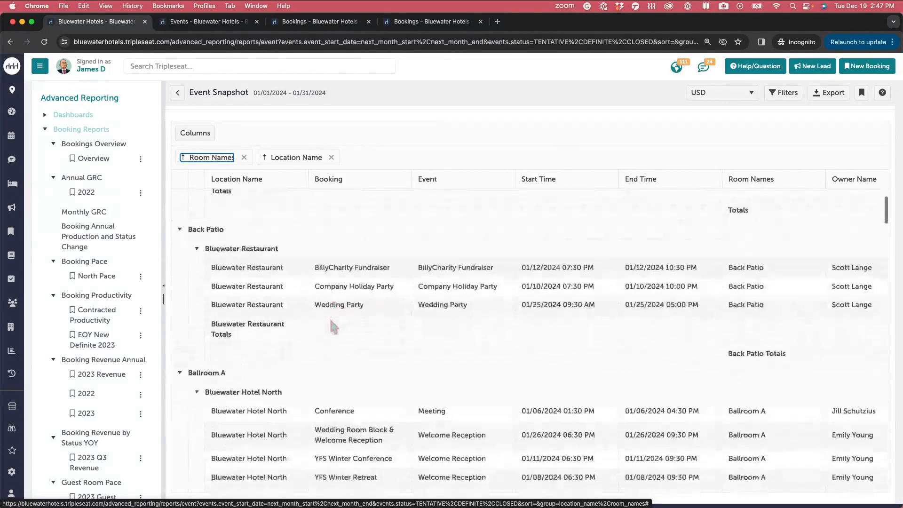
pyautogui.scroll(-5, 334, 326)
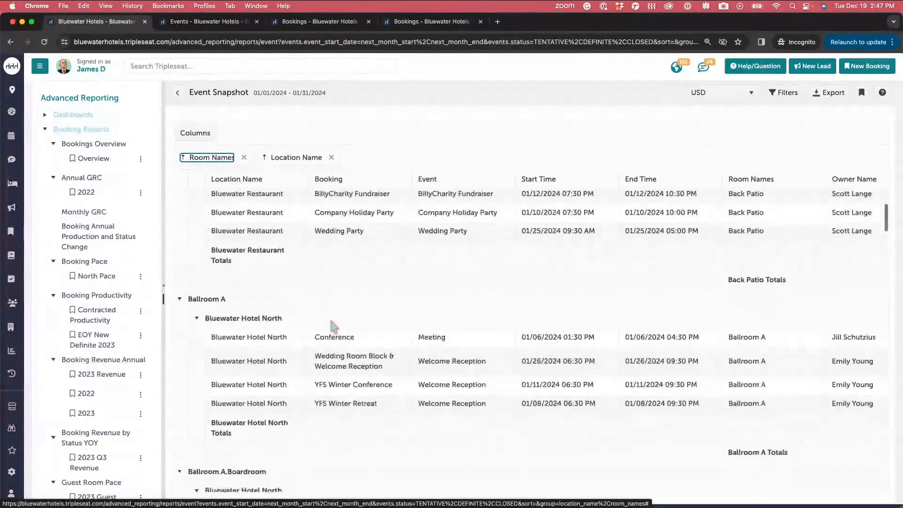
pyautogui.scroll(6, 334, 327)
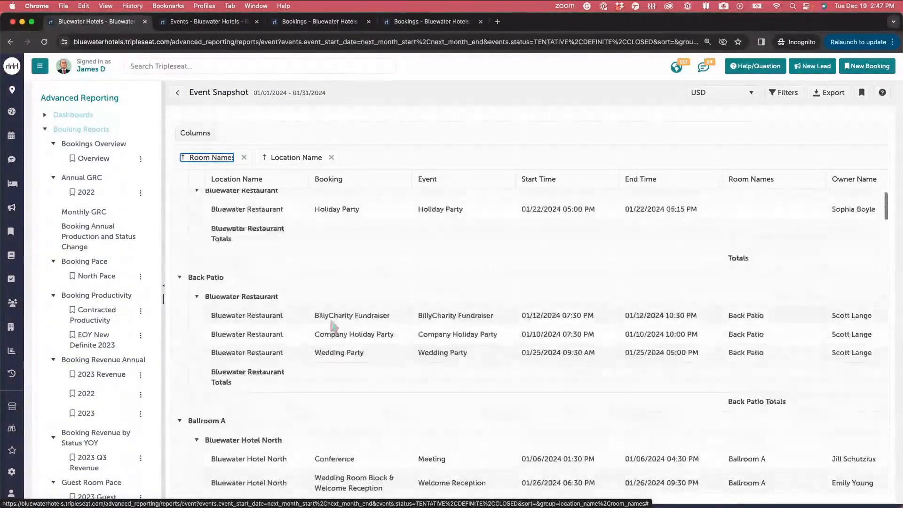
# - Change the Event Snapshot's event date filter to run from Start of this year to End of this year
pyautogui.click(785, 93)
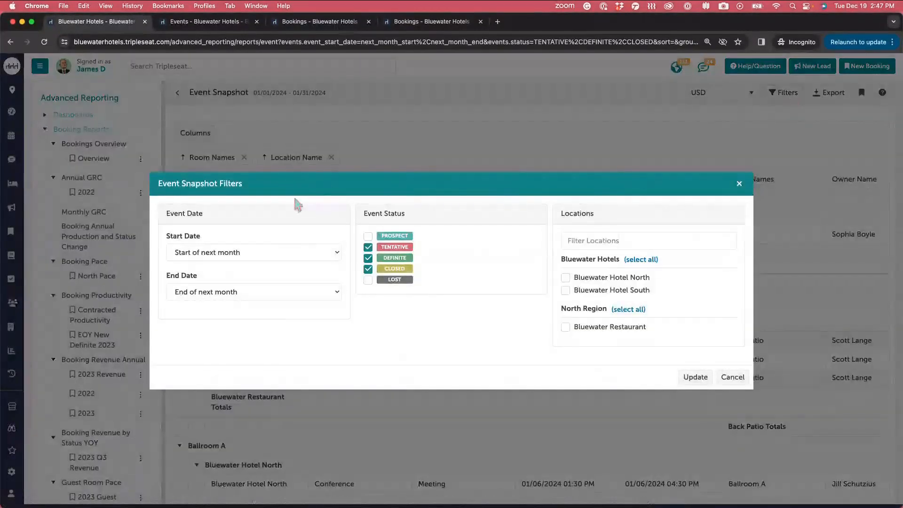
pyautogui.click(316, 252)
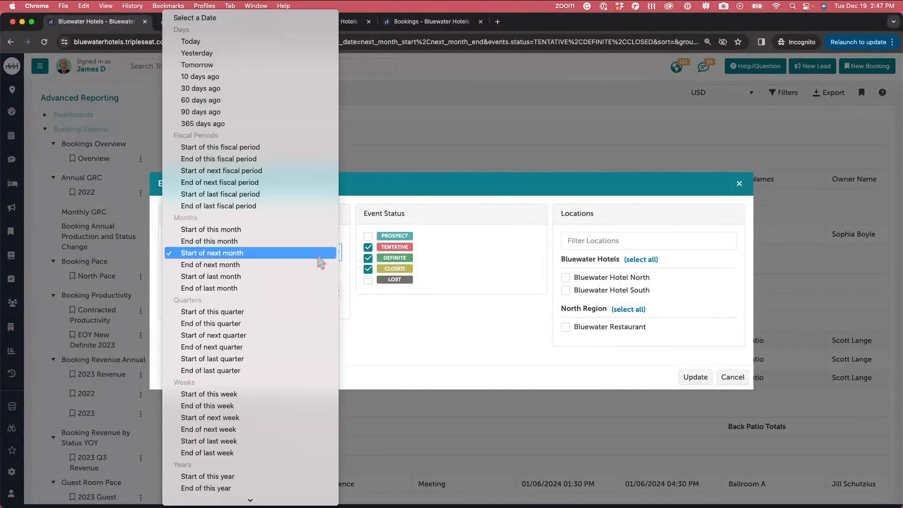
pyautogui.scroll(-2, 289, 367)
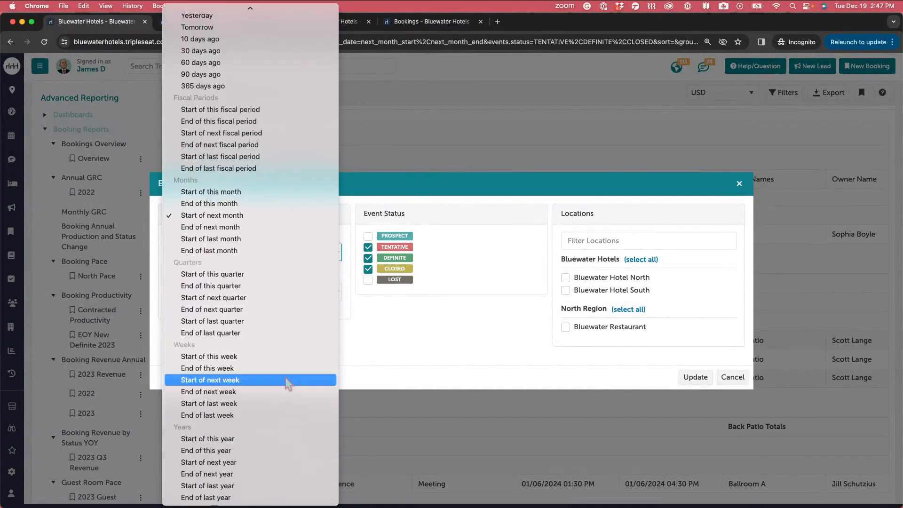
pyautogui.click(255, 438)
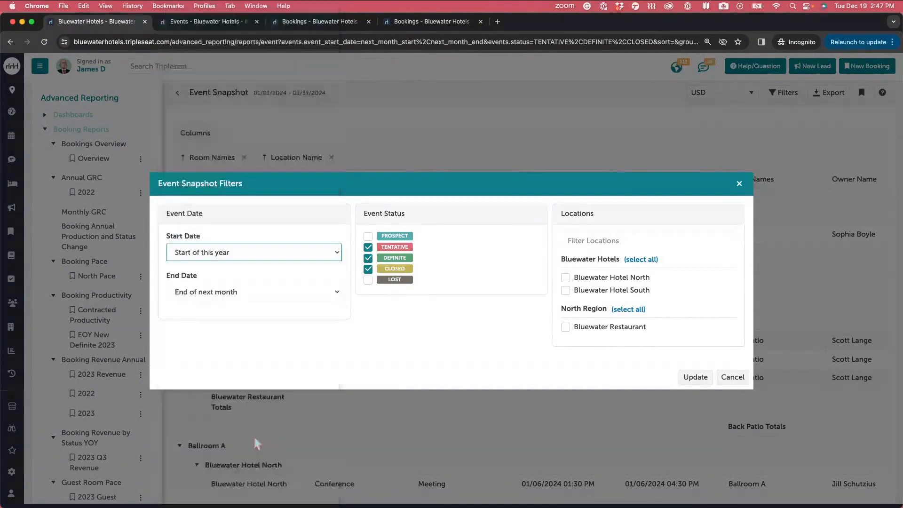
pyautogui.click(274, 294)
pyautogui.scroll(-2, 254, 465)
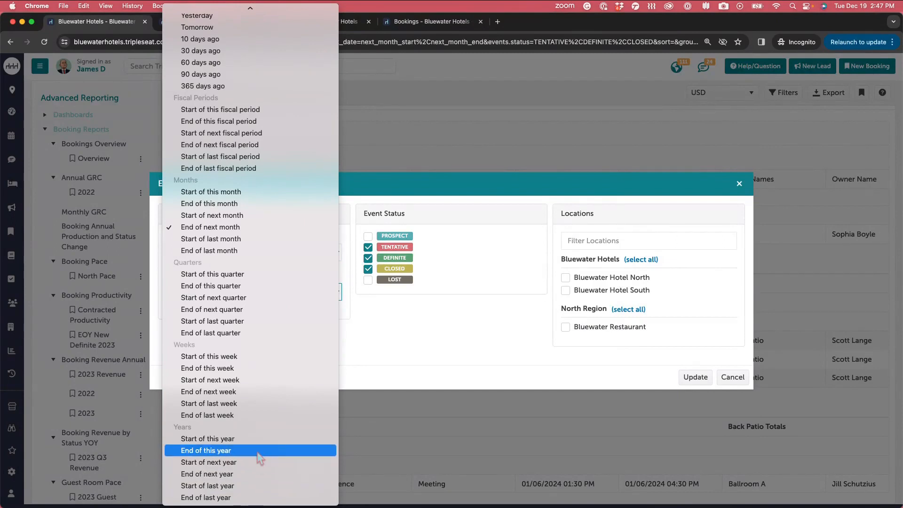
pyautogui.click(258, 451)
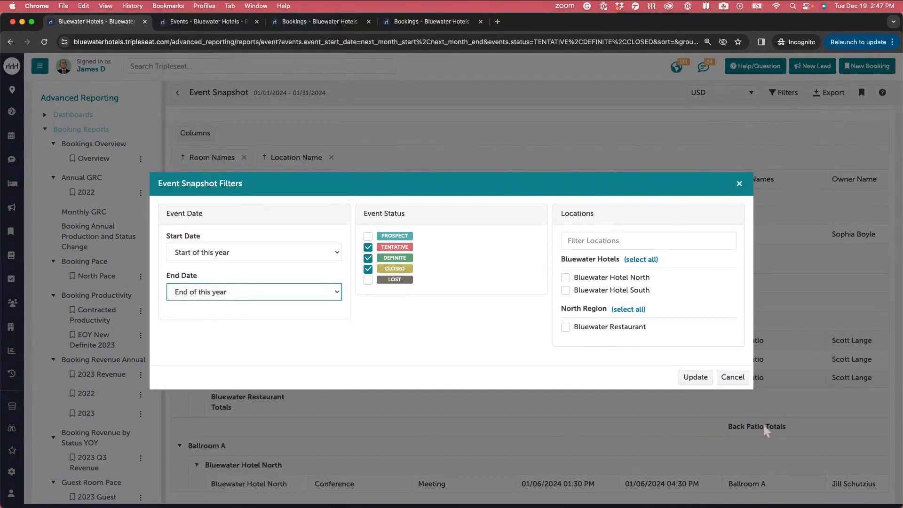
pyautogui.click(695, 376)
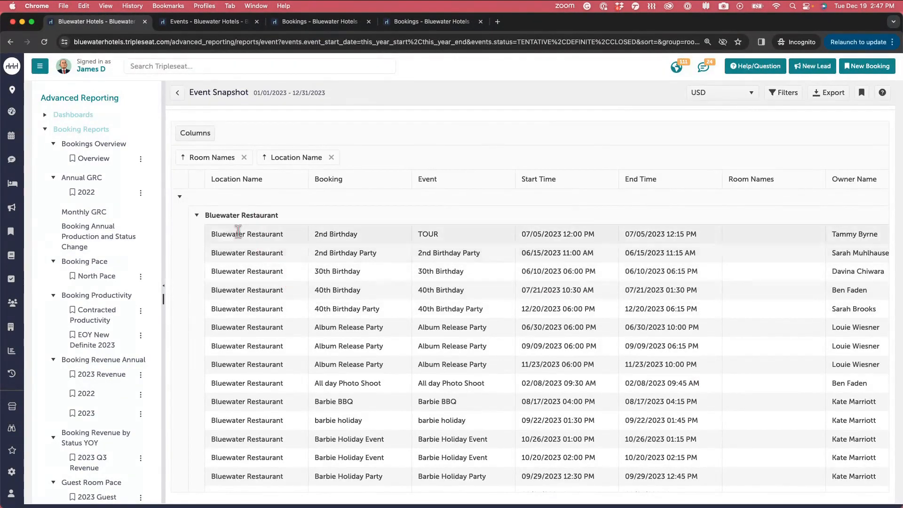
# - Collapse the unnamed room group and the Back Patio group, and review the events in the following room groups
pyautogui.click(180, 196)
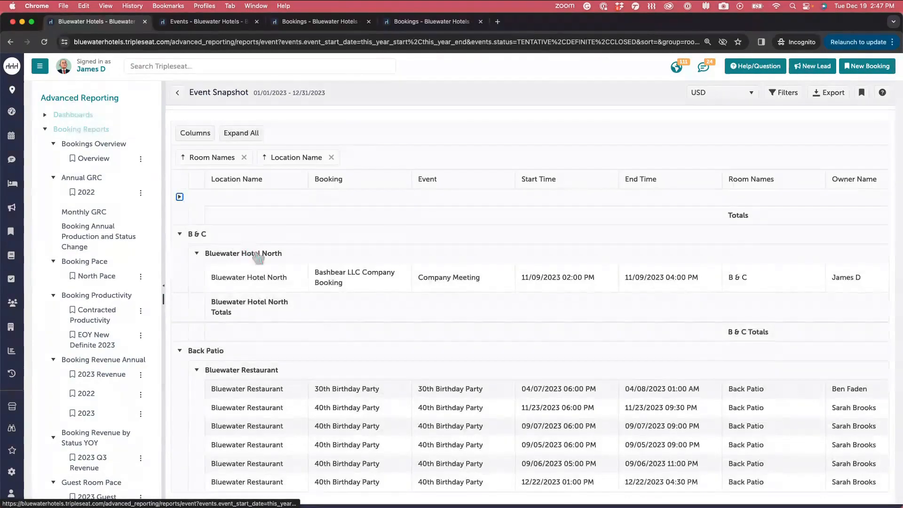
pyautogui.scroll(-4, 297, 284)
pyautogui.scroll(-3, 295, 282)
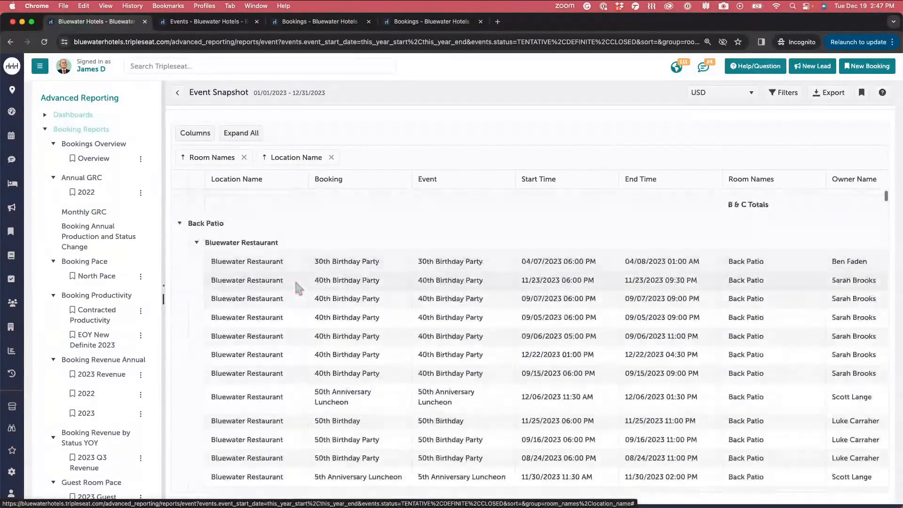
pyautogui.scroll(2, 230, 257)
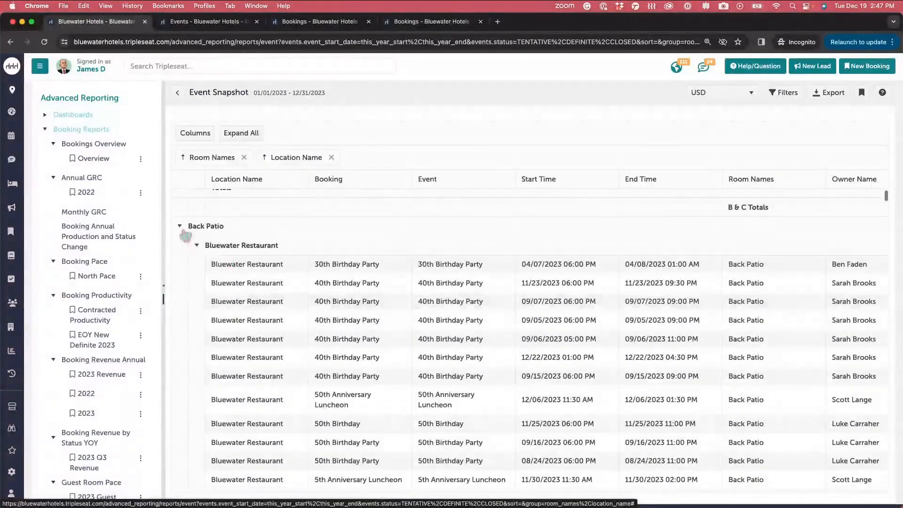
pyautogui.click(179, 226)
pyautogui.scroll(-7, 382, 307)
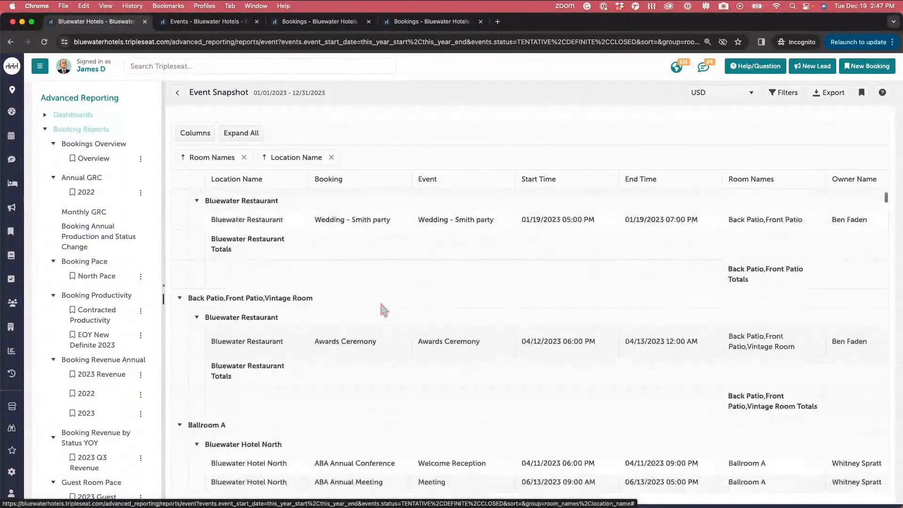
pyautogui.scroll(3, 384, 310)
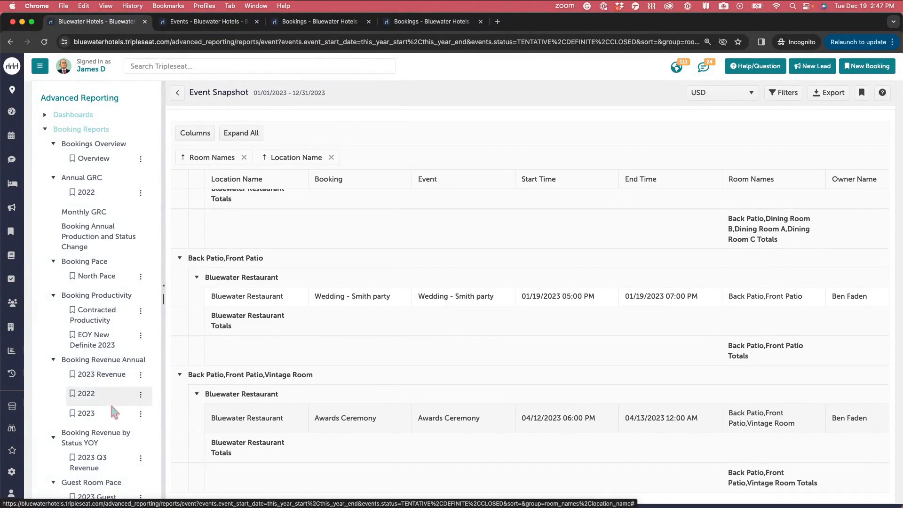
# - Open the Task Report from the Sales Reports group and look across its task type columns
pyautogui.scroll(-3, 110, 402)
pyautogui.scroll(-7, 114, 411)
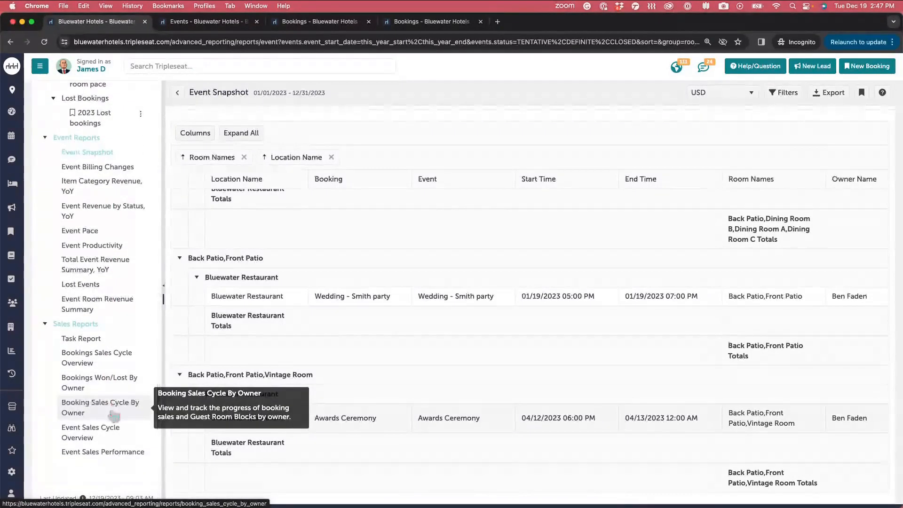
pyautogui.click(82, 339)
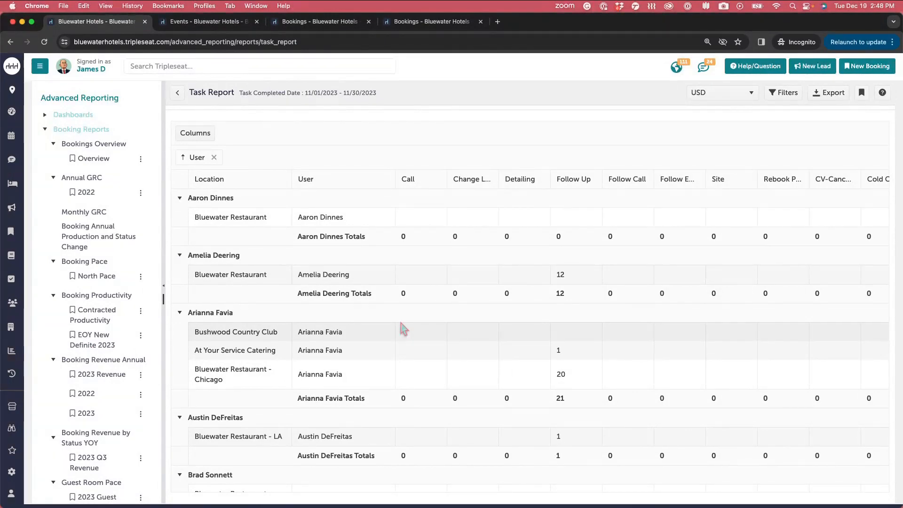
pyautogui.hscroll(5, 630, 334)
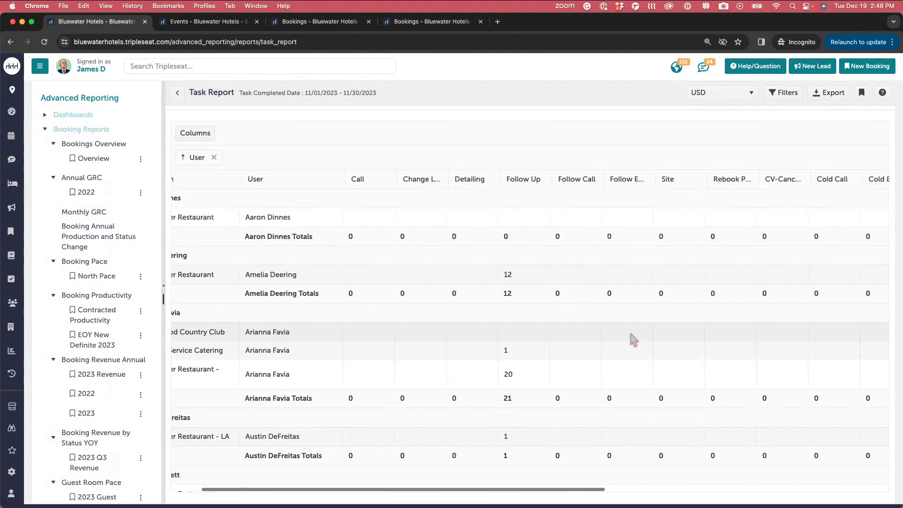
pyautogui.hscroll(-5, 631, 338)
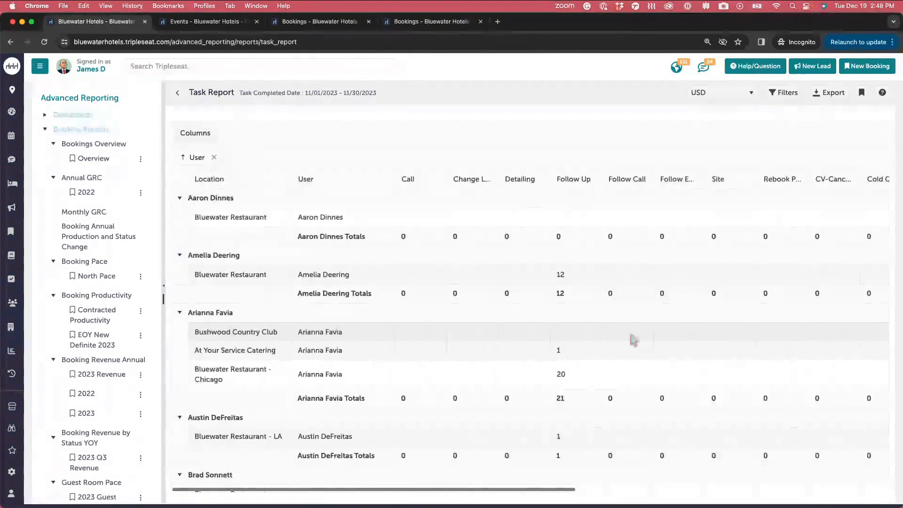
# - Remove the Change Log, Site, Rebook Postponed and Networking Event columns from the Task Report and review the remaining columns
pyautogui.click(195, 134)
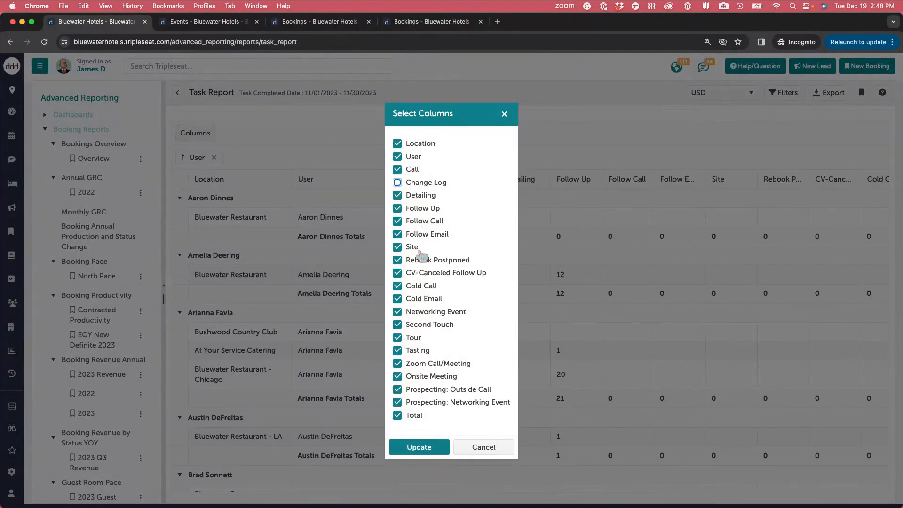
pyautogui.click(397, 247)
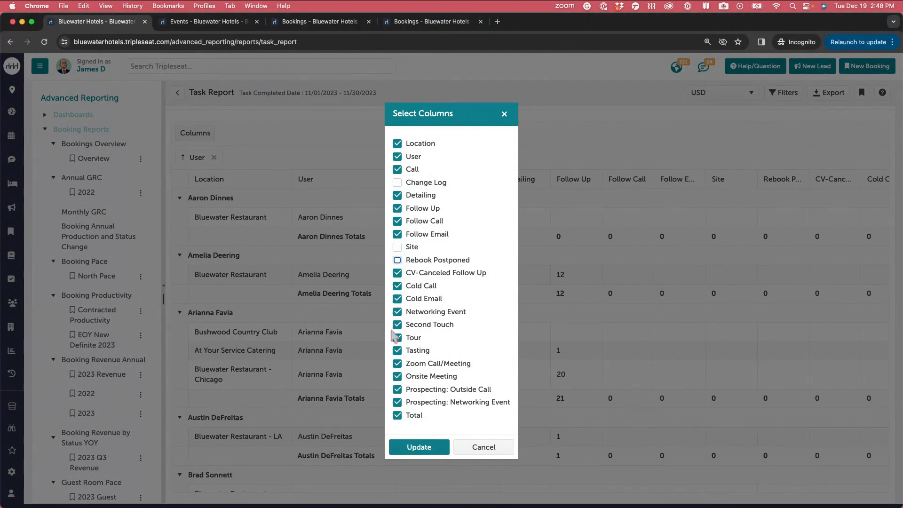
pyautogui.click(398, 312)
pyautogui.click(420, 447)
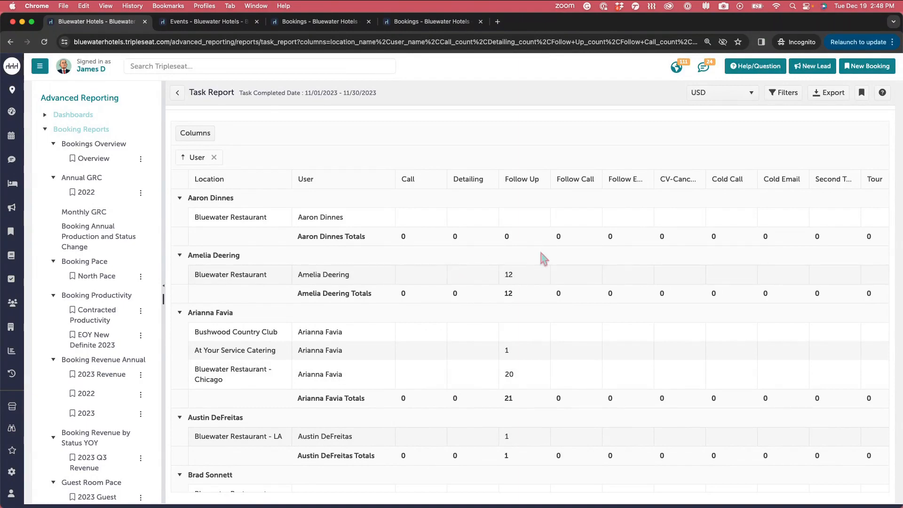
pyautogui.hscroll(5, 528, 201)
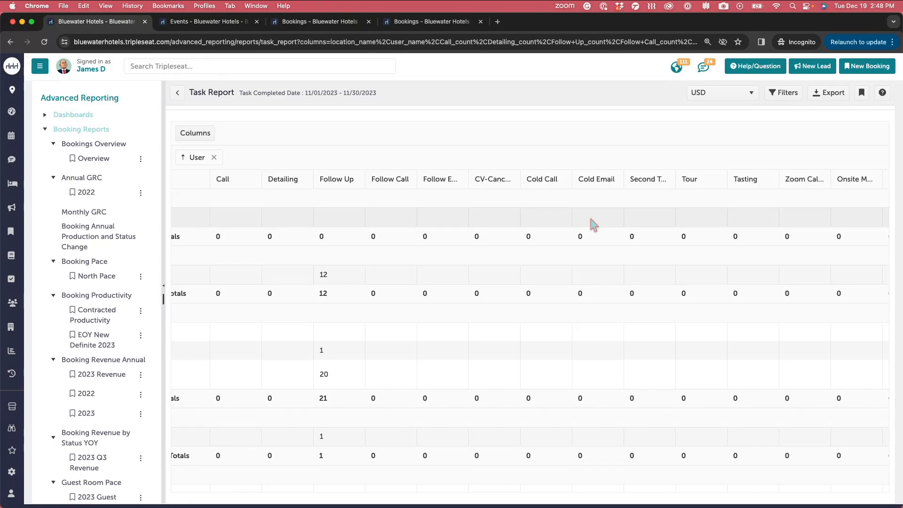
# - Look across the Task Report's task type columns for each user, through to the Total column and back
pyautogui.hscroll(-5, 592, 225)
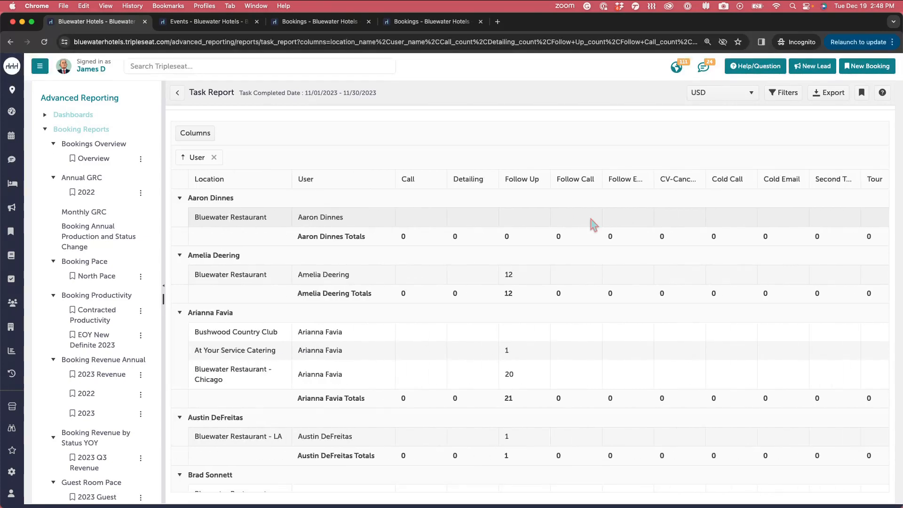
pyautogui.hscroll(5, 592, 225)
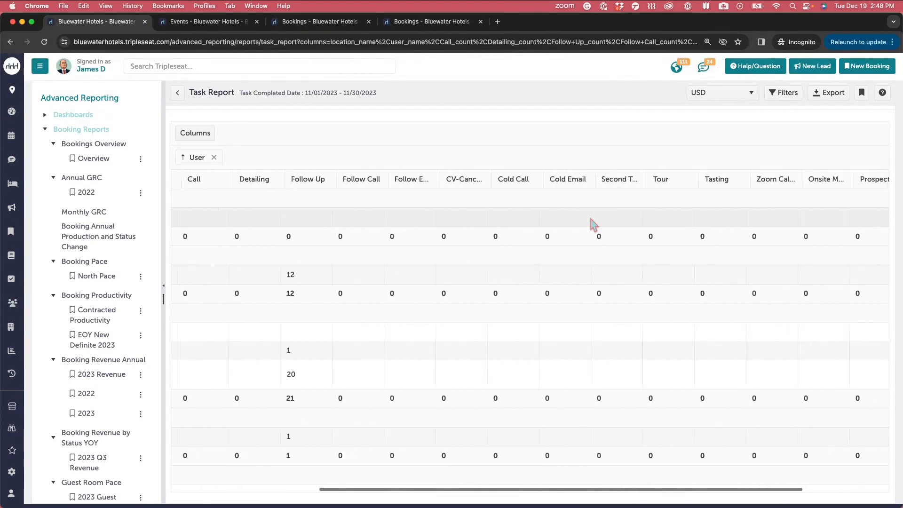
pyautogui.hscroll(3, 593, 225)
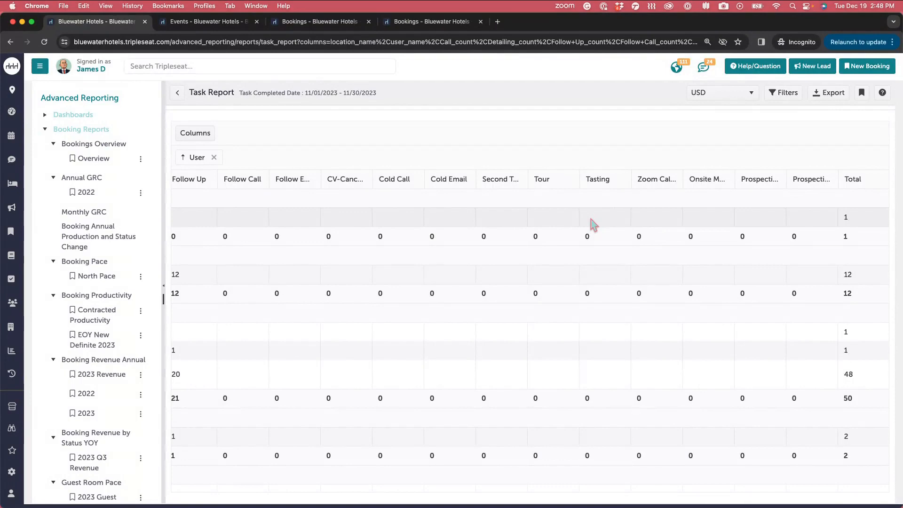
pyautogui.hscroll(-8, 593, 224)
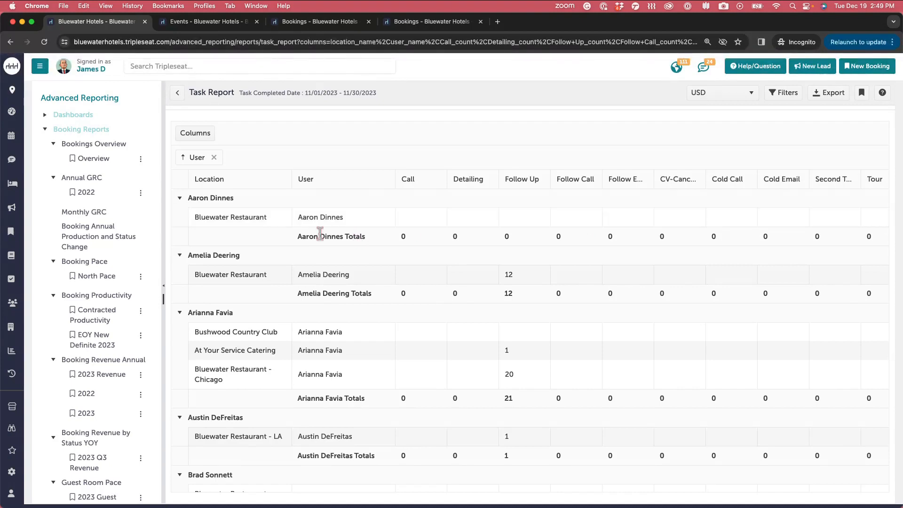
# - Open the Bookings Sales Cycle Overview from the Sales Reports group, and return to the Task Report
pyautogui.scroll(-6, 121, 363)
pyautogui.scroll(-3, 121, 363)
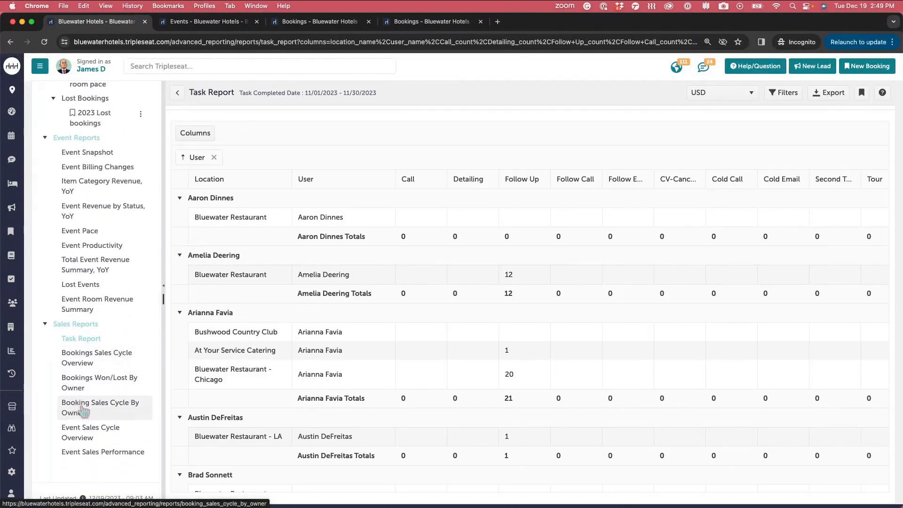
pyautogui.click(92, 359)
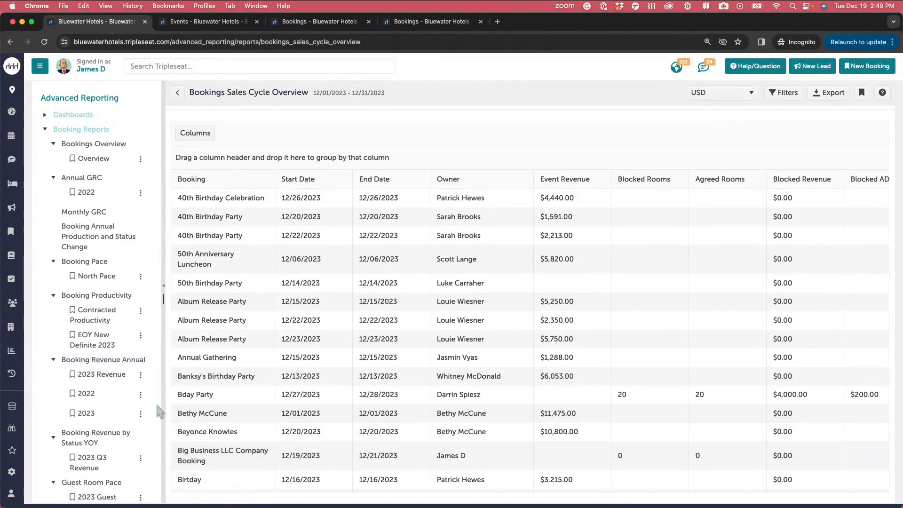
pyautogui.click(83, 413)
# - Open the Event Sales Performance report from the Sales Reports group and look over its chart and table
pyautogui.scroll(-4, 83, 414)
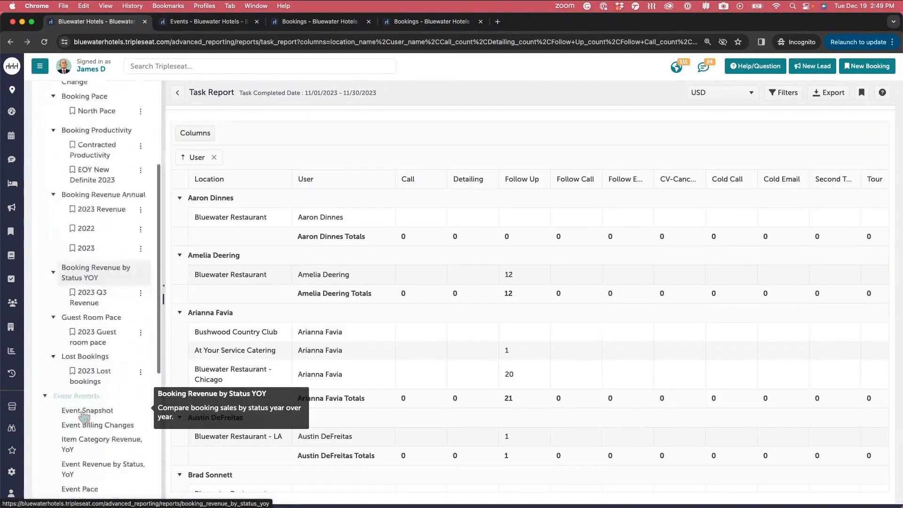
pyautogui.scroll(-6, 84, 416)
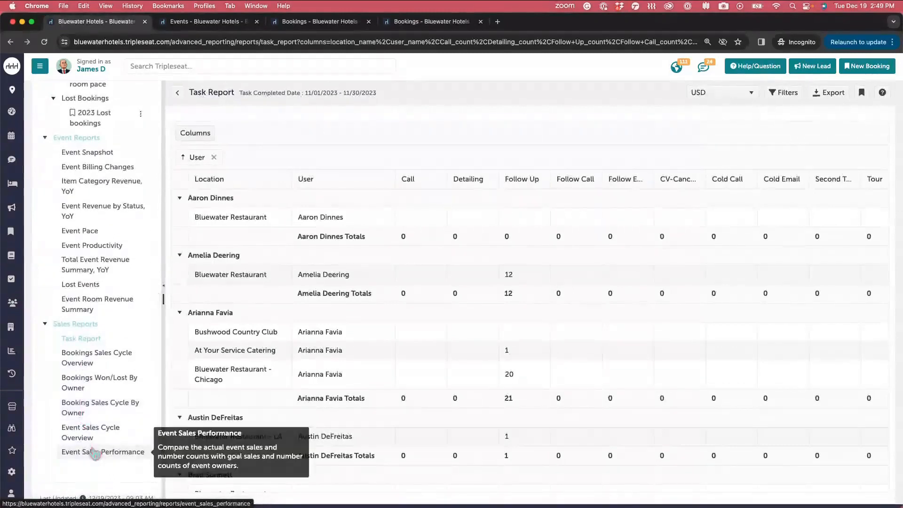
pyautogui.click(96, 452)
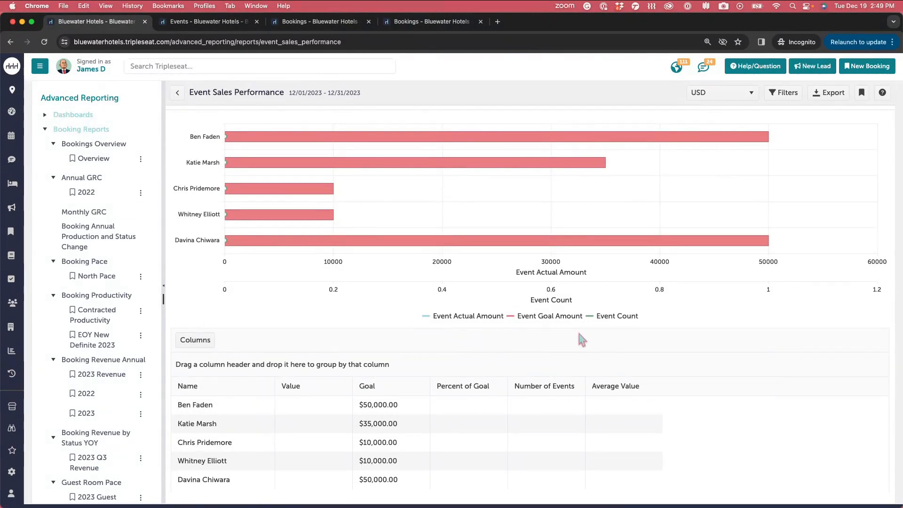
pyautogui.scroll(-3, 578, 334)
pyautogui.scroll(3, 579, 333)
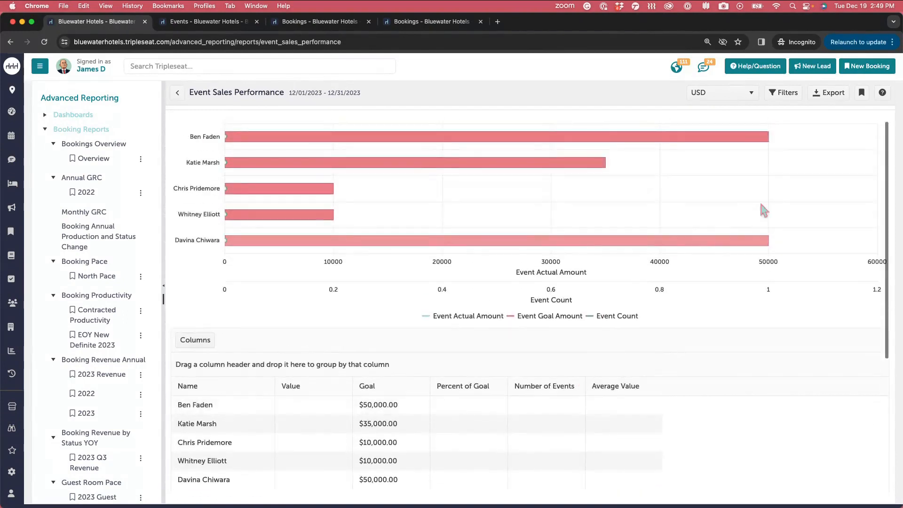
# - Filter Event Sales Performance to a goal date range from Start of this year to End of this year
pyautogui.click(783, 93)
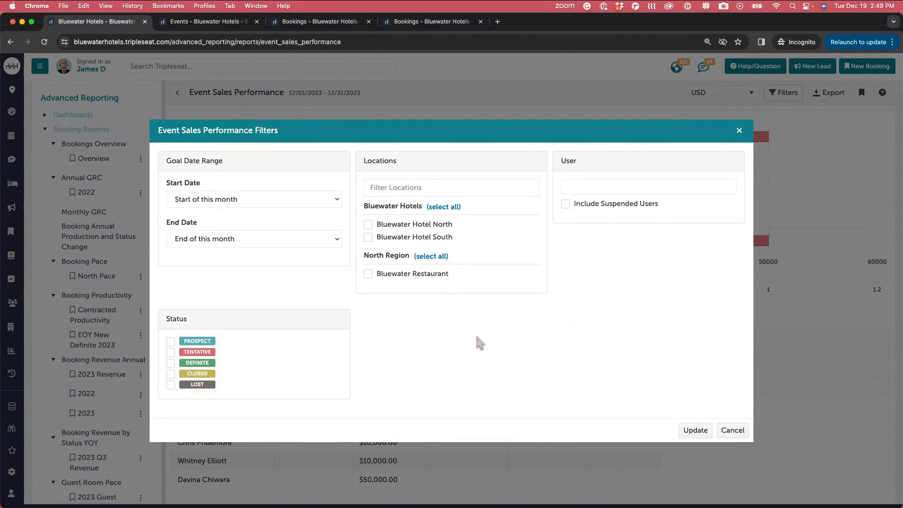
pyautogui.click(327, 201)
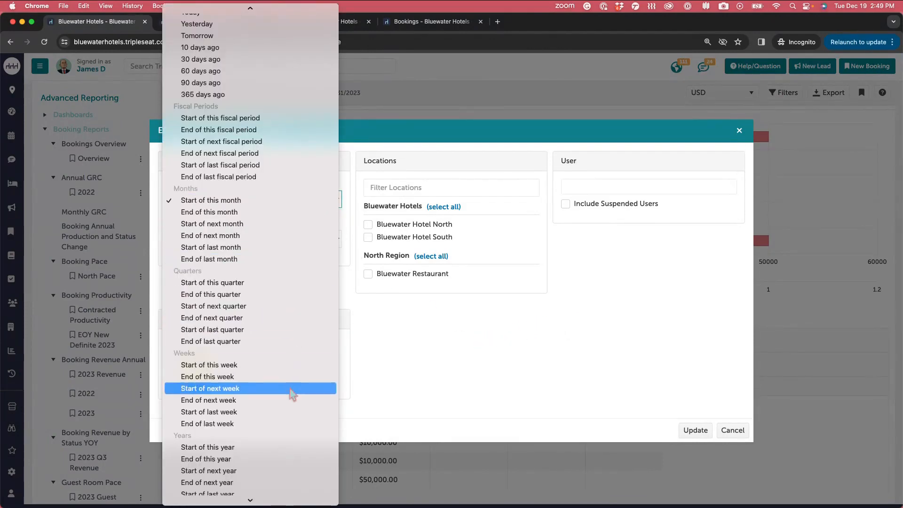
pyautogui.scroll(-1, 290, 418)
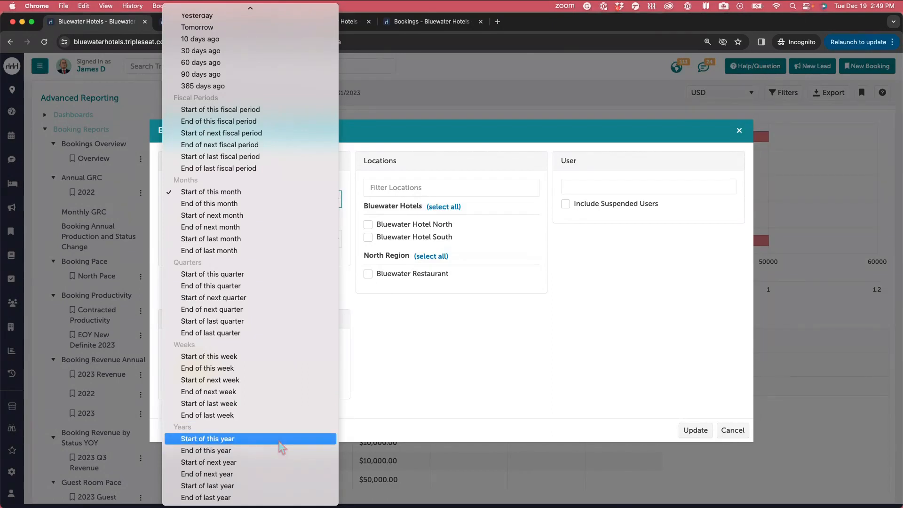
pyautogui.click(280, 442)
pyautogui.click(299, 236)
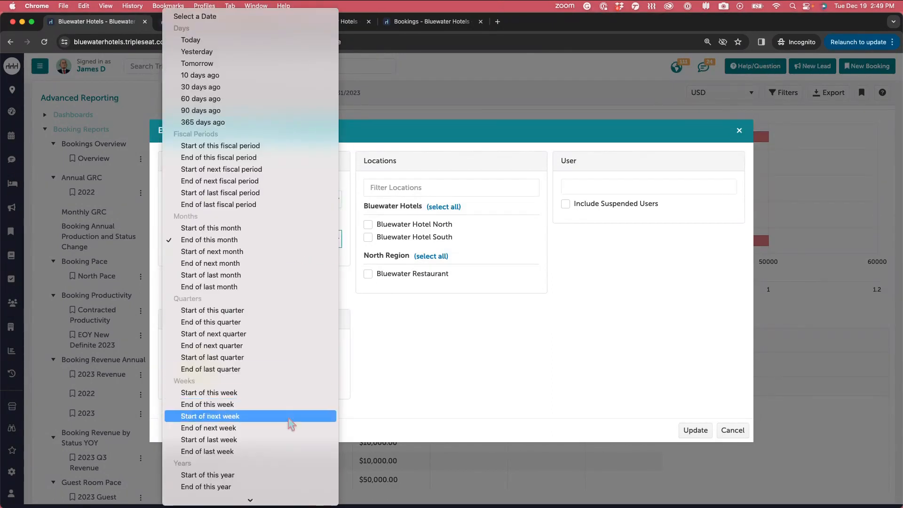
pyautogui.scroll(-3, 287, 442)
pyautogui.click(278, 452)
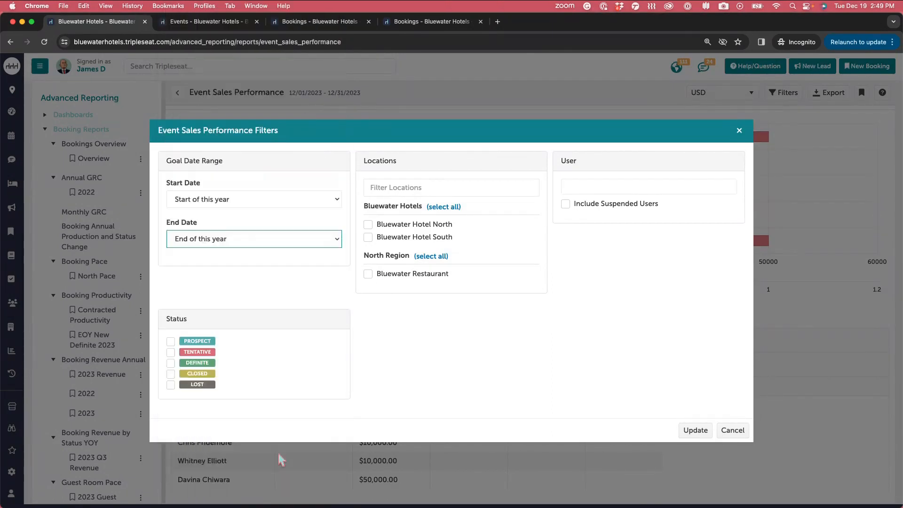
pyautogui.click(695, 431)
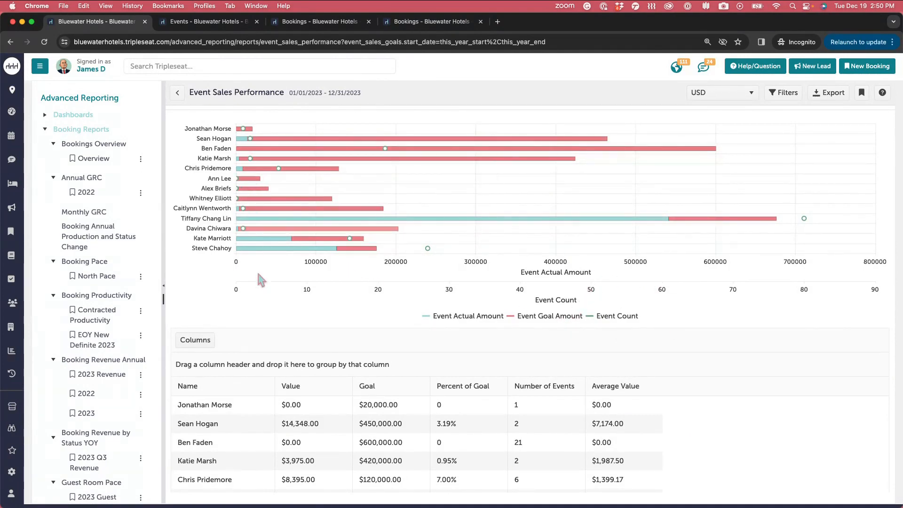
# - Group the Event Sales Performance table by Name, with Goal as the second grouping level
pyautogui.scroll(-3, 337, 365)
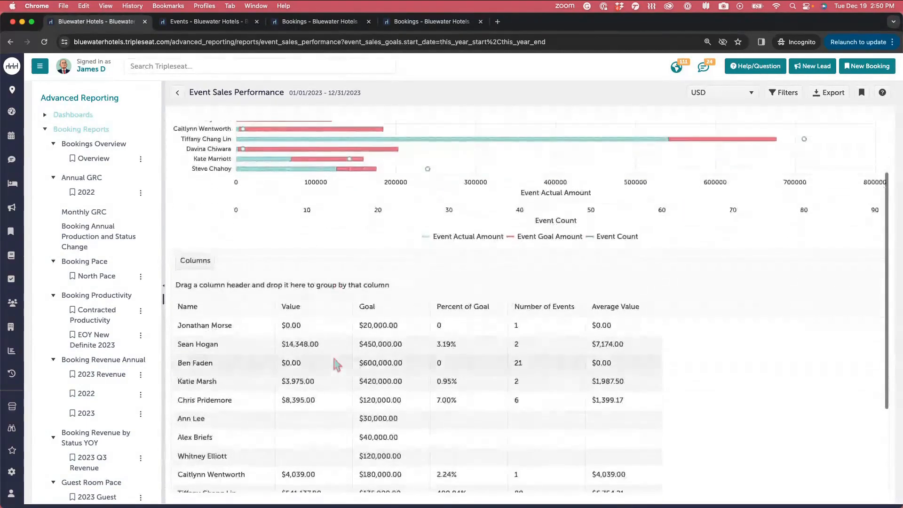
pyautogui.scroll(-3, 336, 364)
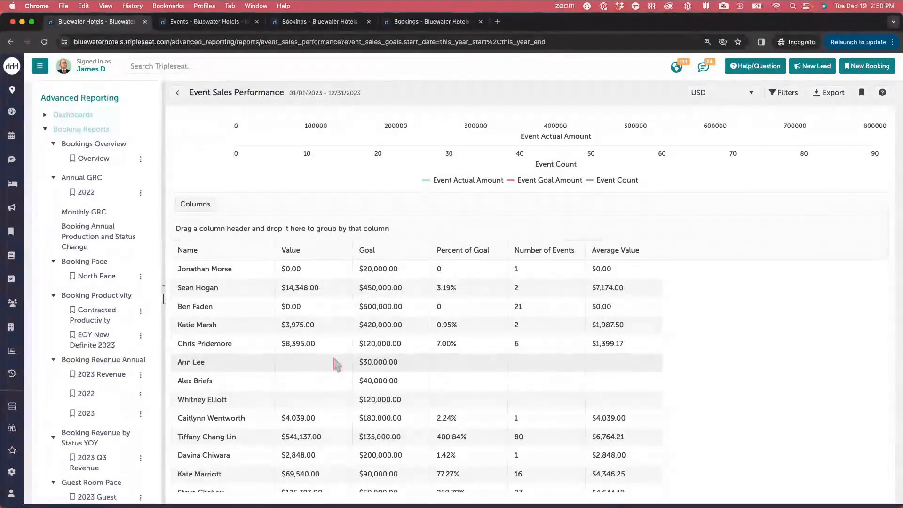
pyautogui.scroll(-2, 335, 364)
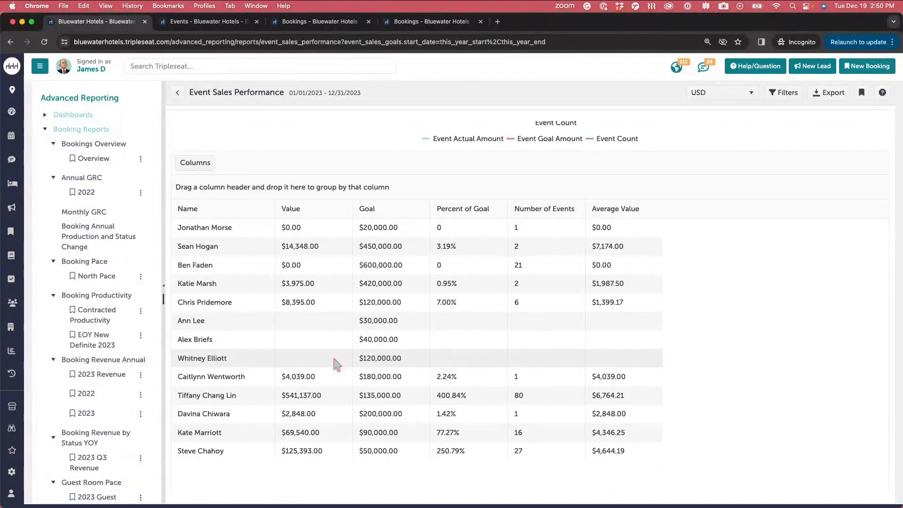
pyautogui.scroll(-1, 333, 359)
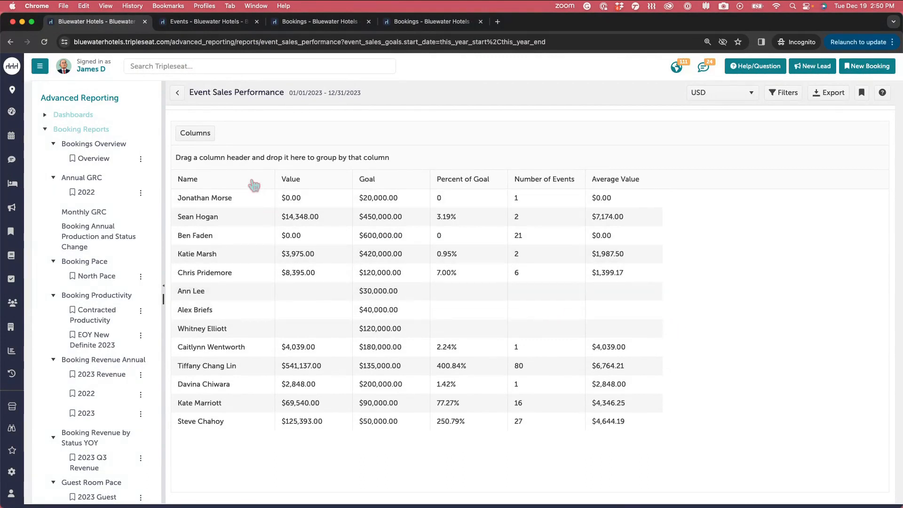
pyautogui.moveTo(254, 182); pyautogui.dragTo(247, 151)
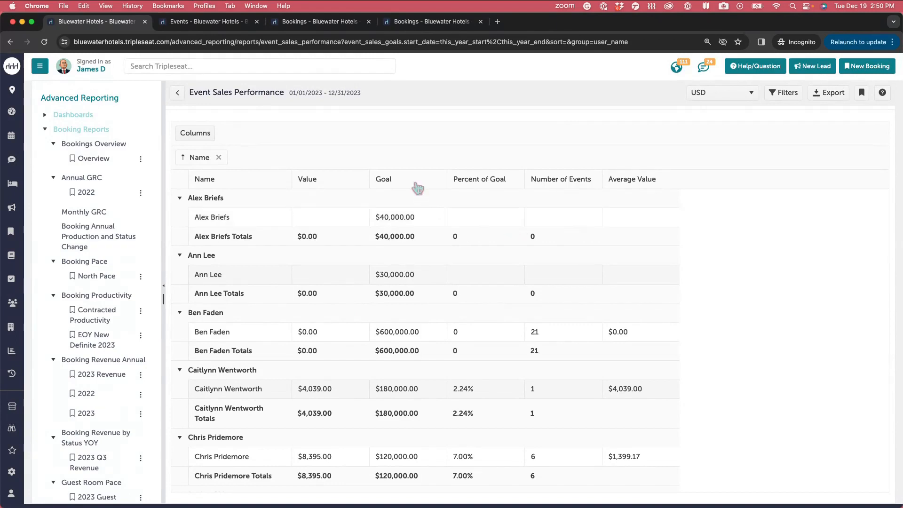
pyautogui.moveTo(416, 185); pyautogui.dragTo(369, 163)
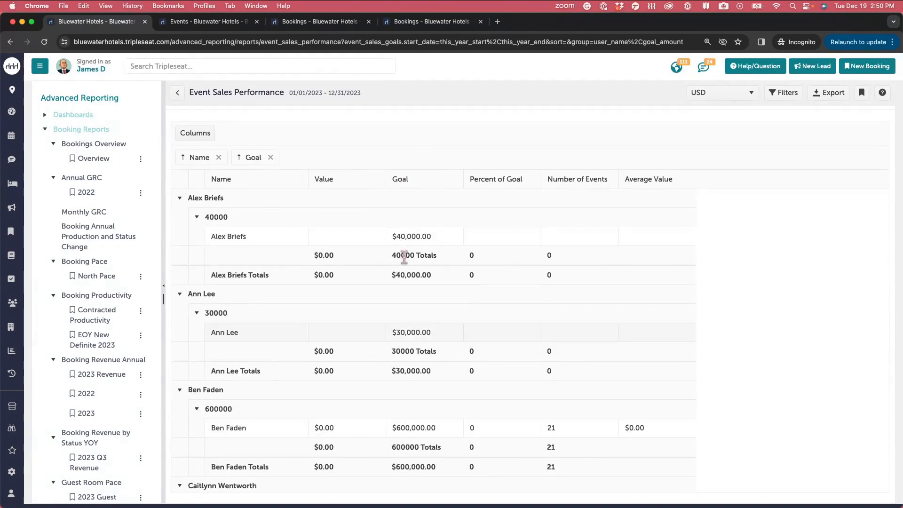
# - Sort the Goal grouping of the Event Sales Performance table in descending order
pyautogui.click(238, 162)
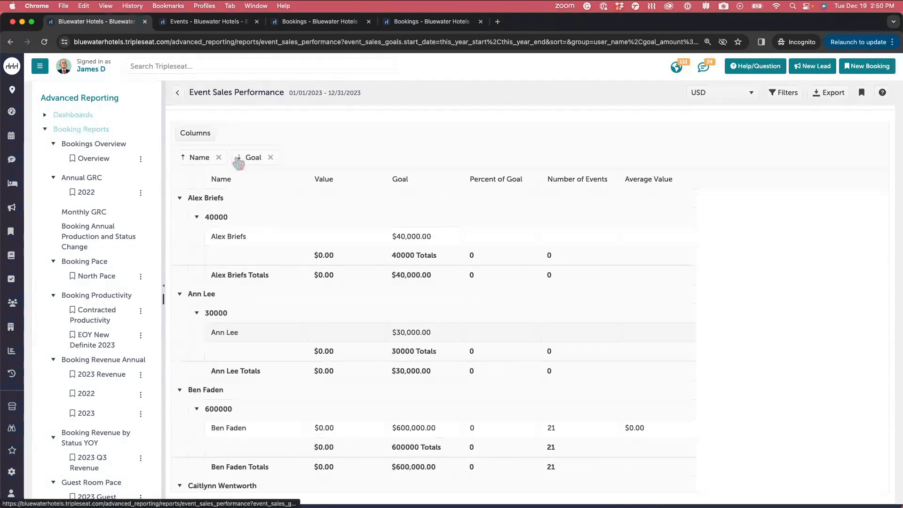
pyautogui.click(238, 162)
pyautogui.click(239, 162)
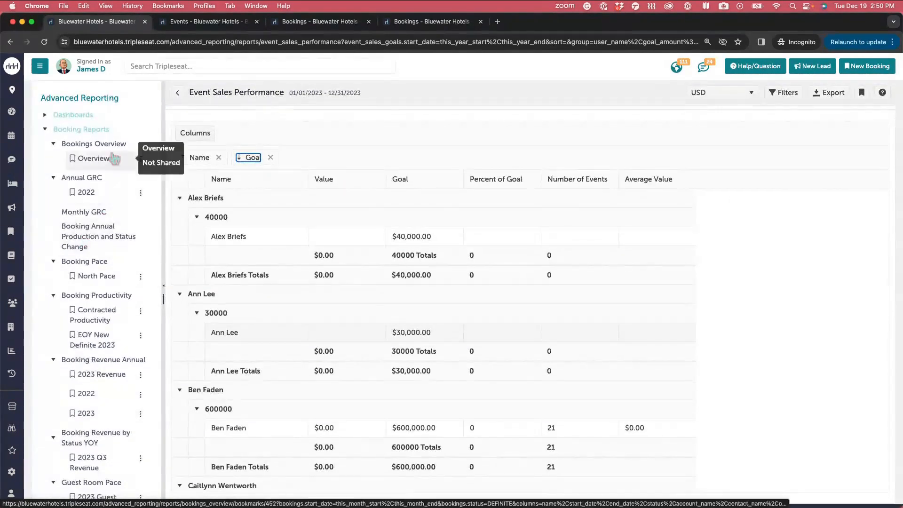
# - Expand the Dashboards group in the report list and open the saved Overview bookmark under Bookings Overview
pyautogui.click(45, 116)
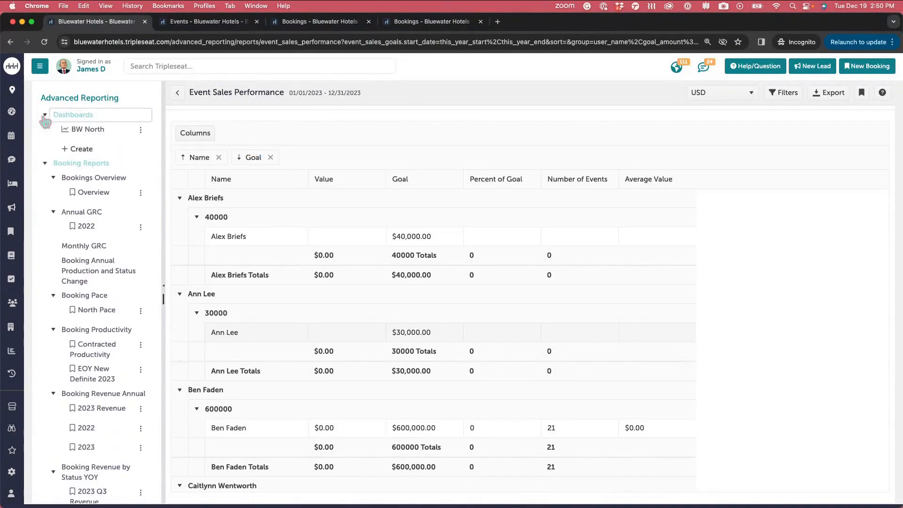
pyautogui.click(94, 192)
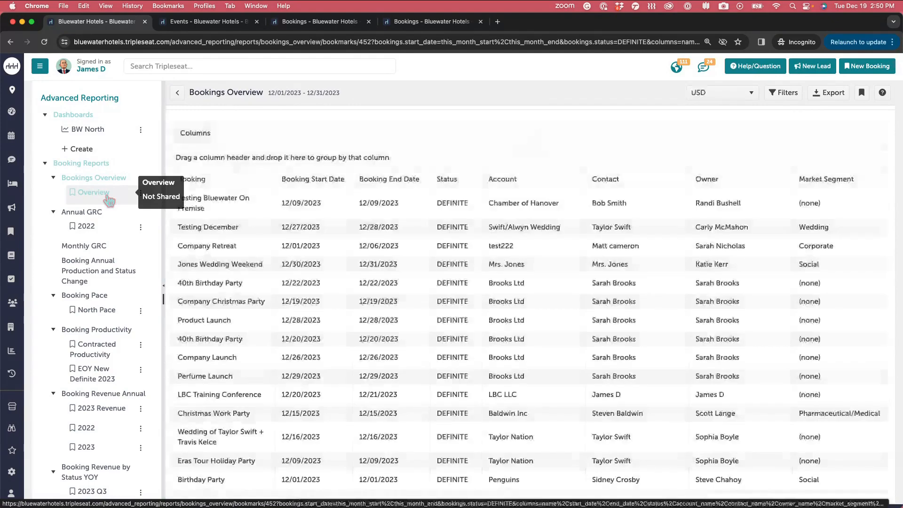